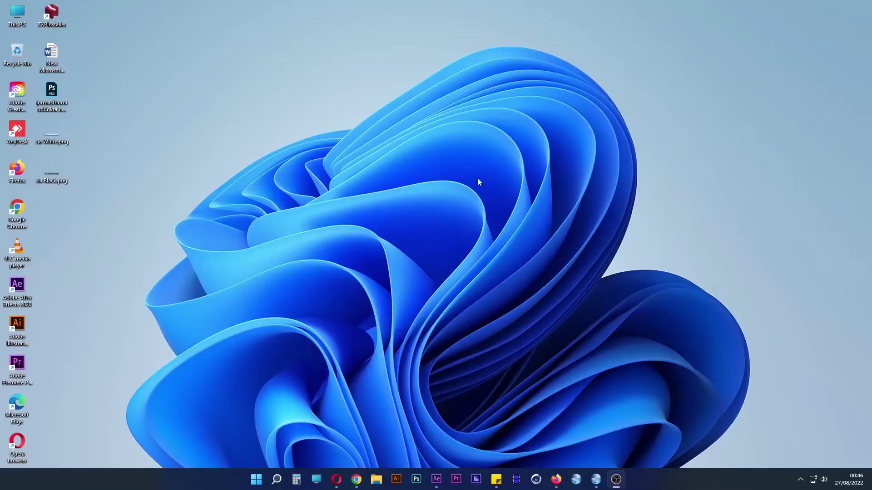
# Open the desktop context menu and then dismiss it.
pyautogui.rightClick(478, 178)
pyautogui.moveTo(498, 201)
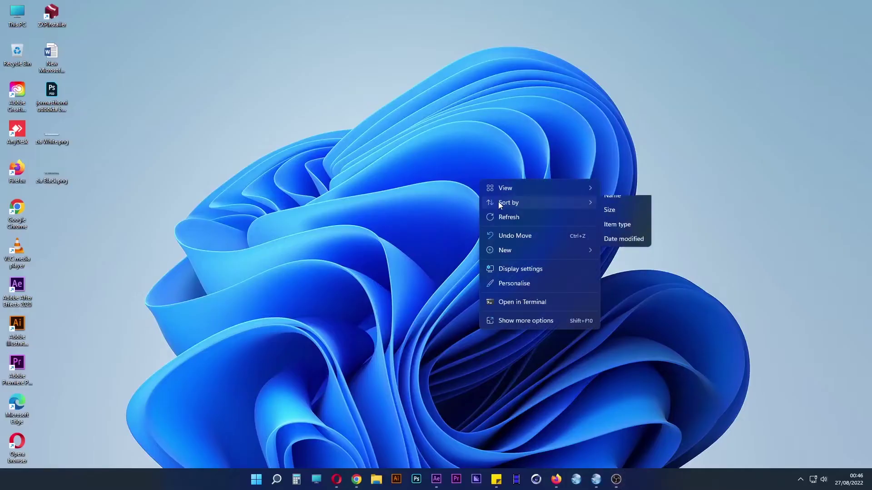
pyautogui.click(507, 220)
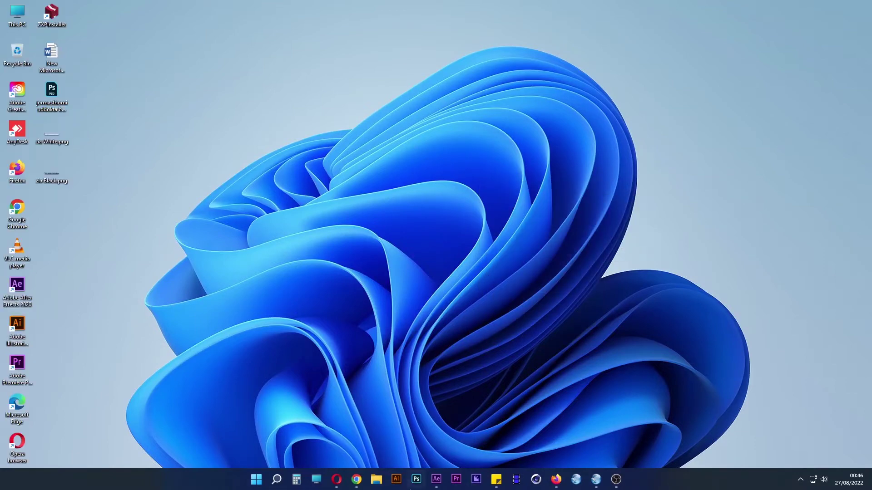
# Bring After Effects forward and open the logo precomposition, zoomed and panned onto the logo.
pyautogui.click(436, 479)
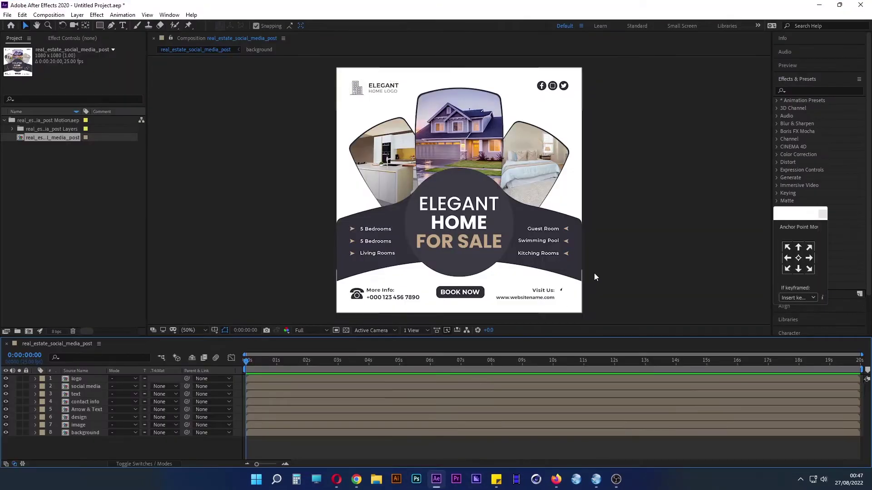
pyautogui.click(635, 264)
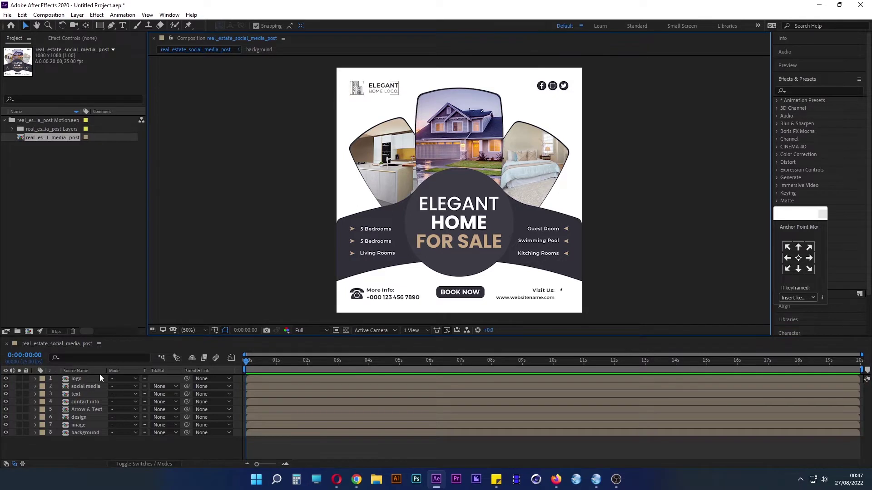
pyautogui.click(80, 378)
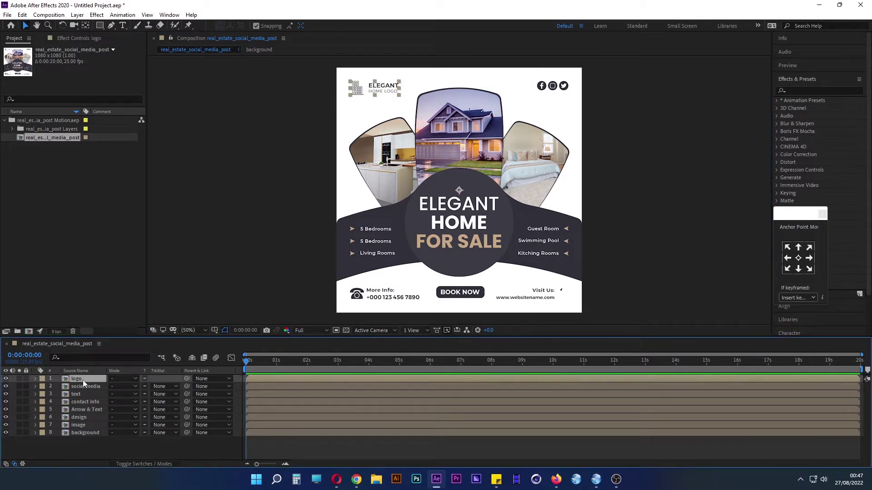
pyautogui.doubleClick(83, 380)
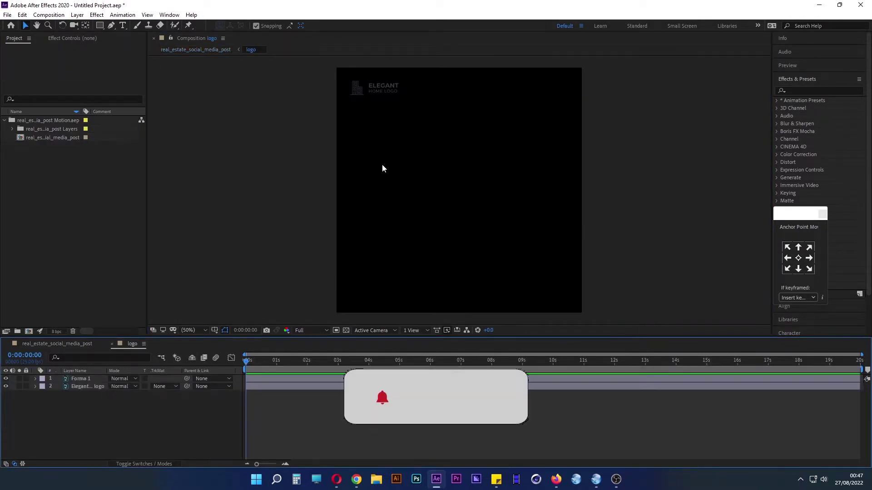
pyautogui.scroll(6, 364, 81)
pyautogui.moveTo(385, 87); pyautogui.dragTo(375, 130)
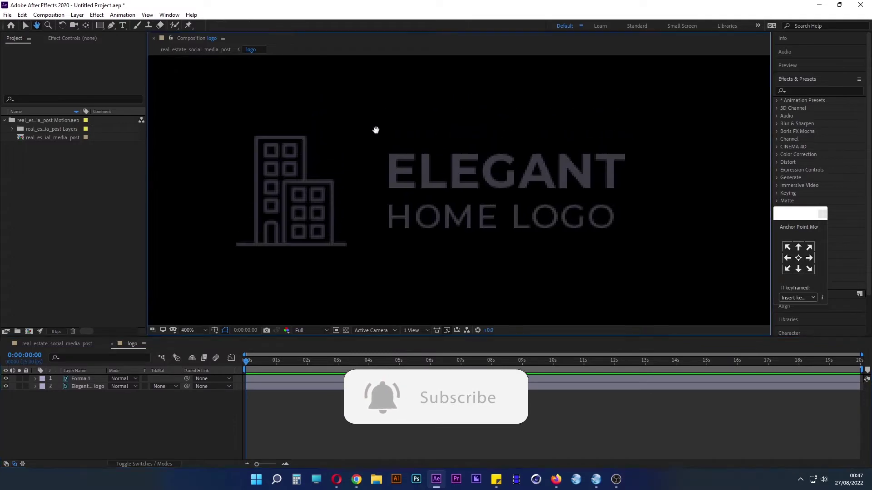
# Centre Forma 1's anchor point on the building shape with Anchor Point Mover.
pyautogui.press('v')
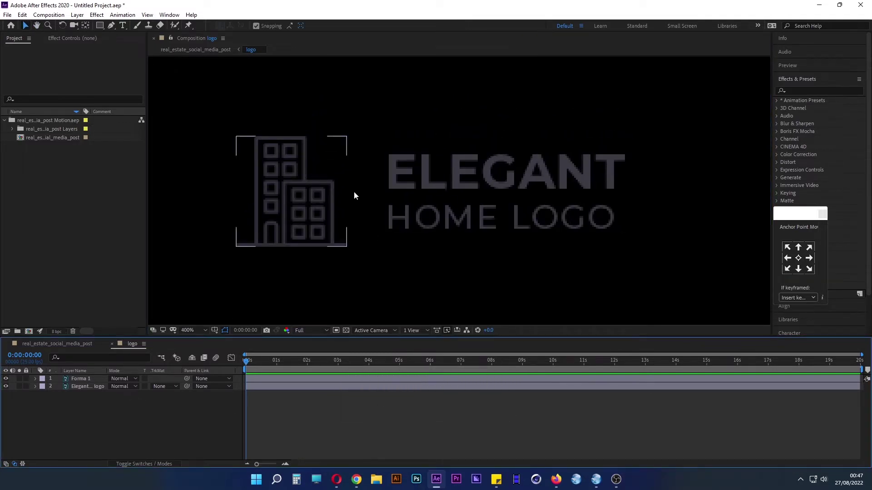
pyautogui.click(308, 141)
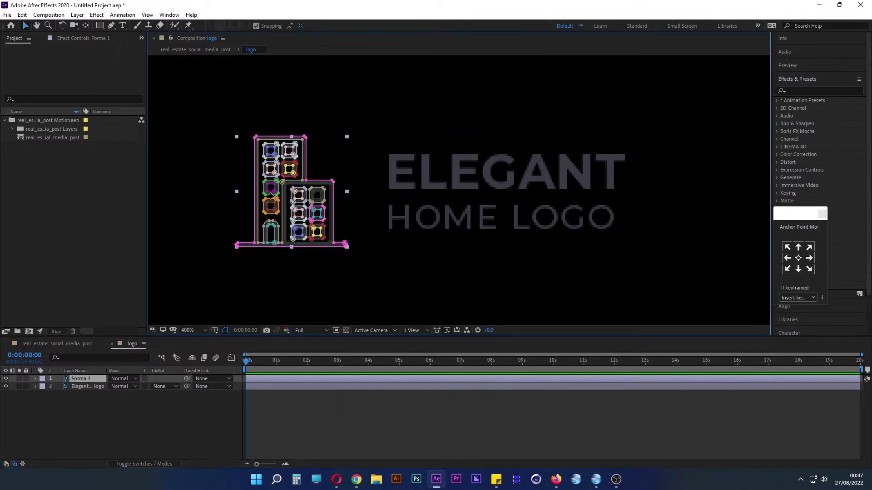
pyautogui.click(800, 259)
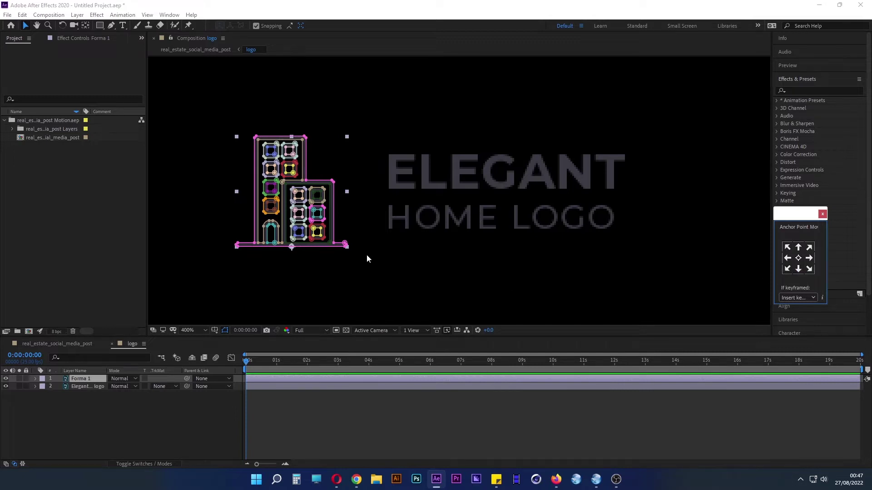
# Reveal Forma 1's Transform properties and enable the Scale stopwatch.
pyautogui.click(114, 400)
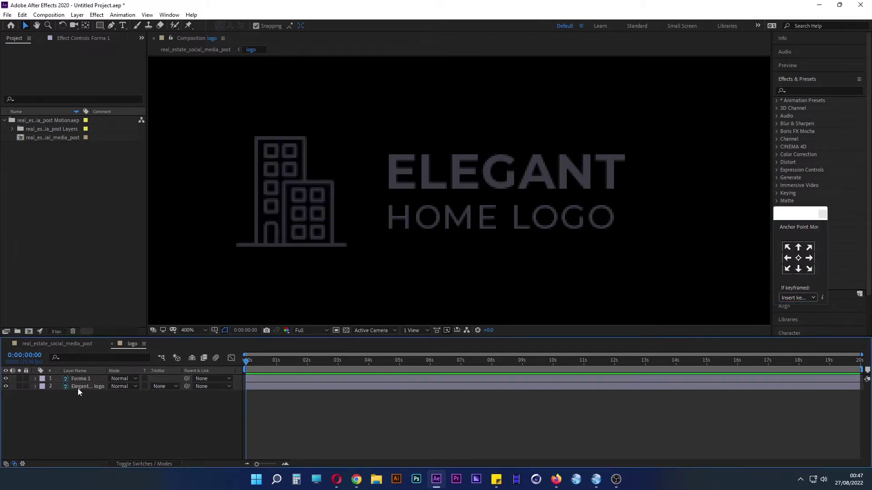
pyautogui.click(61, 378)
pyautogui.click(35, 380)
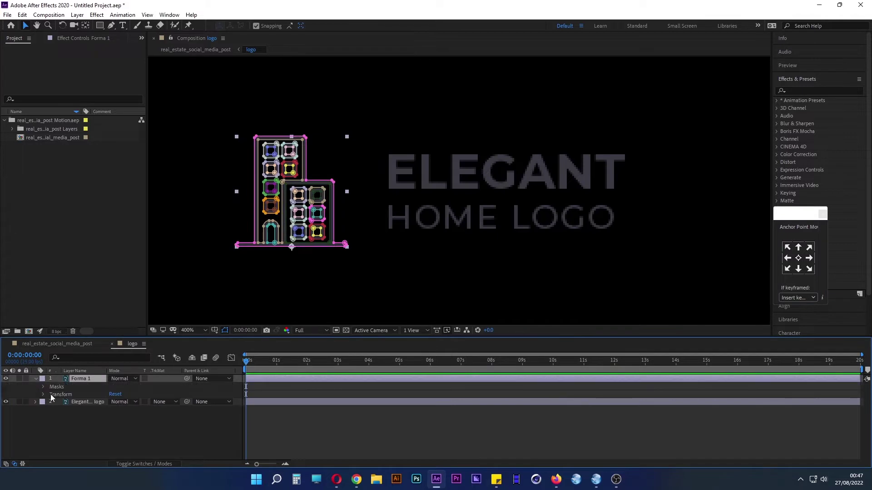
pyautogui.click(42, 394)
pyautogui.click(58, 418)
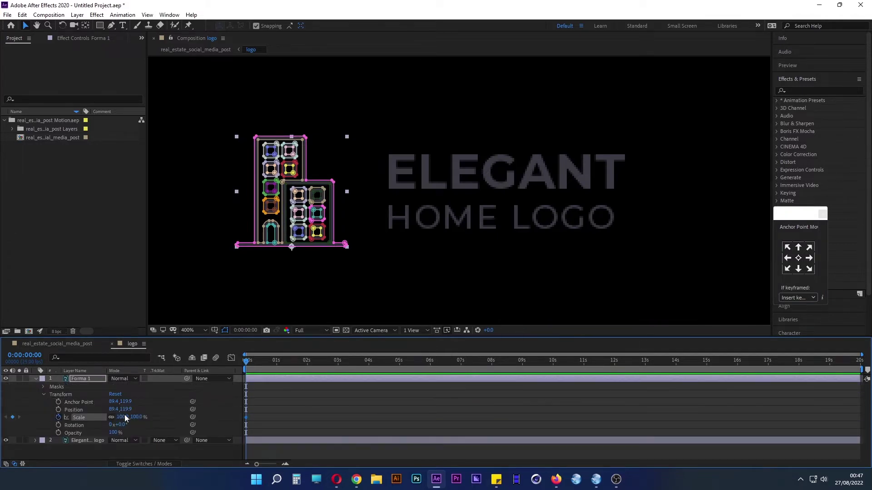
pyautogui.moveTo(246, 368); pyautogui.dragTo(278, 373)
pyautogui.moveTo(277, 362); pyautogui.dragTo(270, 362)
pyautogui.moveTo(269, 366); pyautogui.dragTo(245, 366)
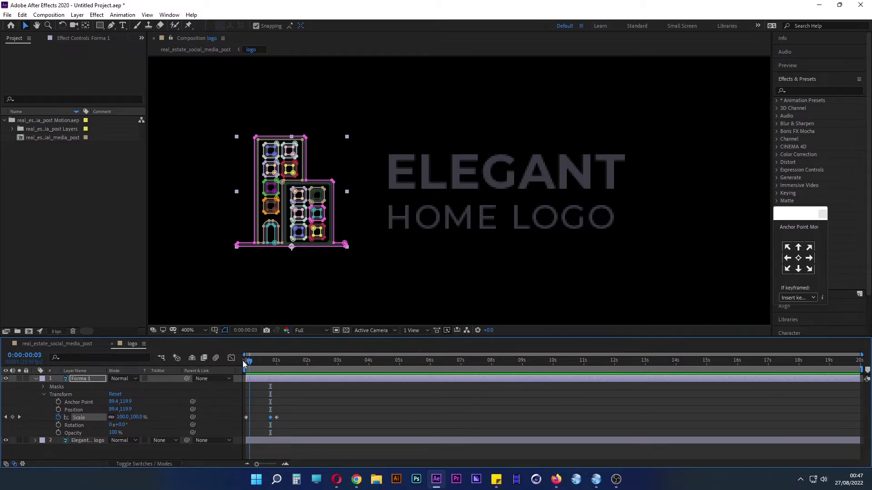
# Set Forma 1's vertical scale to 0% at the start of the timeline.
pyautogui.click(134, 418)
pyautogui.moveTo(136, 418); pyautogui.dragTo(88, 415)
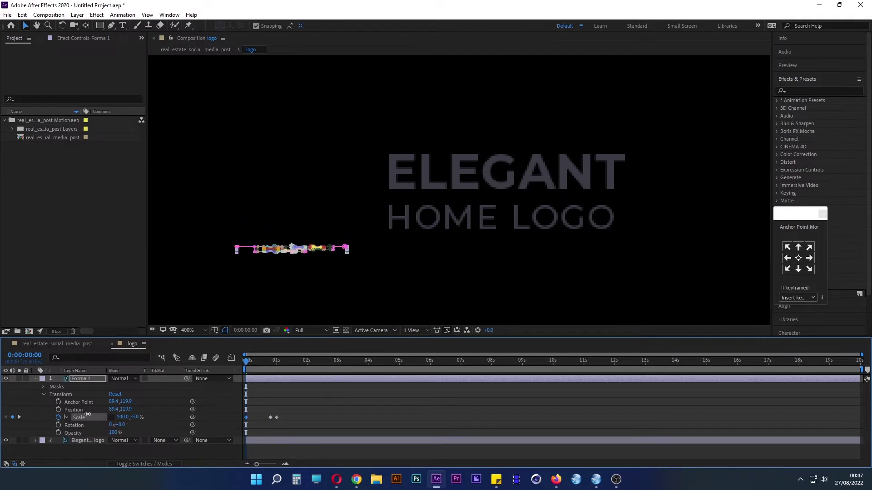
pyautogui.click(132, 418)
pyautogui.write('0')
pyautogui.press('Return')
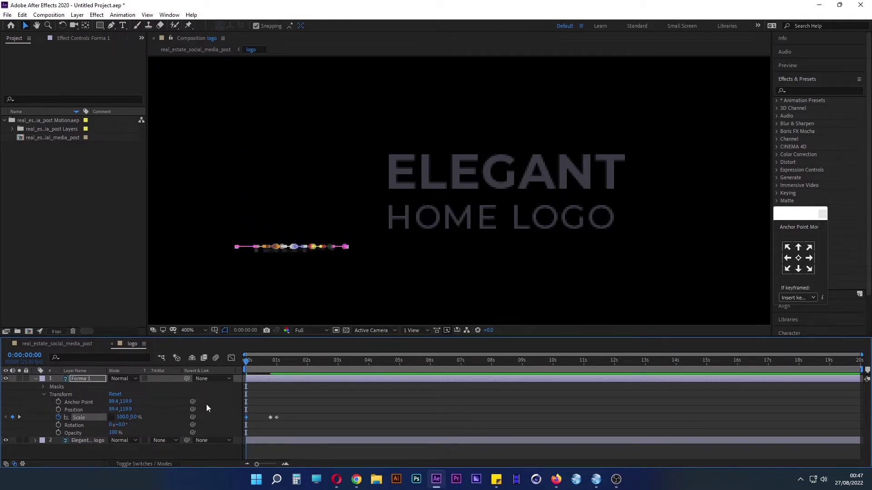
# Set vertical scale to 108% at frame 20, then select the Scale keyframes.
pyautogui.moveTo(246, 361); pyautogui.dragTo(271, 367)
pyautogui.click(136, 417)
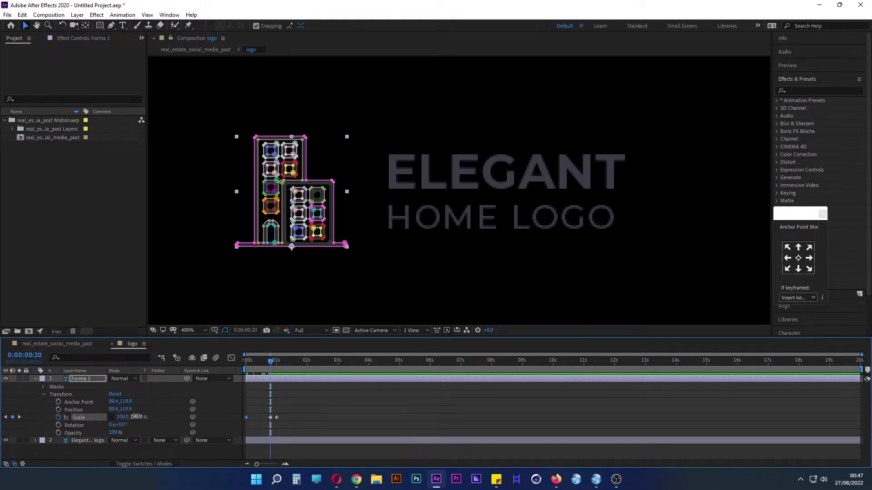
pyautogui.write('10')
pyautogui.write('8')
pyautogui.press('Return')
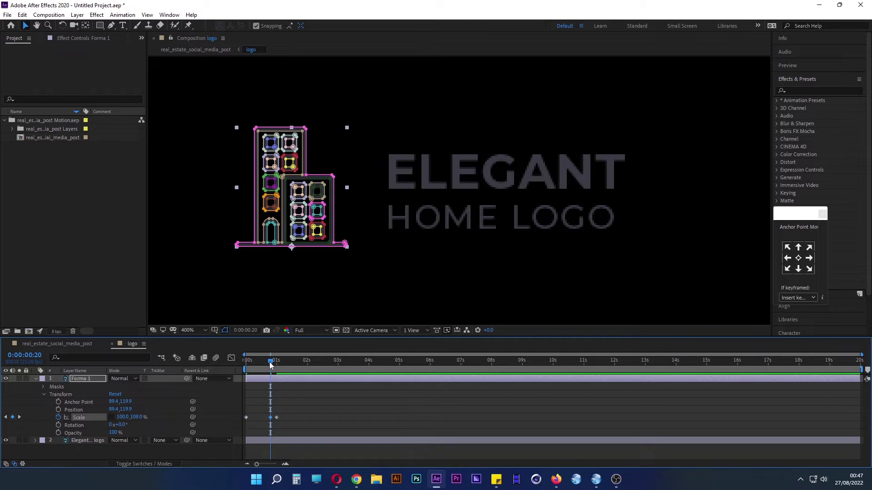
pyautogui.moveTo(270, 365); pyautogui.dragTo(277, 365)
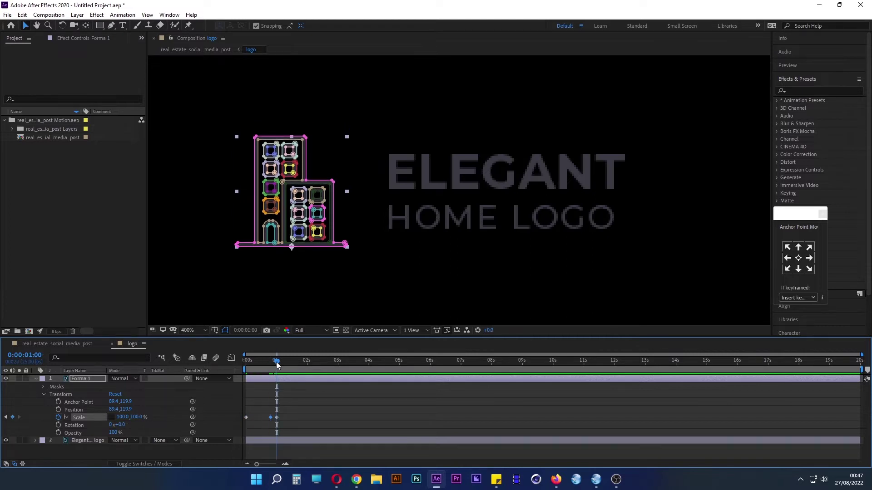
pyautogui.click(279, 418)
pyautogui.click(246, 418)
# Apply Keyframe Assistant > Easy Ease to Forma 1's Scale keyframes.
pyautogui.rightClick(271, 417)
pyautogui.moveTo(326, 410)
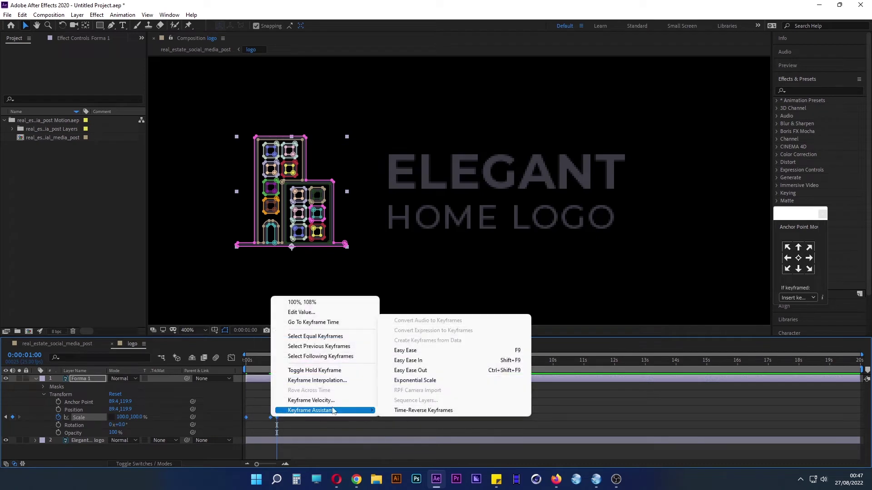
pyautogui.click(391, 351)
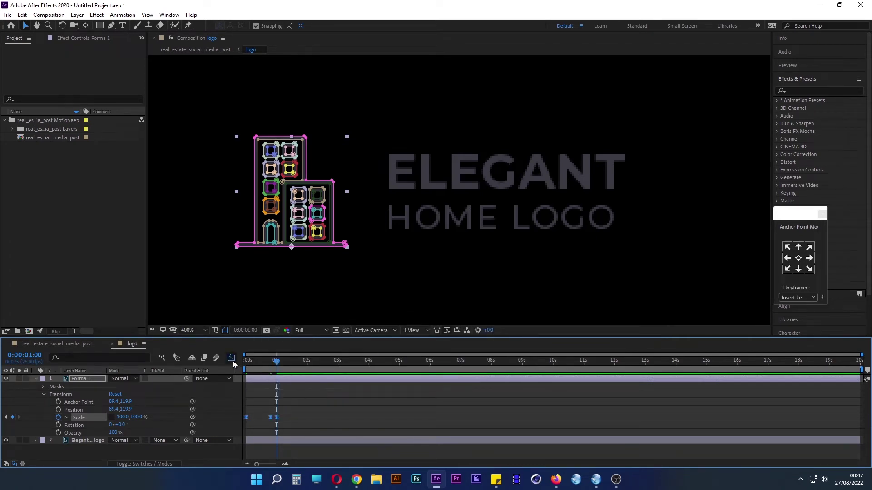
# In the Scale speed graph, drag the influence handles to extend the easing toward 100%.
pyautogui.click(231, 359)
pyautogui.click(272, 447)
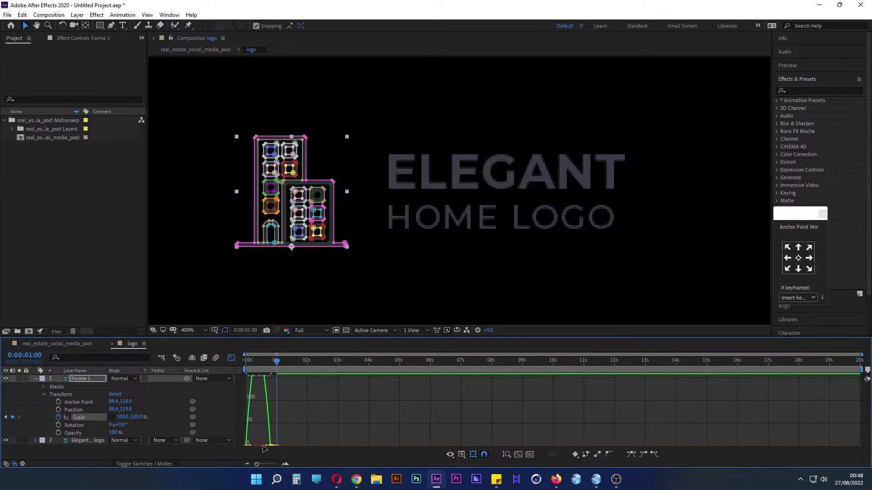
pyautogui.moveTo(250, 448); pyautogui.dragTo(269, 445)
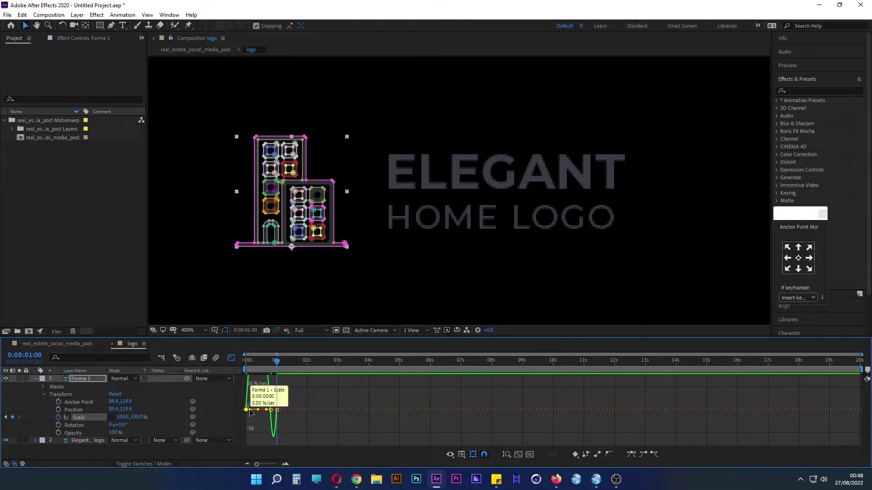
pyautogui.click(252, 411)
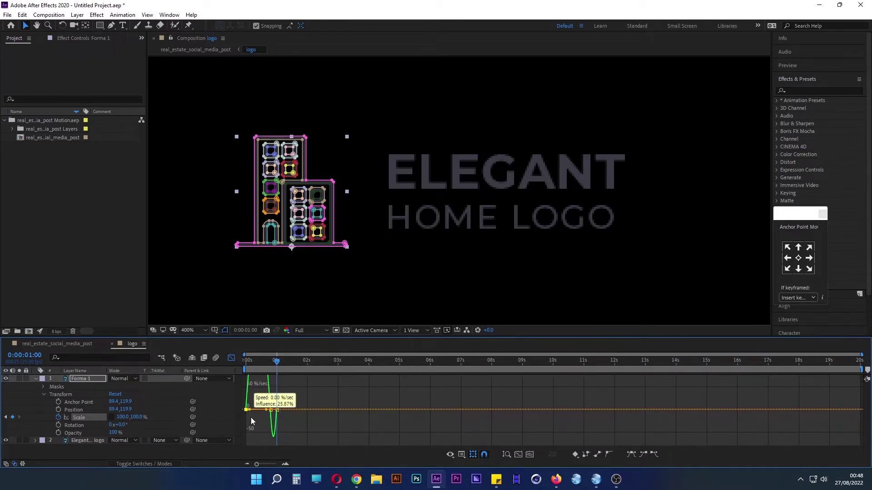
pyautogui.moveTo(250, 418); pyautogui.dragTo(285, 414)
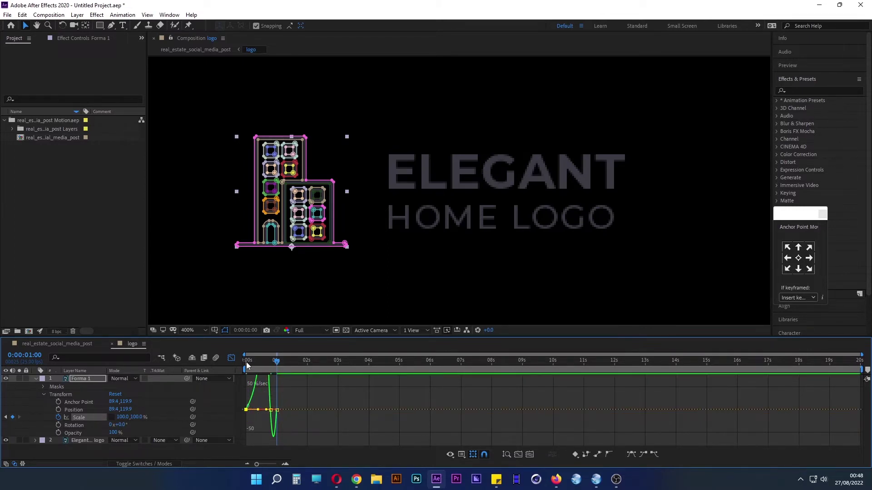
# Preview the logo animation from the start, with the building icon rising to full height.
pyautogui.click(231, 358)
pyautogui.press('Home')
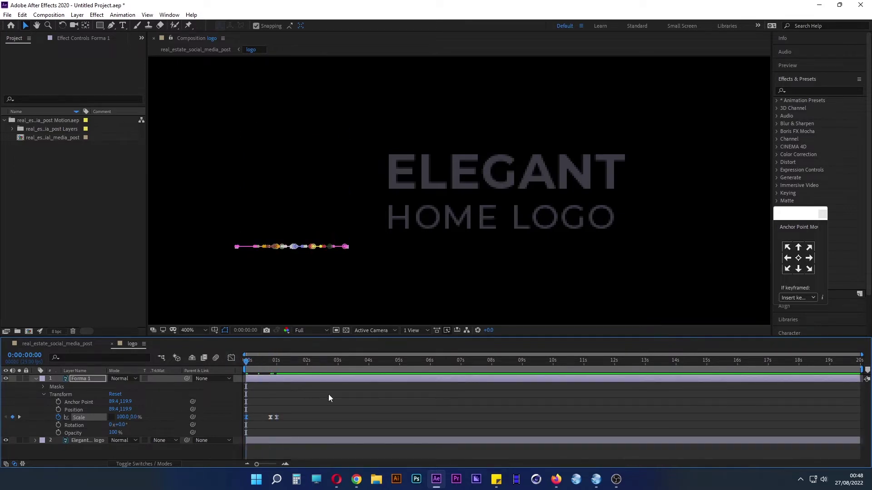
pyautogui.press('space')
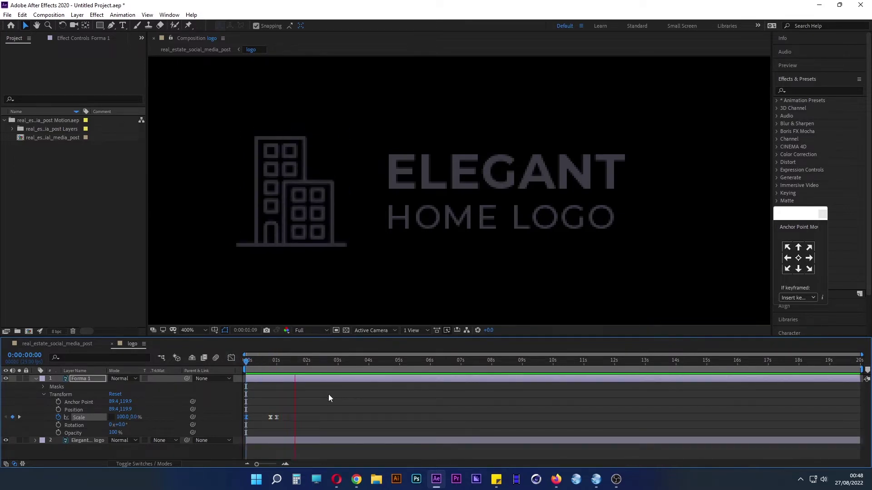
pyautogui.press('space')
pyautogui.moveTo(293, 363)
pyautogui.mouseDown()
pyautogui.moveTo(263, 366)
pyautogui.moveTo(275, 369)
pyautogui.mouseUp()
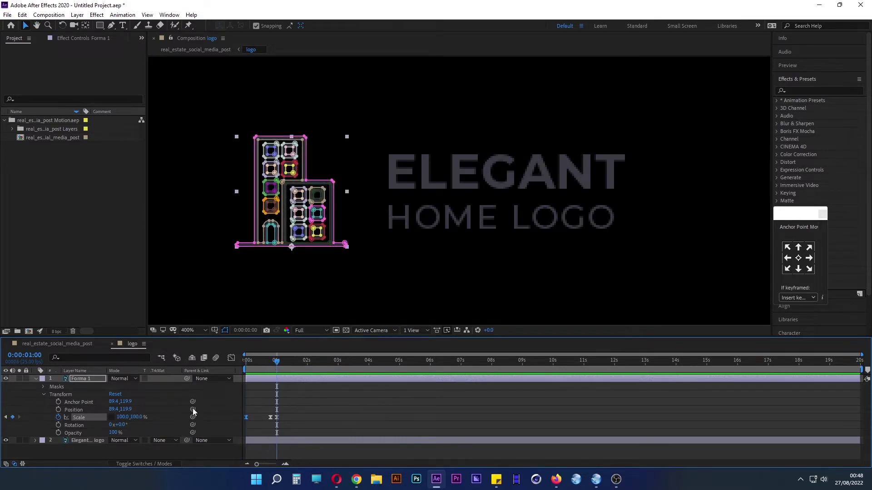
# Move the ELEGANT HOME LOGO text left, closer to the building, and collapse Forma 1.
pyautogui.click(98, 440)
pyautogui.moveTo(505, 222); pyautogui.dragTo(474, 220)
pyautogui.click(344, 319)
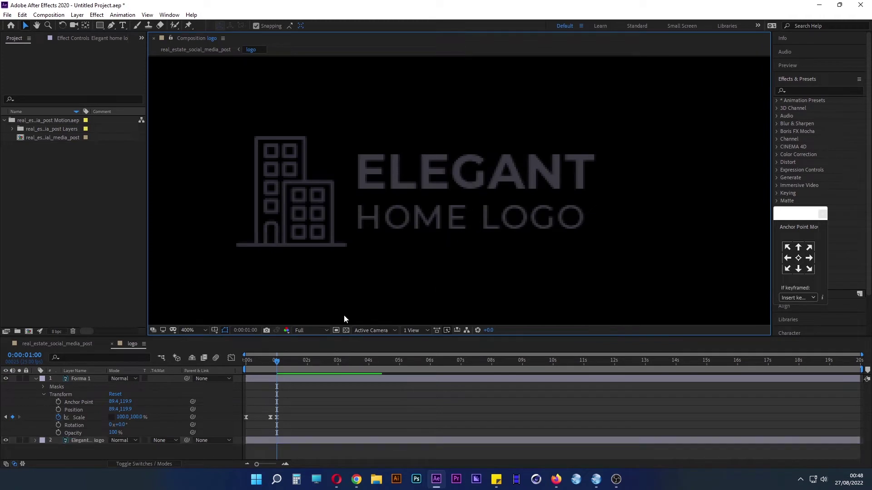
pyautogui.click(36, 379)
# Draw a notched red Pen shape covering the logo text while leaving the building icon clear.
pyautogui.click(113, 25)
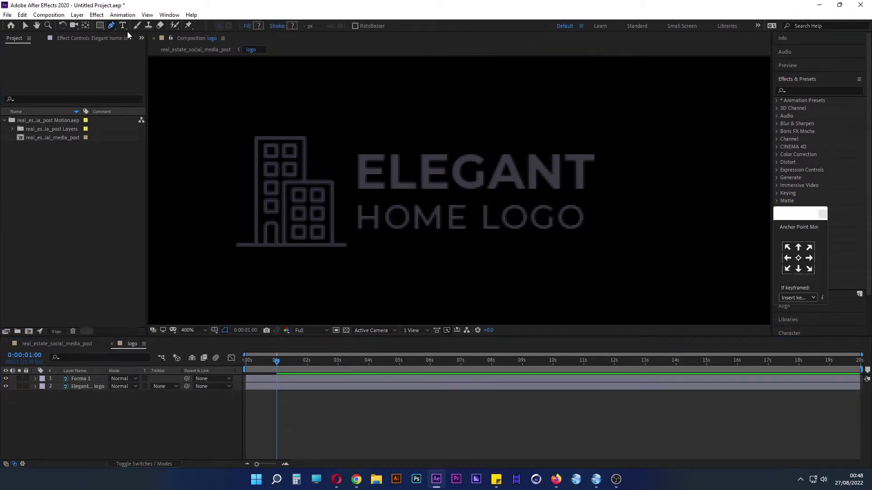
pyautogui.click(304, 137)
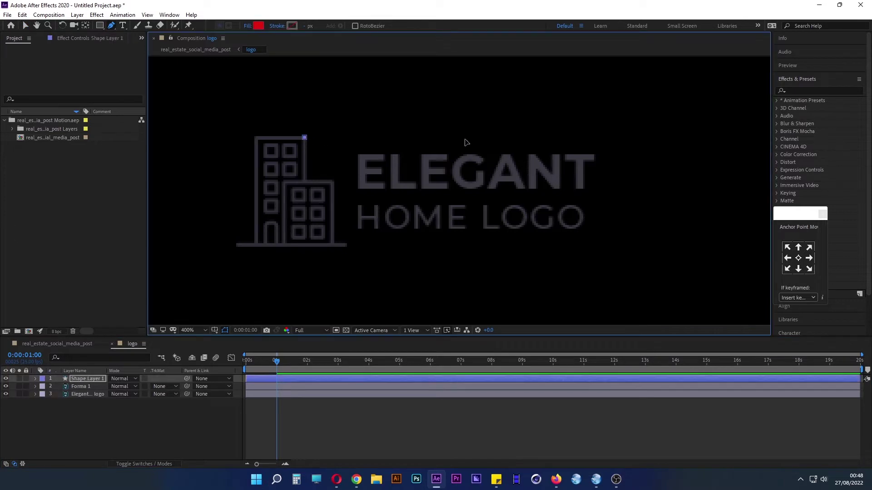
pyautogui.click(607, 137)
pyautogui.click(606, 238)
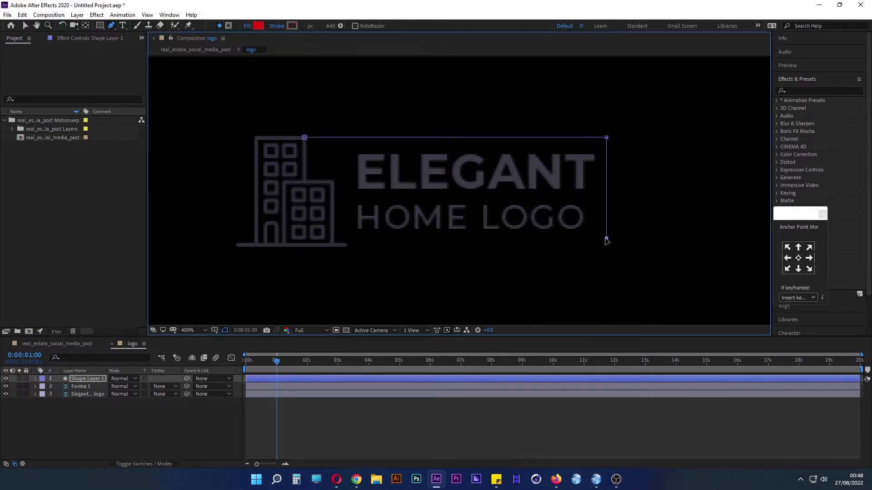
pyautogui.click(344, 238)
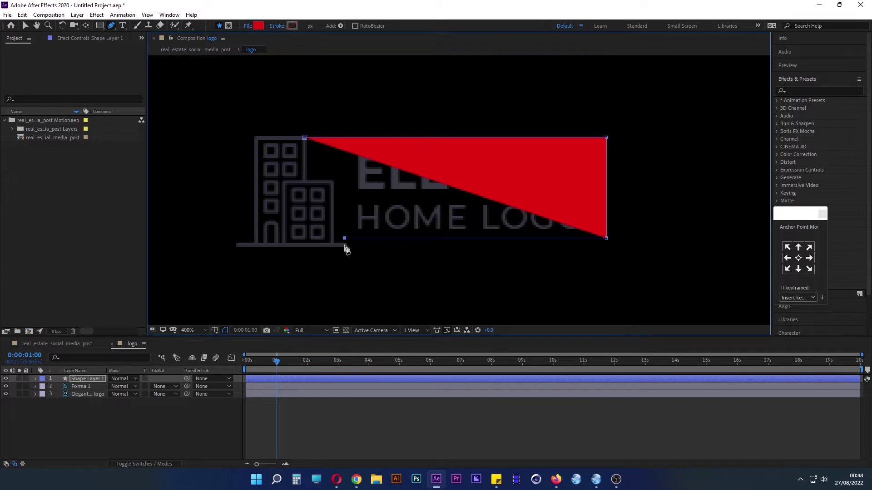
pyautogui.hotkey('ctrl', 'z')
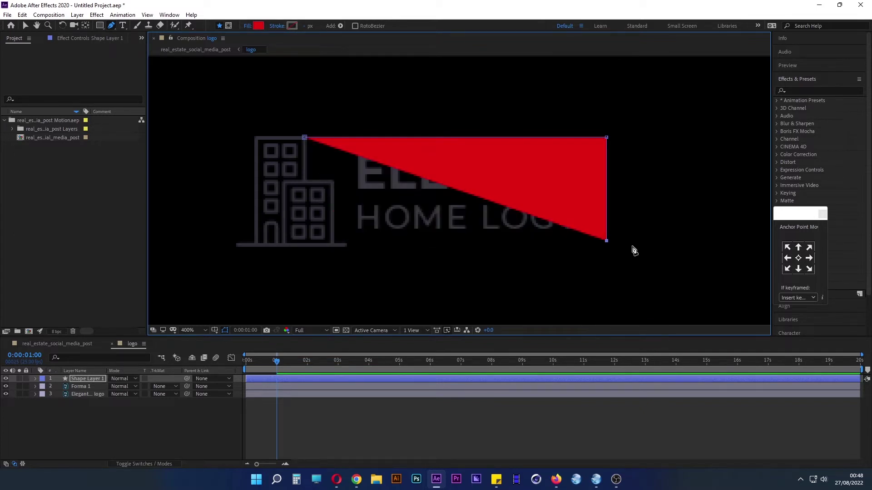
pyautogui.click(344, 243)
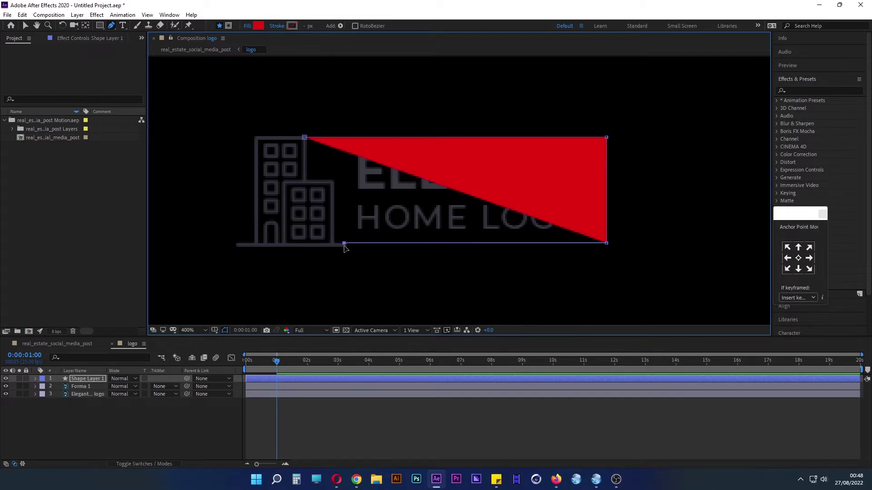
pyautogui.hotkey('ctrl', 'z')
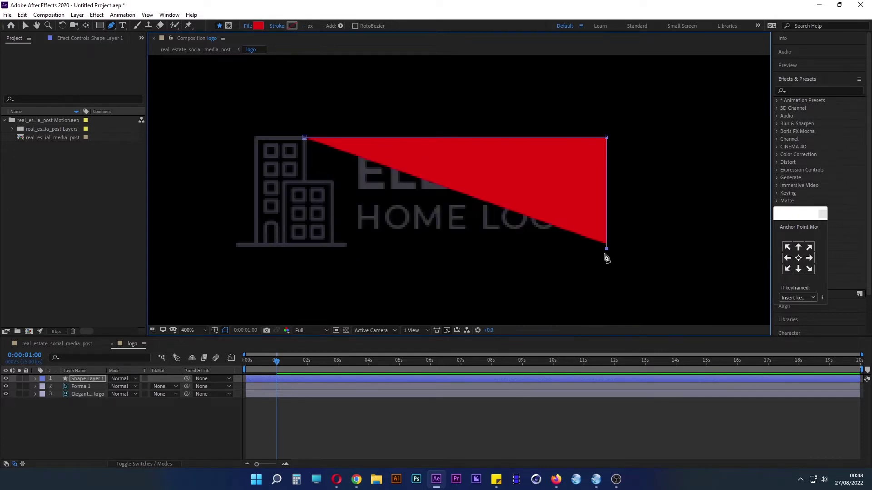
pyautogui.click(344, 248)
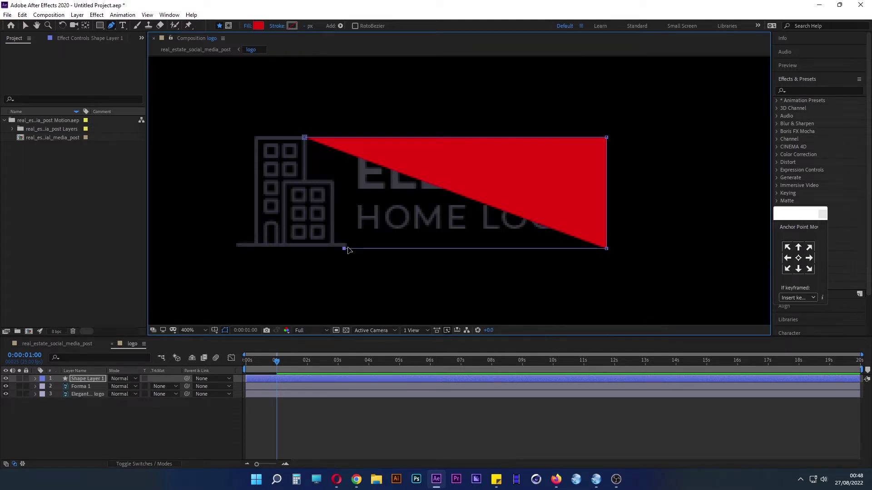
pyautogui.click(332, 245)
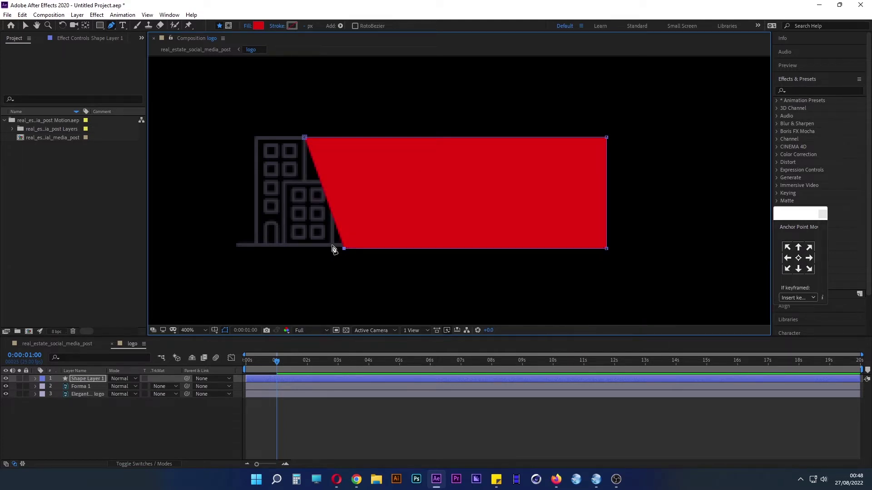
pyautogui.click(333, 183)
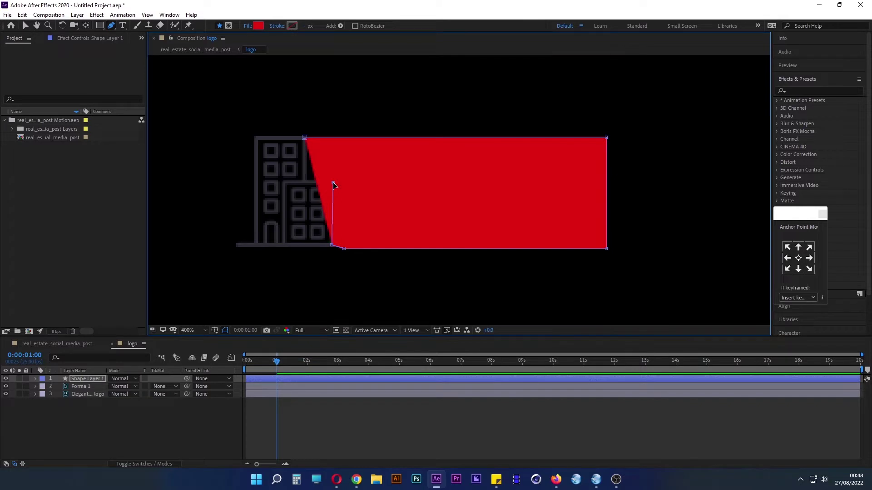
pyautogui.click(305, 181)
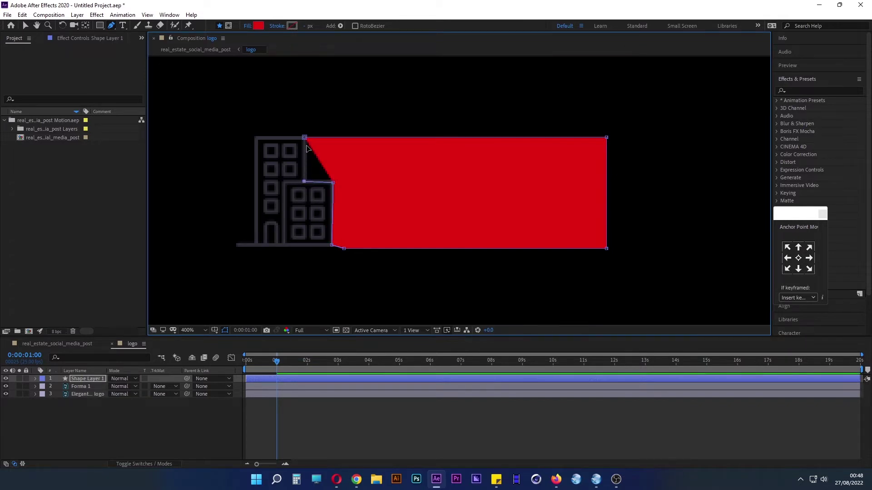
pyautogui.click(304, 137)
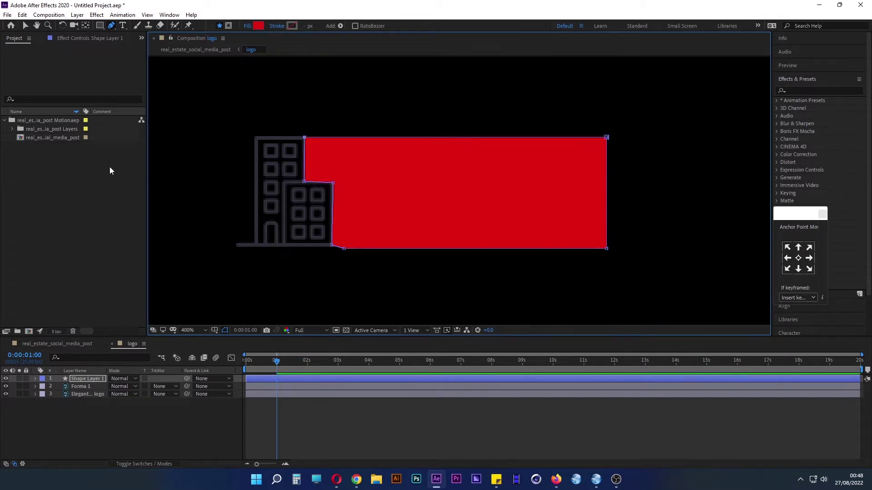
pyautogui.click(110, 167)
# Move Shape Layer 1 above the text and set the text's TrkMat to Alpha Matte 'Shape Layer 1'.
pyautogui.click(26, 25)
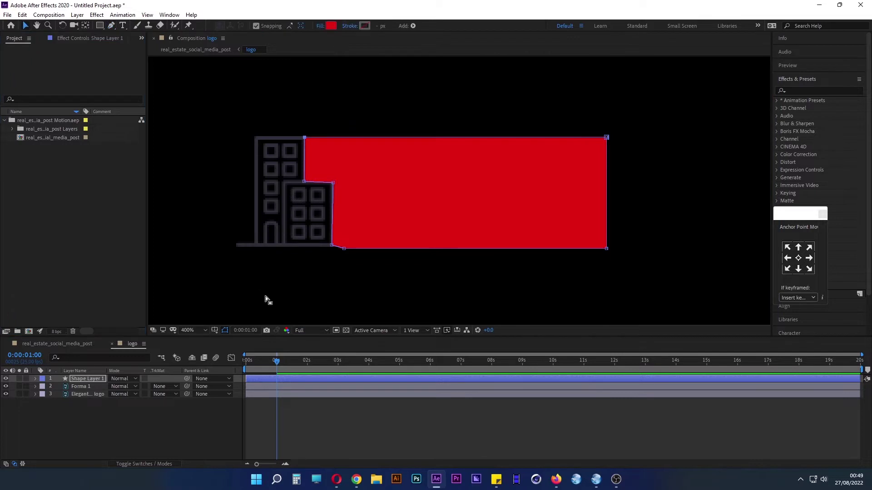
pyautogui.moveTo(90, 380); pyautogui.dragTo(96, 393)
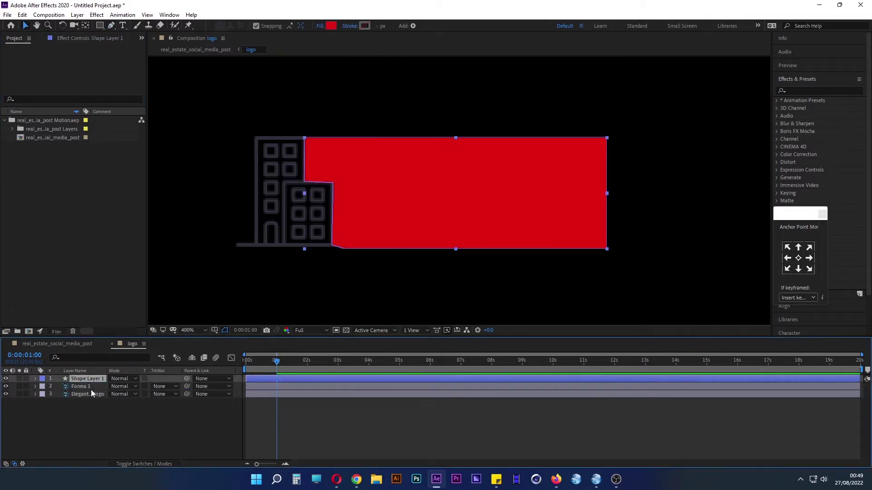
pyautogui.click(95, 393)
pyautogui.click(164, 394)
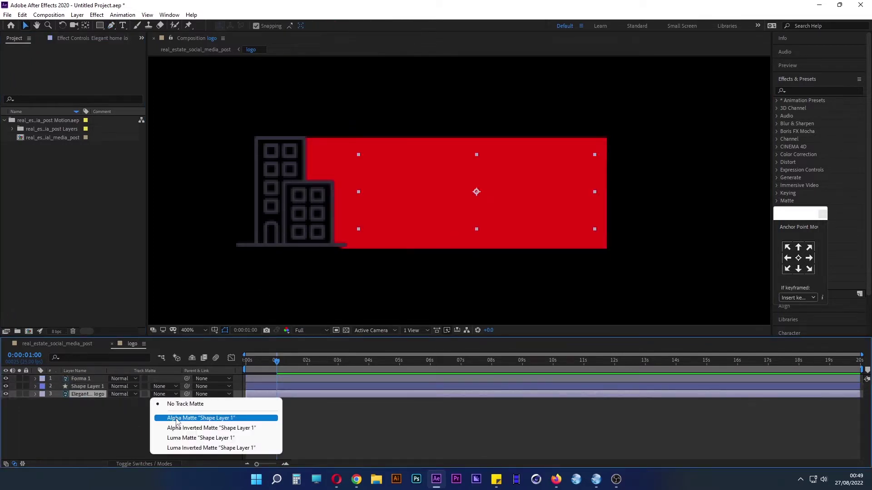
pyautogui.click(216, 420)
# Reveal the logo text layer's Transform properties and enable the Position stopwatch.
pyautogui.click(195, 451)
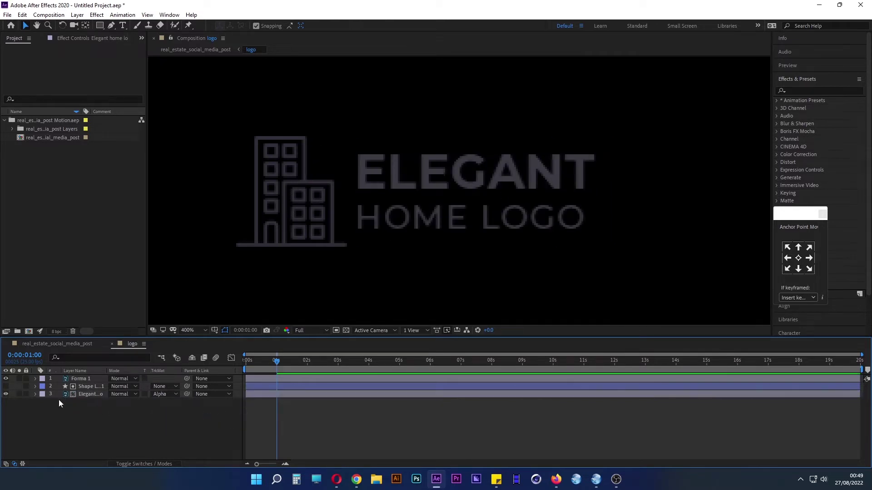
pyautogui.click(84, 386)
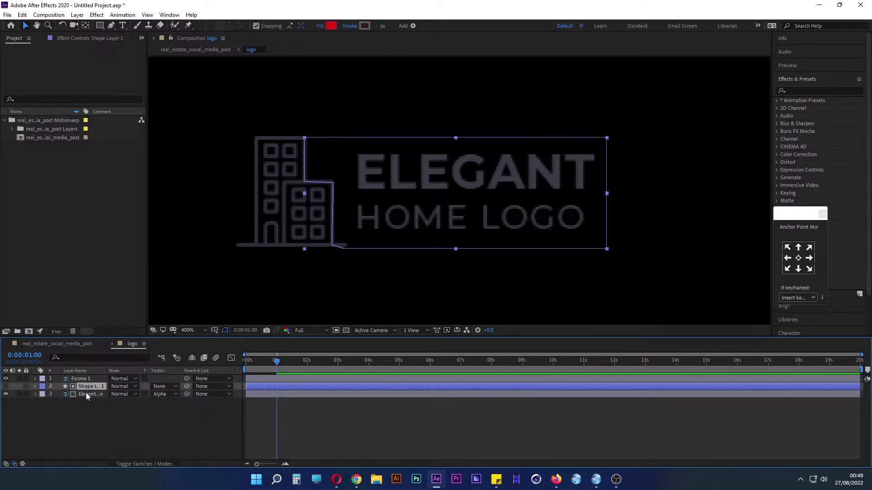
pyautogui.click(86, 393)
pyautogui.click(36, 394)
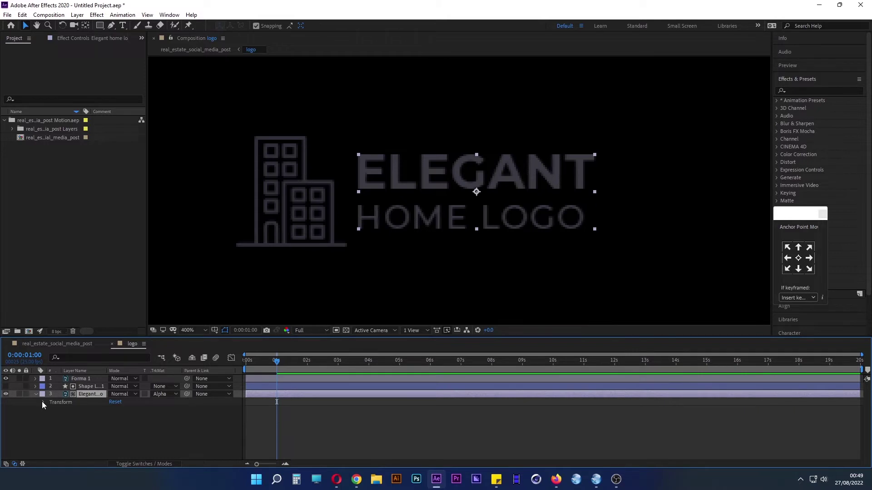
pyautogui.click(43, 402)
pyautogui.click(57, 418)
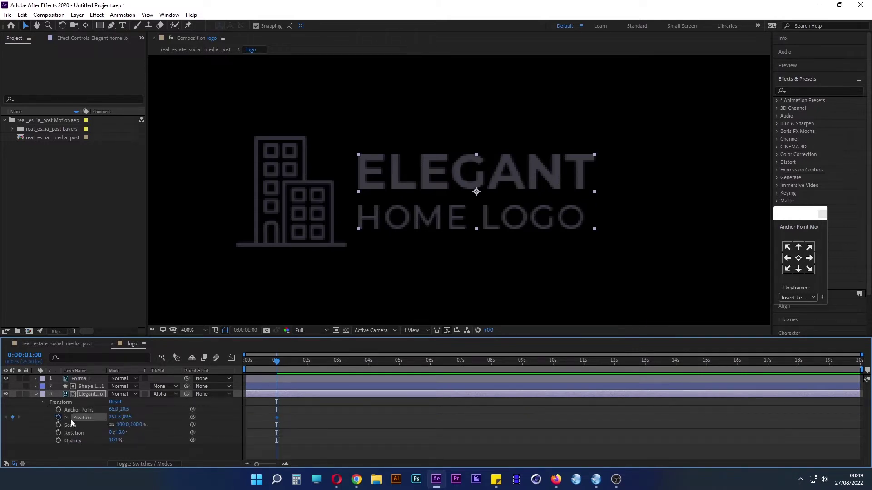
# Keep Position keyframes at 1 s (30.8, 89.5) and 2 s (191.3, 89.5), deleting the stray one.
pyautogui.moveTo(276, 361); pyautogui.dragTo(298, 362)
pyautogui.moveTo(301, 361); pyautogui.dragTo(307, 363)
pyautogui.click(254, 402)
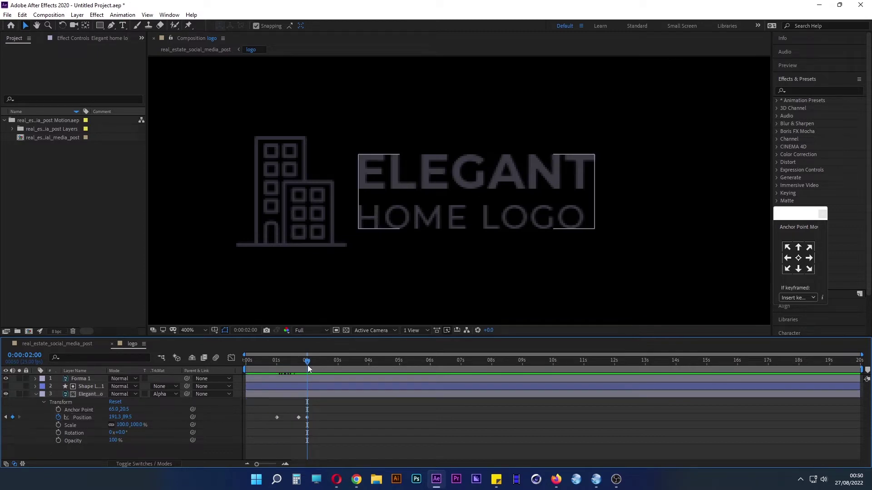
pyautogui.click(299, 417)
pyautogui.press('Delete')
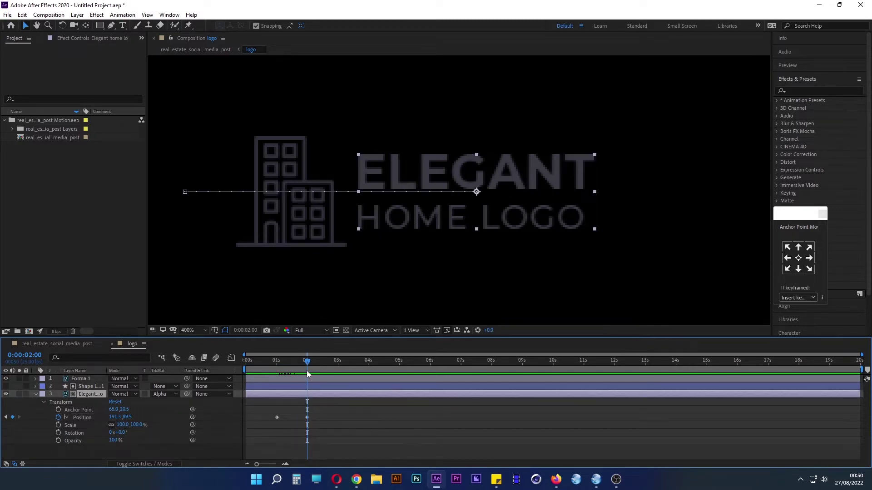
pyautogui.click(287, 362)
pyautogui.moveTo(282, 363); pyautogui.dragTo(277, 366)
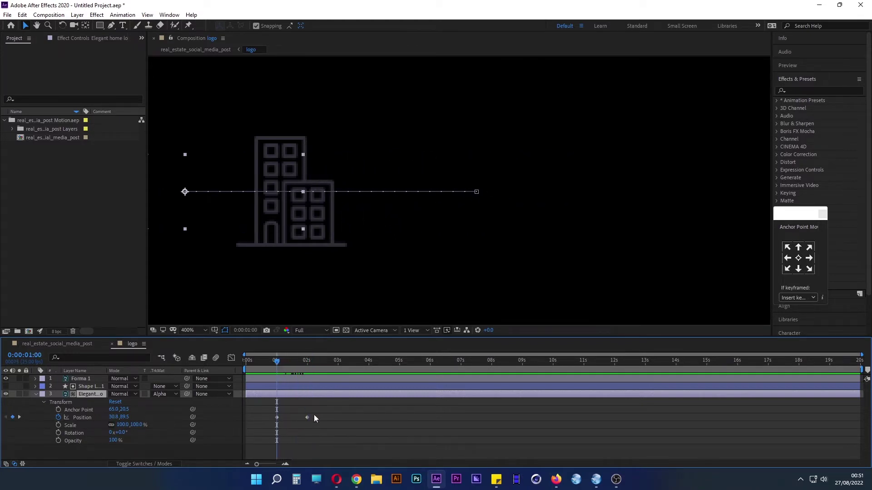
# Easy Ease the text's Position keyframes and smooth the slide-in curve in the Graph Editor.
pyautogui.rightClick(276, 417)
pyautogui.moveTo(303, 413)
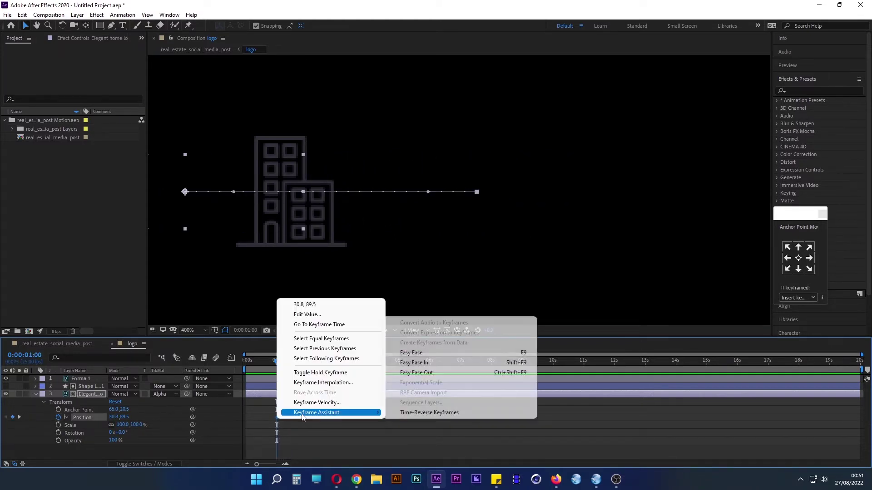
pyautogui.click(411, 353)
pyautogui.click(231, 359)
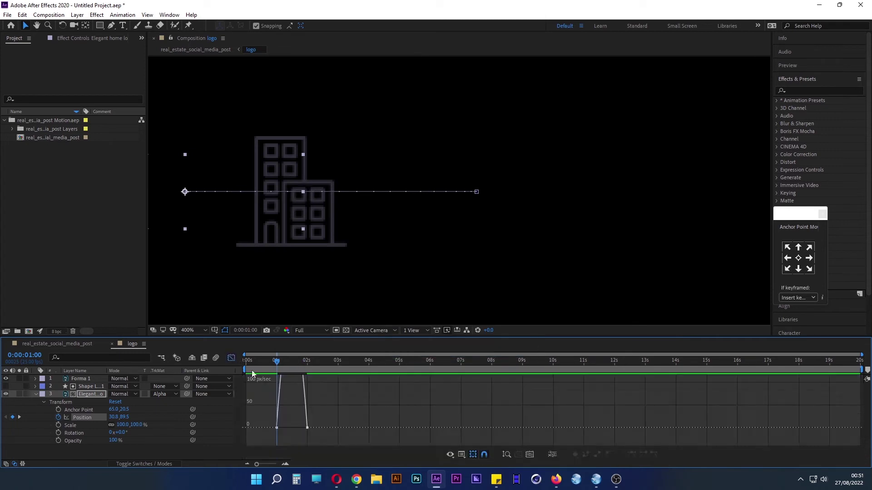
pyautogui.click(293, 428)
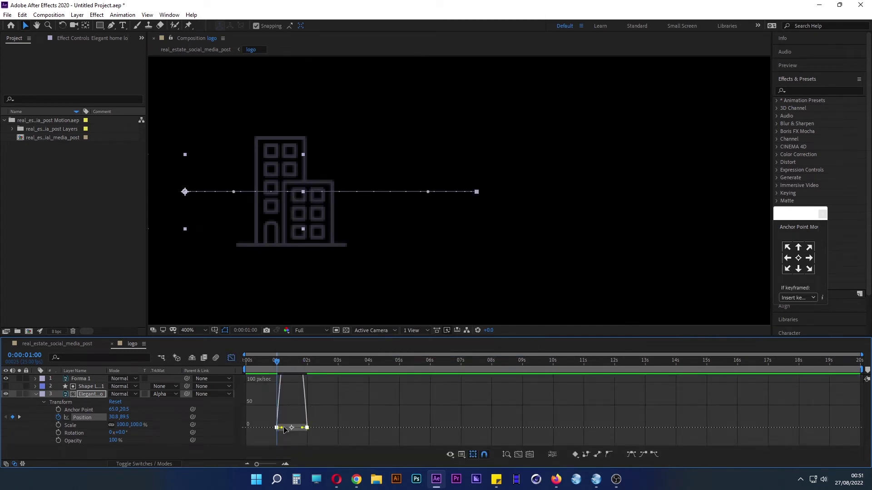
pyautogui.moveTo(282, 428); pyautogui.dragTo(292, 428)
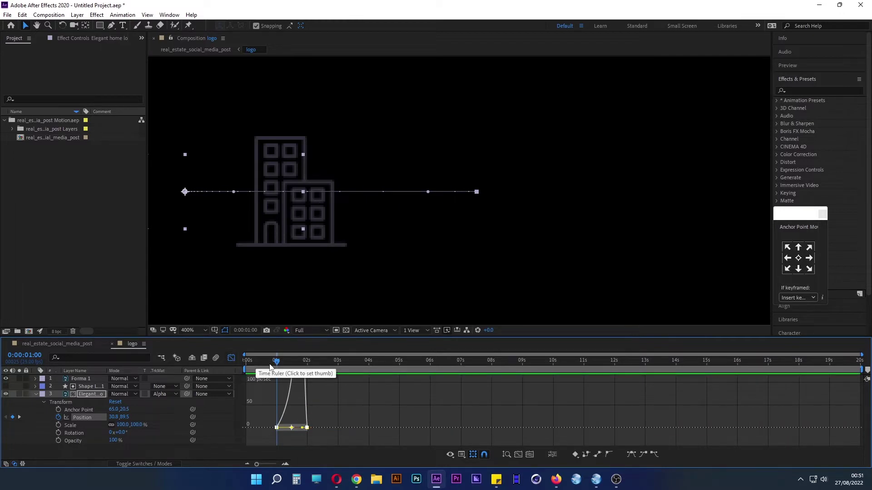
# Preview the text slide-in and return to the real_estate_social_media_post composition.
pyautogui.press('space')
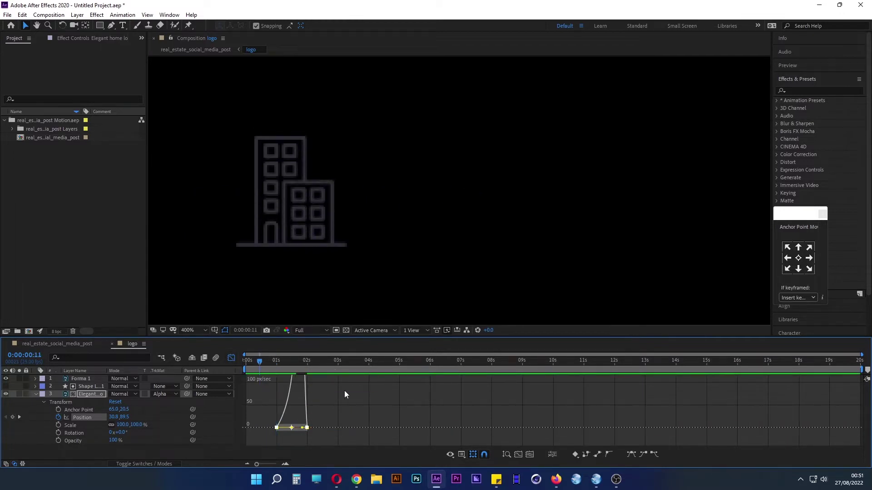
pyautogui.press('space')
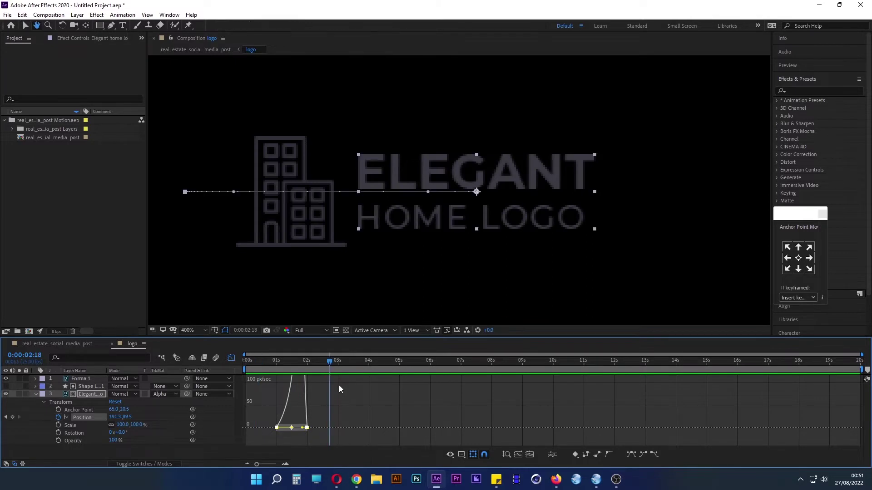
pyautogui.click(112, 344)
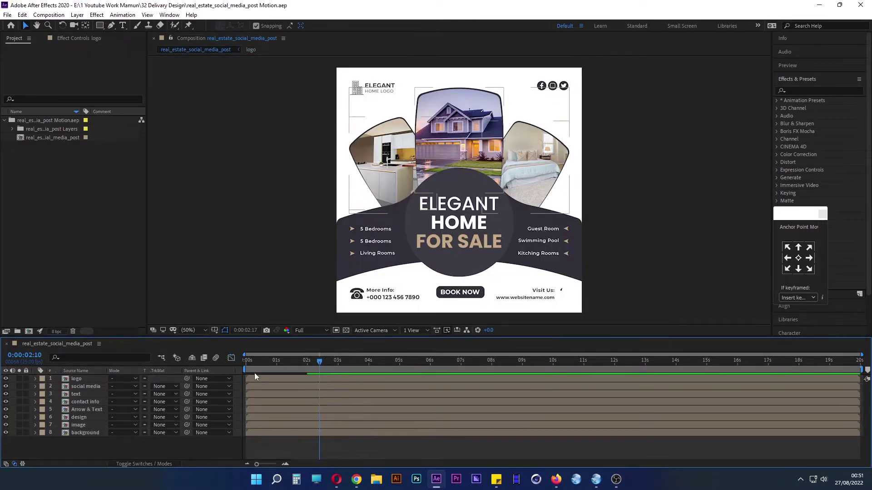
# Preview the main post from the start and scrub through the logo animation.
pyautogui.press('Home')
pyautogui.press('space')
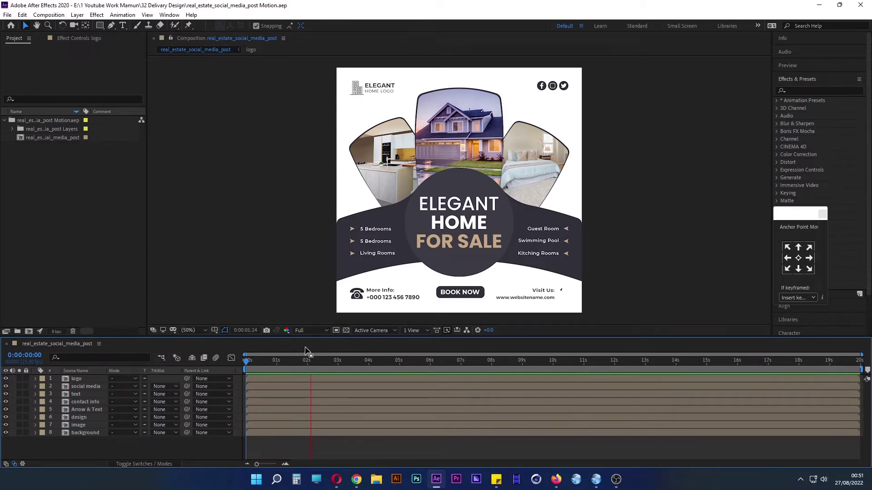
pyautogui.press('space')
pyautogui.moveTo(244, 369); pyautogui.dragTo(308, 369)
# Turn off the image layer's visibility and select the design layer.
pyautogui.click(315, 377)
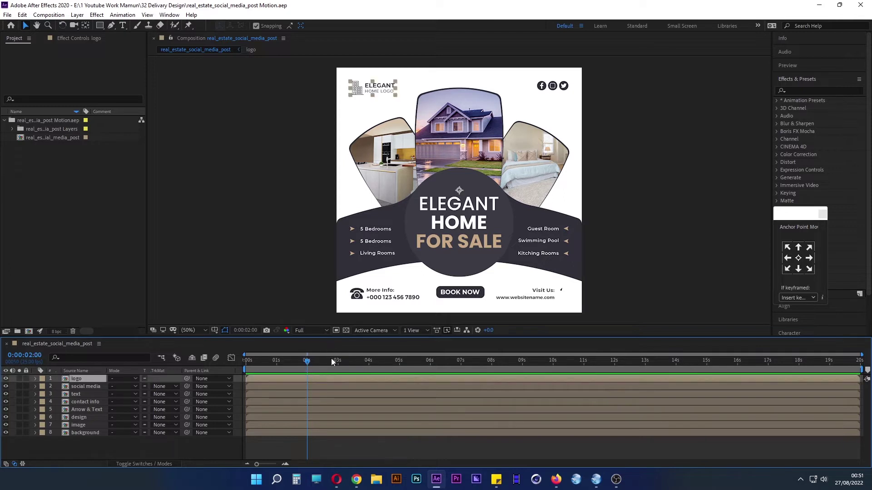
pyautogui.click(6, 425)
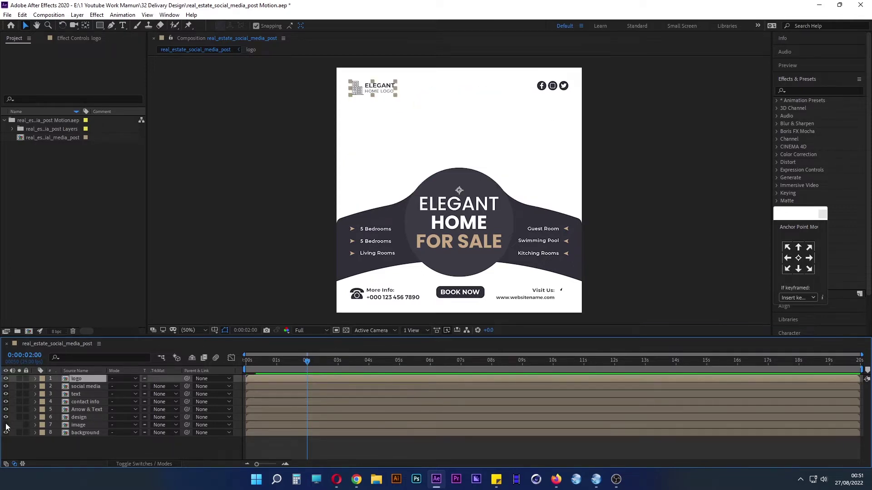
pyautogui.click(79, 417)
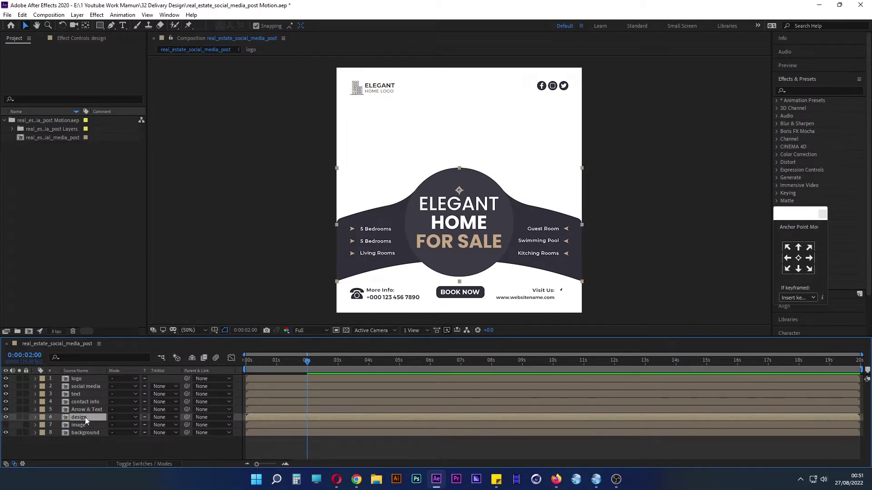
# Open the design precomp, centre Ellipse 1's anchor point and enable its Scale stopwatch.
pyautogui.doubleClick(86, 418)
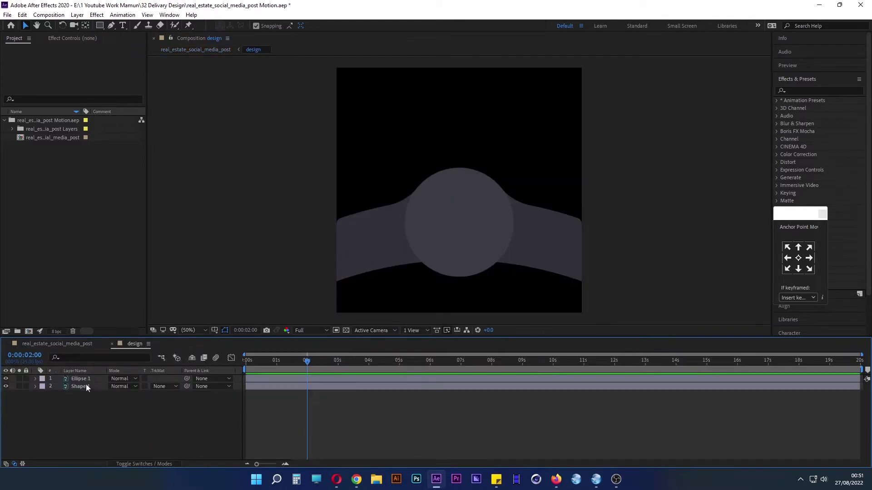
pyautogui.click(72, 379)
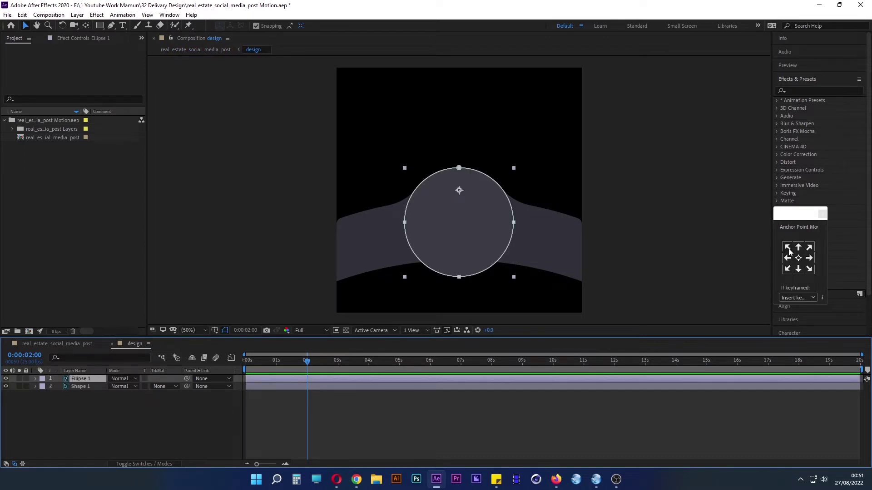
pyautogui.click(798, 258)
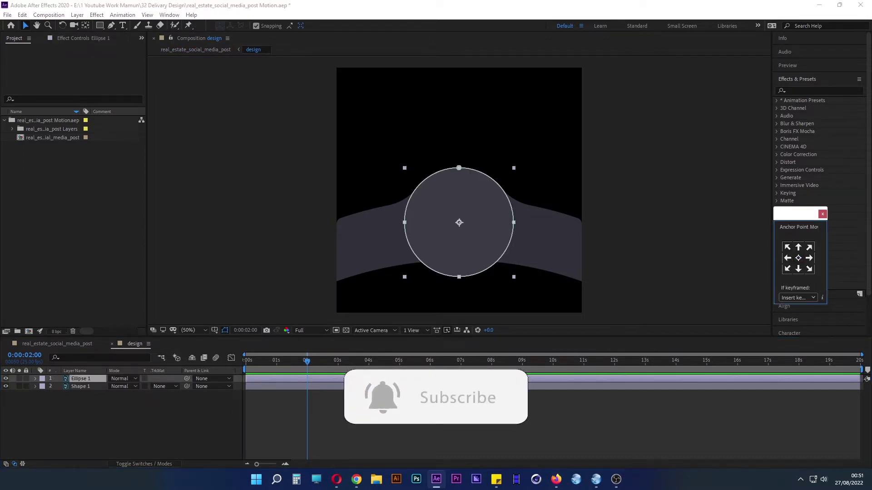
pyautogui.click(36, 378)
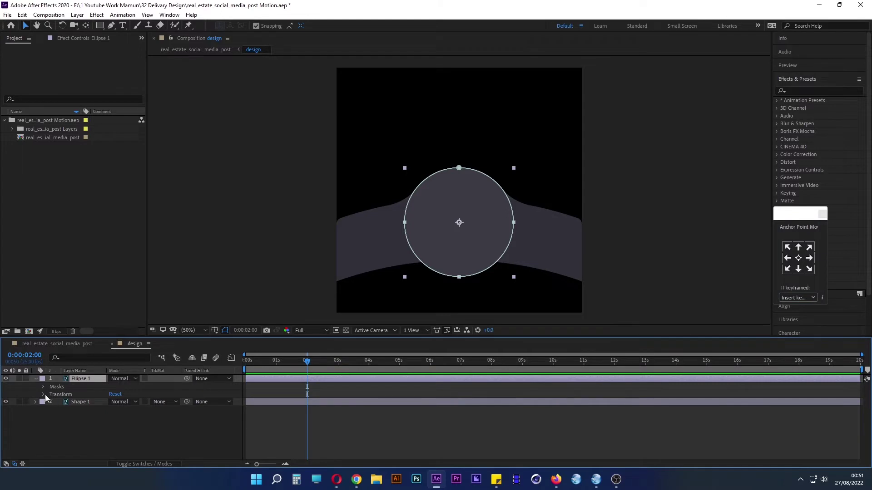
pyautogui.click(43, 394)
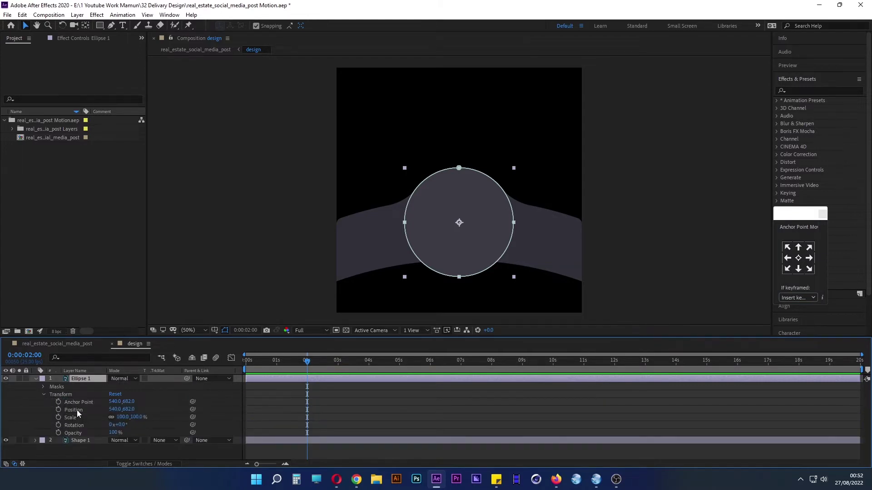
pyautogui.click(59, 417)
# Add a Scale keyframe at 1 second and set the circle's scale to 0% at the start.
pyautogui.click(122, 417)
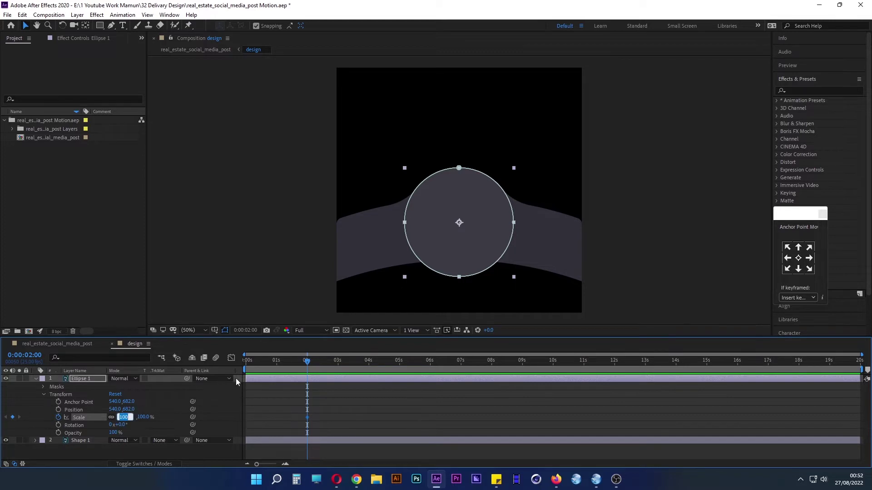
pyautogui.press('Return')
pyautogui.press('Home')
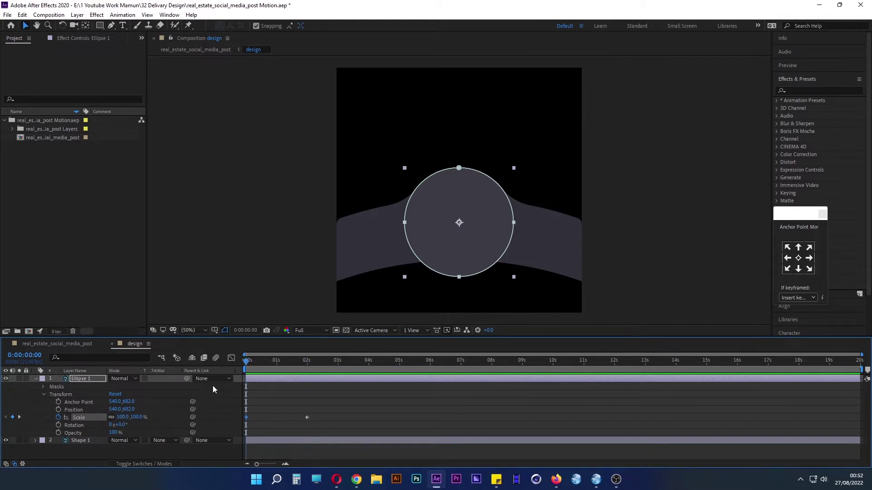
pyautogui.moveTo(275, 362); pyautogui.dragTo(277, 368)
pyautogui.hotkey('alt', 'shift', 's')
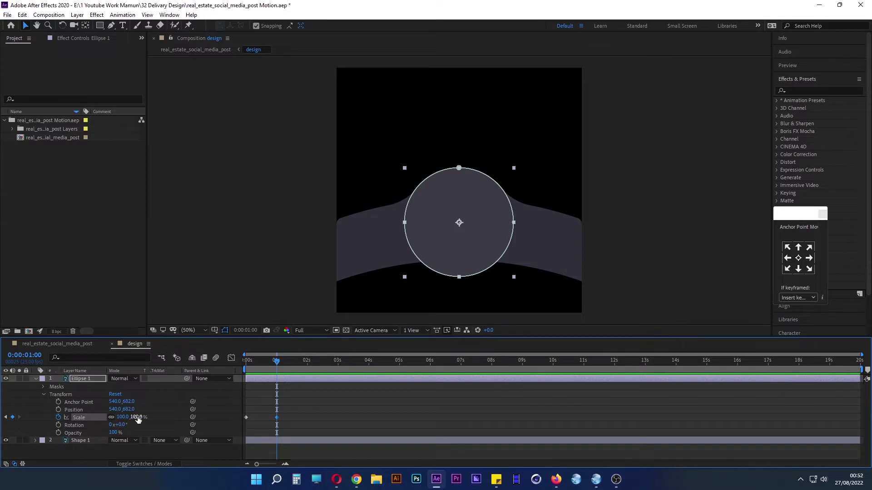
pyautogui.moveTo(273, 363); pyautogui.dragTo(238, 364)
pyautogui.click(123, 417)
pyautogui.write('0')
pyautogui.press('Return')
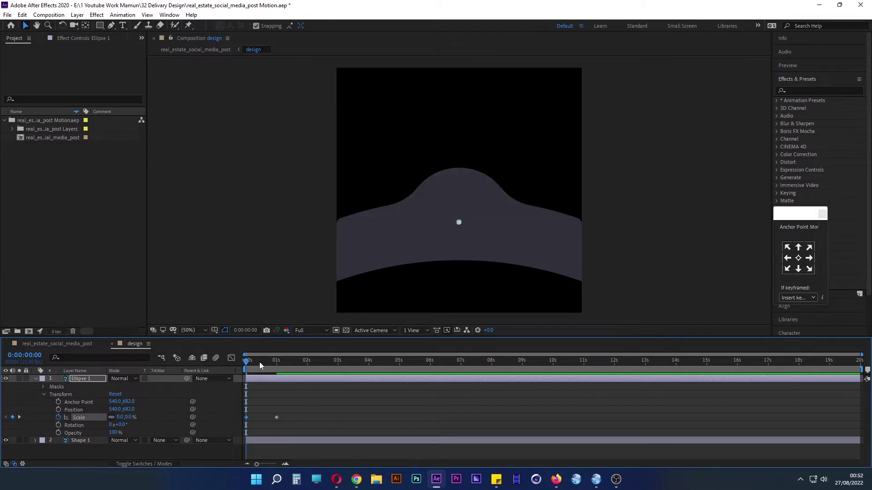
# Keyframe 100% scale at about 1:06 and 110% at 1 second, then select all three.
pyautogui.moveTo(249, 365); pyautogui.dragTo(286, 372)
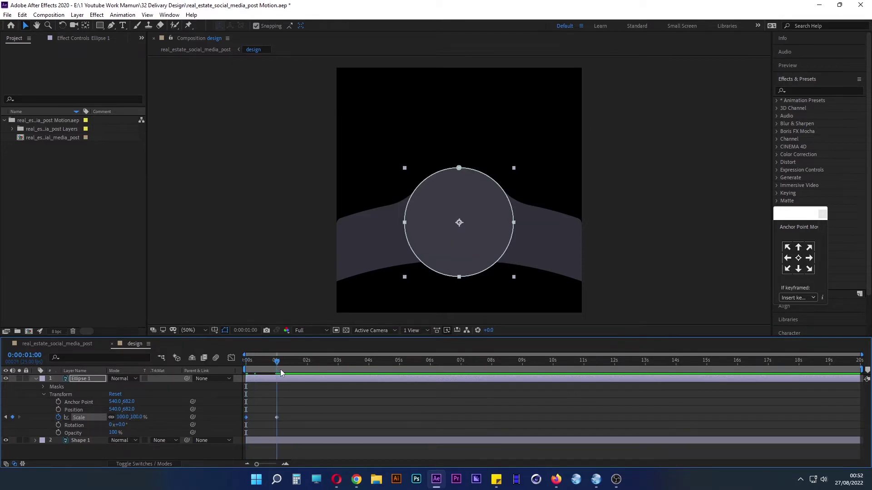
pyautogui.click(137, 417)
pyautogui.press('Return')
pyautogui.click(12, 417)
pyautogui.moveTo(281, 366); pyautogui.dragTo(275, 368)
pyautogui.click(128, 418)
pyautogui.write('110')
pyautogui.press('Return')
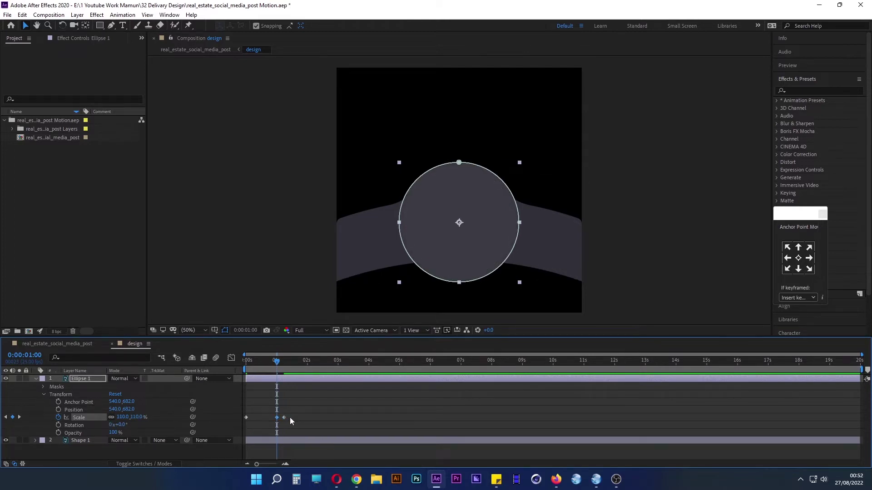
pyautogui.moveTo(290, 418); pyautogui.dragTo(242, 418)
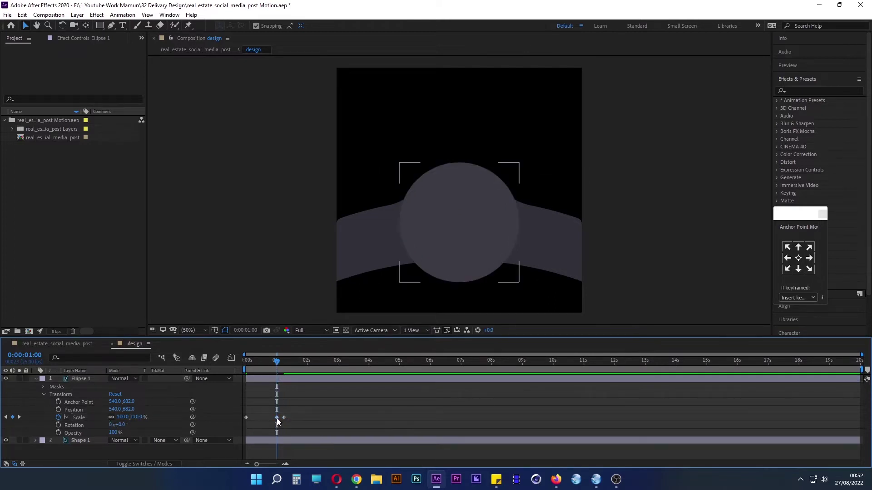
# Apply Easy Ease to the circle's Scale keyframes and lengthen the first keyframe's ease in the speed graph.
pyautogui.rightClick(246, 417)
pyautogui.moveTo(340, 411)
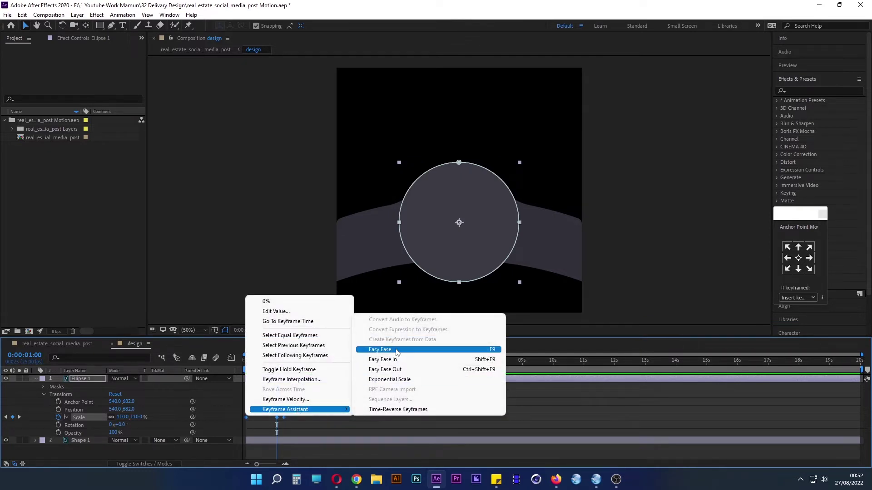
pyautogui.click(380, 349)
pyautogui.click(231, 358)
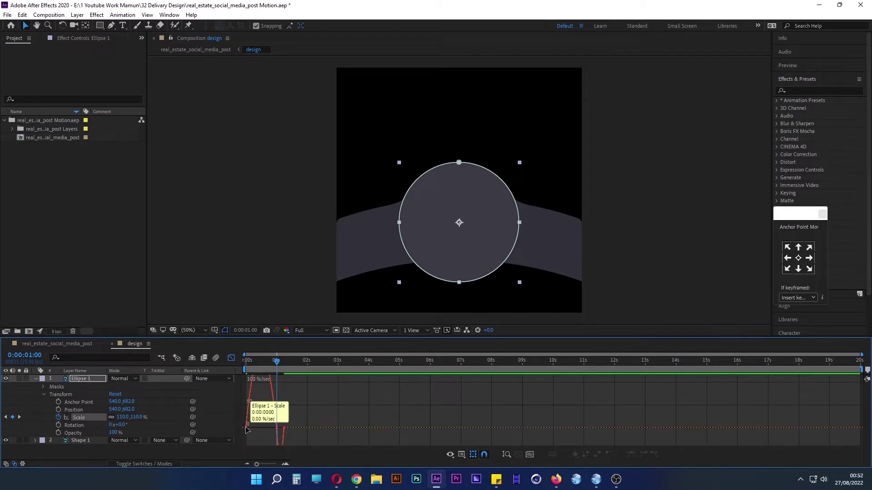
pyautogui.click(247, 429)
pyautogui.moveTo(250, 428); pyautogui.dragTo(261, 428)
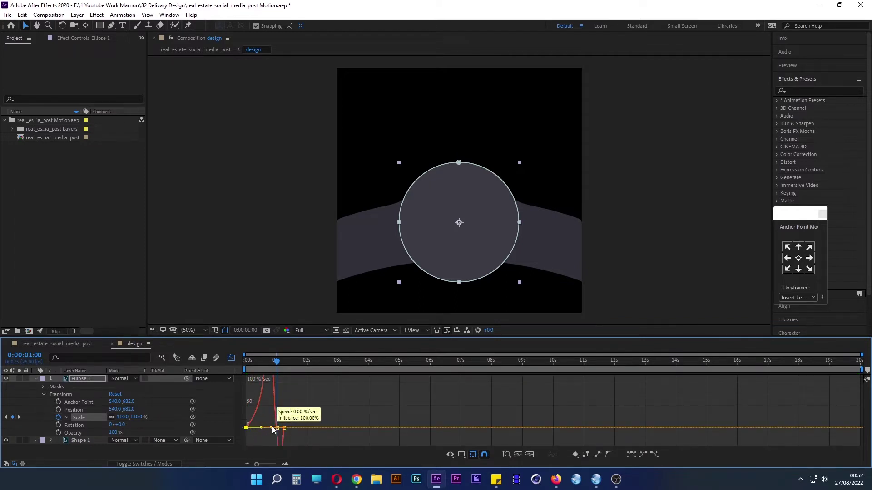
# Preview the circle's scale pop-in, collapse its properties, and return to the layer-bar view.
pyautogui.moveTo(277, 361); pyautogui.dragTo(246, 361)
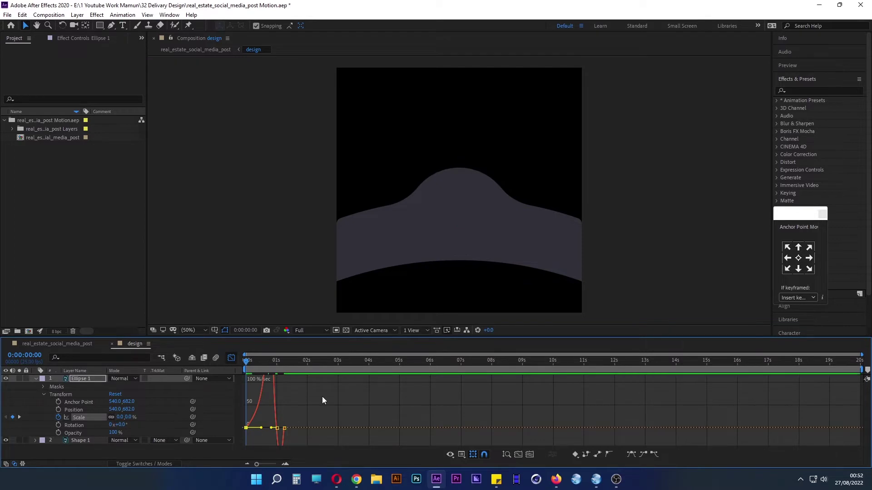
pyautogui.press('space')
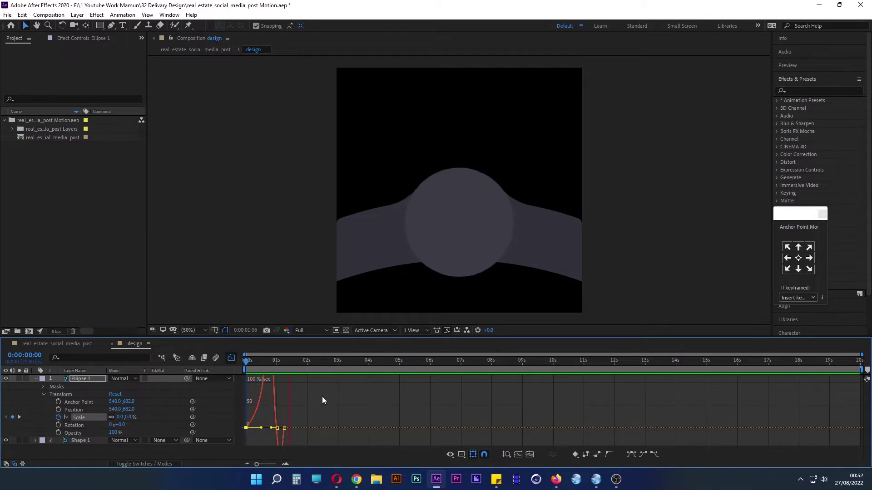
pyautogui.press('space')
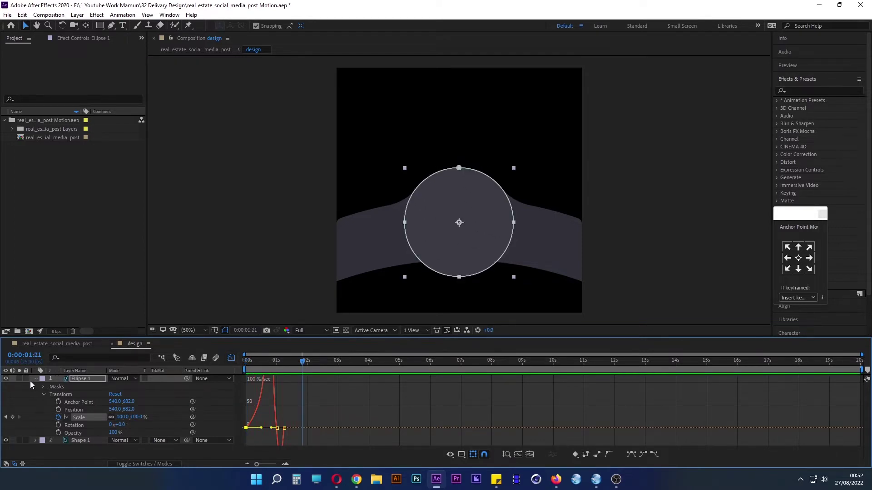
pyautogui.click(35, 379)
pyautogui.click(214, 416)
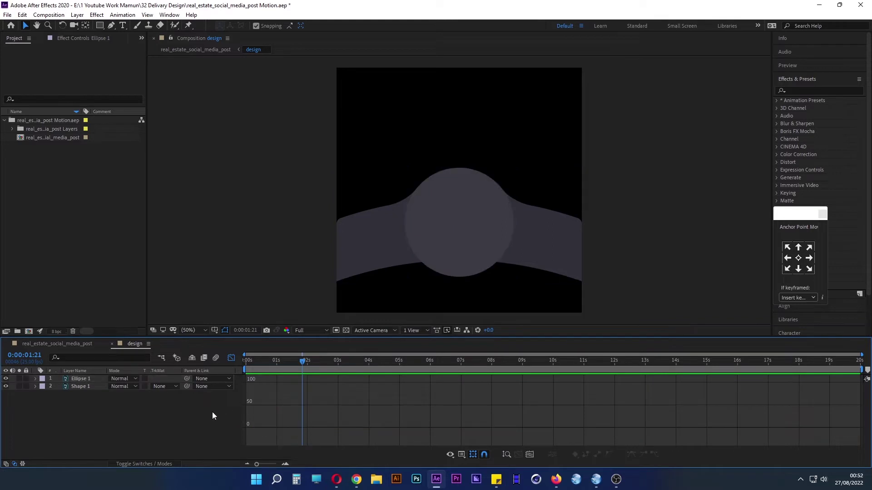
pyautogui.click(231, 359)
pyautogui.moveTo(312, 358); pyautogui.dragTo(275, 369)
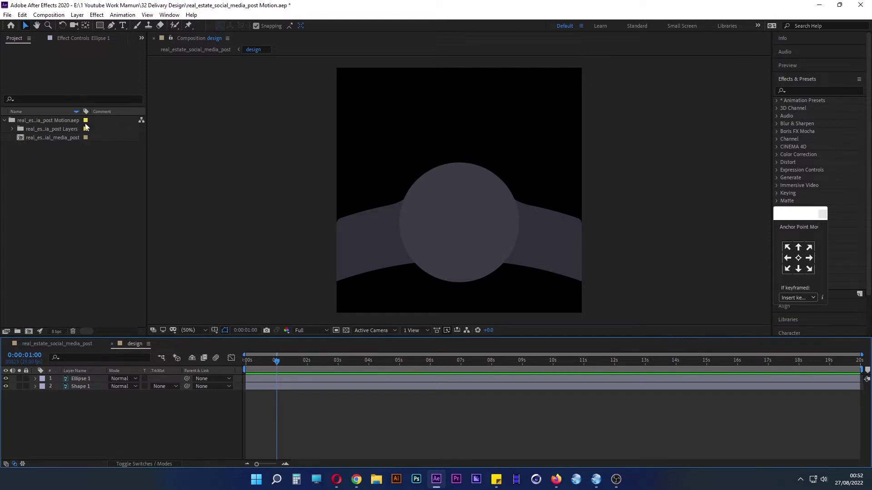
# Draw a red rectangle across the middle of the frame and centre its anchor point.
pyautogui.click(103, 26)
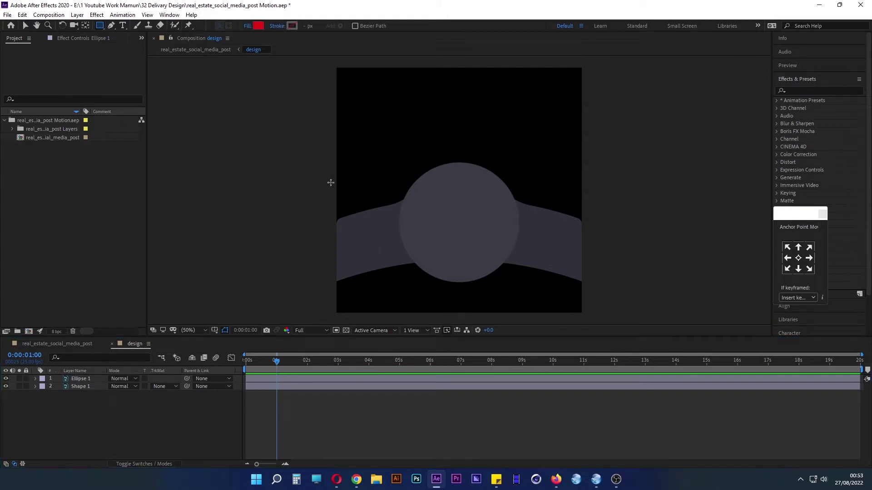
pyautogui.moveTo(330, 182); pyautogui.dragTo(586, 293)
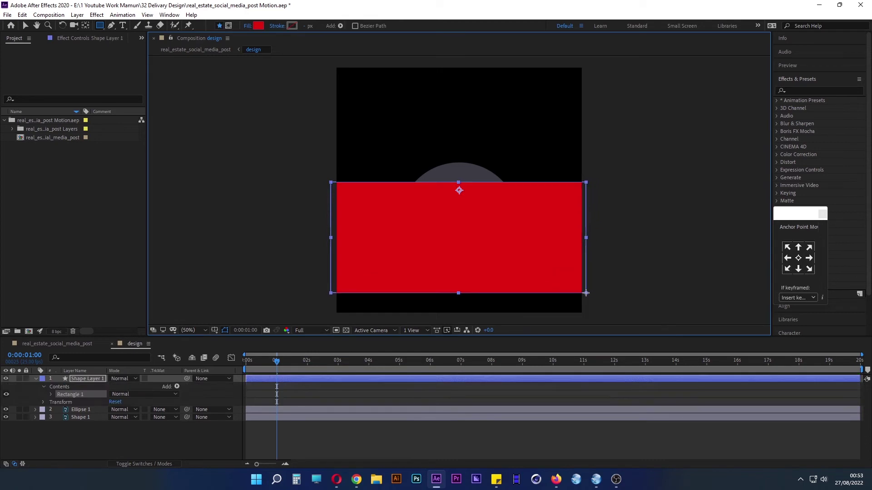
pyautogui.click(799, 259)
# Move the rectangle layer below Ellipse 1 and make it Shape 1's Alpha Matte.
pyautogui.click(134, 436)
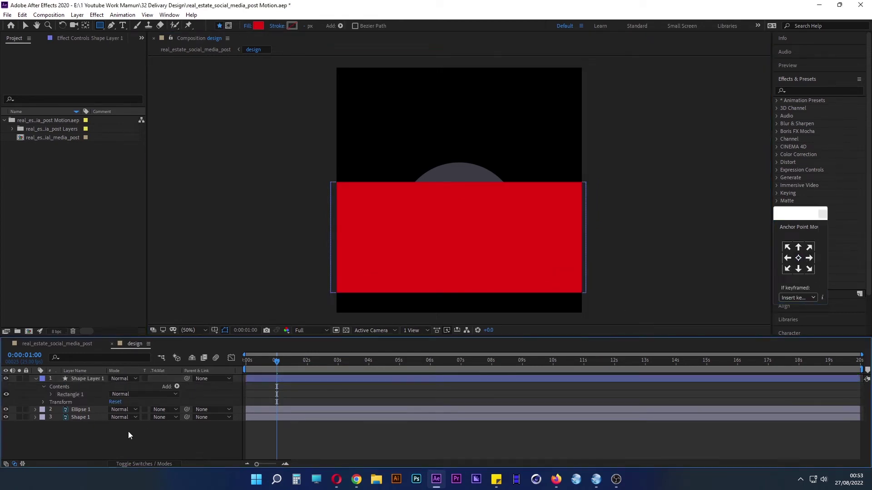
pyautogui.moveTo(81, 380); pyautogui.dragTo(81, 413)
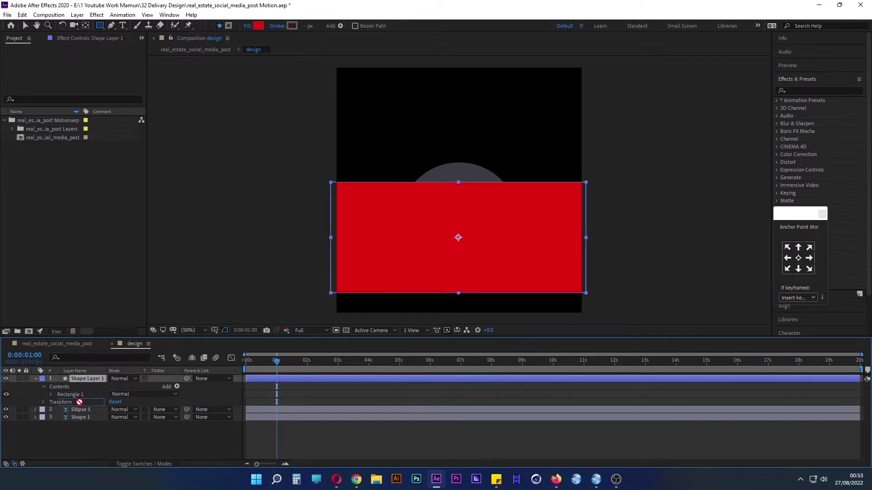
pyautogui.click(160, 417)
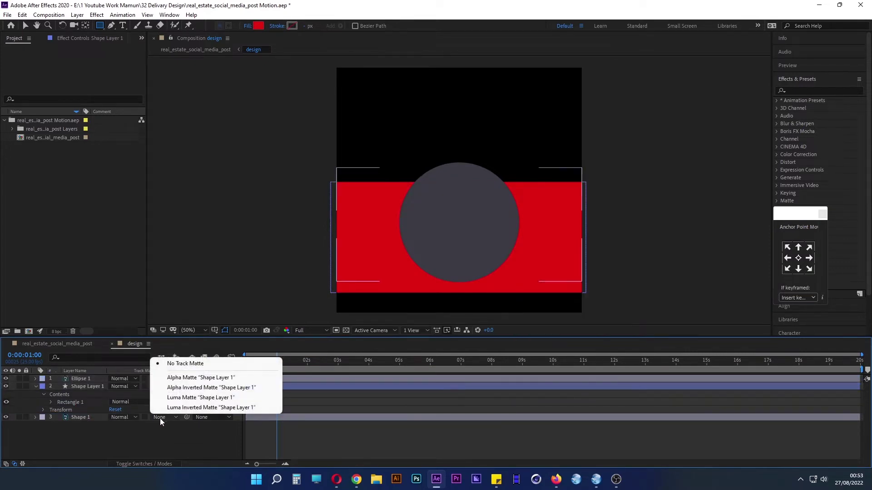
pyautogui.click(202, 378)
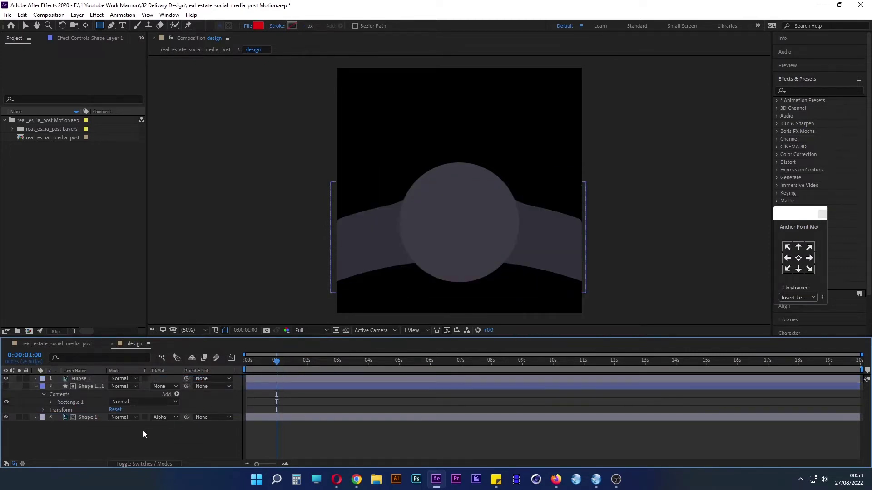
pyautogui.click(86, 386)
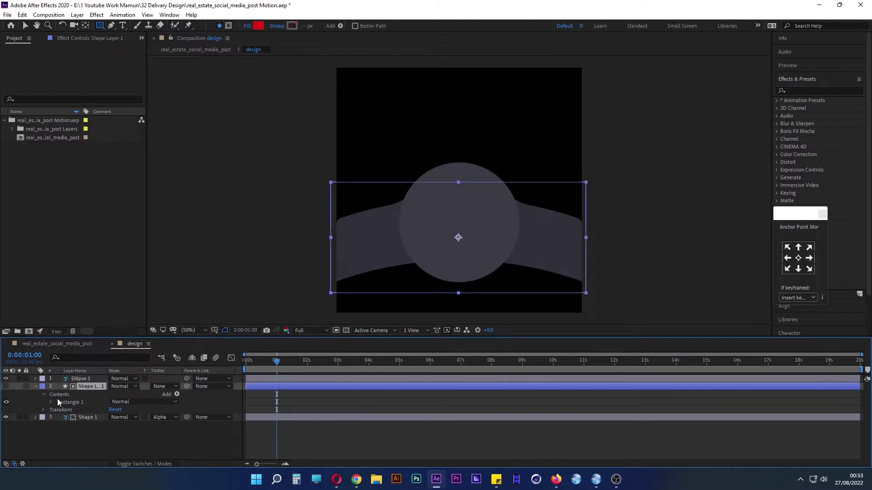
pyautogui.click(44, 411)
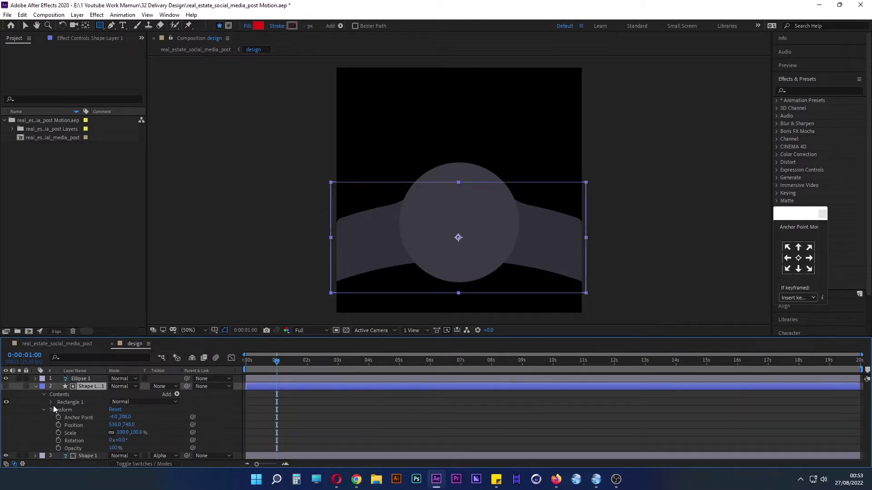
# Animate the matte rectangle's horizontal scale from 0% to 100% at two seconds.
pyautogui.click(58, 435)
pyautogui.click(120, 433)
pyautogui.write('0')
pyautogui.press('Return')
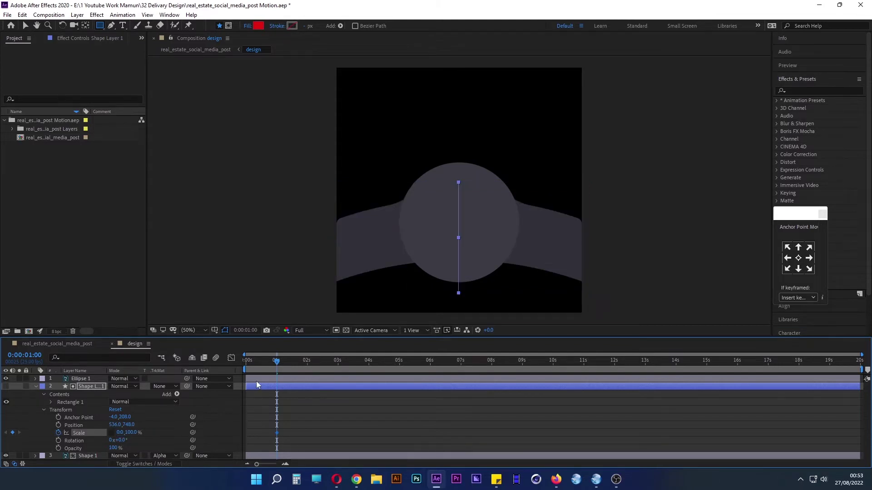
pyautogui.moveTo(276, 361); pyautogui.dragTo(307, 361)
pyautogui.click(120, 432)
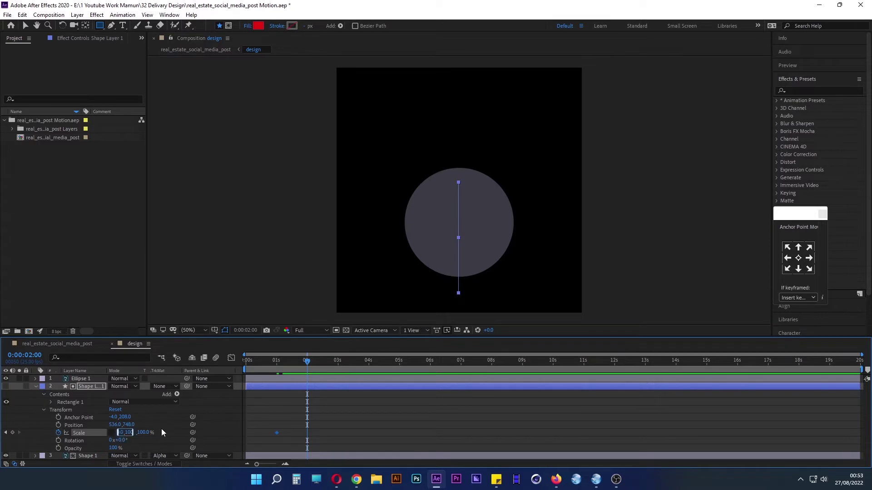
pyautogui.write('100')
pyautogui.press('Return')
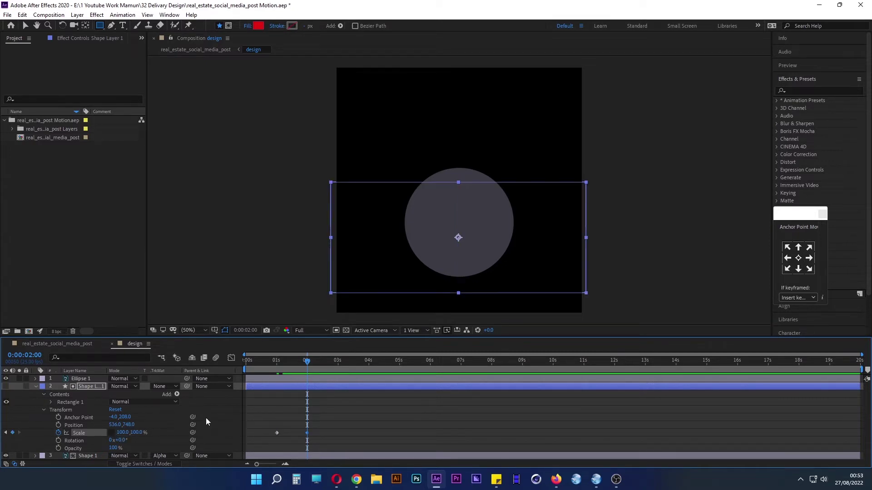
# Easy-ease both rectangle scale keyframes and drag the influence to about 95% for a strong ease-in.
pyautogui.click(318, 433)
pyautogui.moveTo(319, 435); pyautogui.dragTo(262, 436)
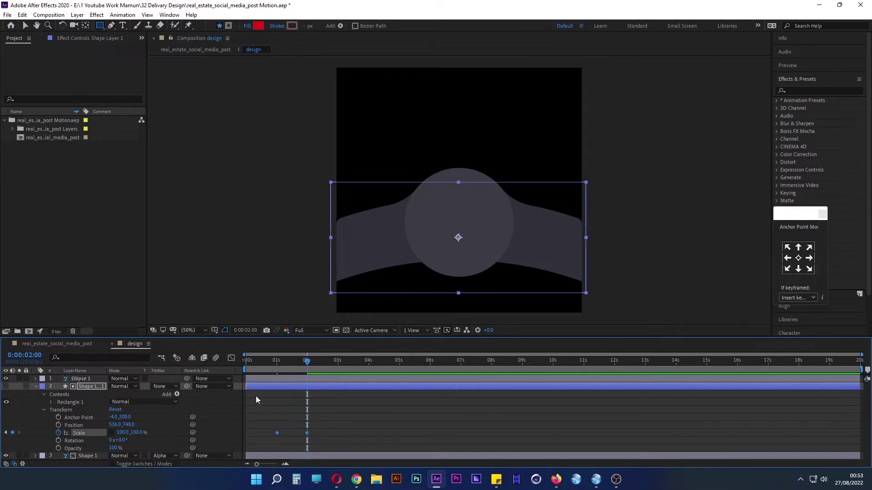
pyautogui.rightClick(279, 434)
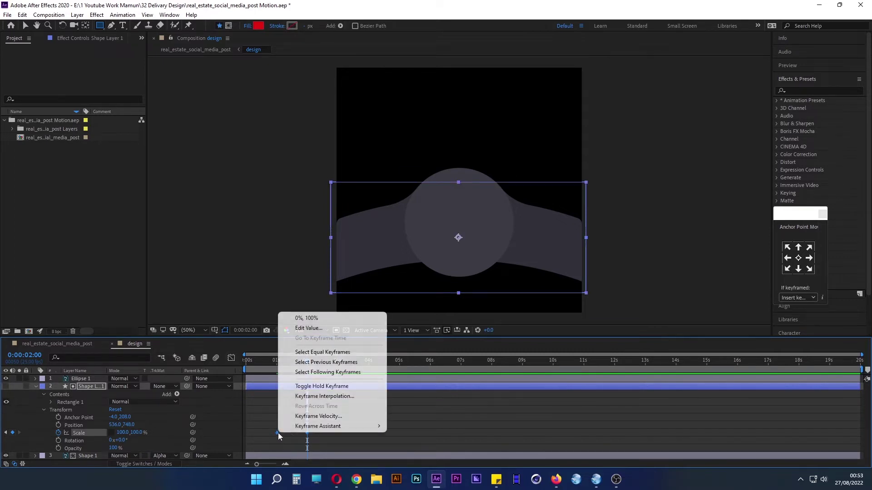
pyautogui.moveTo(318, 427)
pyautogui.click(409, 369)
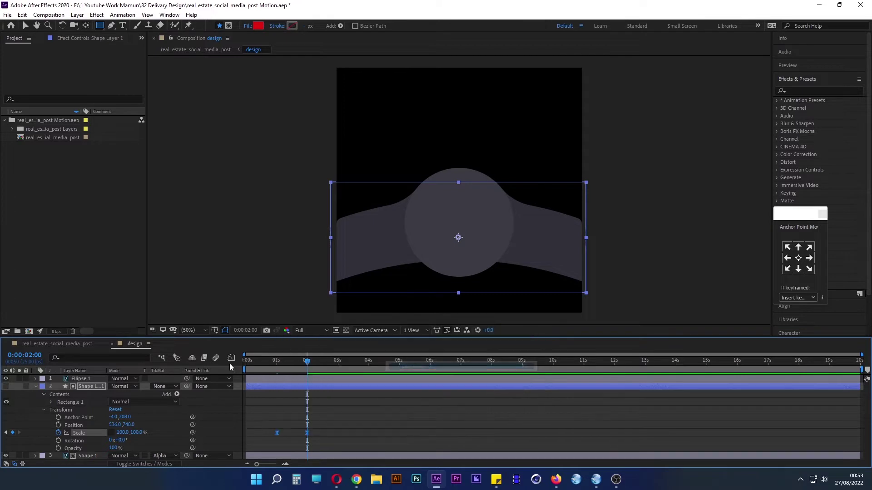
pyautogui.click(232, 358)
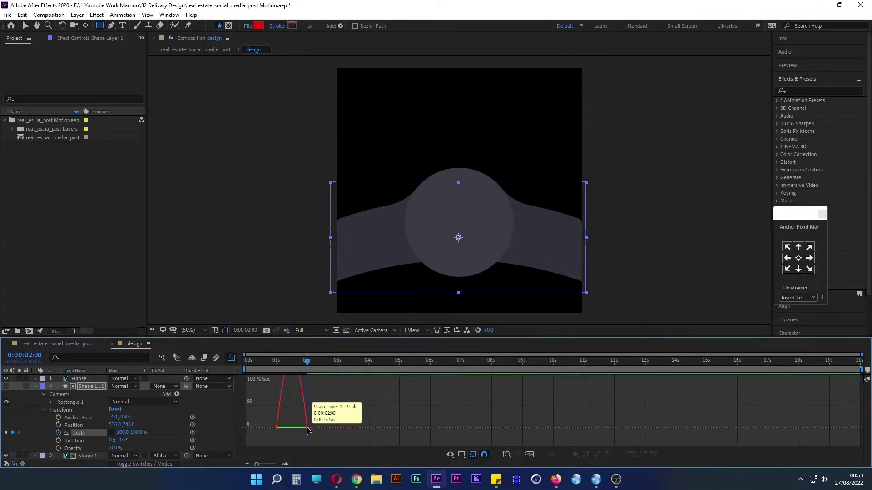
pyautogui.moveTo(308, 428); pyautogui.dragTo(289, 429)
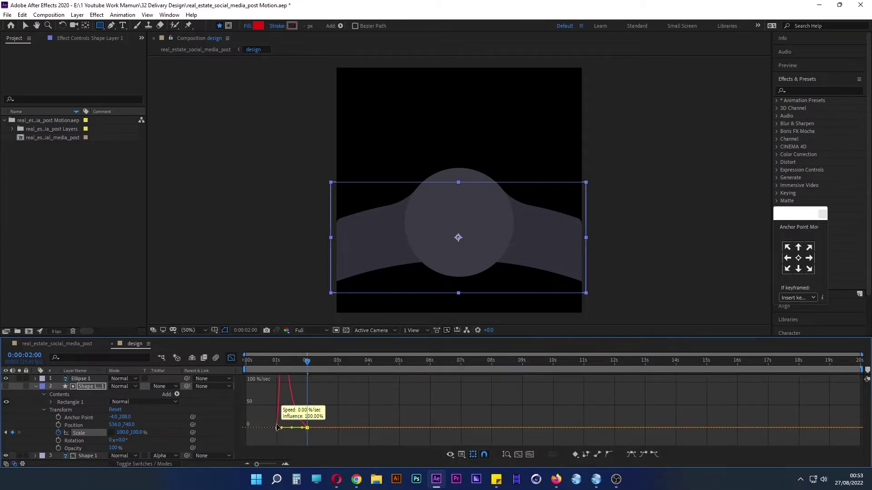
pyautogui.click(231, 358)
# Rewind, collapse the shape layer, and preview the rectangle's widening animation.
pyautogui.moveTo(305, 368); pyautogui.dragTo(217, 363)
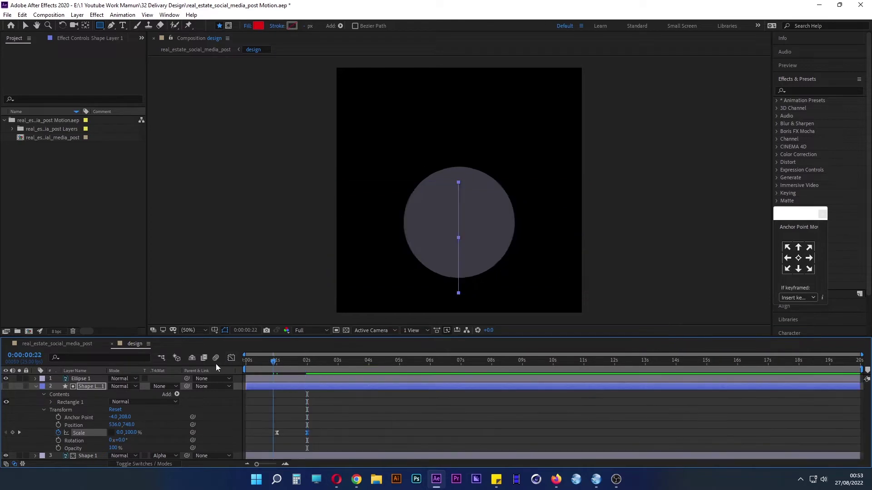
pyautogui.click(36, 387)
pyautogui.click(90, 442)
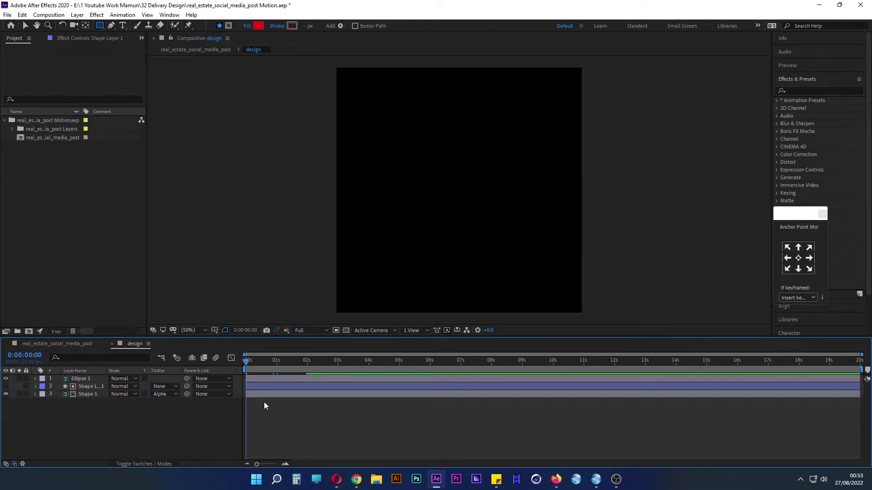
pyautogui.press('space')
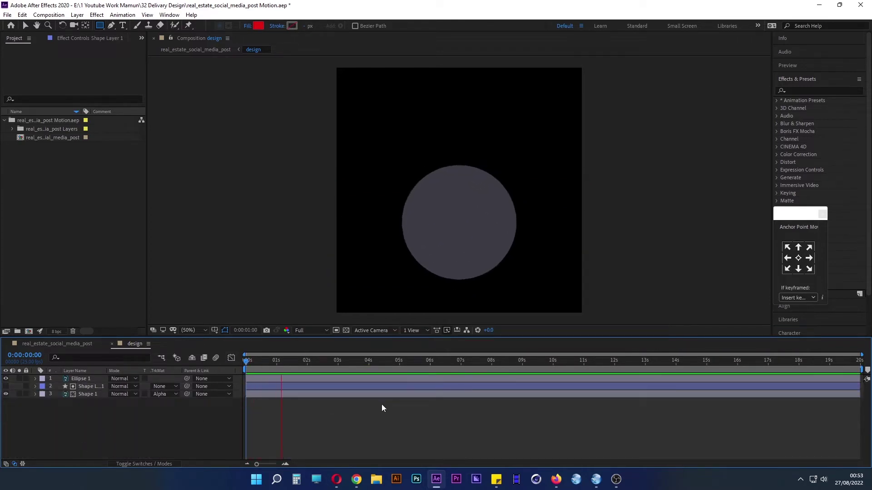
pyautogui.press('space')
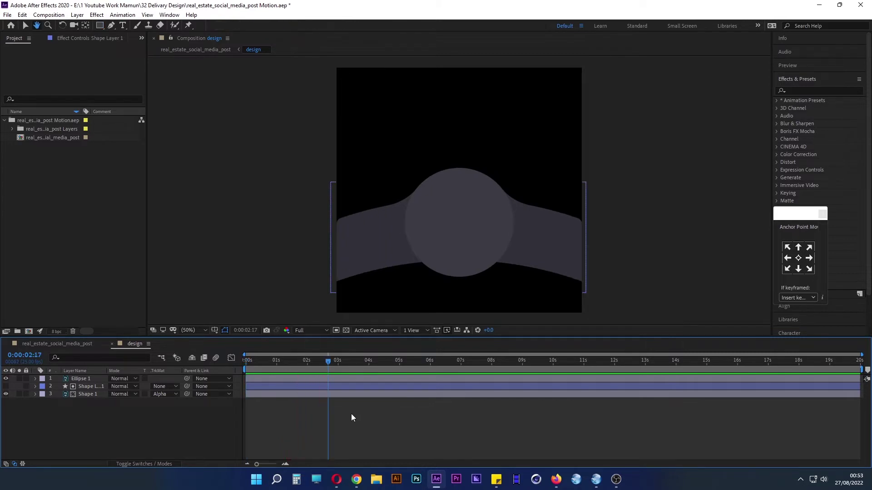
# Return to the main comp and scrub through the opening to check the logo's timing.
pyautogui.click(111, 344)
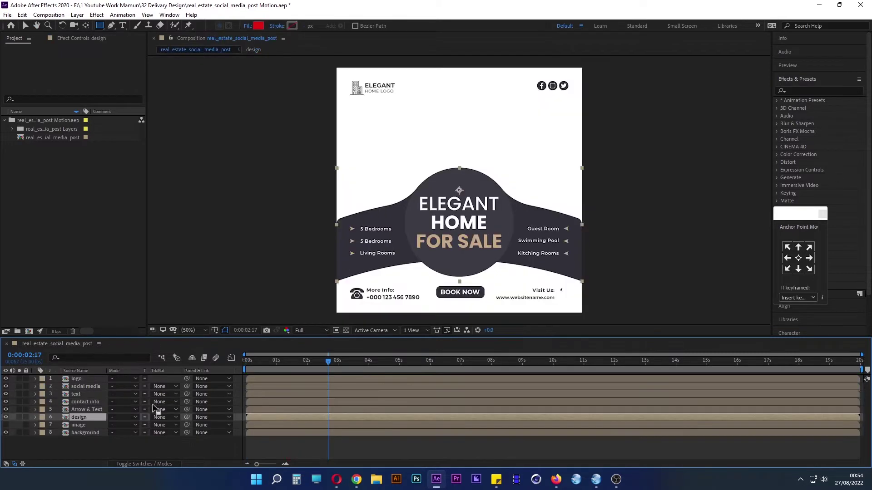
pyautogui.press('Home')
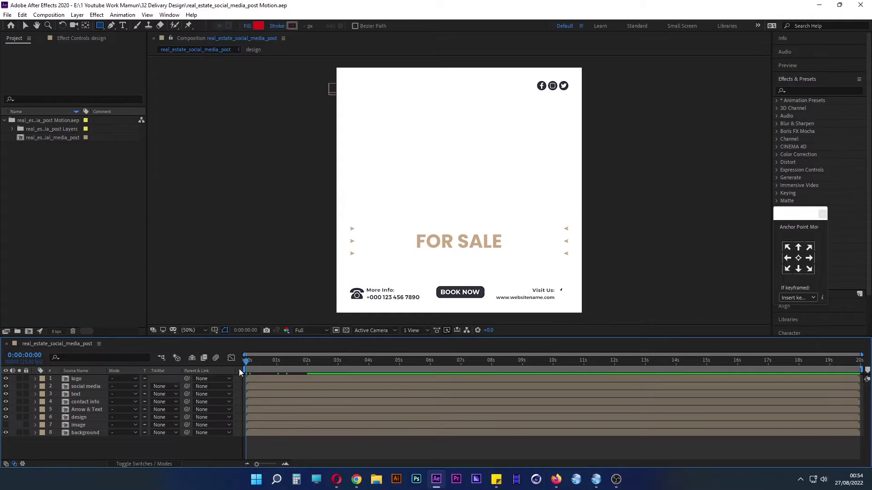
pyautogui.moveTo(251, 360); pyautogui.dragTo(305, 355)
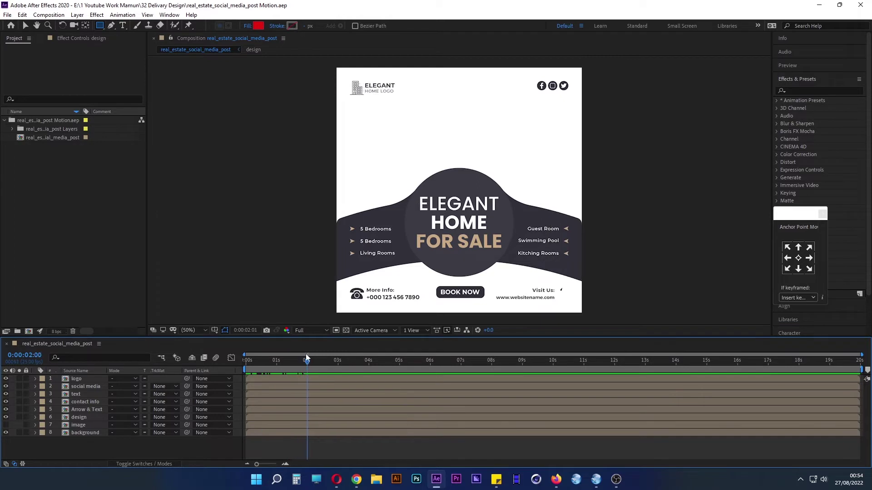
pyautogui.moveTo(305, 358); pyautogui.dragTo(306, 357)
# Delay the design layer to start around 1.5 seconds and preview from the first frame.
pyautogui.click(85, 417)
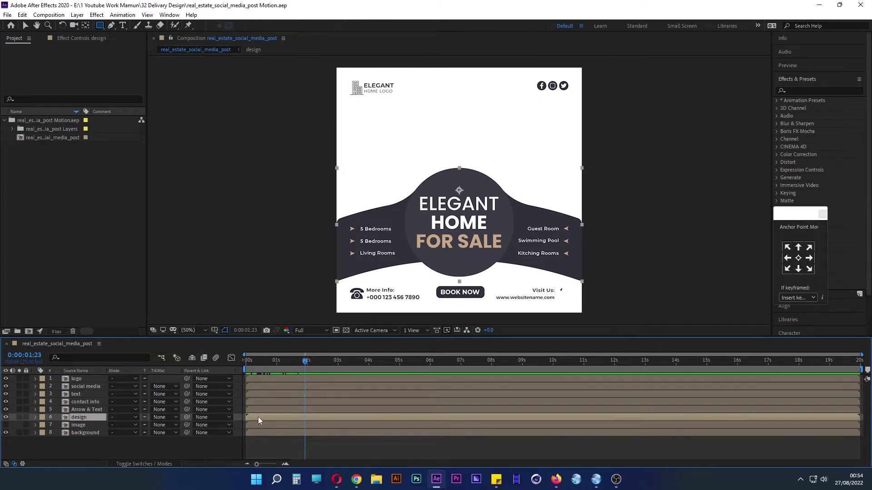
pyautogui.moveTo(258, 416)
pyautogui.mouseDown()
pyautogui.moveTo(309, 415)
pyautogui.moveTo(305, 409)
pyautogui.mouseUp()
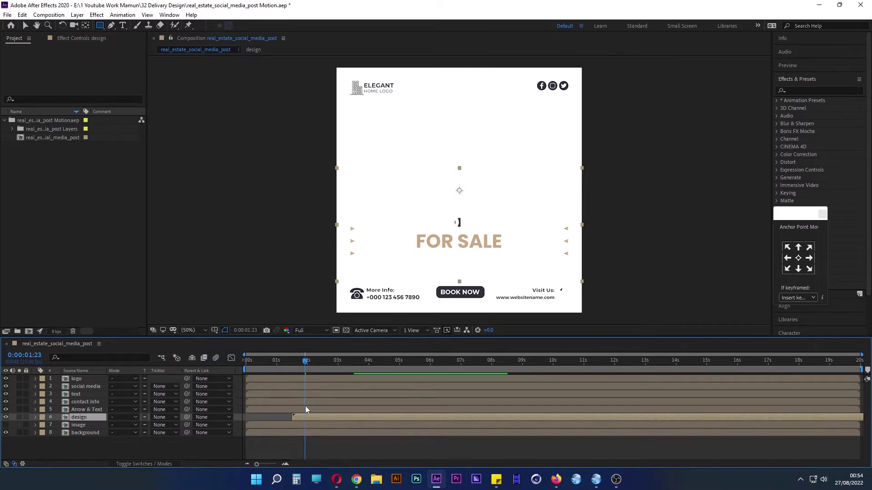
pyautogui.press('Home')
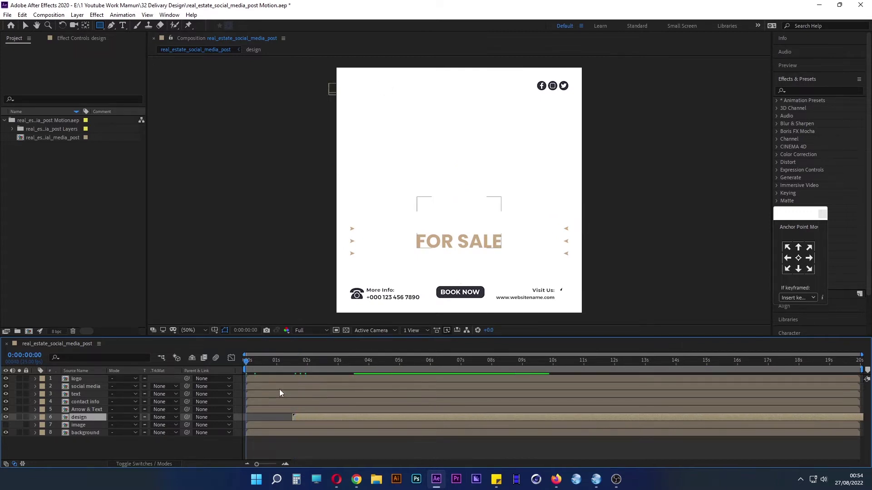
pyautogui.press('h')
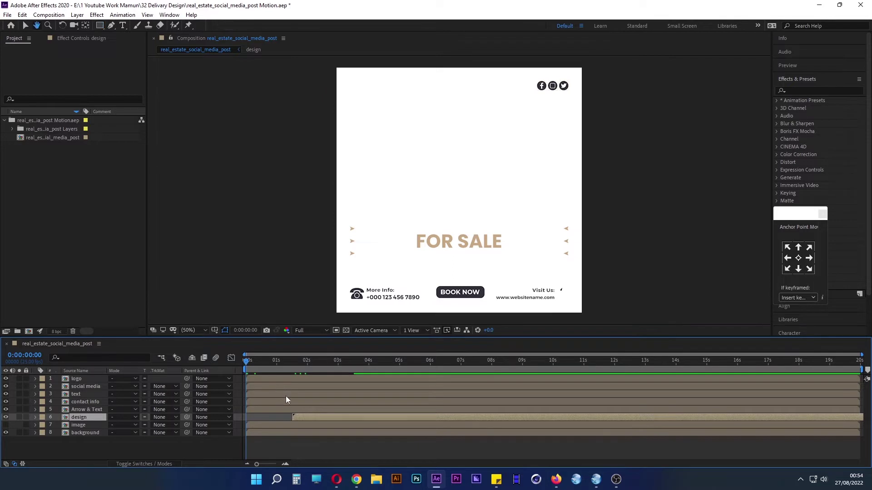
pyautogui.press('space')
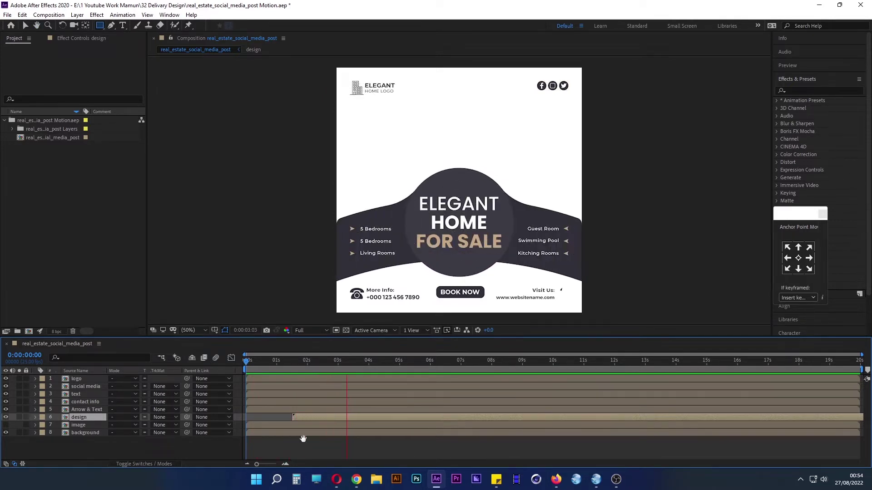
pyautogui.press('space')
pyautogui.press('space')
# Open the text precomp and convert the ELEGANT HOME FOR SALE headline to editable text.
pyautogui.click(86, 395)
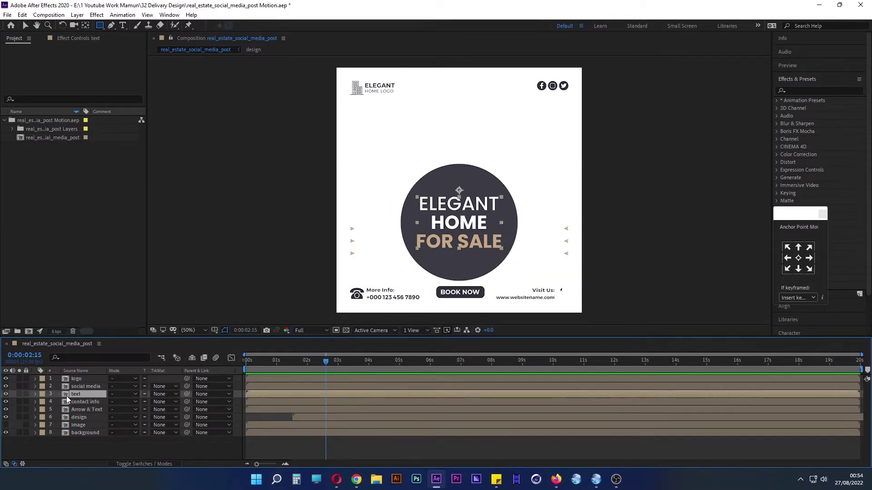
pyautogui.doubleClick(75, 394)
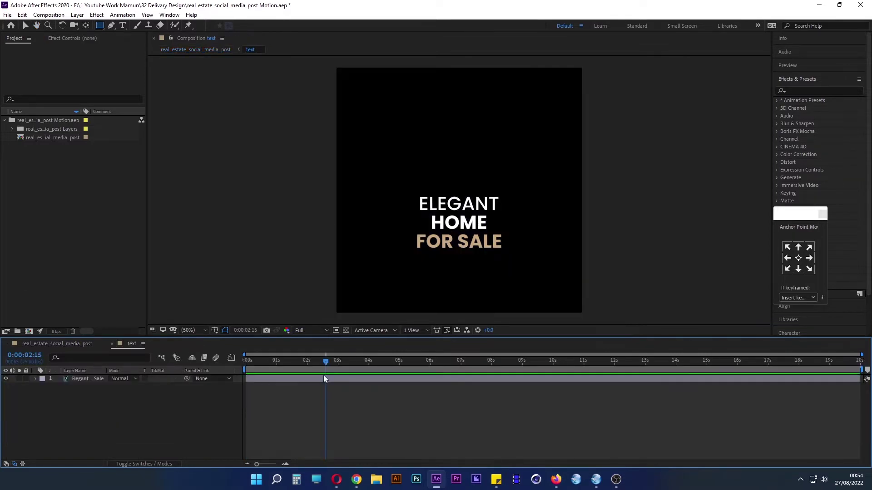
pyautogui.click(90, 381)
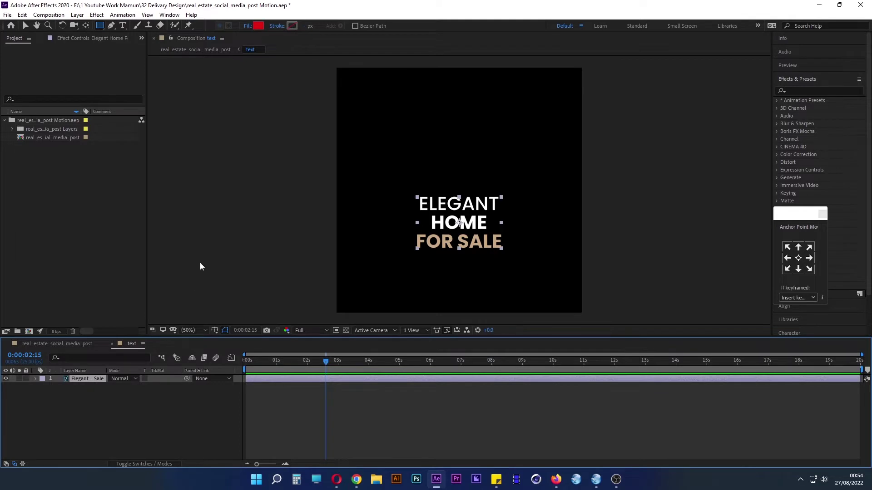
pyautogui.rightClick(90, 379)
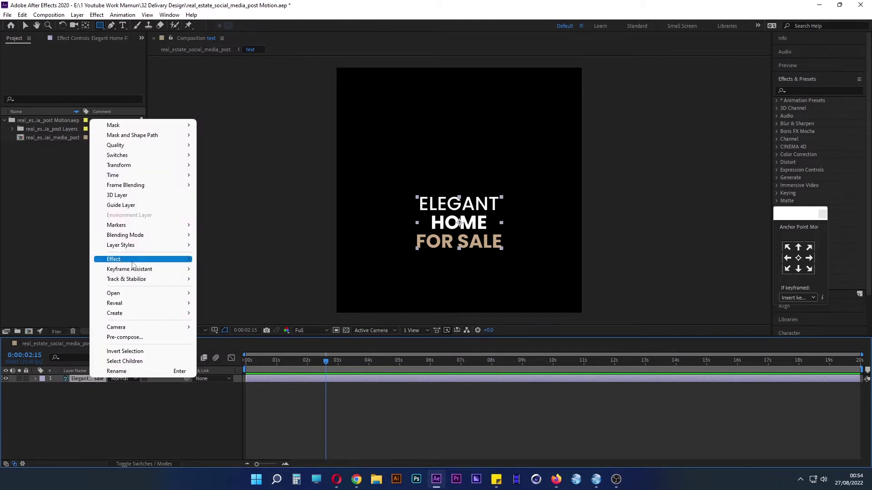
pyautogui.moveTo(136, 313)
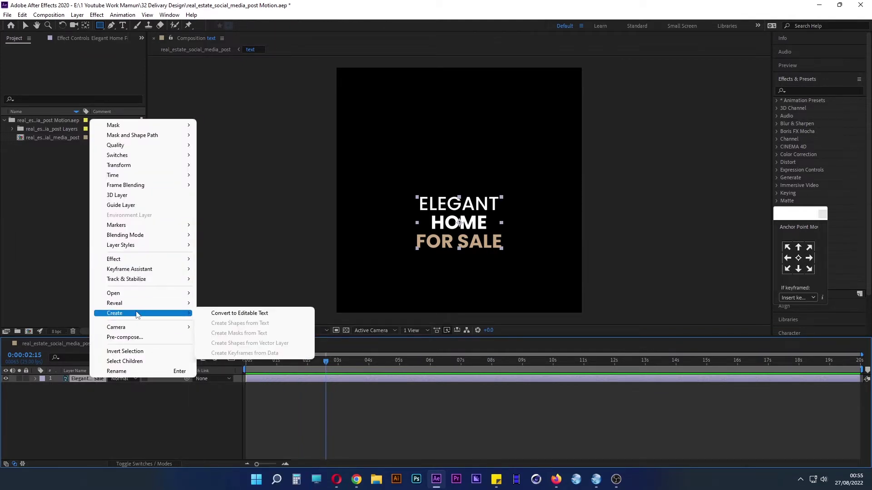
pyautogui.click(221, 315)
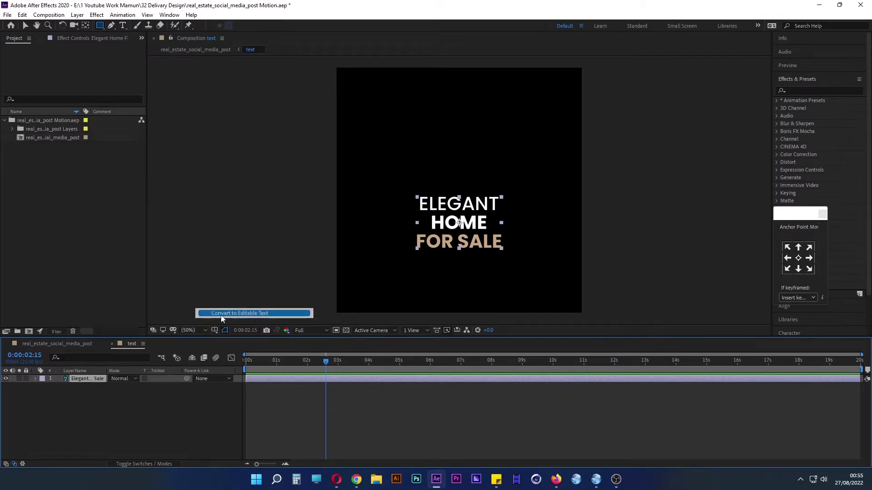
# Apply the Decoder Fade In preset to the headline, scrub to check it, and close the precomp.
pyautogui.click(821, 91)
pyautogui.write('decor')
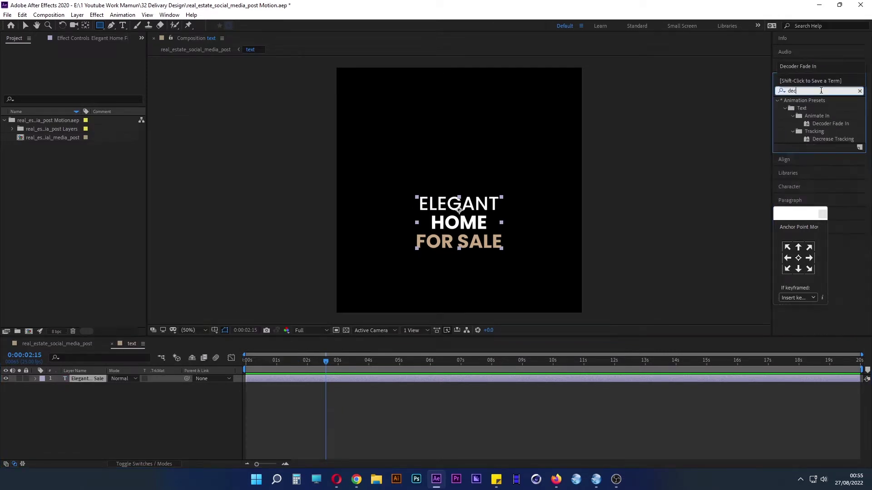
pyautogui.press('BackSpace')
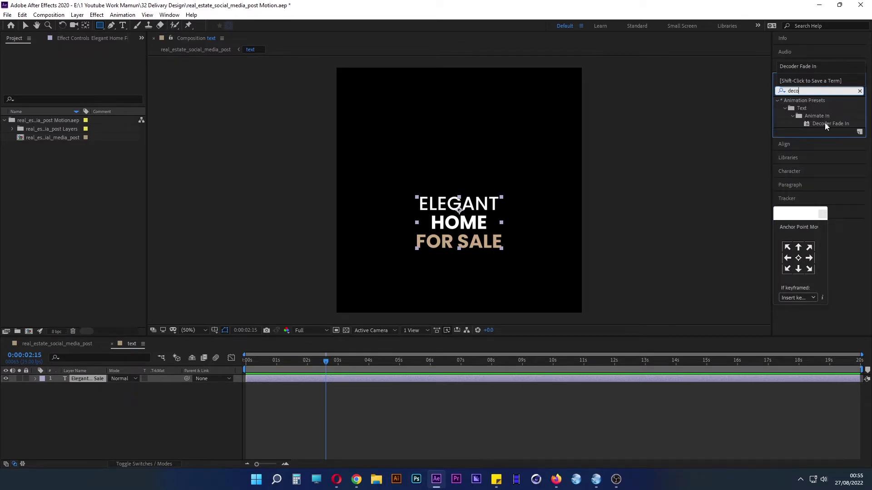
pyautogui.moveTo(328, 360); pyautogui.dragTo(215, 373)
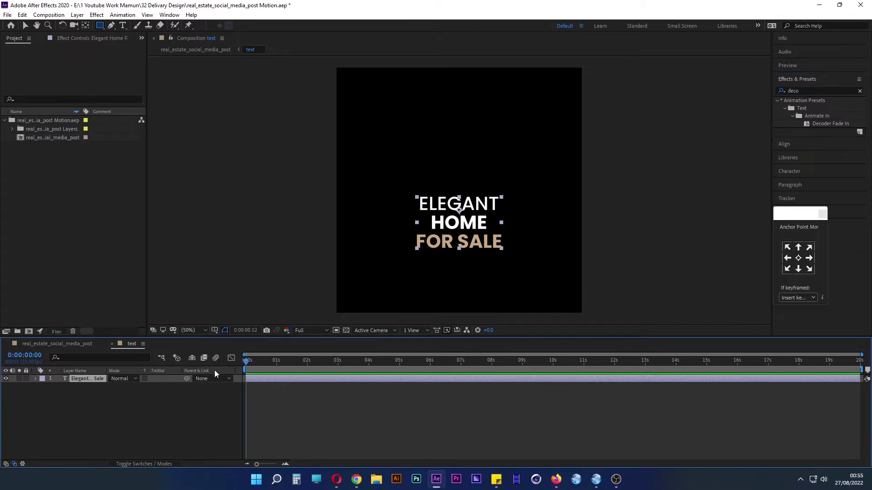
pyautogui.doubleClick(818, 124)
pyautogui.press('v')
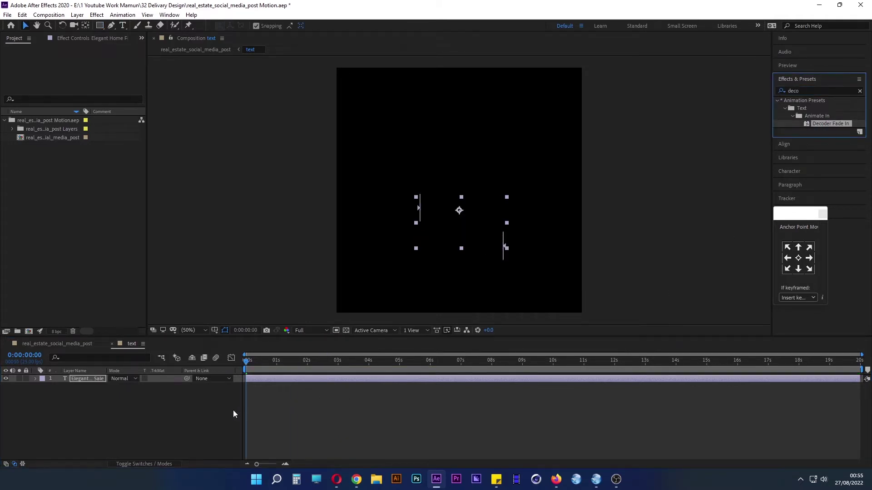
pyautogui.moveTo(247, 363); pyautogui.dragTo(370, 361)
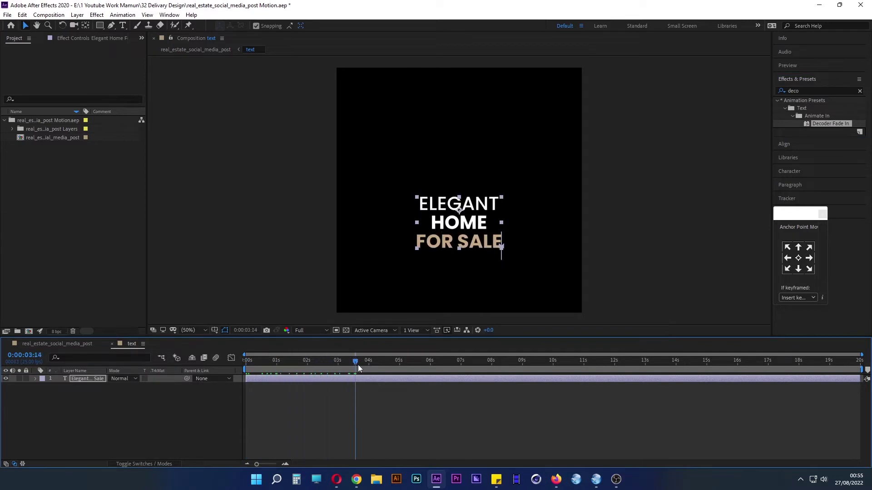
pyautogui.press('Home')
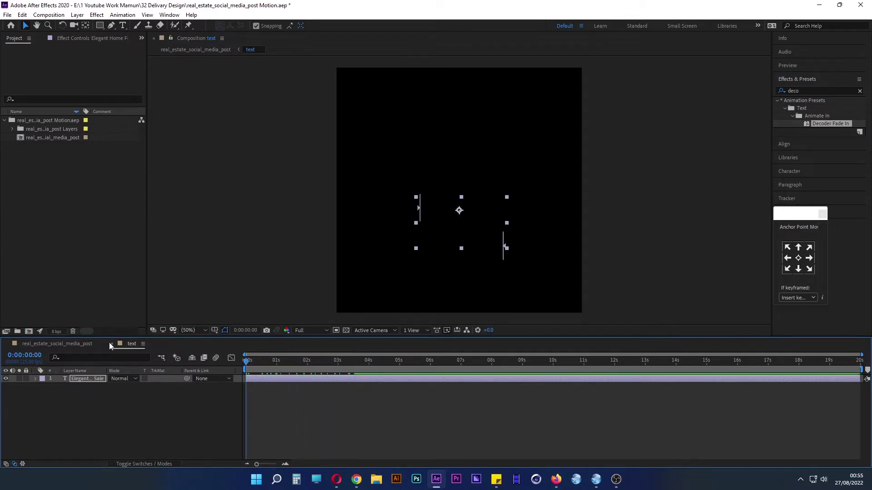
pyautogui.click(109, 343)
# Preview the main comp and delay the text layer to start when the banner appears.
pyautogui.press('space')
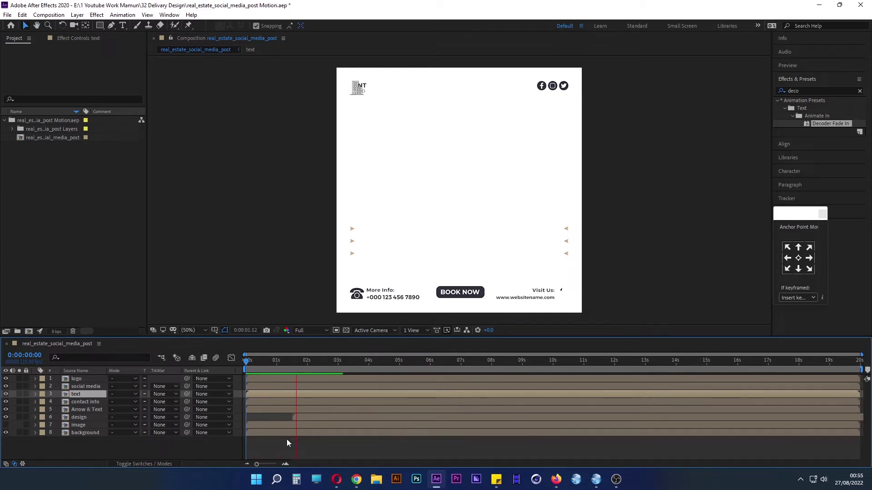
pyautogui.press('space')
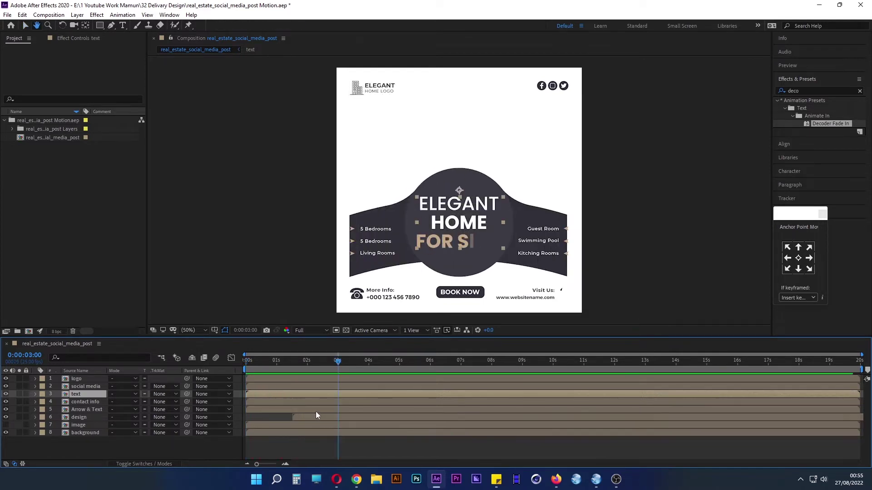
pyautogui.moveTo(337, 361); pyautogui.dragTo(304, 364)
pyautogui.moveTo(323, 369); pyautogui.dragTo(332, 369)
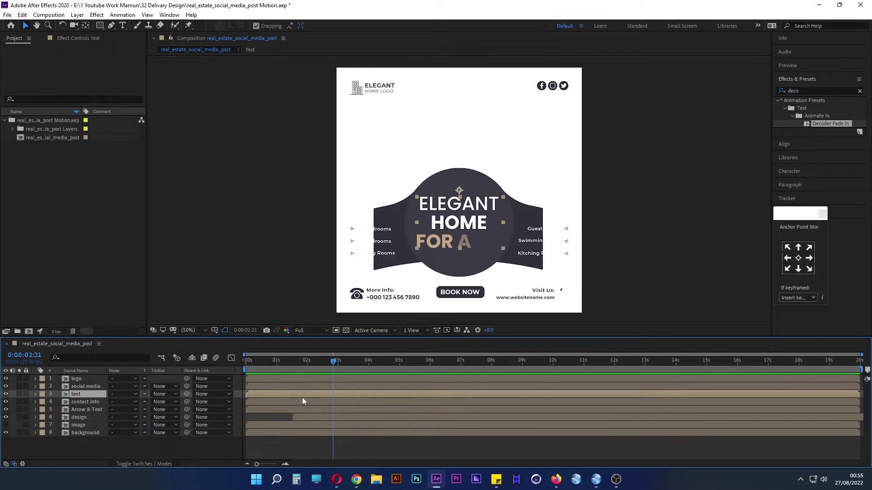
pyautogui.moveTo(293, 394); pyautogui.dragTo(378, 392)
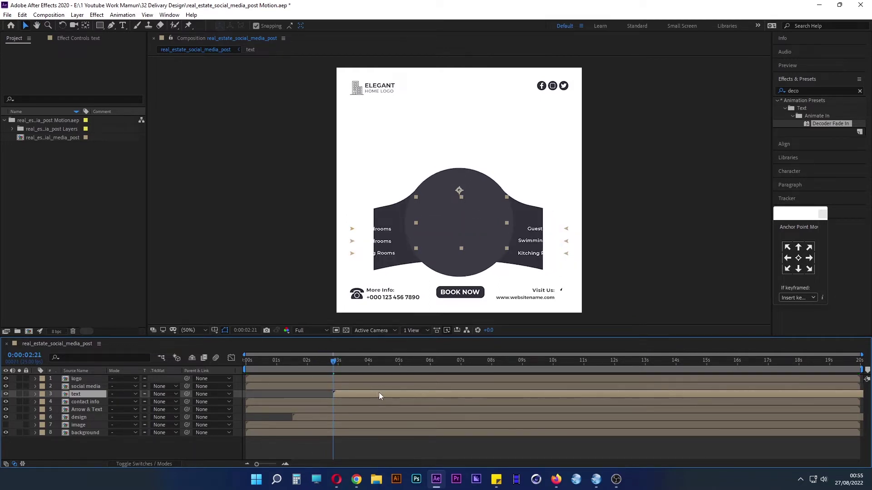
pyautogui.moveTo(330, 361); pyautogui.dragTo(235, 361)
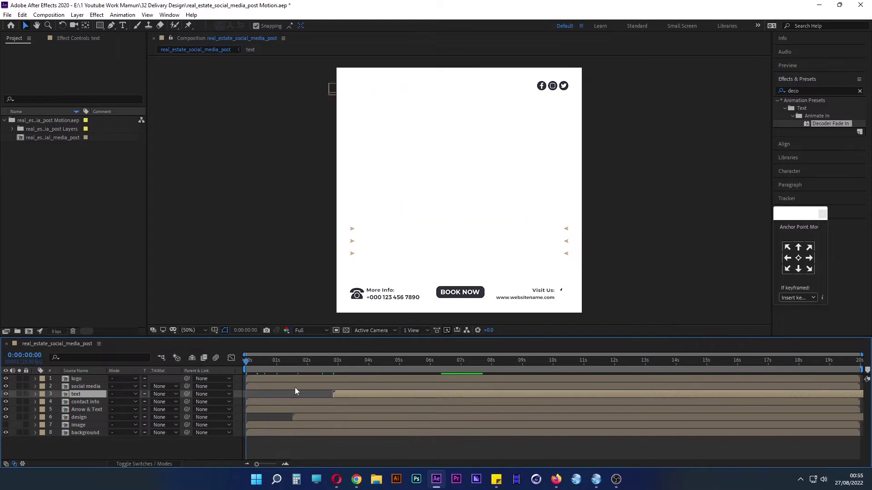
# Preview the full comp and scrub through the headline's decode-in.
pyautogui.press('space')
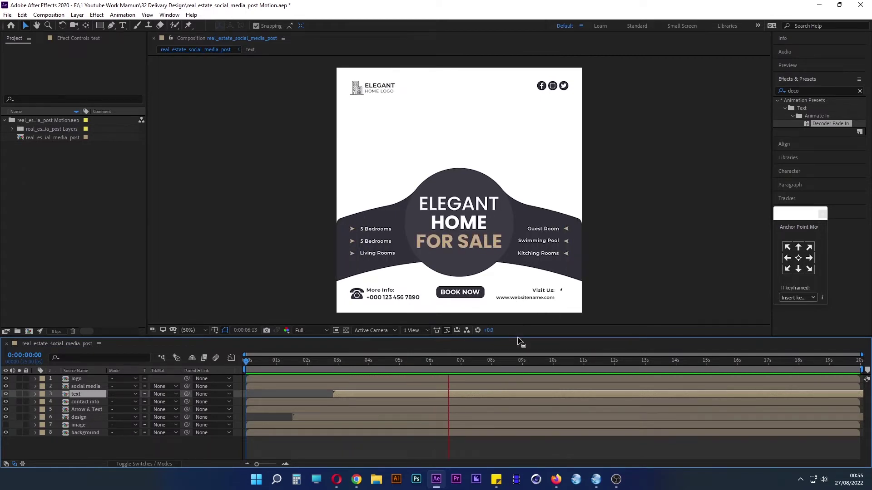
pyautogui.press('space')
pyautogui.click(333, 363)
pyautogui.moveTo(345, 368); pyautogui.dragTo(368, 370)
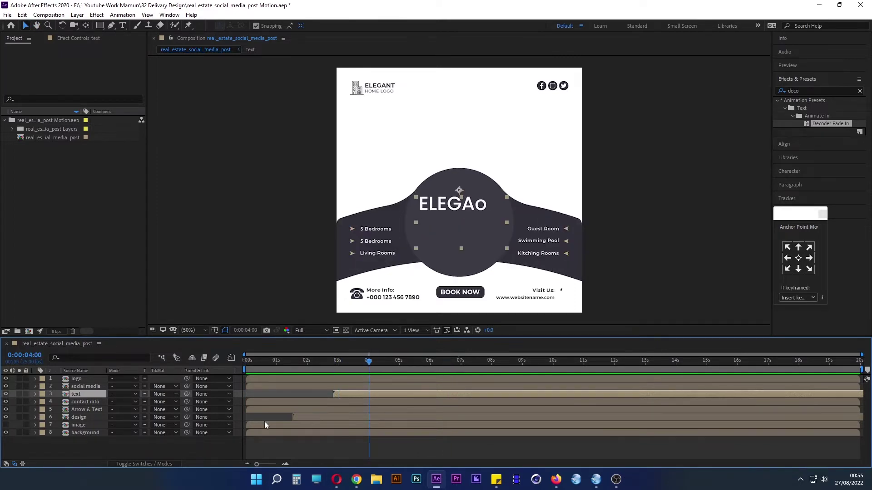
# Move the image layer's bar so it starts at 4 seconds.
pyautogui.click(5, 425)
pyautogui.click(5, 425)
pyautogui.click(5, 425)
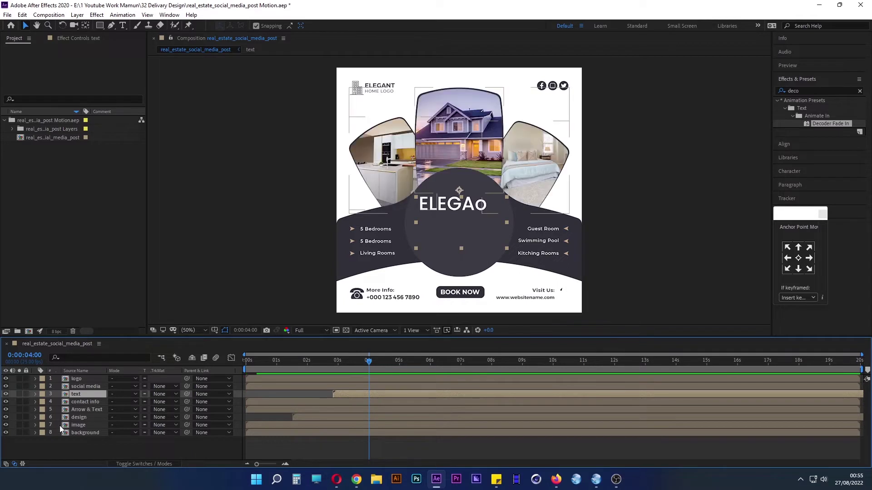
pyautogui.click(76, 426)
pyautogui.moveTo(293, 426); pyautogui.dragTo(413, 427)
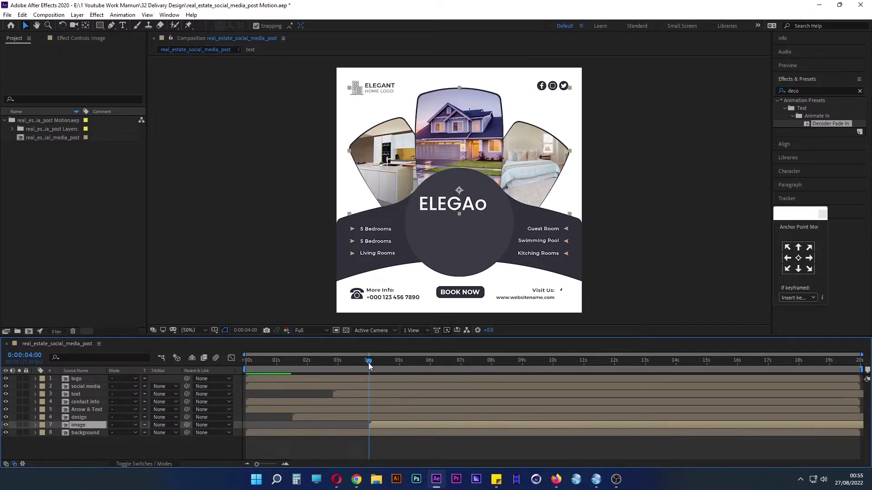
# Open the image precomp and expand the centre photo layer 1's properties.
pyautogui.doubleClick(374, 425)
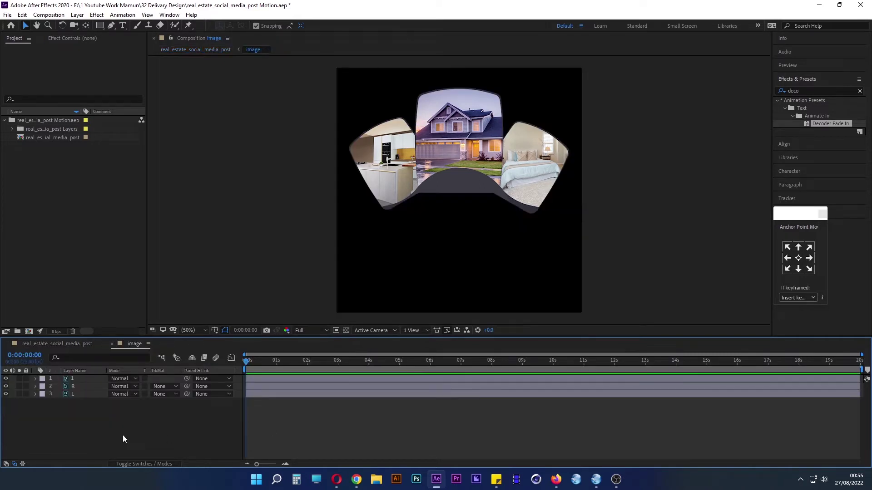
pyautogui.click(82, 380)
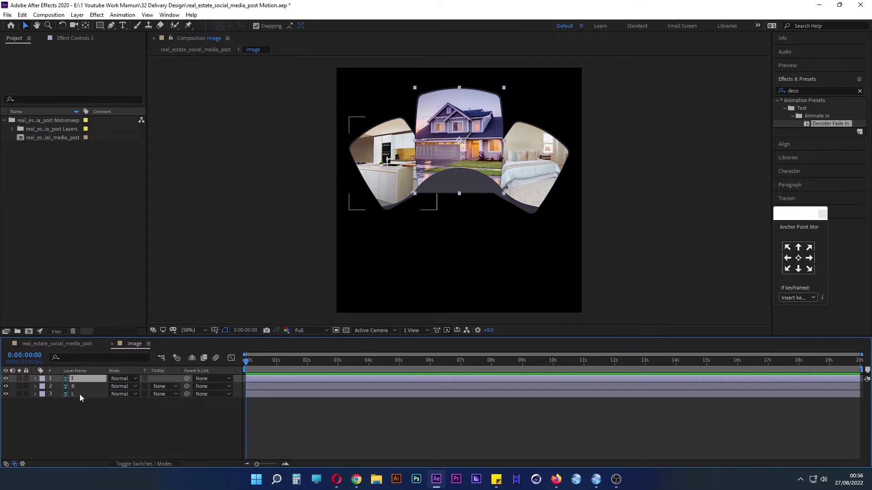
pyautogui.click(36, 380)
# Set Position keyframes for layer 1 at 0 and 1 second.
pyautogui.click(43, 386)
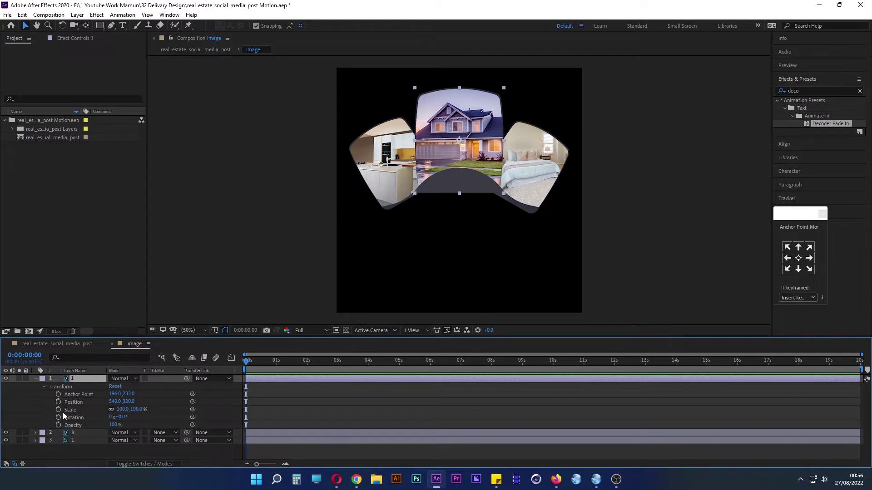
pyautogui.click(58, 402)
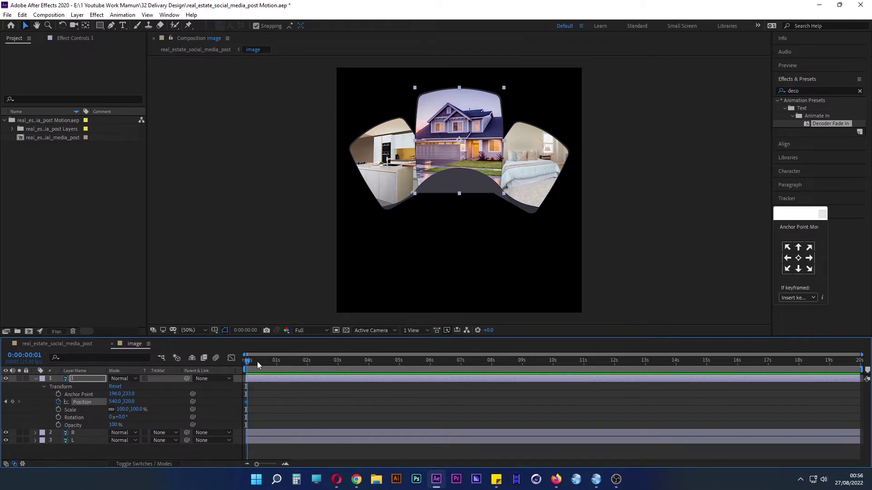
pyautogui.moveTo(257, 362); pyautogui.dragTo(277, 362)
pyautogui.click(13, 401)
pyautogui.click(287, 402)
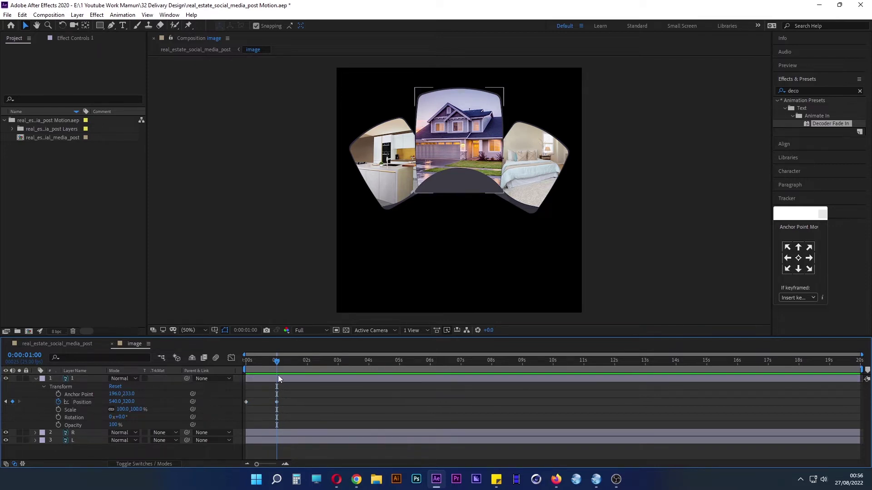
pyautogui.moveTo(278, 361); pyautogui.dragTo(246, 361)
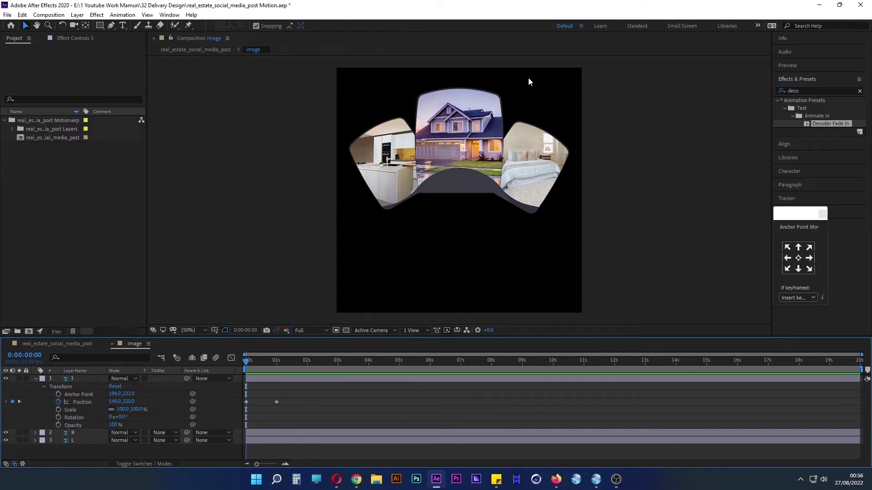
# Add a horizontal guide and move the centre photo down to y 700 at the start.
pyautogui.hotkey('ctrl', 'r')
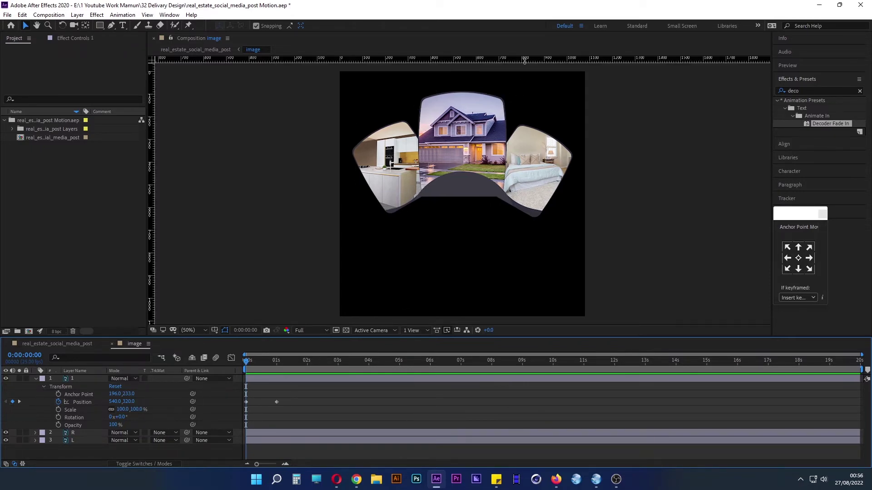
pyautogui.moveTo(527, 61)
pyautogui.mouseDown()
pyautogui.moveTo(656, 174)
pyautogui.moveTo(664, 171)
pyautogui.mouseUp()
pyautogui.click(76, 394)
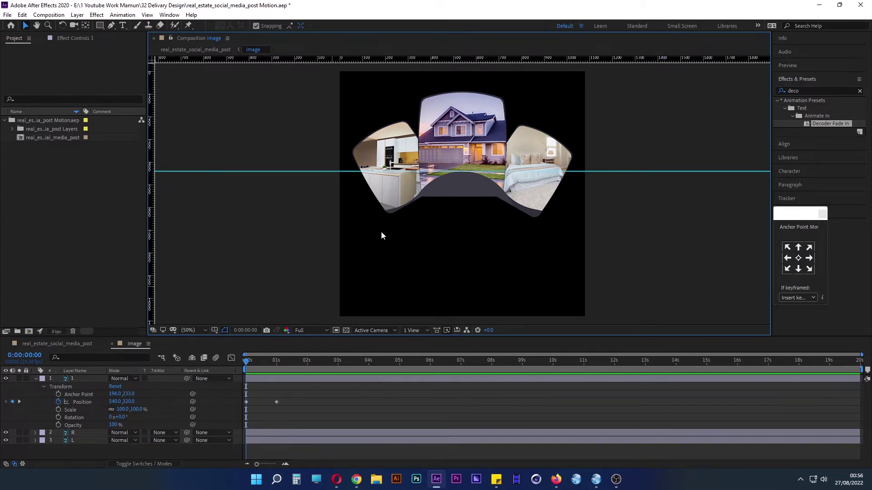
pyautogui.moveTo(458, 160); pyautogui.dragTo(464, 240)
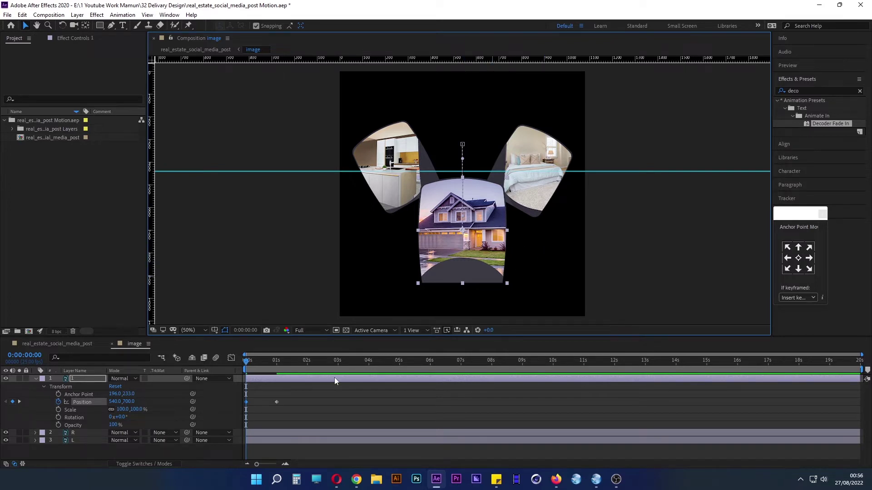
# Easy-ease layer 1's Position keyframes and strengthen the ease to 100% influence in the speed graph.
pyautogui.click(277, 402)
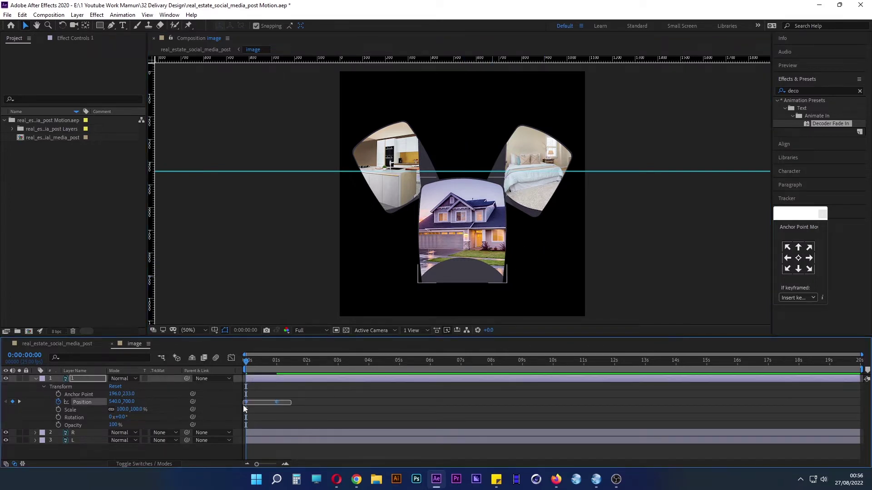
pyautogui.rightClick(278, 401)
pyautogui.moveTo(345, 394)
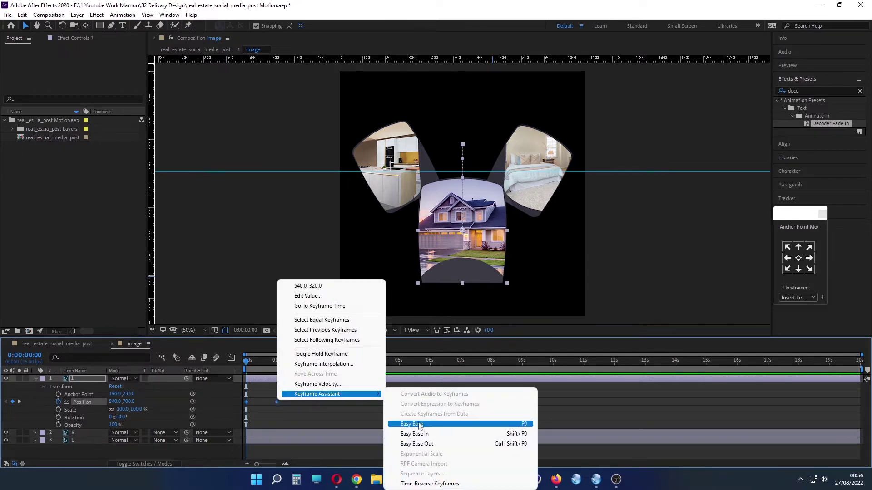
pyautogui.click(419, 424)
pyautogui.click(231, 358)
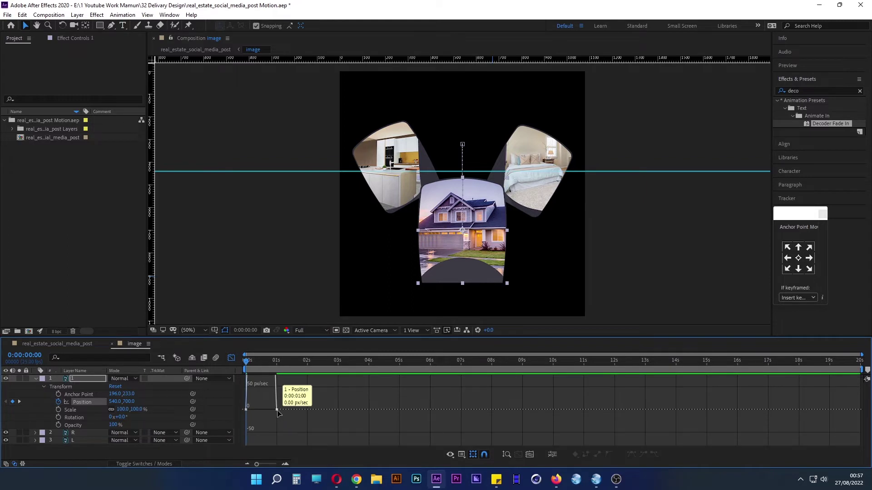
pyautogui.click(272, 410)
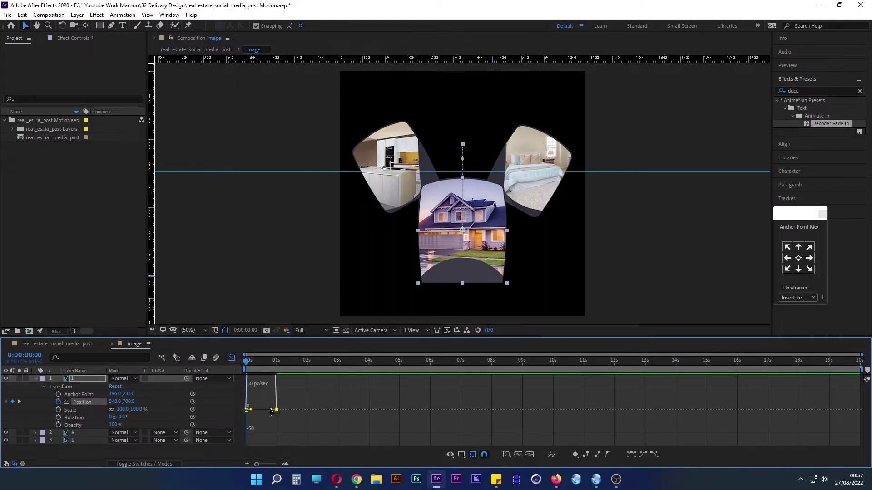
pyautogui.moveTo(271, 410); pyautogui.dragTo(272, 411)
pyautogui.click(232, 358)
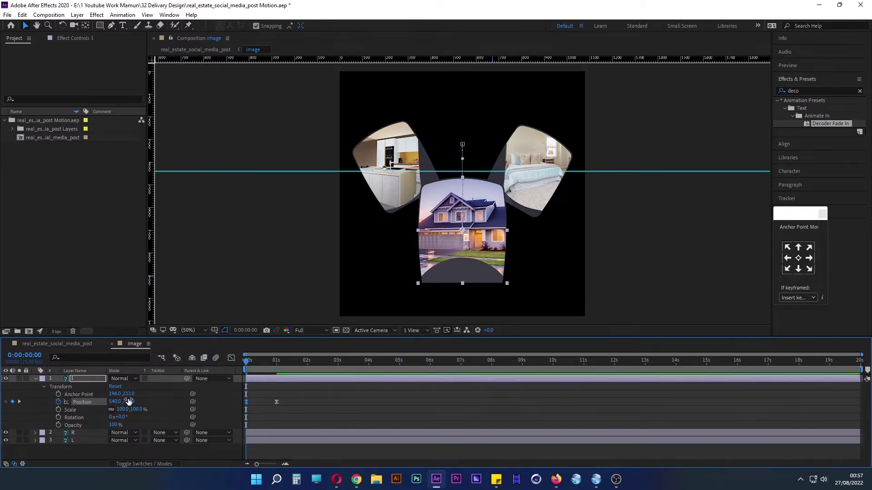
pyautogui.click(35, 379)
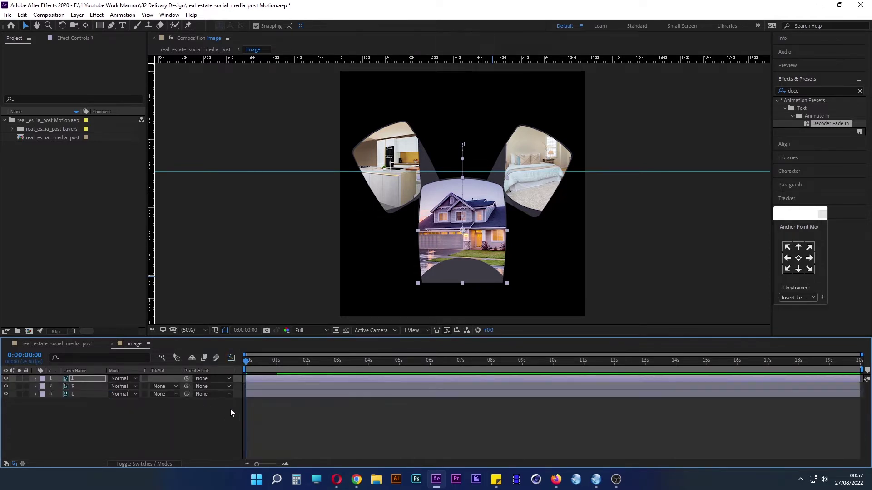
# Start Rotation keyframes on the right photo layer R at 1 second.
pyautogui.moveTo(246, 361)
pyautogui.mouseDown()
pyautogui.moveTo(291, 361)
pyautogui.moveTo(276, 364)
pyautogui.mouseUp()
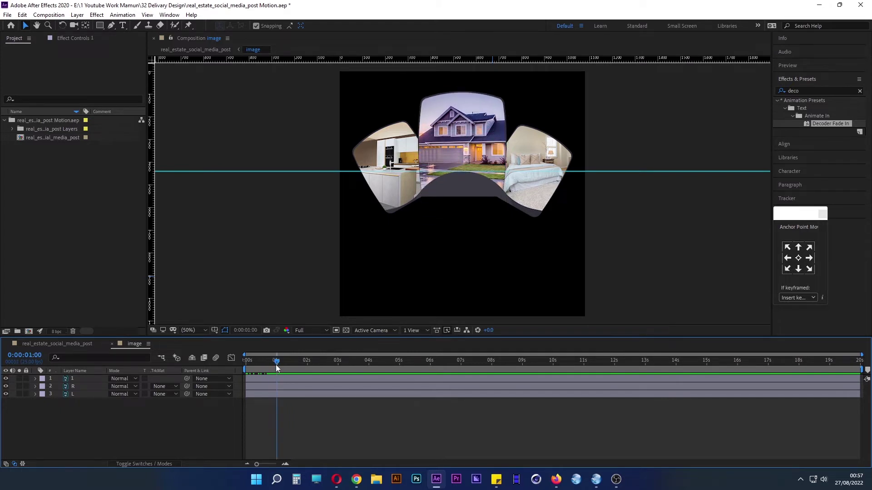
pyautogui.click(285, 395)
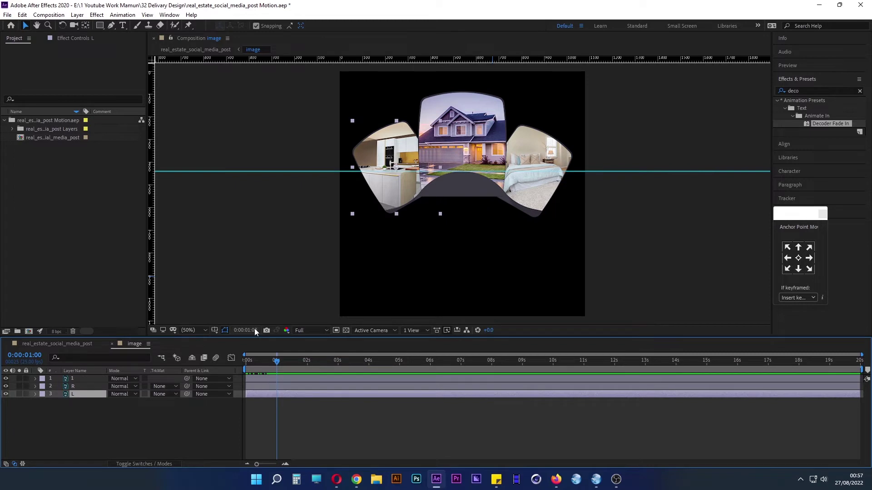
pyautogui.click(80, 388)
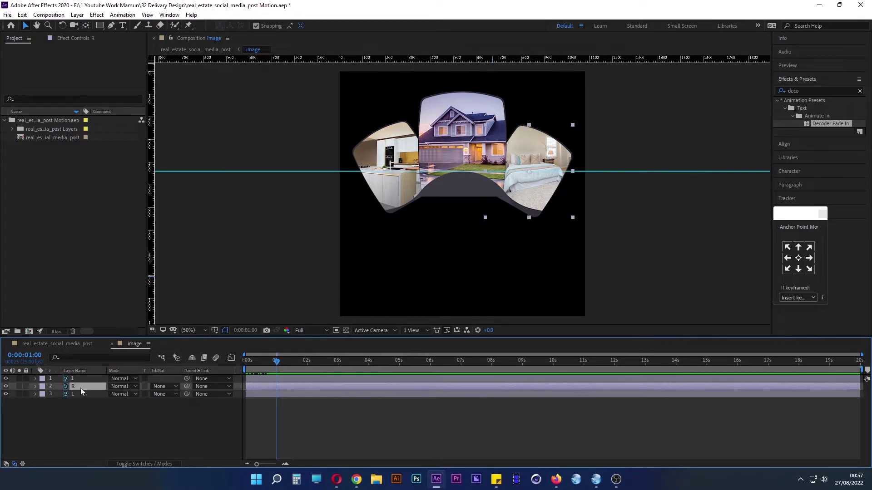
pyautogui.click(35, 387)
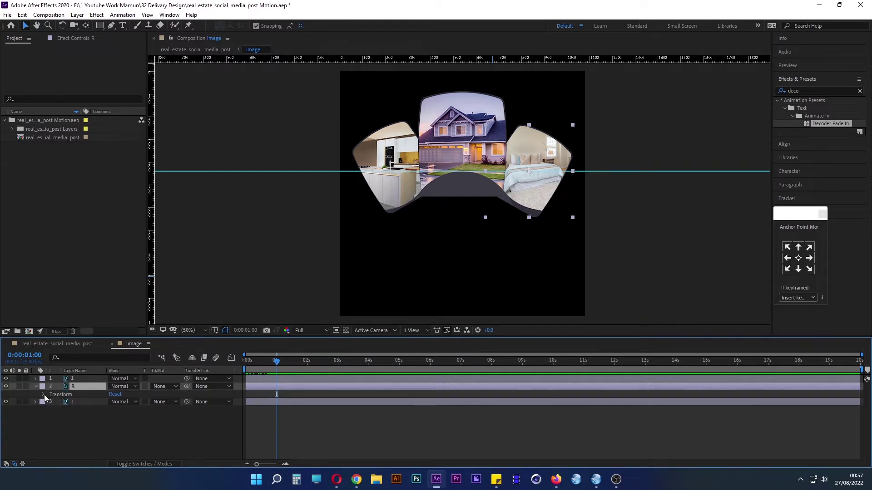
pyautogui.click(44, 394)
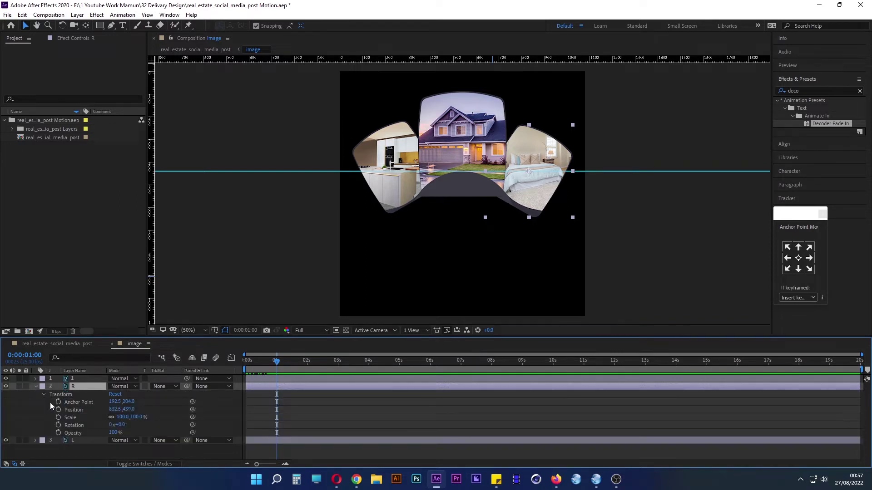
pyautogui.click(58, 426)
pyautogui.moveTo(277, 362); pyautogui.dragTo(307, 361)
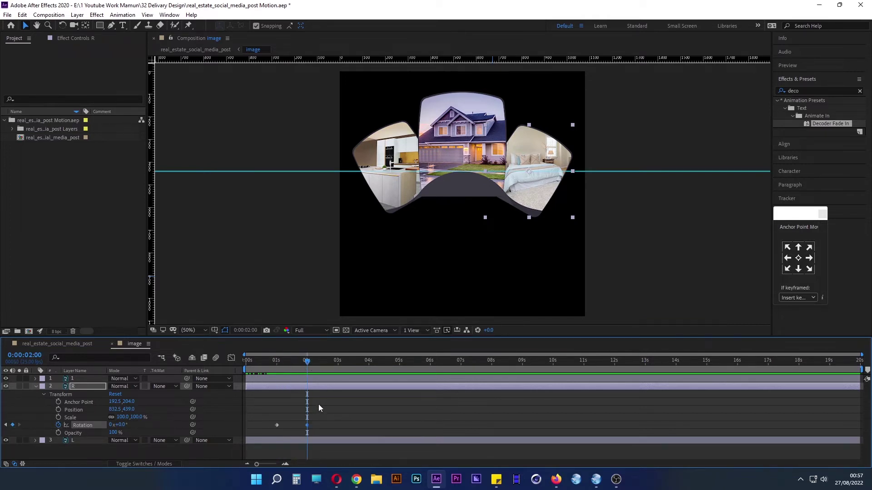
# Remove the horizontal guide and move layer R's anchor point to its lower-left edge.
pyautogui.moveTo(529, 173); pyautogui.dragTo(528, 172)
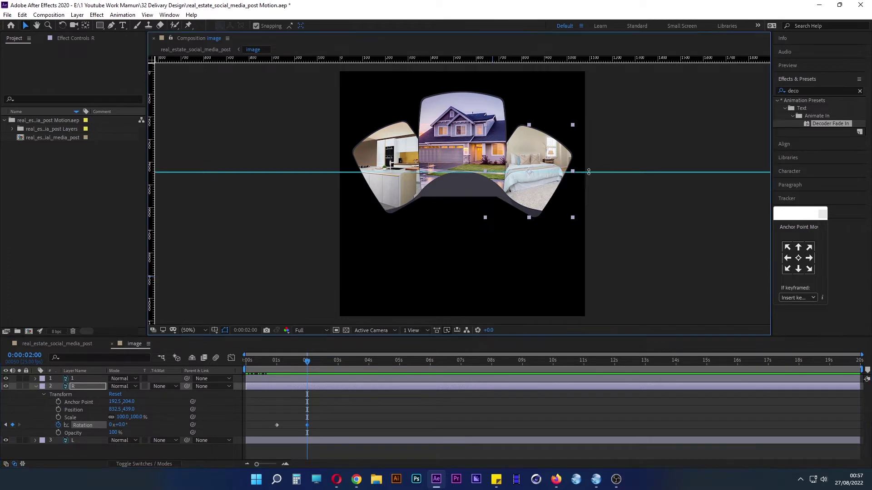
pyautogui.moveTo(588, 172); pyautogui.dragTo(623, 58)
pyautogui.press('y')
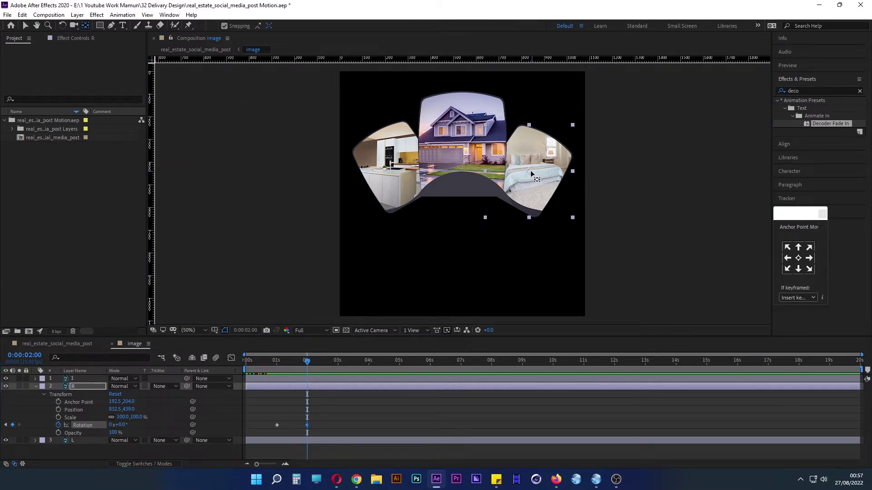
pyautogui.moveTo(530, 172)
pyautogui.mouseDown()
pyautogui.moveTo(494, 198)
pyautogui.moveTo(508, 191)
pyautogui.mouseUp()
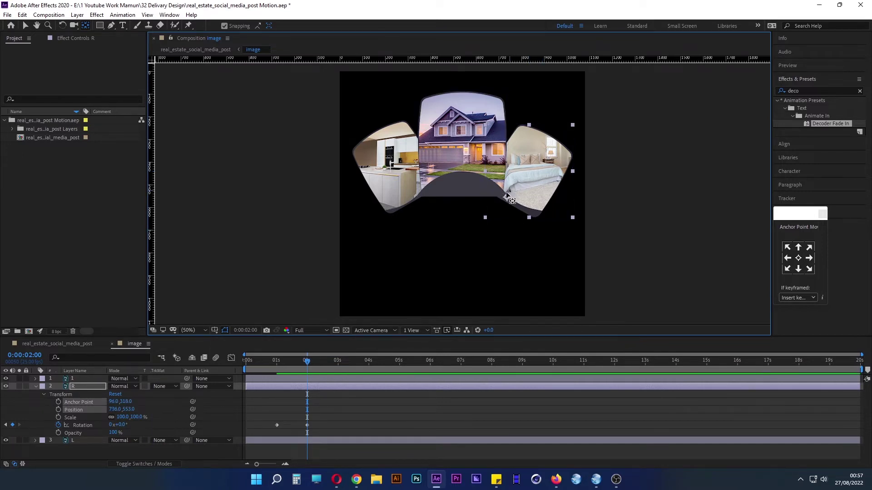
pyautogui.moveTo(304, 361); pyautogui.dragTo(277, 361)
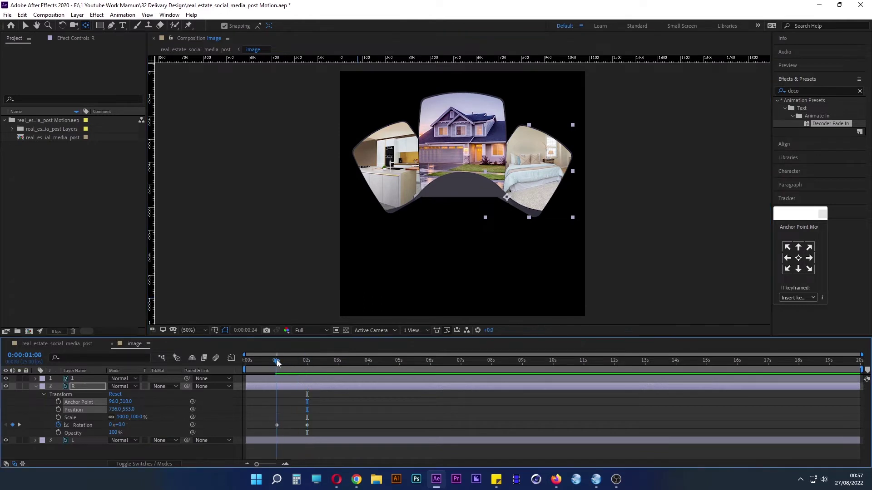
# Select the bedroom photo layer R and add Position keyframes at 1 and 2 seconds.
pyautogui.click(78, 450)
pyautogui.click(308, 425)
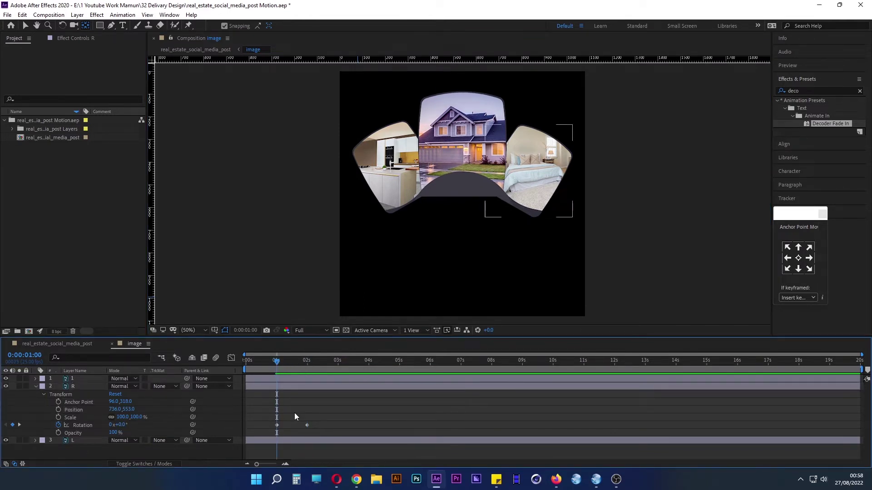
pyautogui.moveTo(122, 425); pyautogui.dragTo(111, 424)
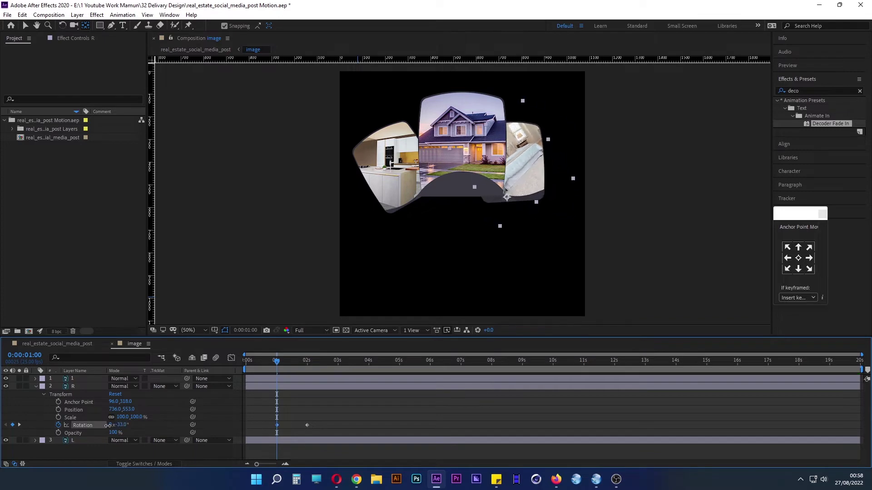
pyautogui.hotkey('ctrl', 'z')
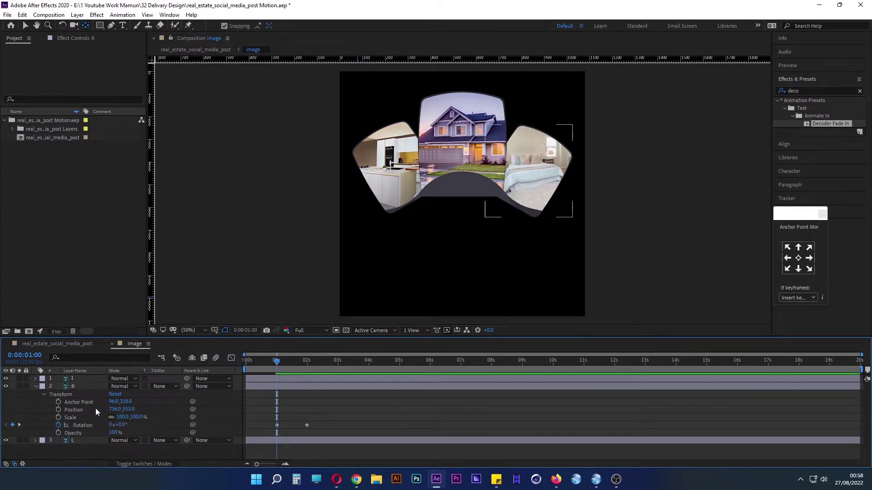
pyautogui.click(58, 410)
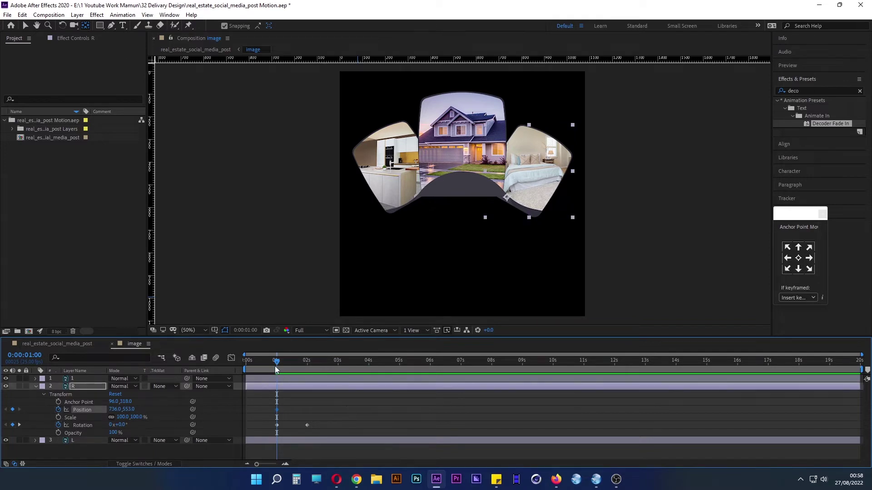
pyautogui.moveTo(276, 370); pyautogui.dragTo(307, 369)
pyautogui.click(12, 410)
pyautogui.moveTo(307, 362); pyautogui.dragTo(276, 364)
# At 1 second, shift the bedroom photo left behind the house to x 540, rotated -26°.
pyautogui.press('v')
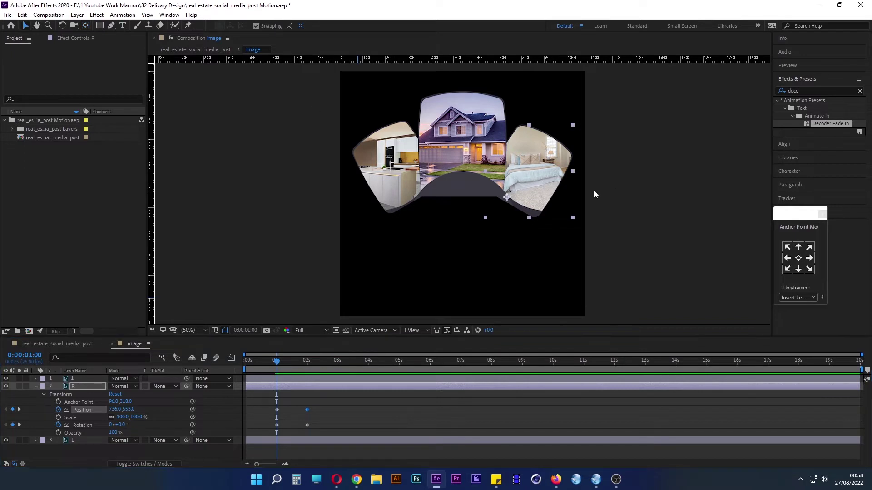
pyautogui.click(549, 181)
pyautogui.moveTo(548, 181); pyautogui.dragTo(512, 181)
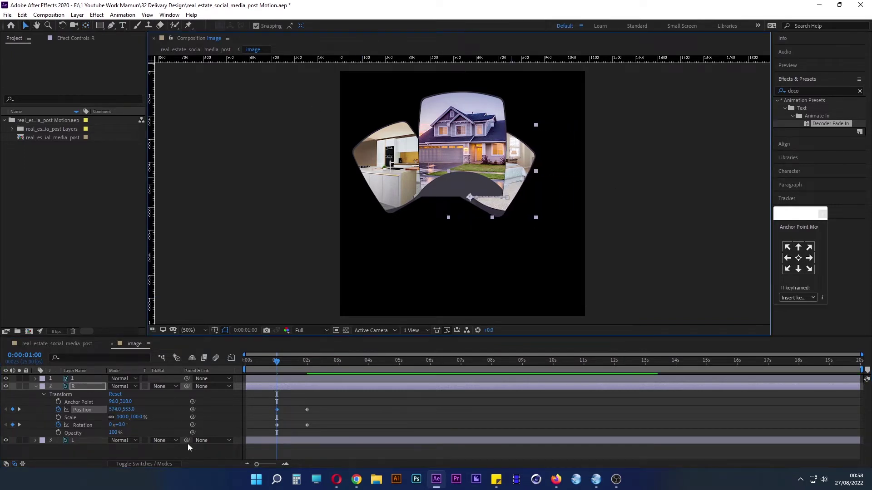
pyautogui.moveTo(121, 425); pyautogui.dragTo(109, 420)
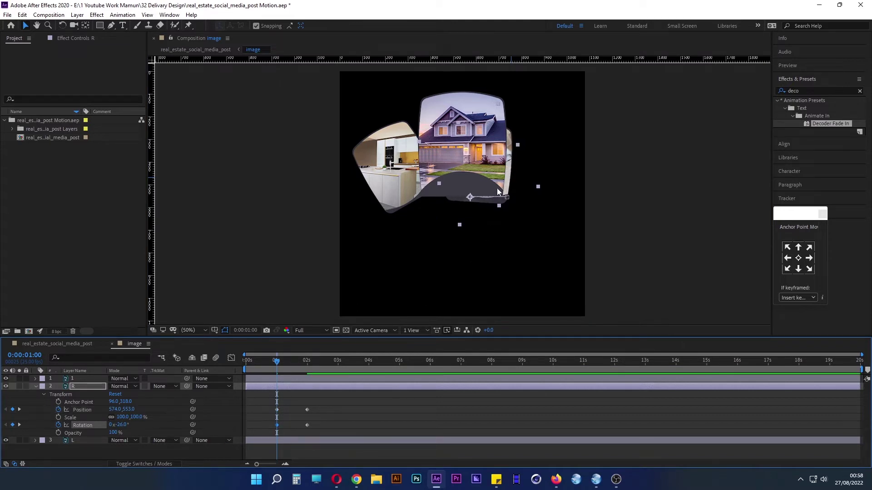
pyautogui.moveTo(497, 188); pyautogui.dragTo(489, 186)
# Preview the slide-in, then apply Easy Ease to layer R's Position and Rotation keyframes.
pyautogui.click(270, 361)
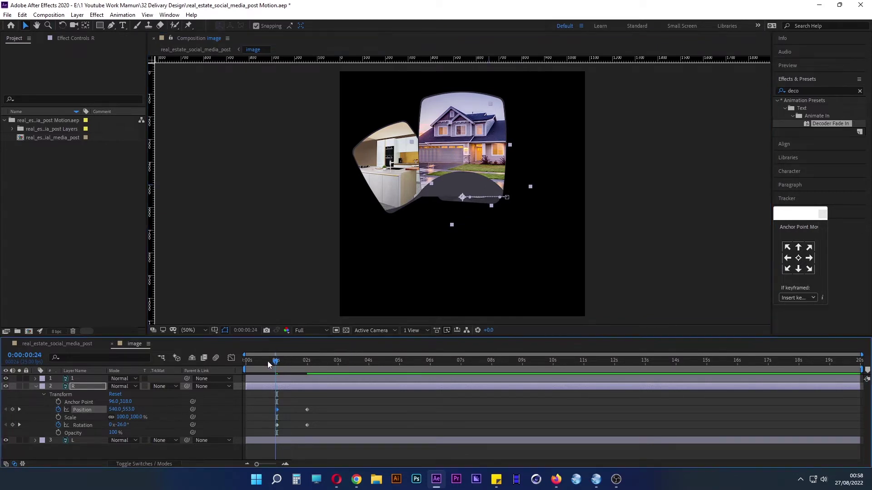
pyautogui.press('space')
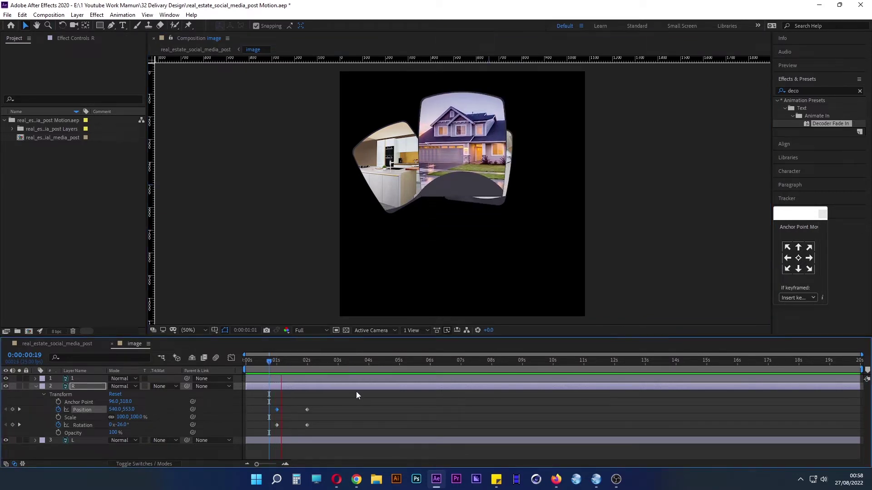
pyautogui.press('space')
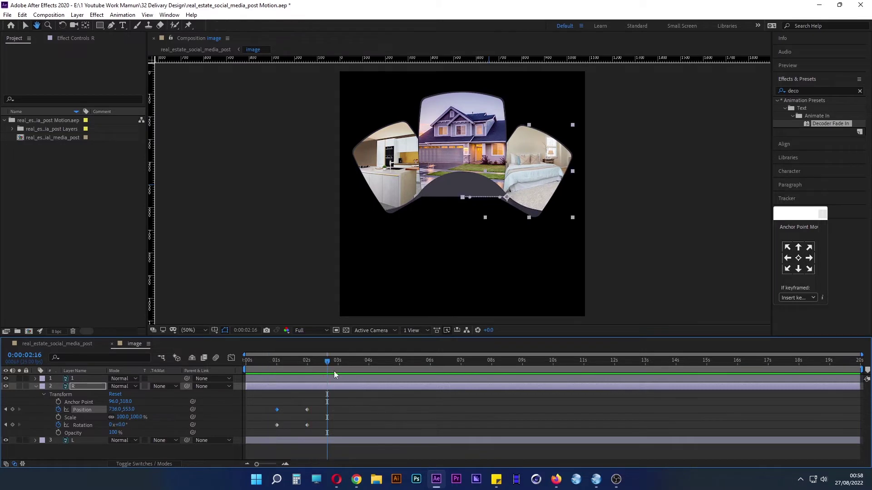
pyautogui.moveTo(326, 360)
pyautogui.mouseDown()
pyautogui.moveTo(281, 363)
pyautogui.moveTo(306, 368)
pyautogui.mouseUp()
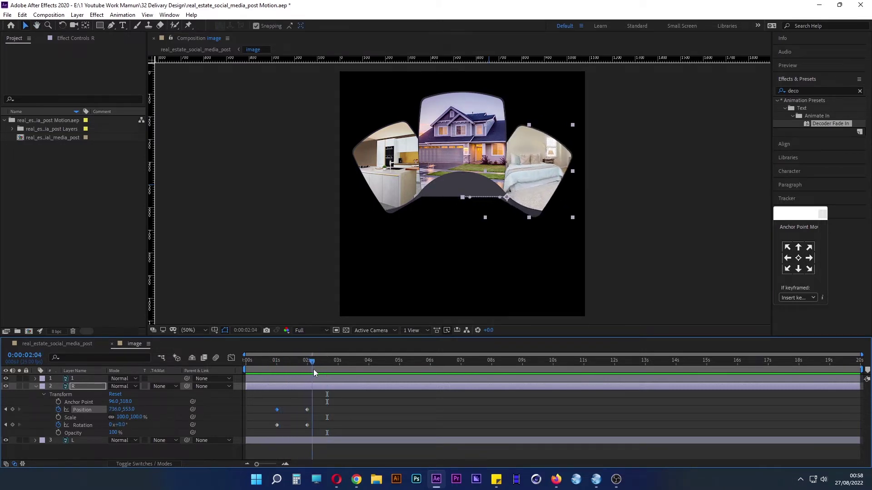
pyautogui.moveTo(316, 411); pyautogui.dragTo(279, 424)
pyautogui.rightClick(279, 424)
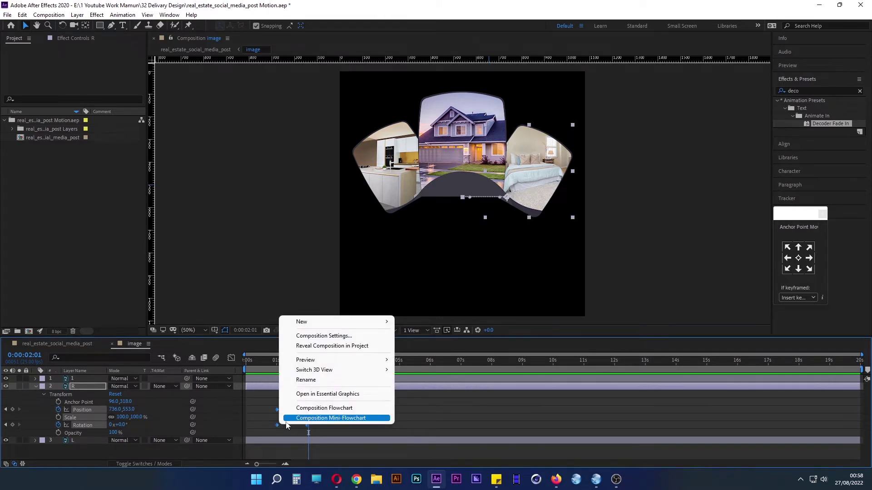
pyautogui.rightClick(277, 425)
pyautogui.moveTo(319, 418)
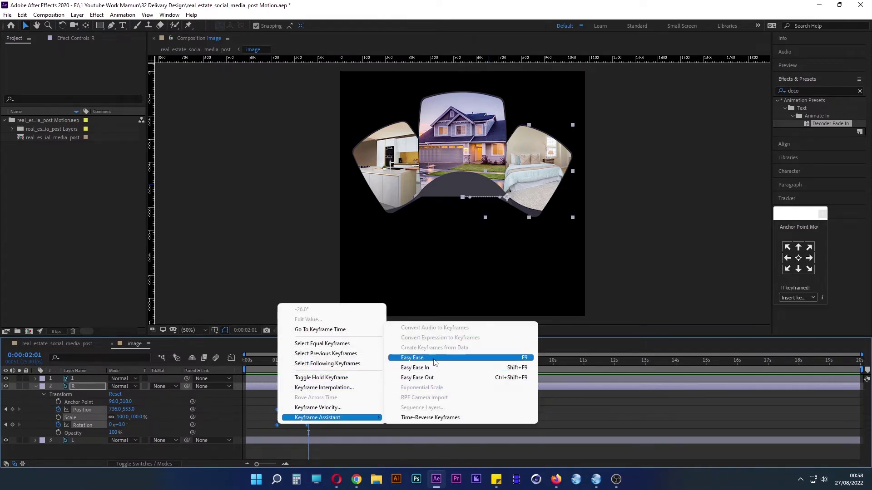
pyautogui.click(413, 358)
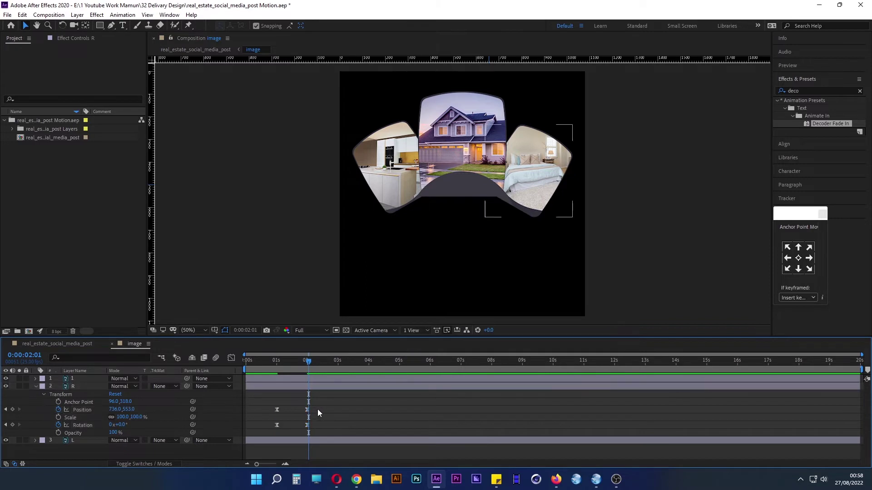
pyautogui.moveTo(318, 408); pyautogui.dragTo(273, 426)
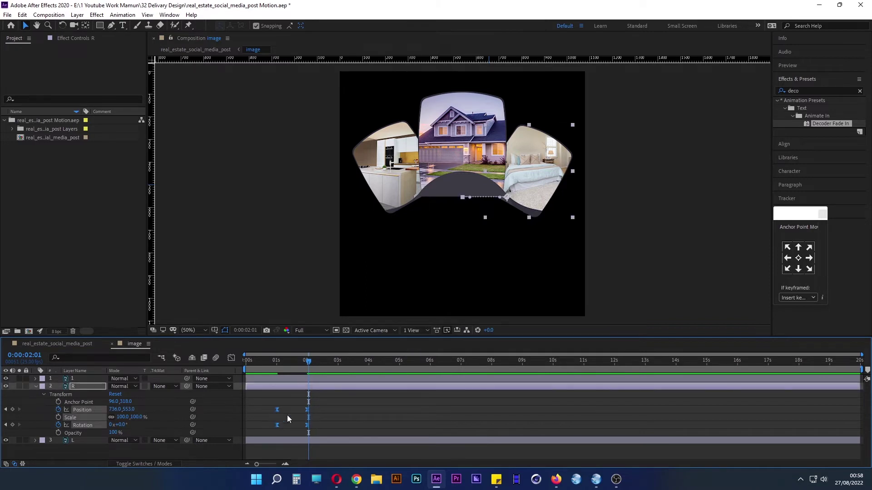
pyautogui.moveTo(307, 360); pyautogui.dragTo(276, 367)
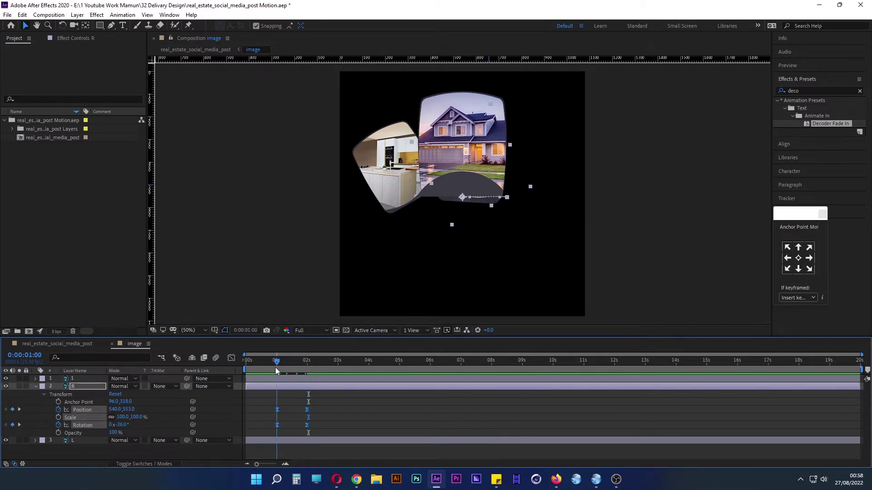
# Scrub through layer R's keyframes to review the bedroom photo's slide-in.
pyautogui.click(35, 386)
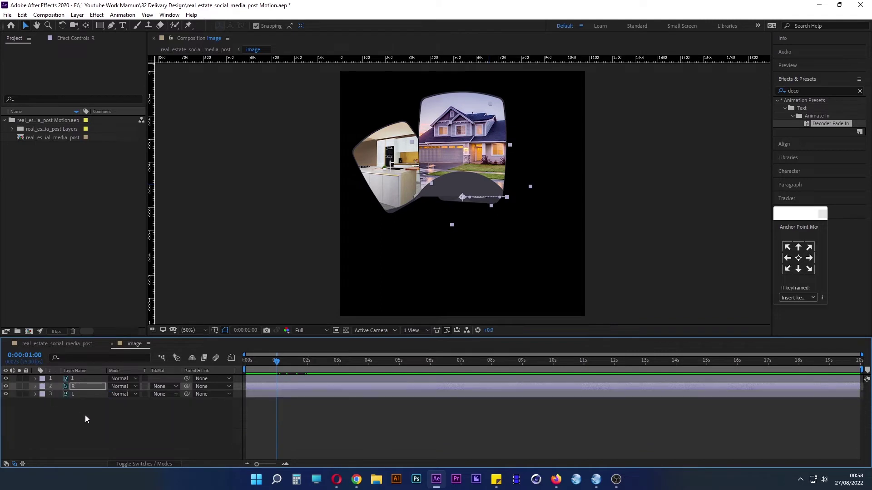
pyautogui.click(83, 395)
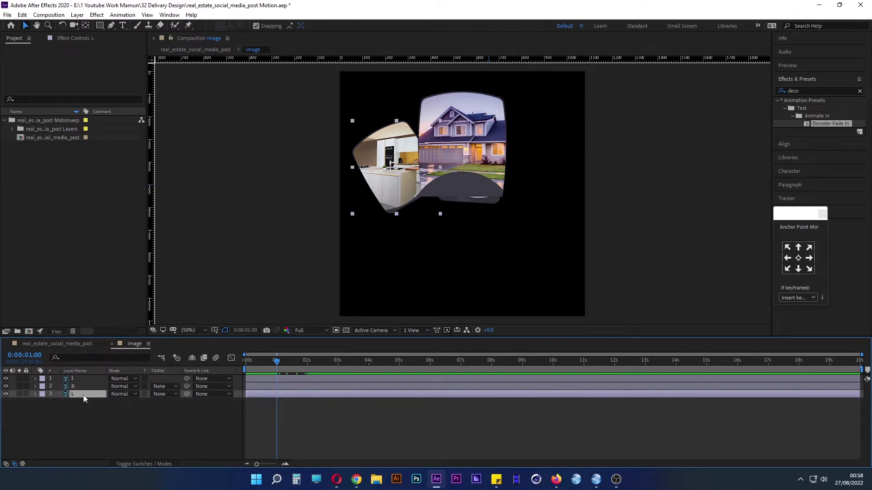
pyautogui.click(116, 431)
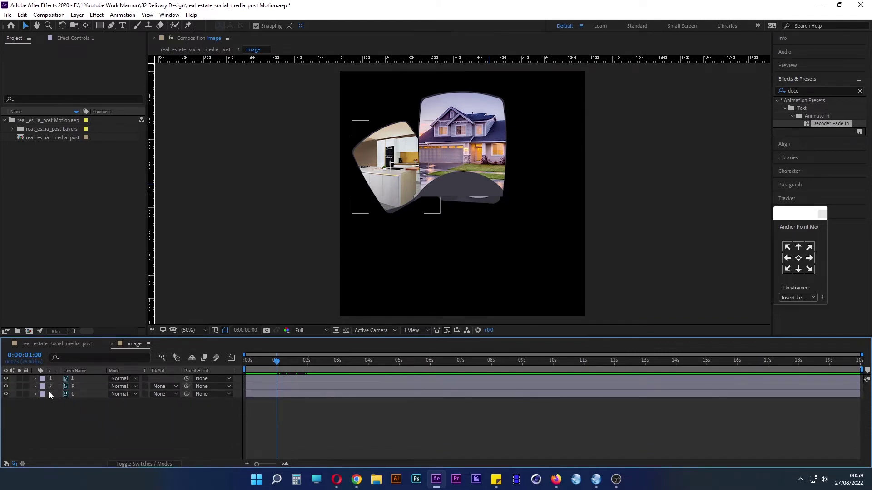
pyautogui.click(35, 387)
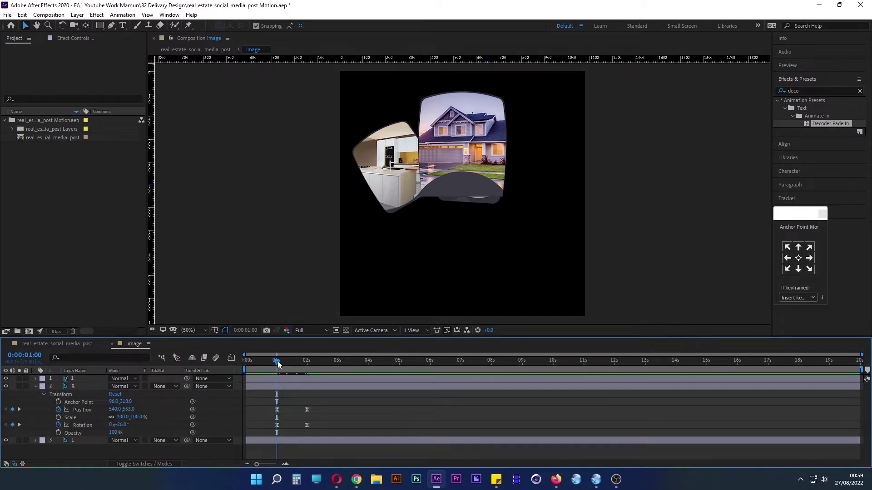
pyautogui.moveTo(278, 361); pyautogui.dragTo(316, 369)
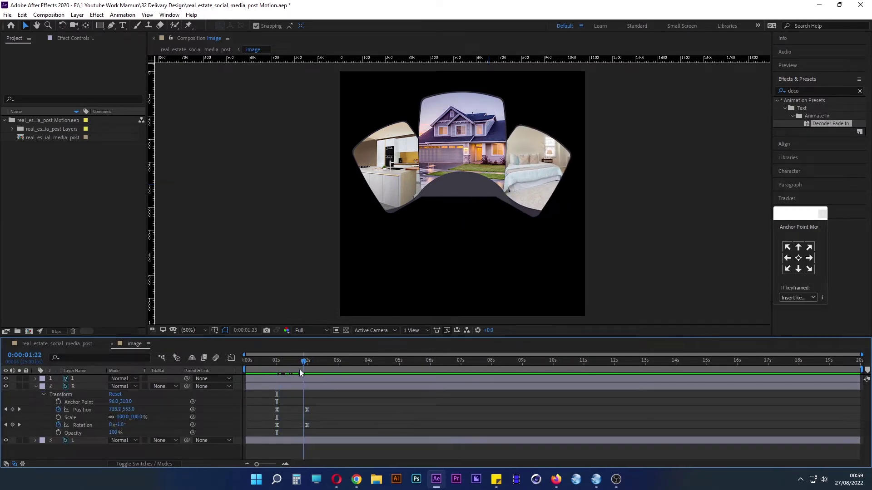
pyautogui.moveTo(315, 368)
pyautogui.mouseDown()
pyautogui.moveTo(308, 380)
pyautogui.moveTo(278, 379)
pyautogui.mouseUp()
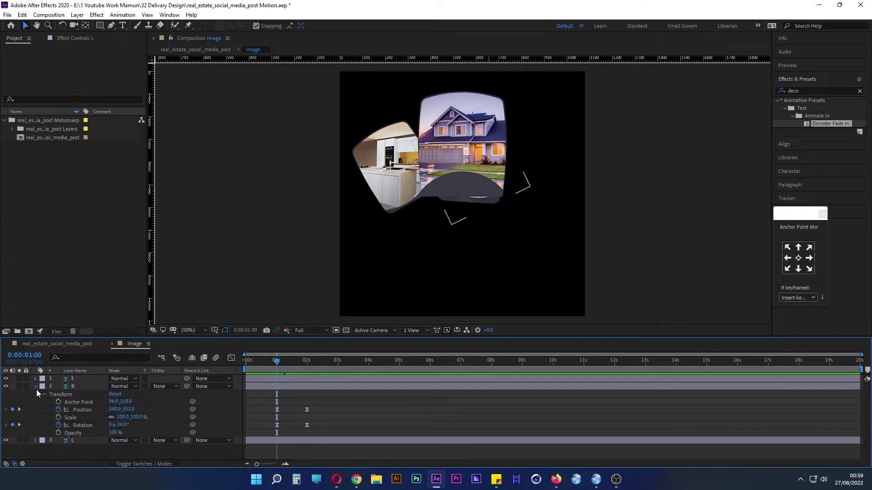
# Enable kitchen layer L's Position and Rotation stopwatches at 1 second and keyframe Position at 2 seconds.
pyautogui.click(36, 440)
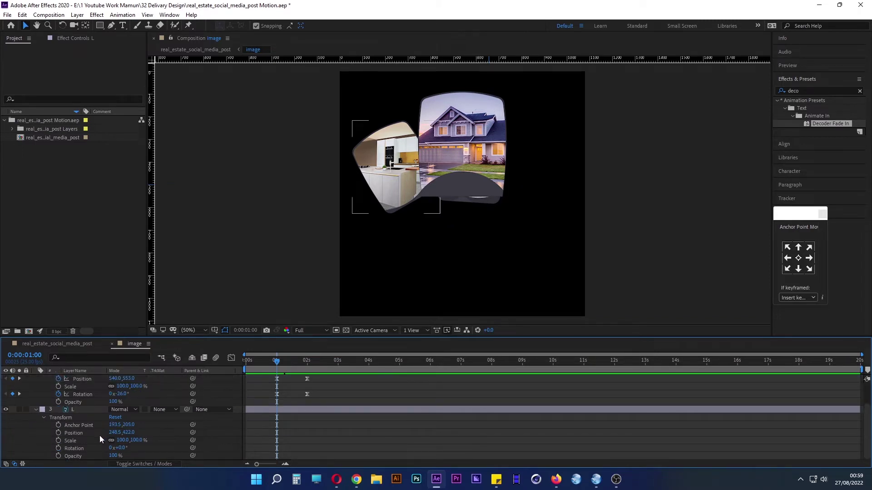
pyautogui.click(58, 433)
pyautogui.click(59, 448)
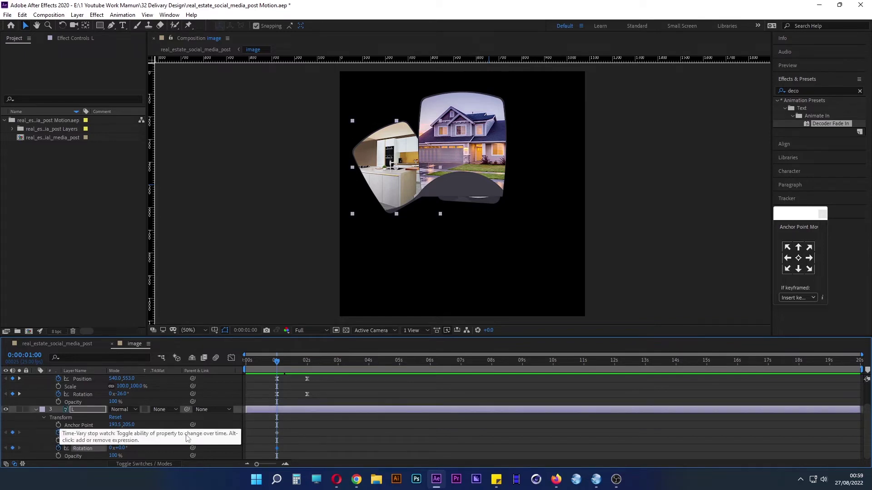
pyautogui.moveTo(300, 363); pyautogui.dragTo(308, 370)
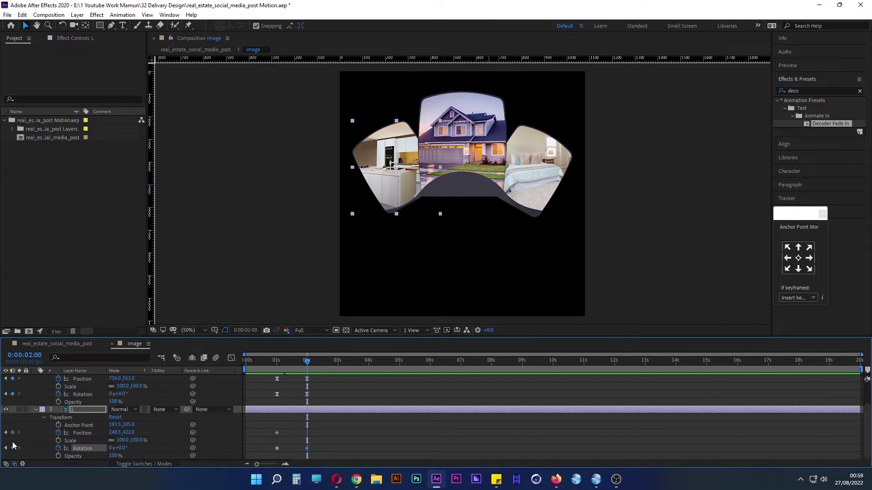
pyautogui.click(13, 433)
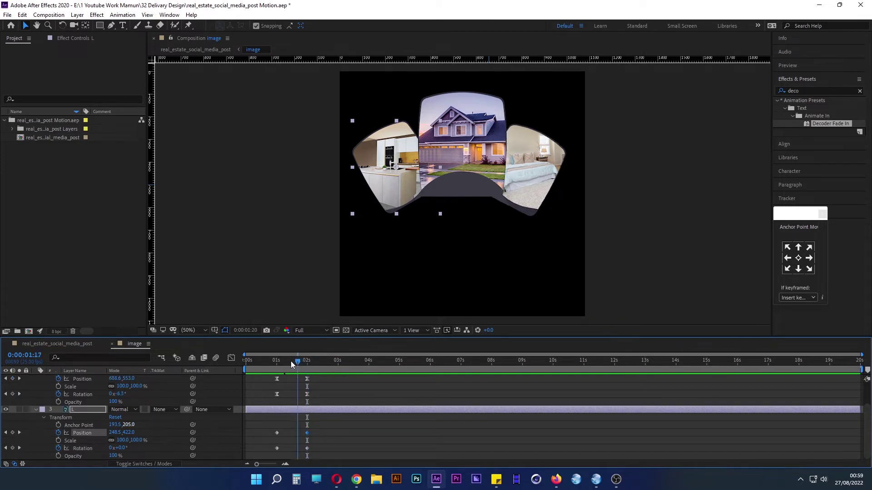
pyautogui.moveTo(307, 362); pyautogui.dragTo(276, 362)
# Delete layer L's Position keyframes and move its anchor point to 269, 336 with Pan Behind.
pyautogui.press('y')
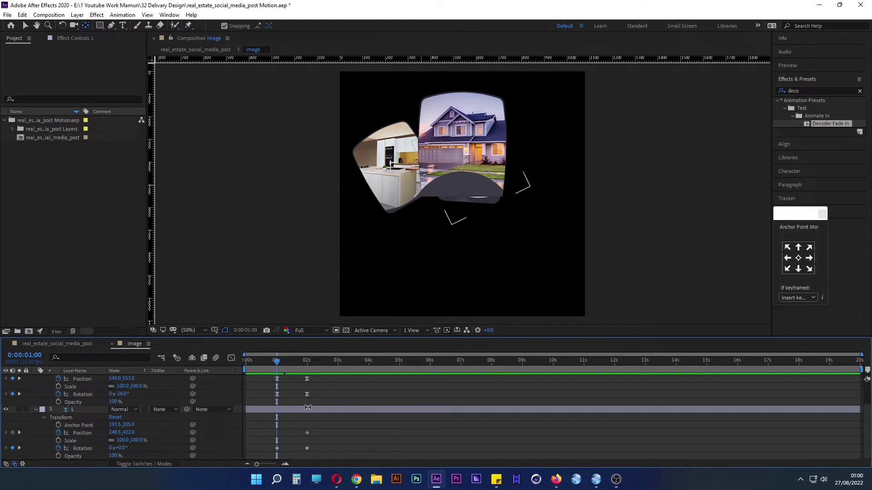
pyautogui.moveTo(330, 433); pyautogui.dragTo(274, 435)
pyautogui.press('Delete')
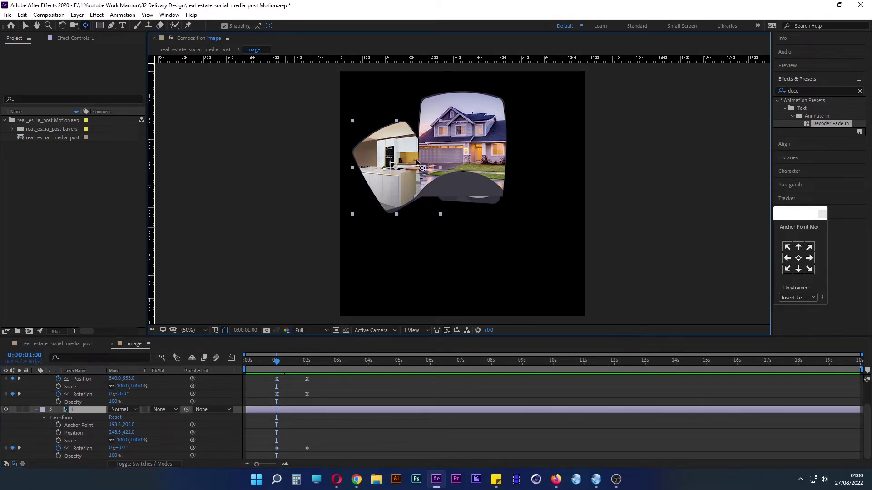
pyautogui.moveTo(415, 159); pyautogui.dragTo(426, 222)
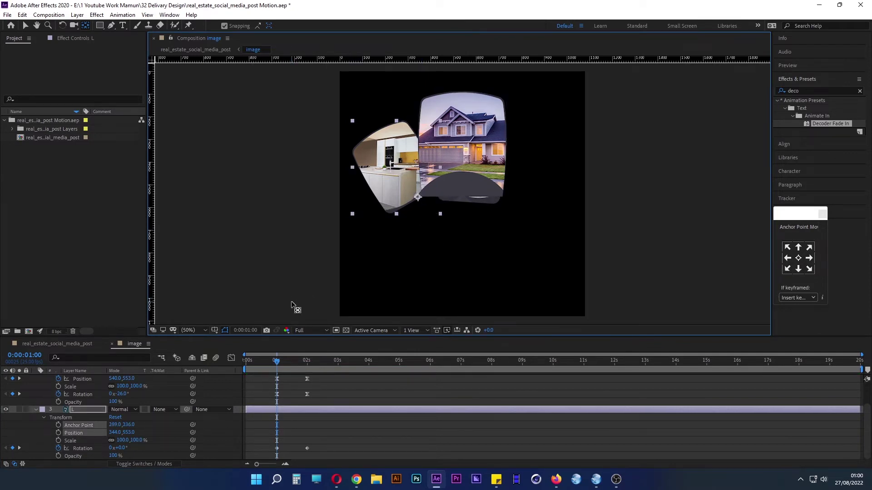
# Keyframe layer L at 1 second tucked behind the house at Position 518, 553, rotated +31°.
pyautogui.click(59, 433)
pyautogui.moveTo(278, 364); pyautogui.dragTo(308, 362)
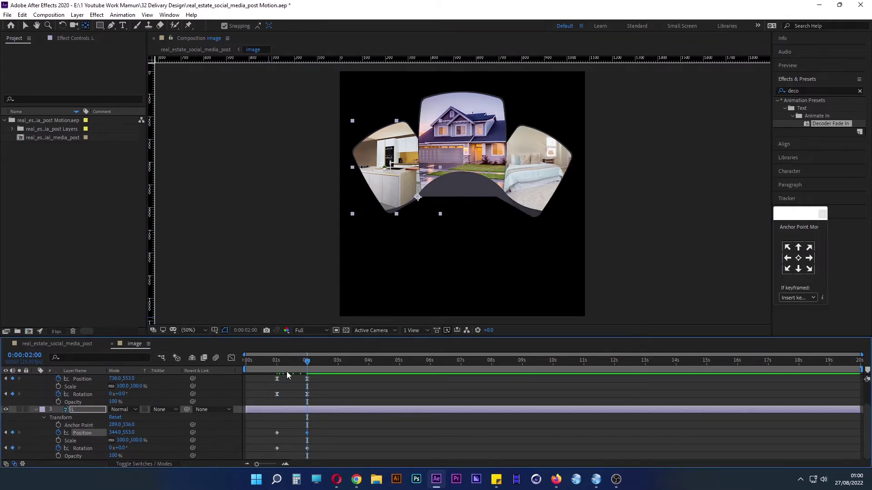
pyautogui.moveTo(306, 363); pyautogui.dragTo(276, 364)
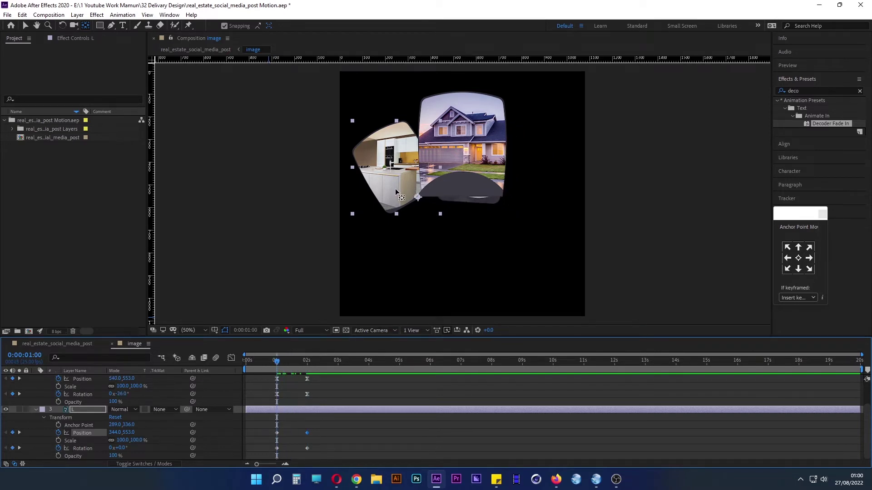
pyautogui.press('v')
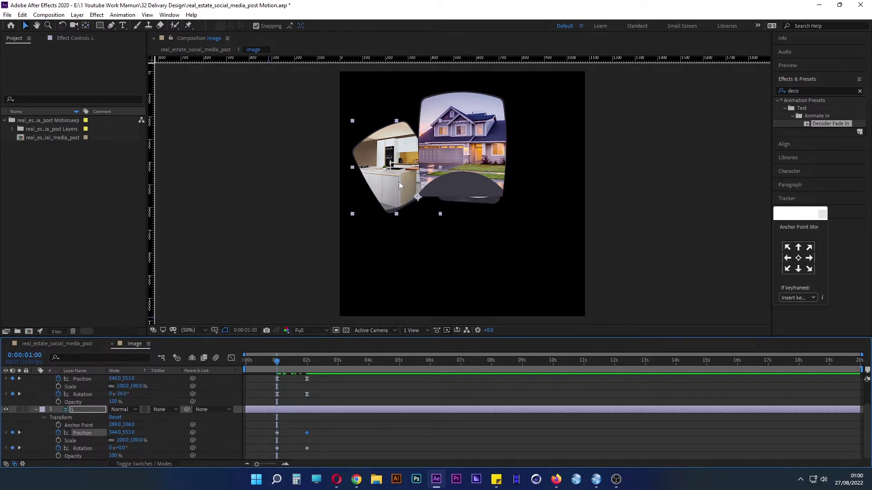
pyautogui.moveTo(399, 182); pyautogui.dragTo(442, 181)
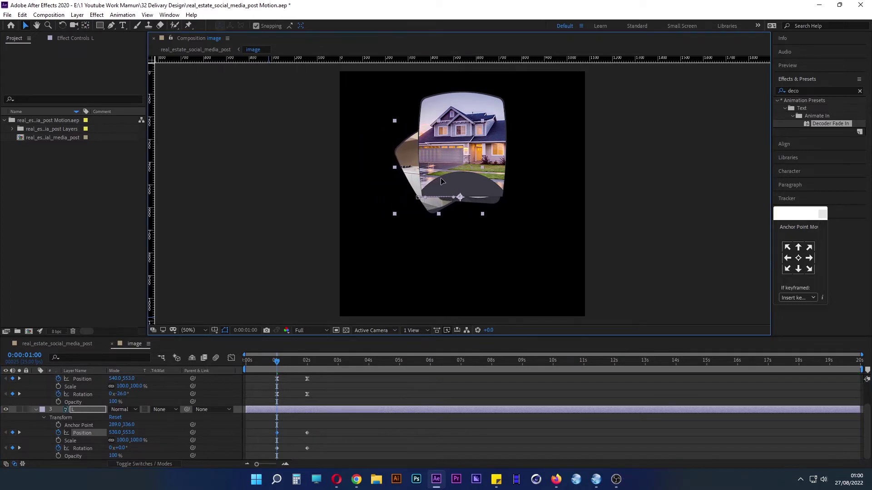
pyautogui.moveTo(442, 181); pyautogui.dragTo(439, 182)
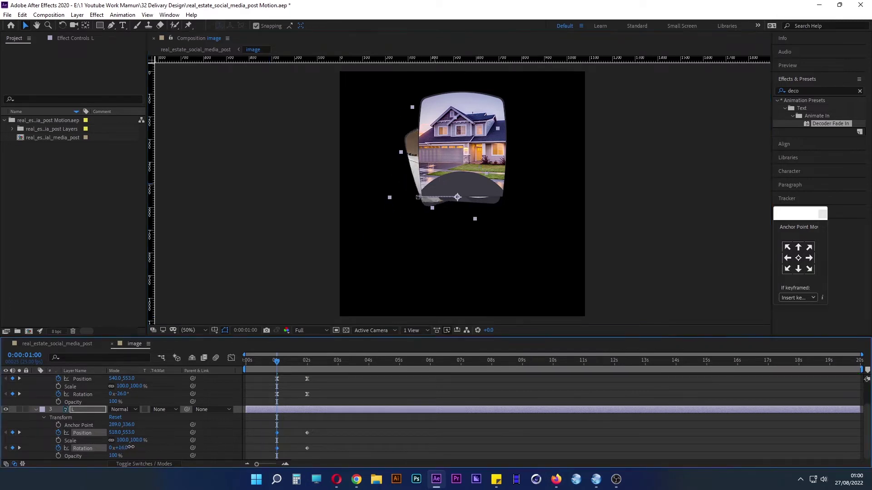
pyautogui.moveTo(119, 448); pyautogui.dragTo(136, 446)
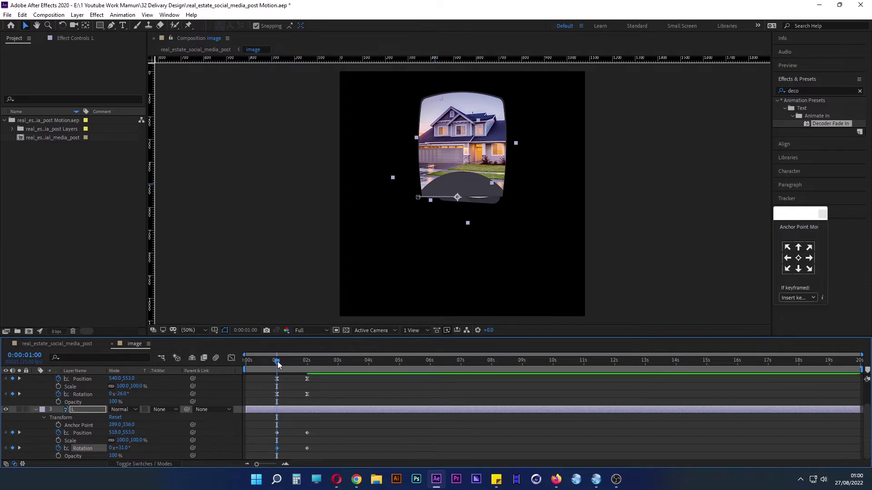
pyautogui.moveTo(277, 362); pyautogui.dragTo(256, 362)
pyautogui.moveTo(319, 429); pyautogui.dragTo(273, 452)
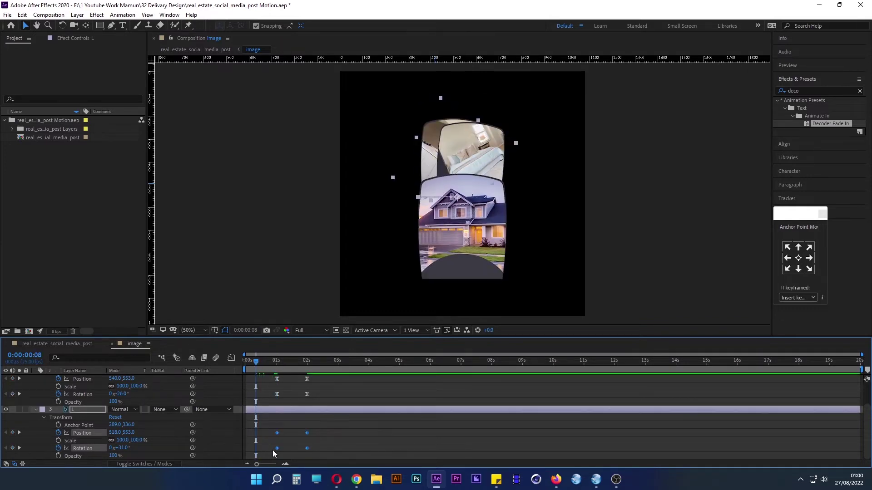
pyautogui.rightClick(277, 449)
pyautogui.moveTo(331, 439)
pyautogui.click(421, 383)
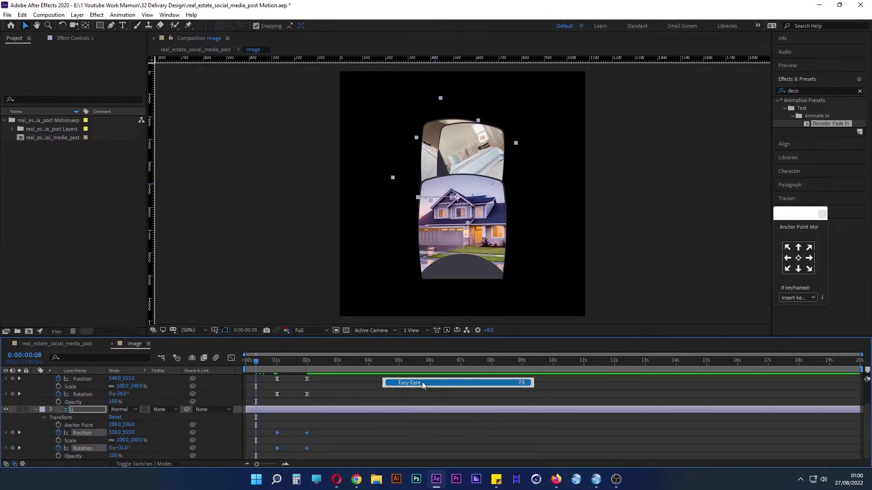
pyautogui.moveTo(254, 362); pyautogui.dragTo(236, 364)
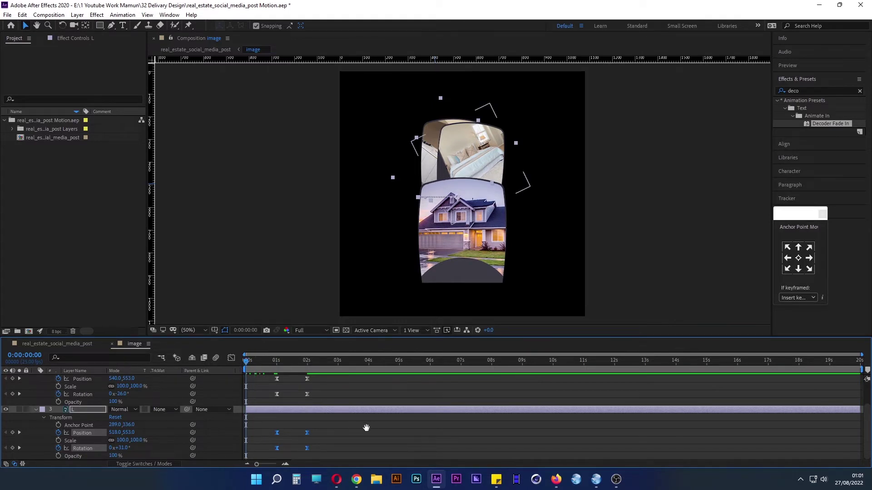
pyautogui.press('space')
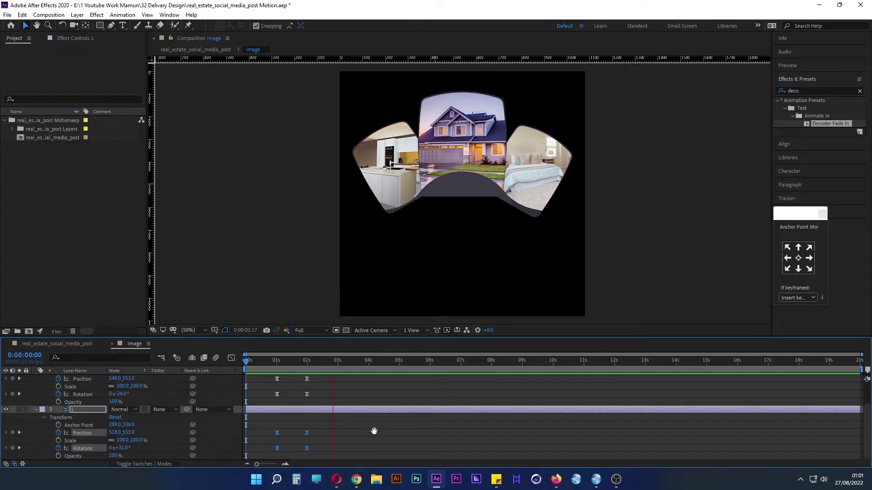
pyautogui.press('space')
pyautogui.moveTo(304, 363)
pyautogui.mouseDown()
pyautogui.moveTo(281, 363)
pyautogui.moveTo(316, 372)
pyautogui.moveTo(309, 394)
pyautogui.mouseUp()
pyautogui.click(323, 449)
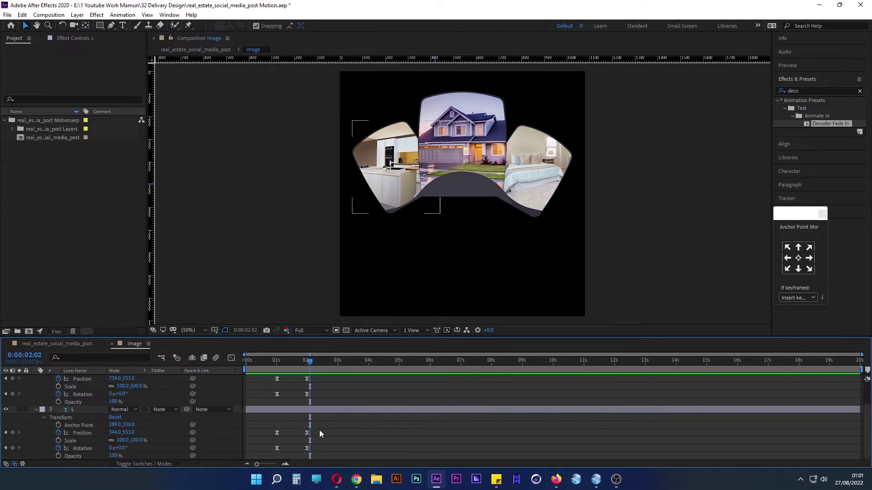
# In the Graph Editor, drag layer L's Position influence handles to ease its speed curve.
pyautogui.moveTo(320, 430); pyautogui.dragTo(288, 432)
pyautogui.click(231, 358)
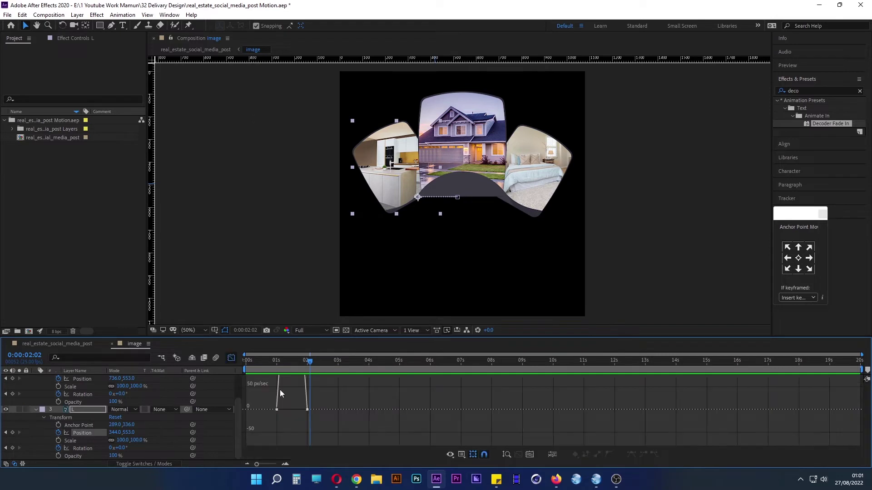
pyautogui.moveTo(307, 411)
pyautogui.doubleClick(303, 410)
pyautogui.moveTo(303, 410); pyautogui.dragTo(292, 411)
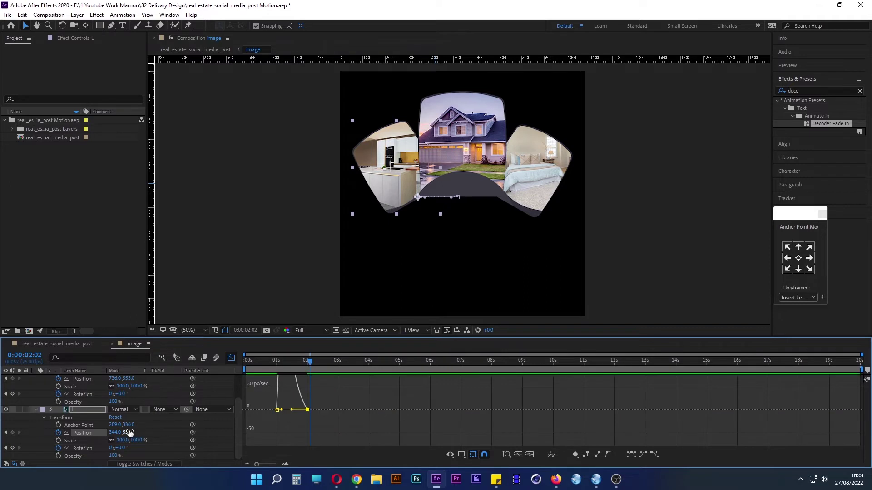
pyautogui.click(146, 379)
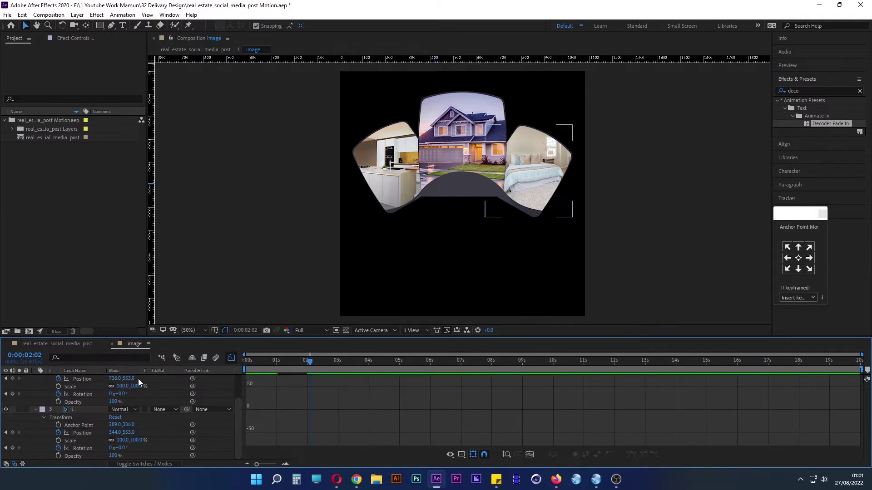
# Ease layer R's Position speed curve the same way, then preview from the start.
pyautogui.click(81, 381)
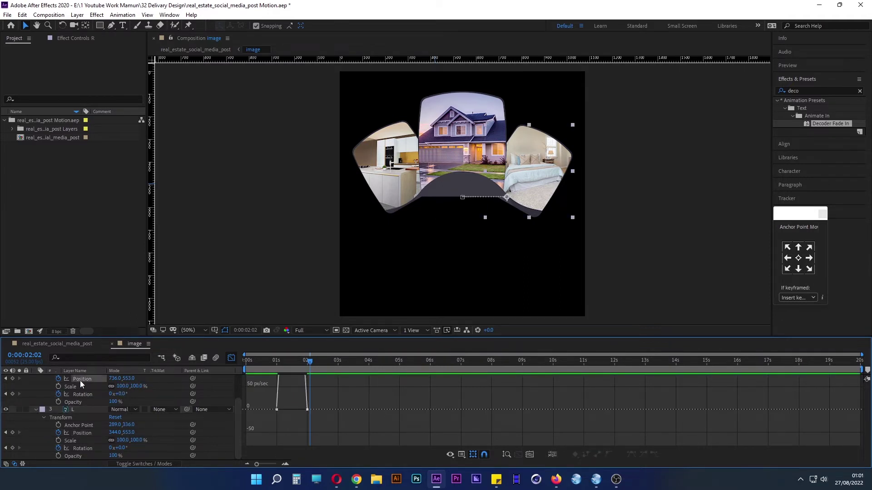
pyautogui.click(307, 409)
pyautogui.moveTo(302, 410); pyautogui.dragTo(292, 409)
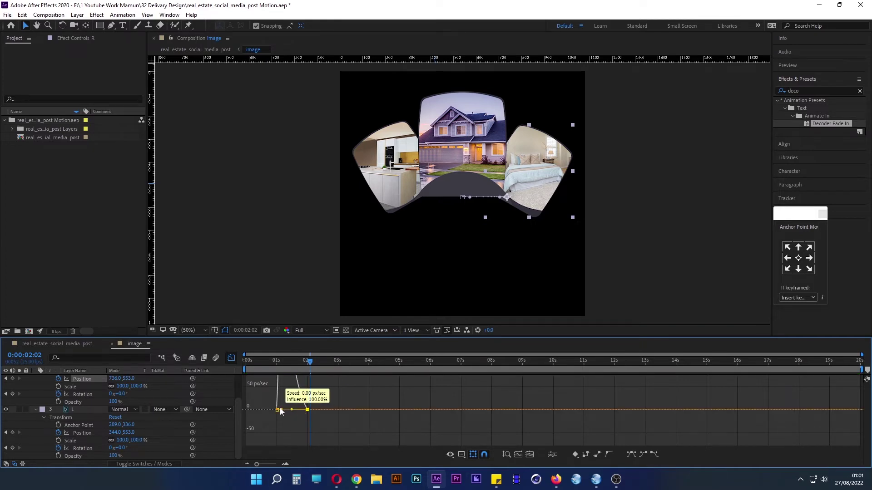
pyautogui.click(246, 362)
pyautogui.click(230, 359)
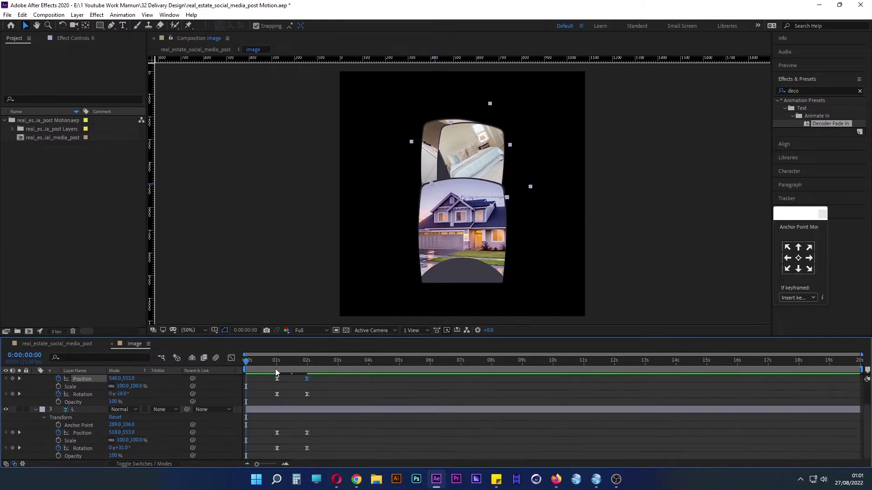
pyautogui.press('space')
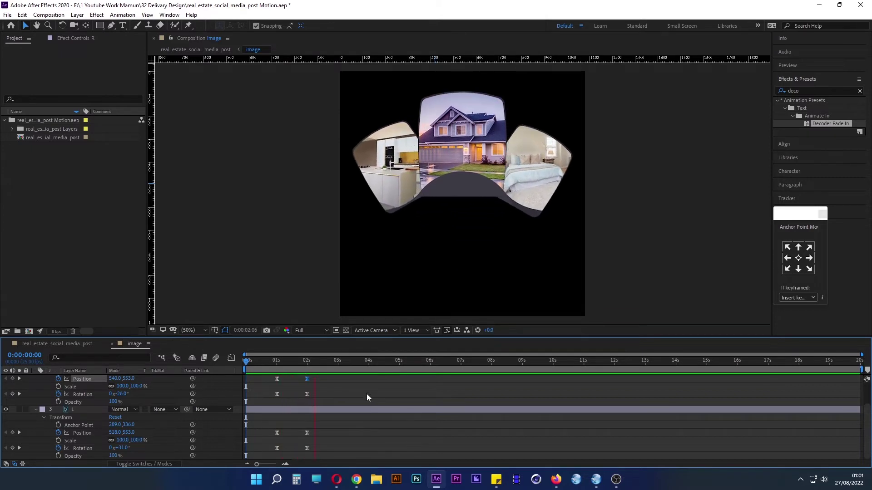
# Collapse layers L and R, close the image precomp, and scrub the main comp to 0:00:04:00.
pyautogui.click(37, 409)
pyautogui.click(34, 386)
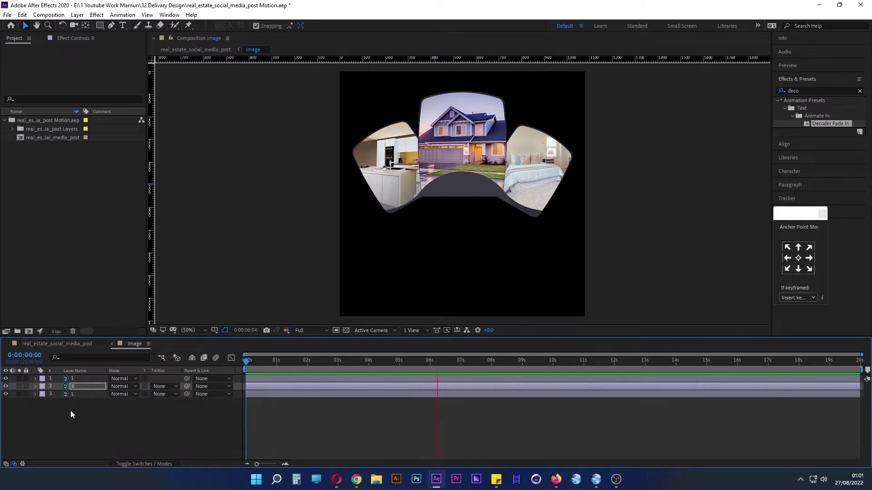
pyautogui.click(111, 344)
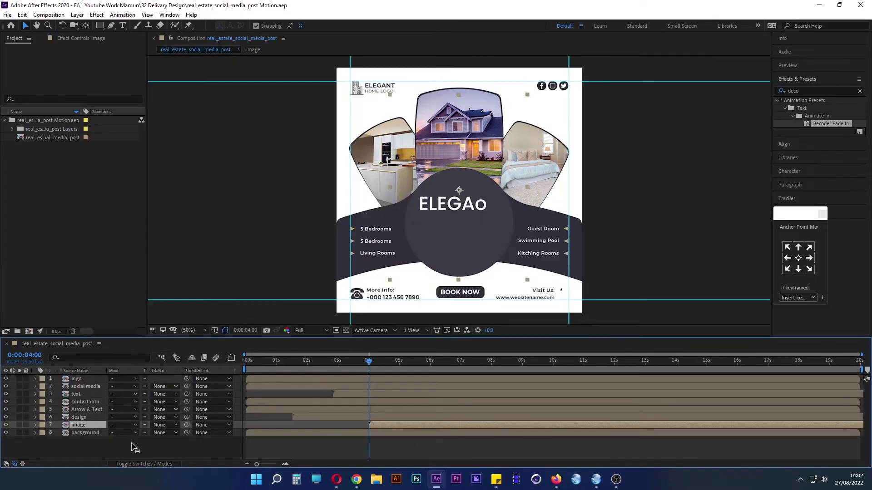
pyautogui.click(135, 448)
pyautogui.moveTo(368, 362)
pyautogui.mouseDown()
pyautogui.moveTo(385, 361)
pyautogui.moveTo(369, 358)
pyautogui.mouseUp()
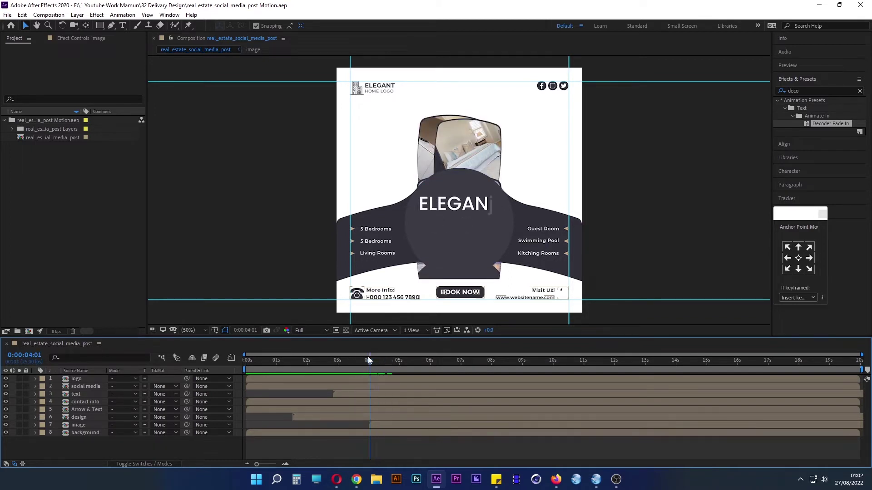
pyautogui.click(367, 360)
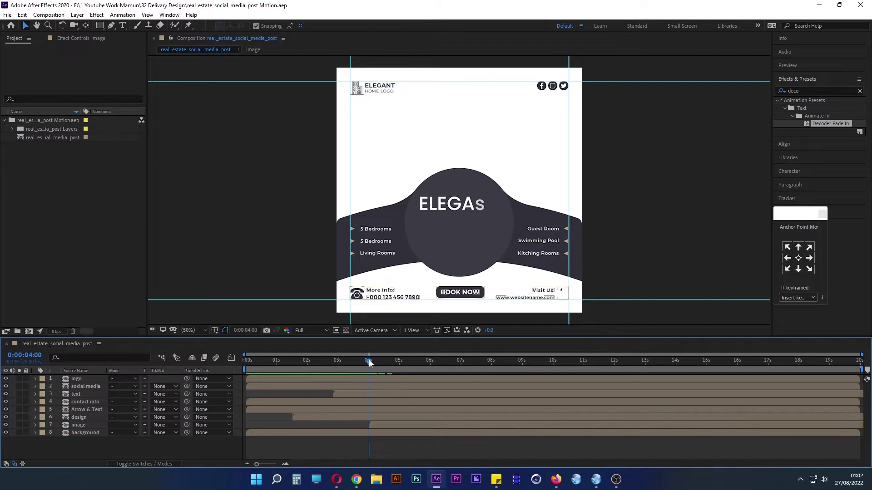
# Open the image precomp and drag layers L and R to start about 1 second later.
pyautogui.doubleClick(381, 423)
pyautogui.click(159, 435)
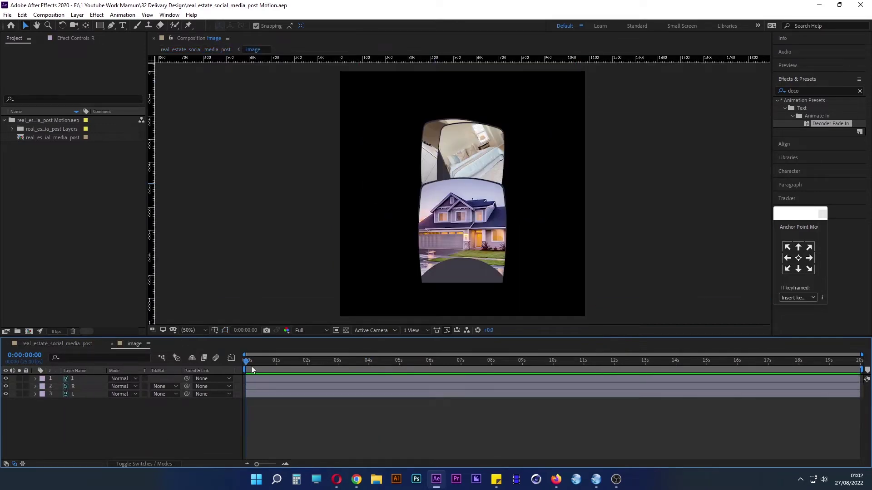
pyautogui.moveTo(246, 363); pyautogui.dragTo(278, 367)
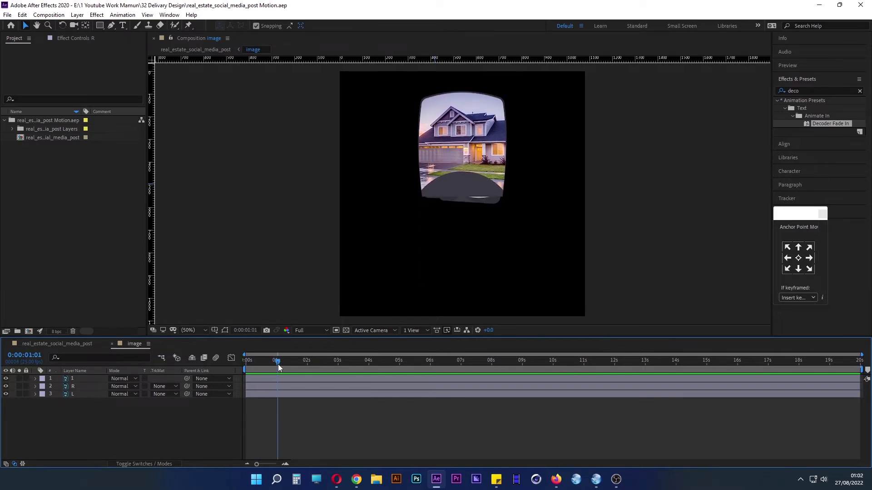
pyautogui.click(274, 395)
pyautogui.keyDown('shift'); pyautogui.click(274, 387); pyautogui.keyUp('shift')
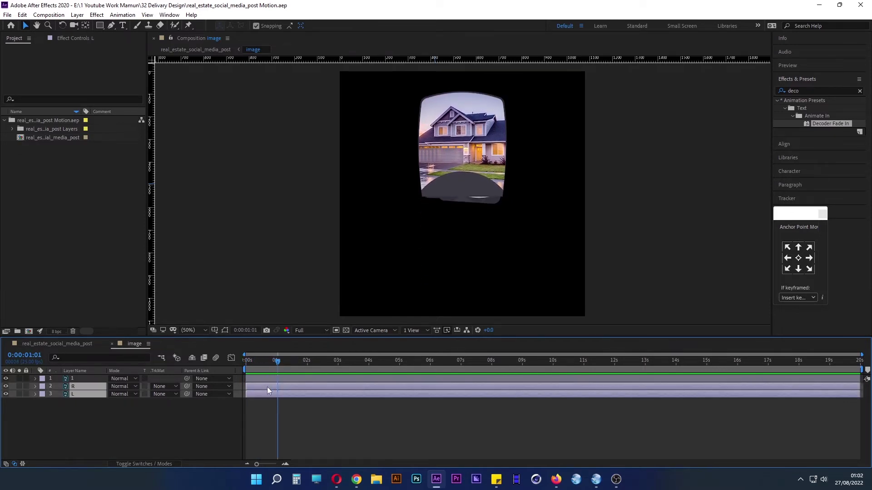
pyautogui.moveTo(271, 387)
pyautogui.mouseDown()
pyautogui.moveTo(299, 385)
pyautogui.moveTo(245, 363)
pyautogui.mouseUp()
pyautogui.press('space')
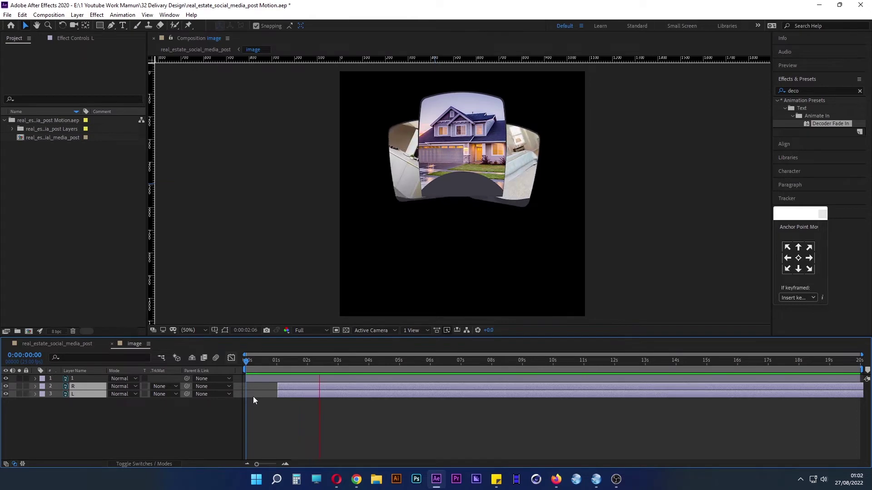
pyautogui.press('space')
# Reveal the side photos' keyframes with U, fit them to roughly 1–2 seconds, and preview.
pyautogui.moveTo(337, 364); pyautogui.dragTo(276, 367)
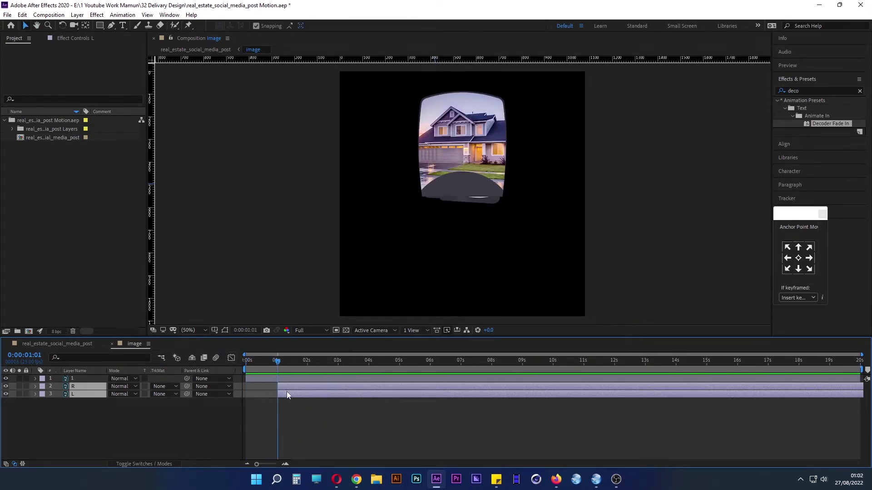
pyautogui.press('u')
pyautogui.moveTo(356, 436)
pyautogui.mouseDown()
pyautogui.moveTo(296, 393)
pyautogui.moveTo(277, 394)
pyautogui.mouseUp()
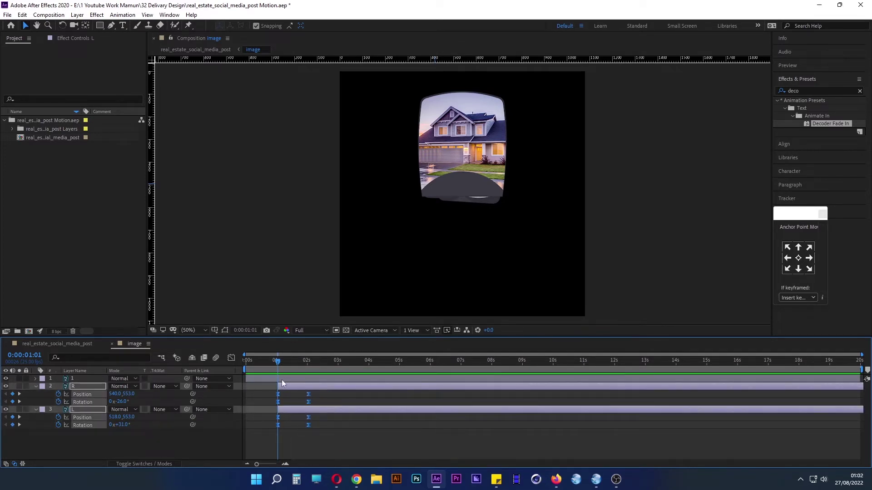
pyautogui.moveTo(276, 361); pyautogui.dragTo(212, 360)
pyautogui.press('space')
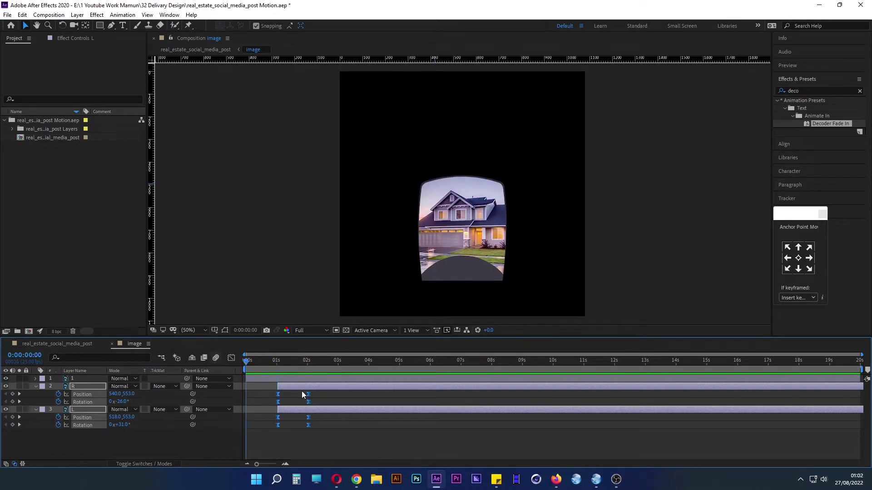
pyautogui.press('space')
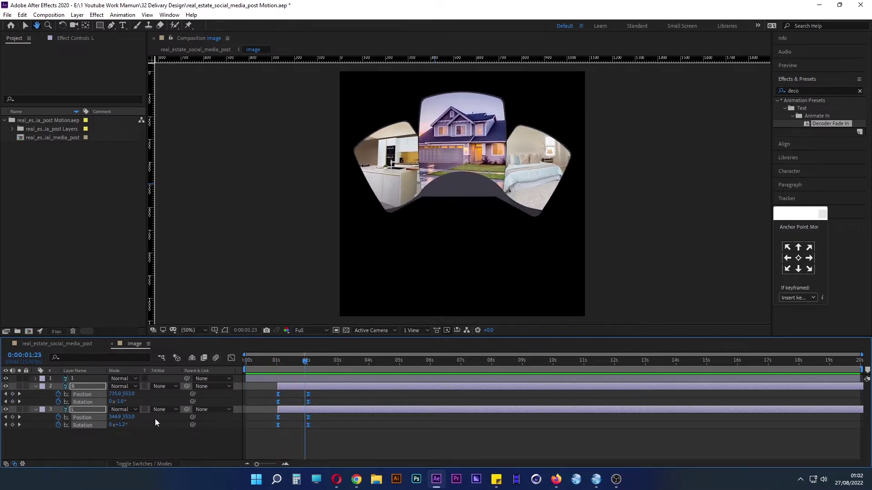
pyautogui.click(35, 386)
pyautogui.click(36, 394)
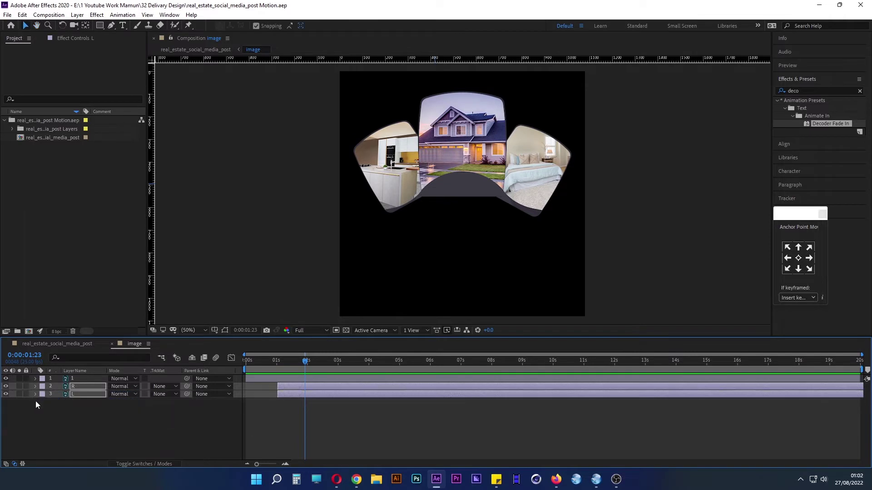
# Close the image precomp and preview the main post from 0:00:00:00.
pyautogui.click(112, 343)
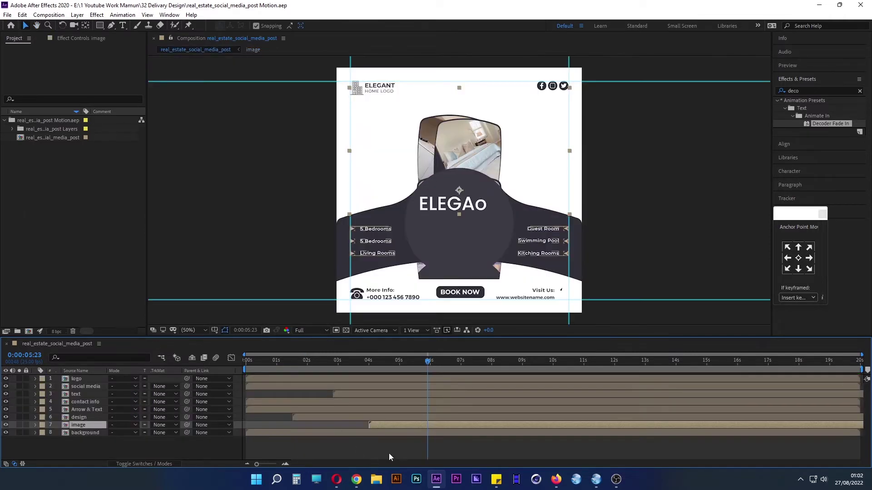
pyautogui.moveTo(426, 362); pyautogui.dragTo(229, 362)
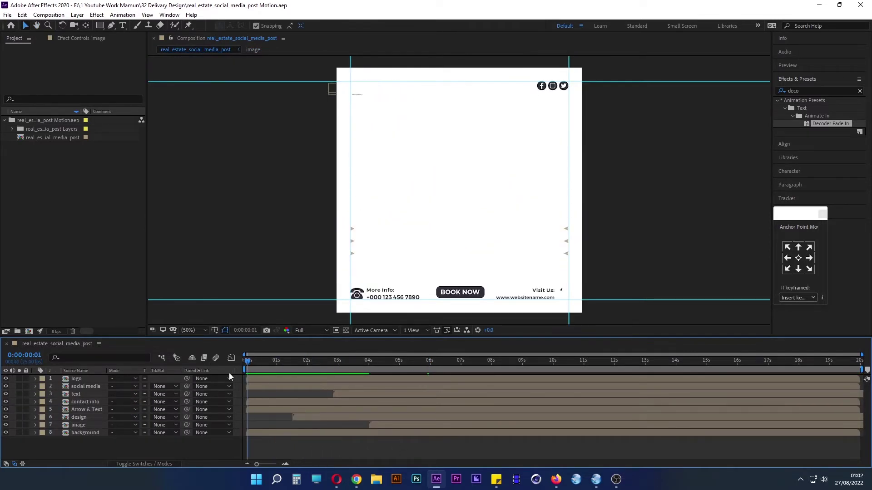
pyautogui.press('space')
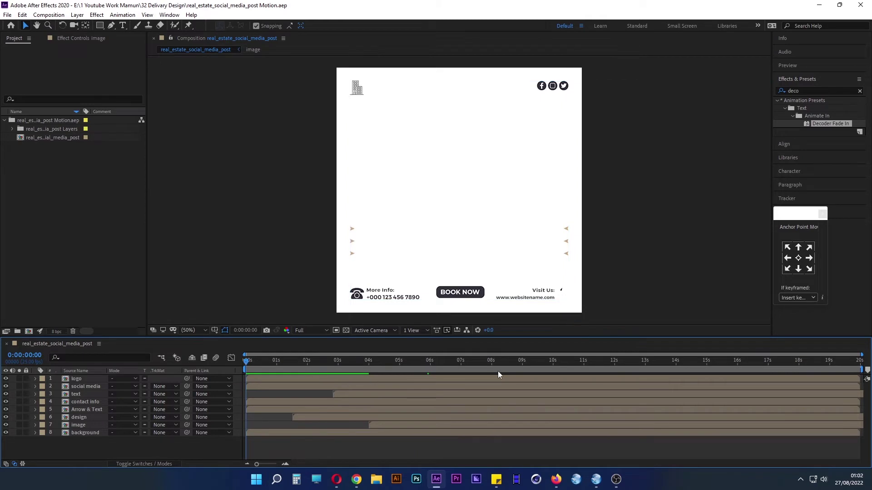
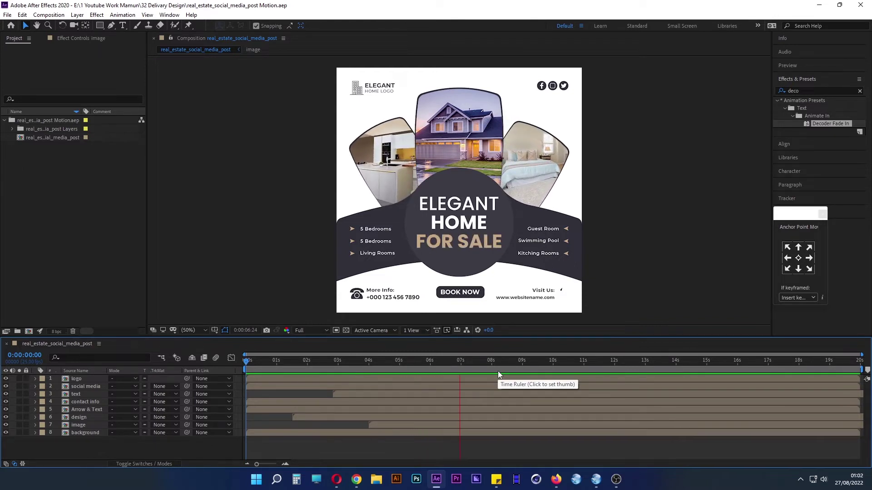
# Stop the preview, set the time to 0:00:04:00, and select the Pen tool.
pyautogui.press('space')
pyautogui.moveTo(460, 361); pyautogui.dragTo(366, 368)
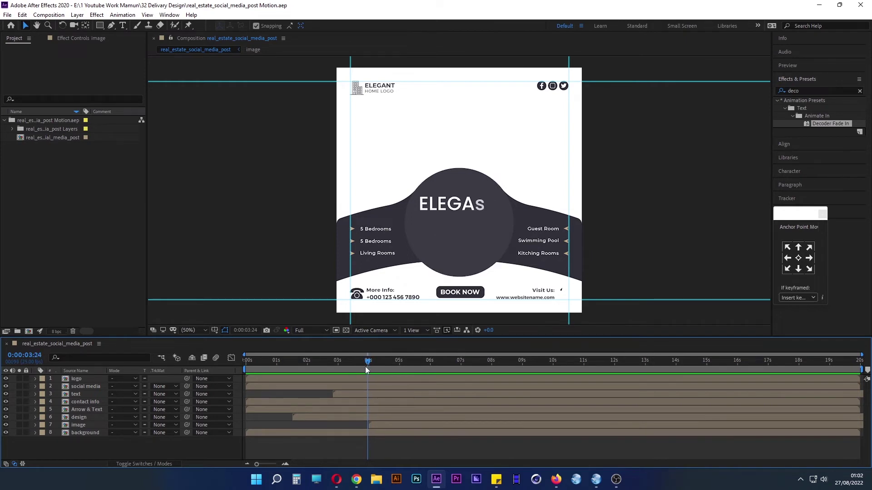
pyautogui.moveTo(366, 367); pyautogui.dragTo(367, 367)
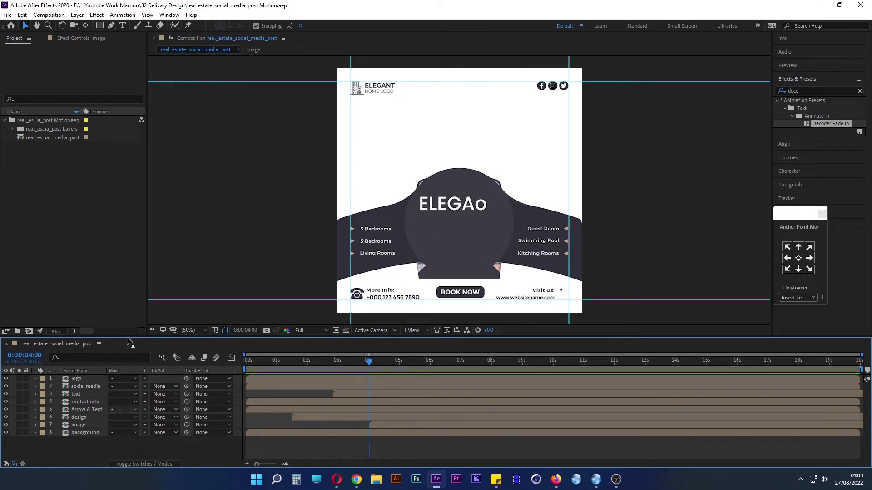
pyautogui.click(112, 25)
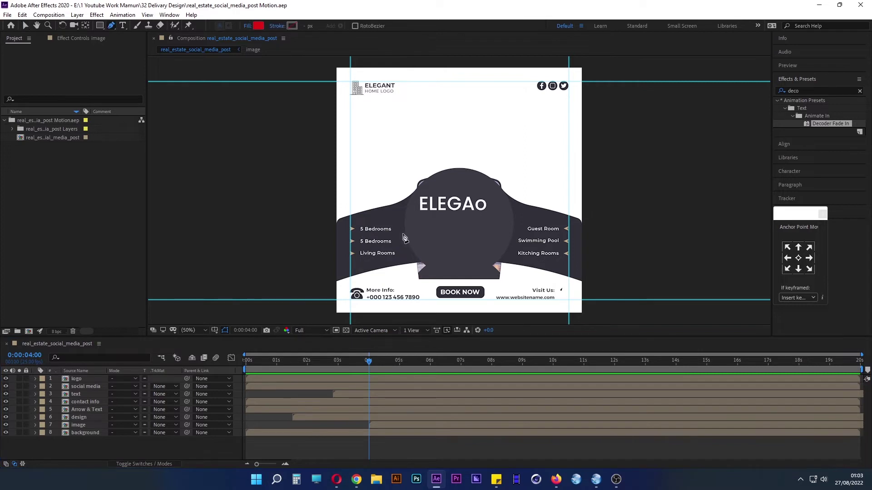
# Draw a closed Pen shape with a curved bottom covering the top half of the frame.
pyautogui.click(396, 234)
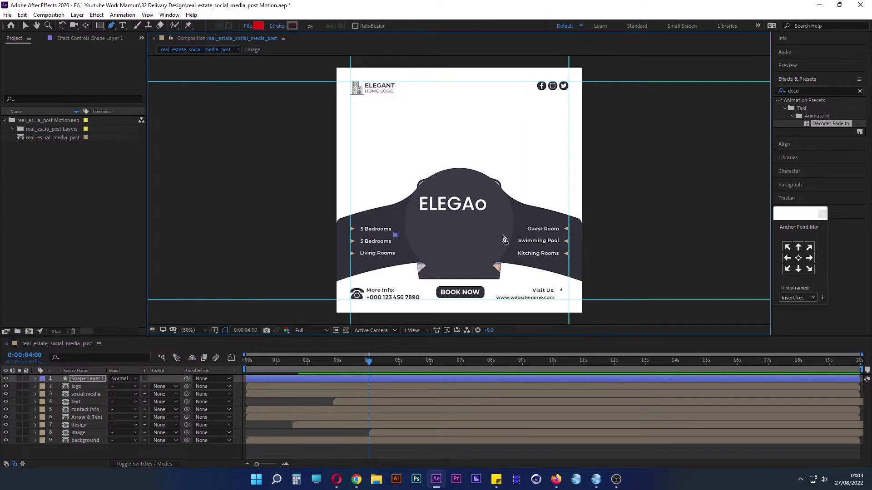
pyautogui.moveTo(526, 241); pyautogui.dragTo(552, 258)
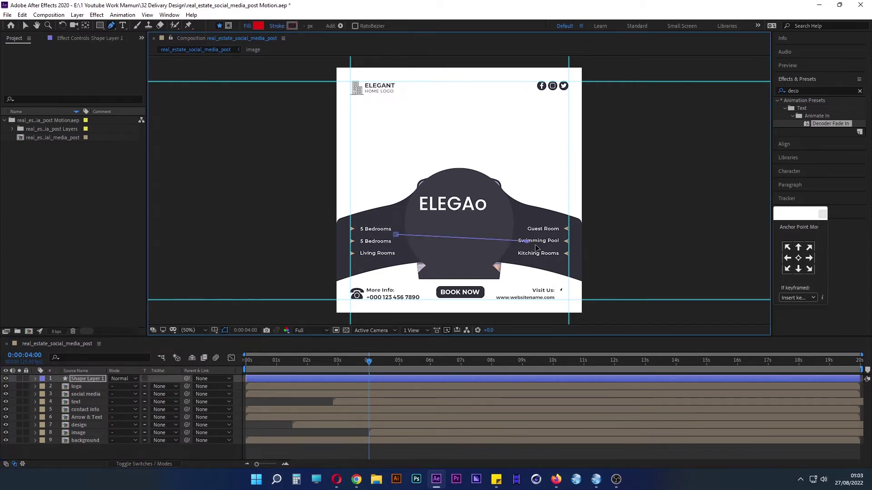
pyautogui.click(598, 234)
pyautogui.click(597, 65)
pyautogui.click(332, 61)
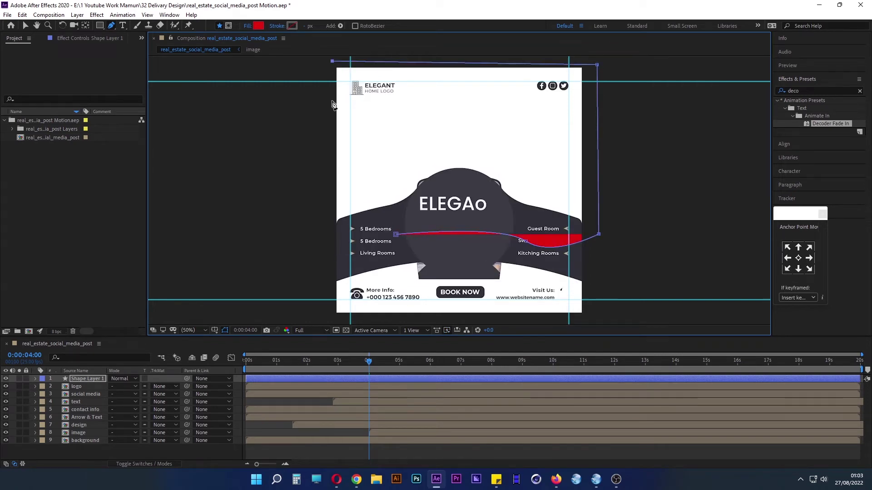
pyautogui.click(314, 225)
pyautogui.click(396, 234)
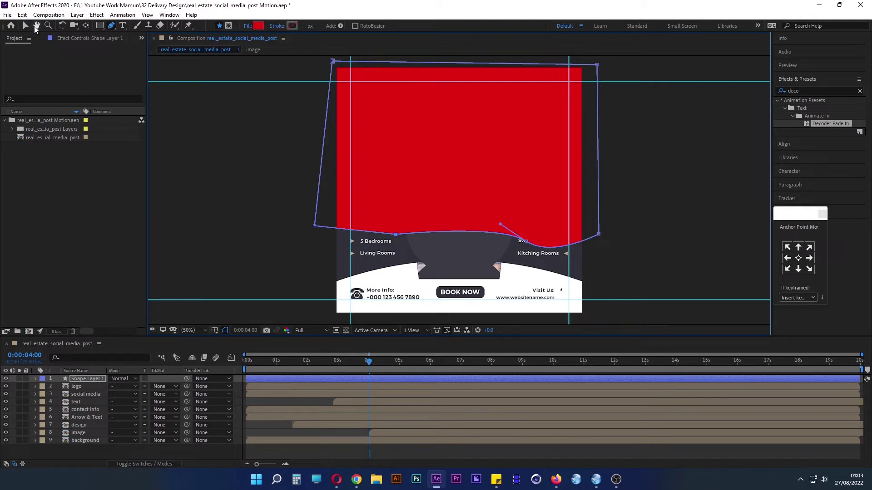
# Place Shape Layer 1 above the image layer, set the image's TrkMat to Alpha Matte, and preview.
pyautogui.click(25, 26)
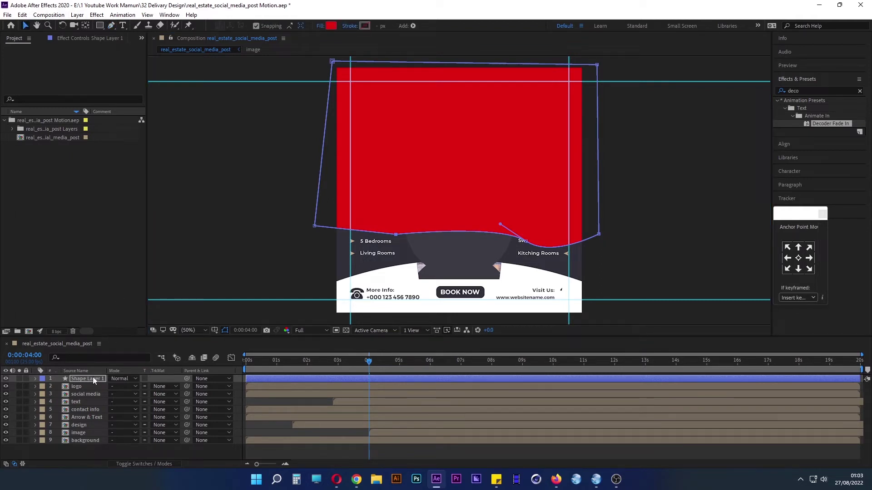
pyautogui.moveTo(93, 377); pyautogui.dragTo(90, 436)
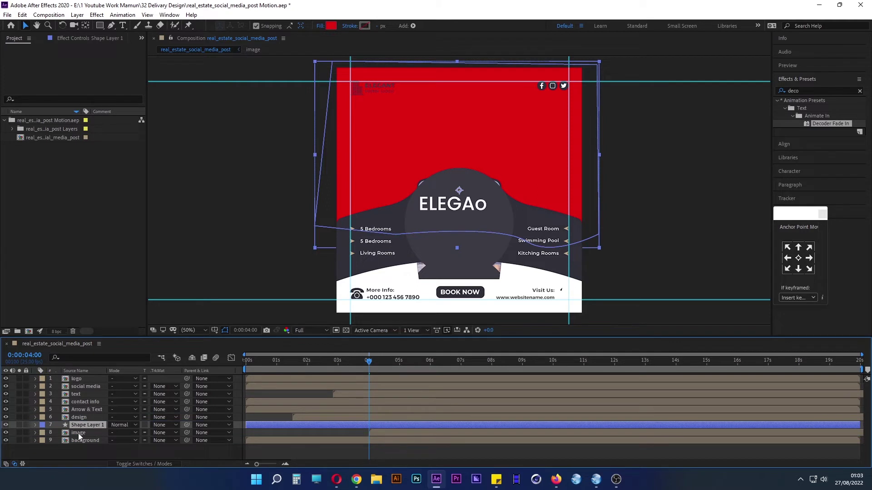
pyautogui.click(174, 434)
pyautogui.click(191, 392)
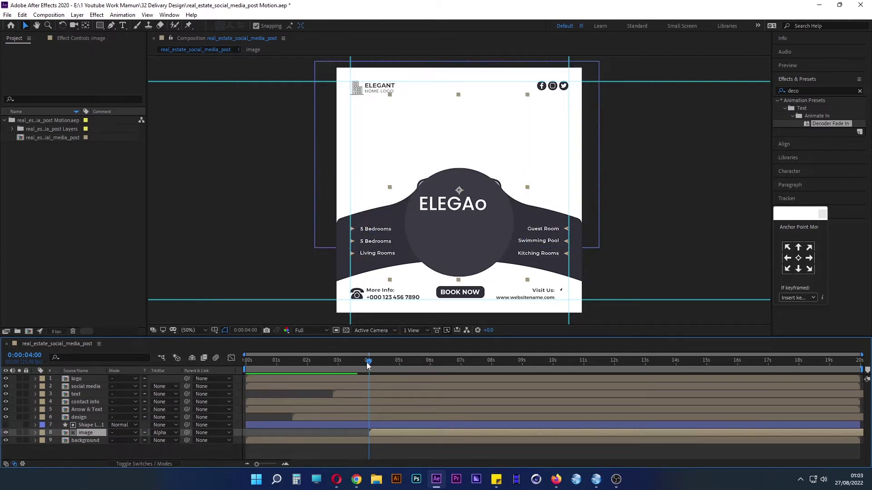
pyautogui.moveTo(368, 362)
pyautogui.mouseDown()
pyautogui.moveTo(377, 362)
pyautogui.moveTo(330, 366)
pyautogui.mouseUp()
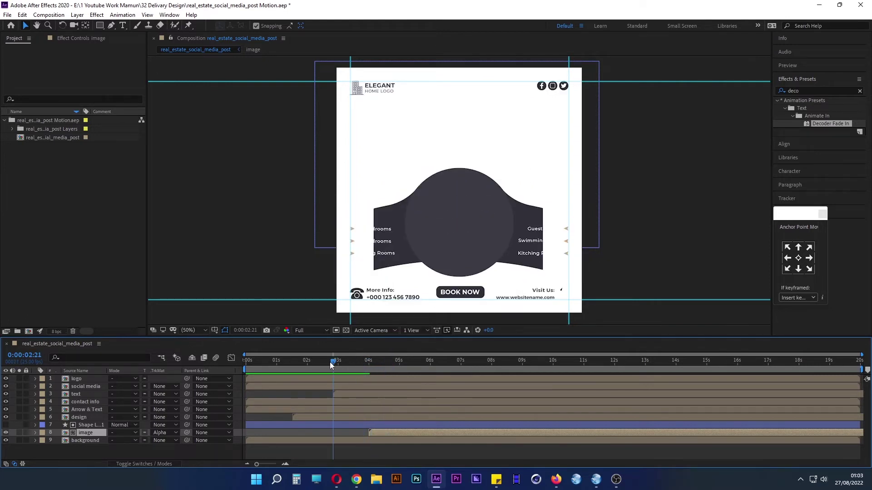
pyautogui.press('space')
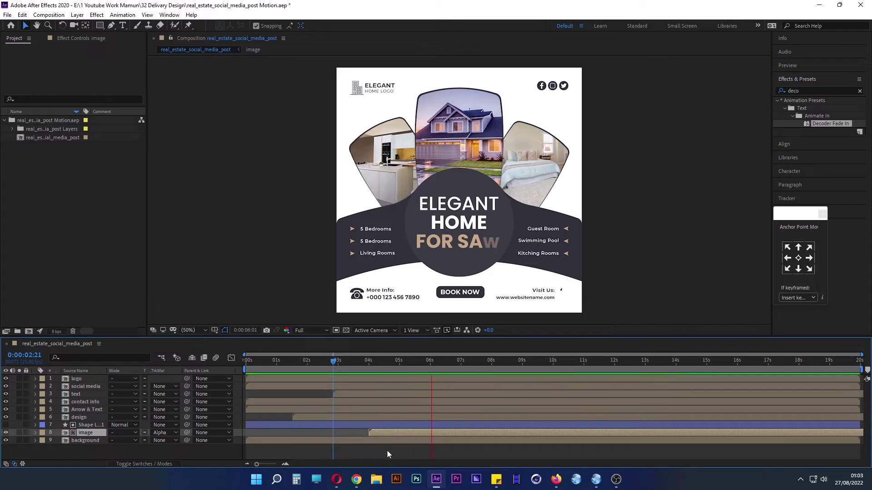
pyautogui.press('space')
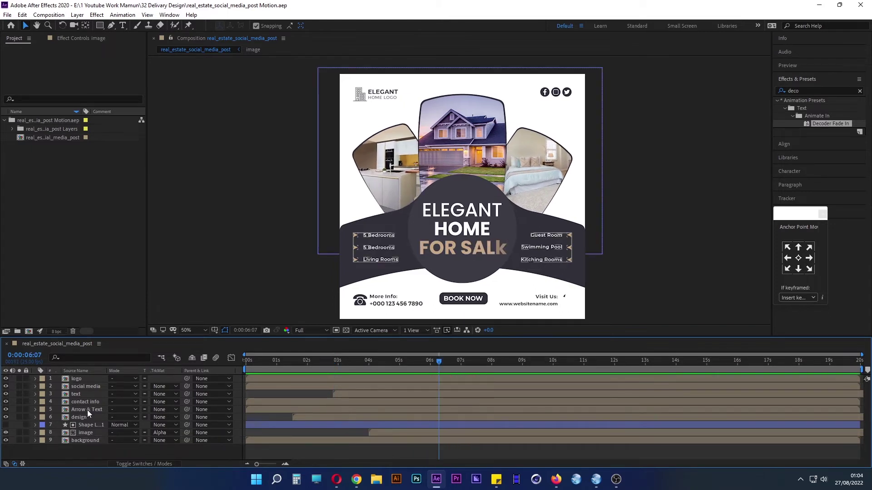
pyautogui.click(88, 410)
# Open the Arrow & Text composition and set Position keyframes on arrows L1, L2 and L3.
pyautogui.doubleClick(88, 410)
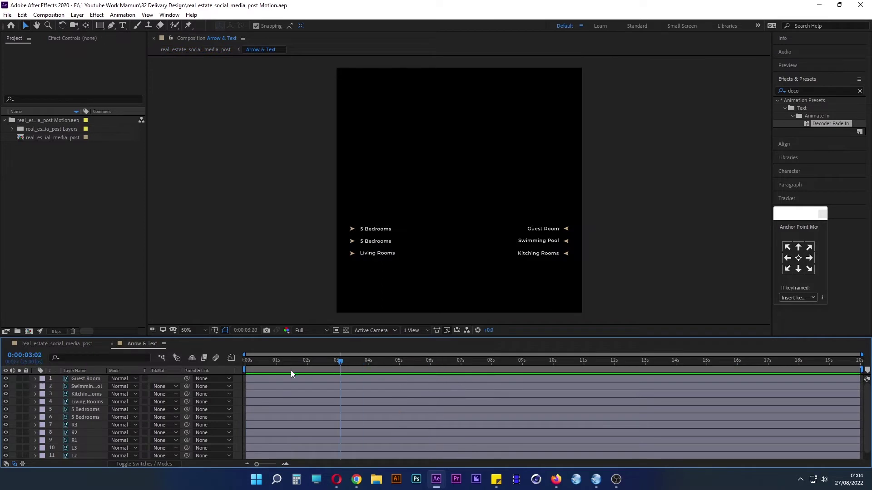
pyautogui.scroll(-1, 101, 439)
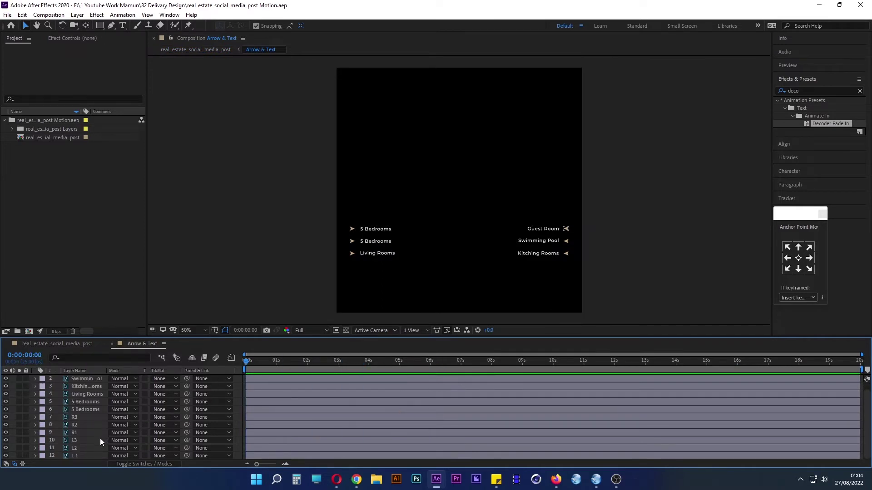
pyautogui.click(86, 456)
pyautogui.keyDown('shift'); pyautogui.click(83, 440); pyautogui.keyUp('shift')
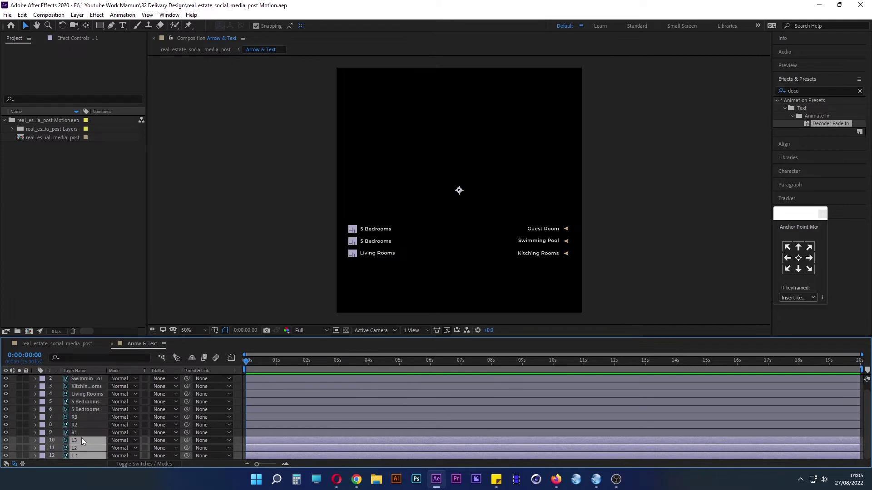
pyautogui.press('p')
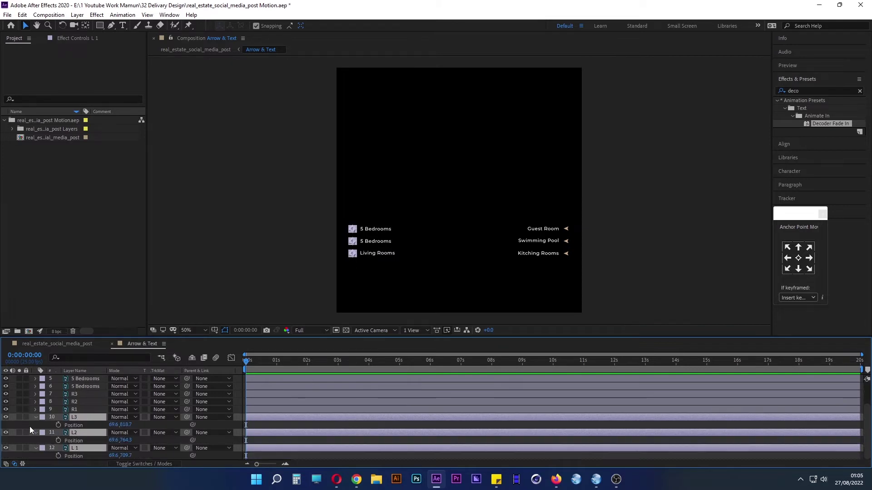
pyautogui.click(58, 425)
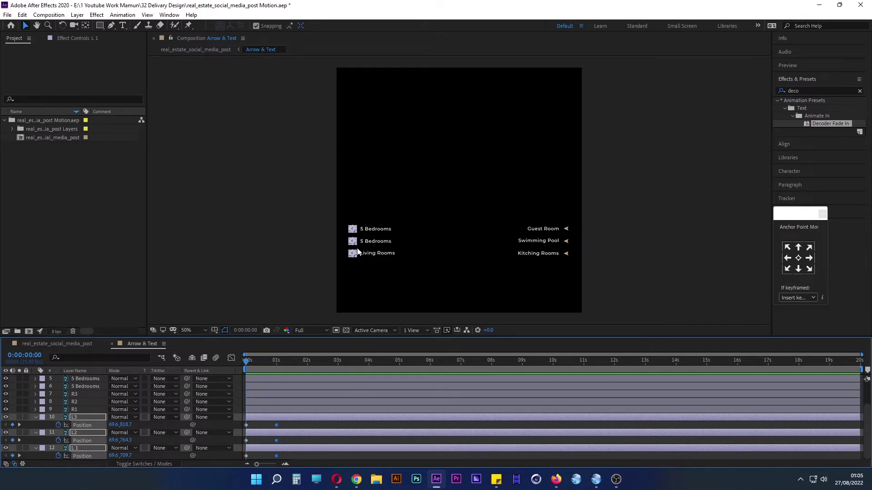
# Move the three left arrows off to the left at 0 s, preview, and select their keyframes.
pyautogui.moveTo(358, 252); pyautogui.dragTo(332, 232)
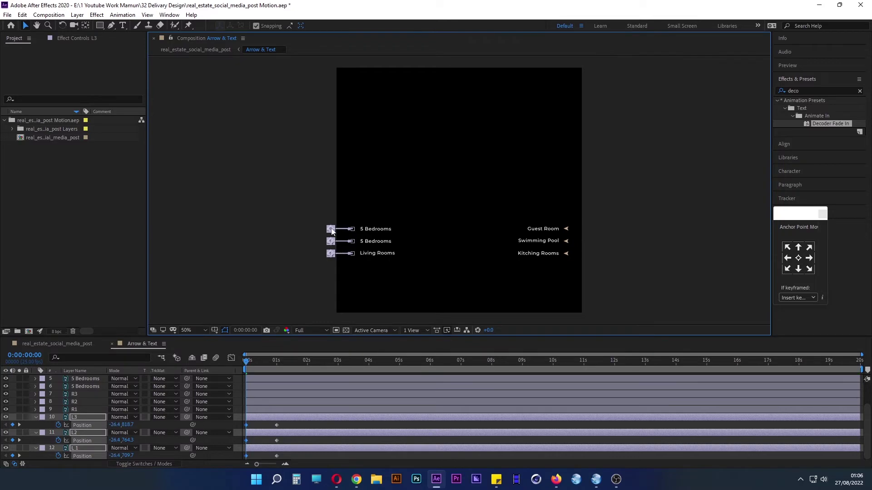
pyautogui.click(300, 291)
pyautogui.press('space')
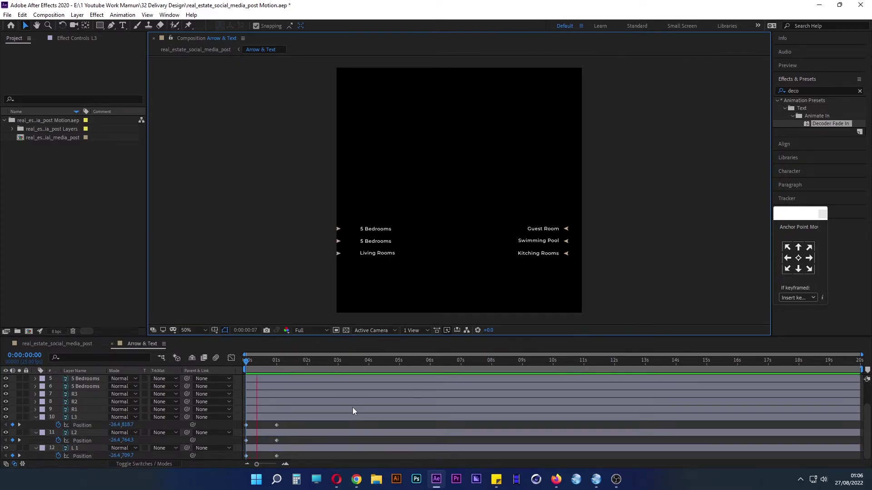
pyautogui.press('space')
pyautogui.moveTo(291, 363); pyautogui.dragTo(252, 362)
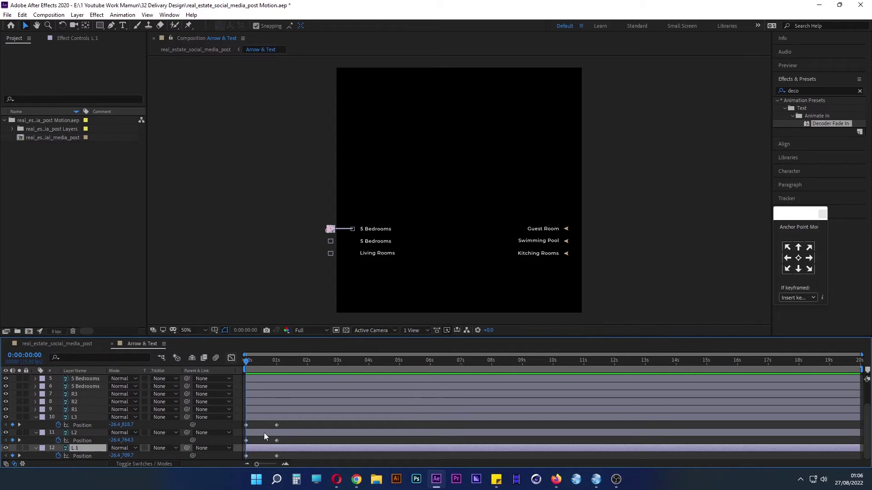
pyautogui.moveTo(263, 433); pyautogui.dragTo(276, 429)
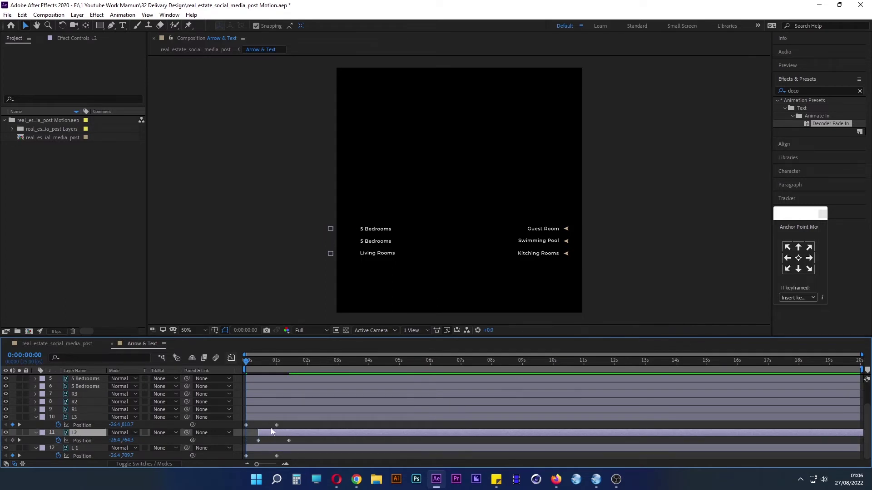
pyautogui.hotkey('ctrl', 'z')
pyautogui.moveTo(299, 423); pyautogui.dragTo(244, 462)
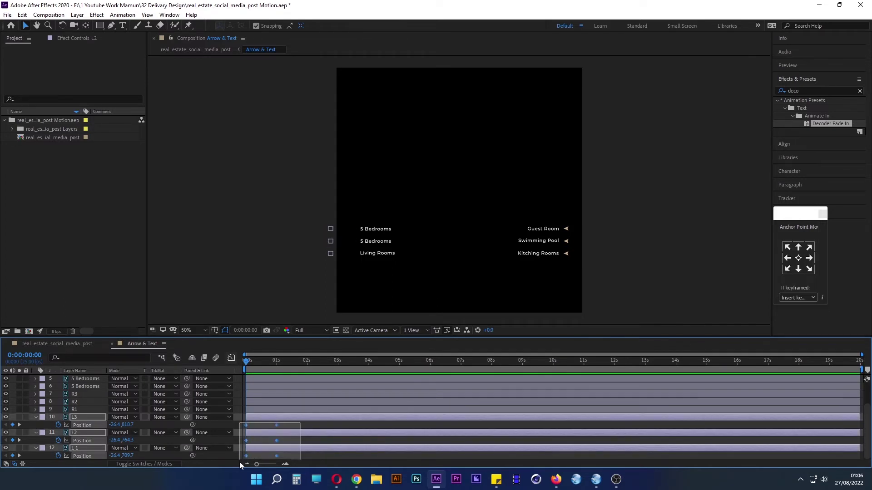
# Apply Easy Ease to the selected arrow Position keyframes.
pyautogui.rightClick(277, 426)
pyautogui.moveTo(336, 419)
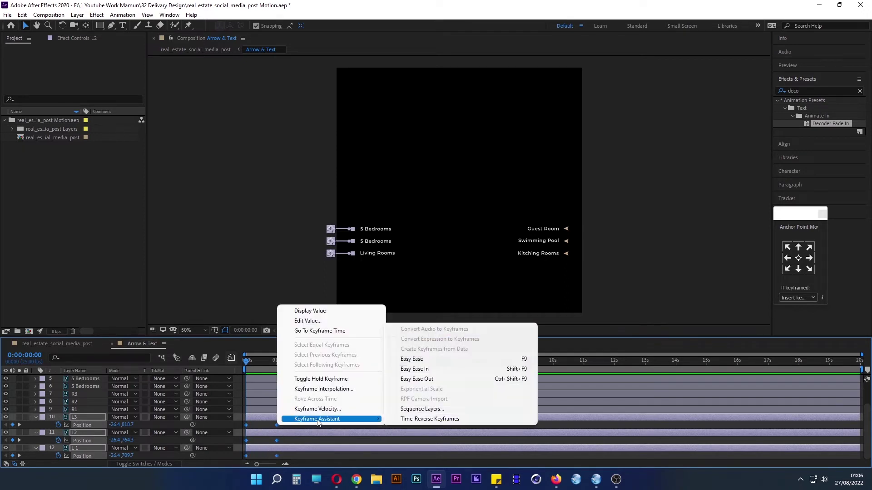
pyautogui.click(418, 361)
pyautogui.click(340, 424)
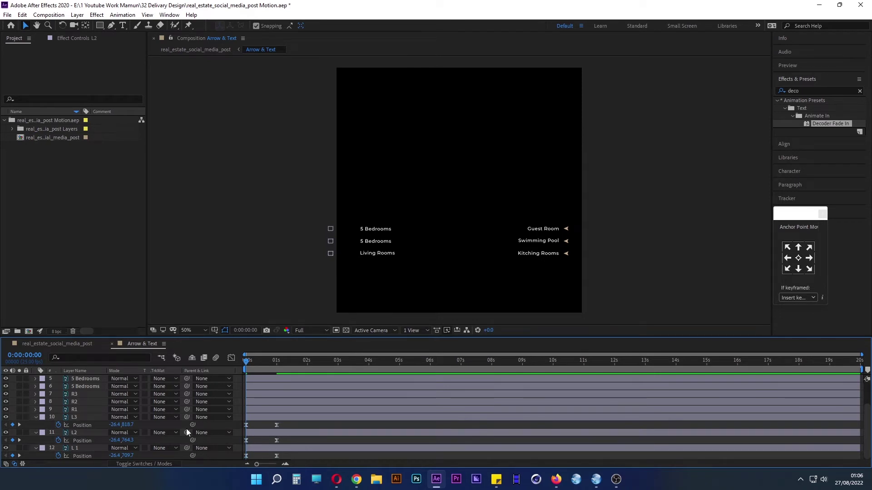
# Delay the L2 arrow's slide by about 0.4 seconds and check its motion.
pyautogui.click(80, 448)
pyautogui.moveTo(268, 432)
pyautogui.mouseDown()
pyautogui.moveTo(284, 433)
pyautogui.moveTo(293, 418)
pyautogui.moveTo(308, 422)
pyautogui.mouseUp()
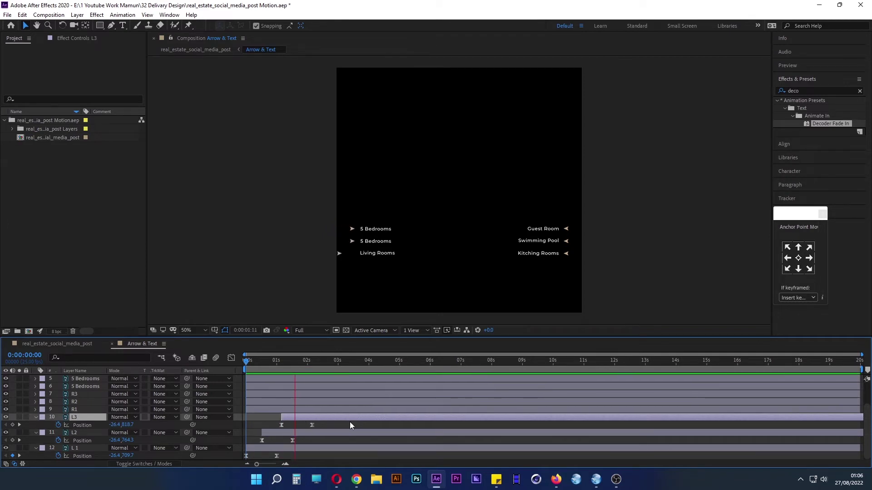
pyautogui.moveTo(328, 358)
pyautogui.mouseDown()
pyautogui.moveTo(244, 375)
pyautogui.moveTo(257, 395)
pyautogui.mouseUp()
pyautogui.click(274, 433)
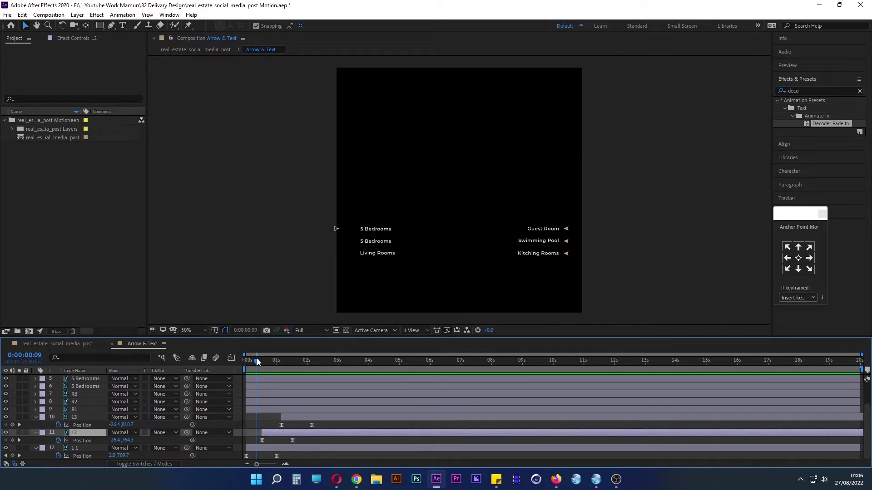
pyautogui.moveTo(257, 358); pyautogui.dragTo(282, 368)
pyautogui.press(';')
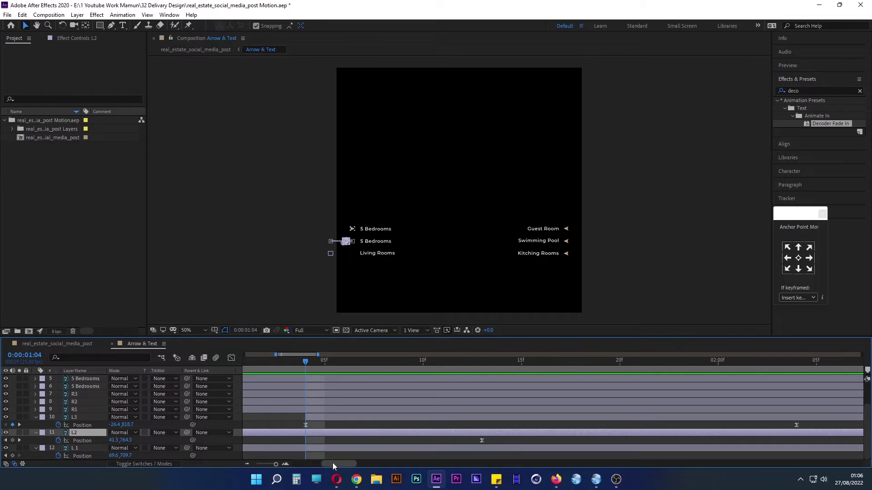
pyautogui.press(';')
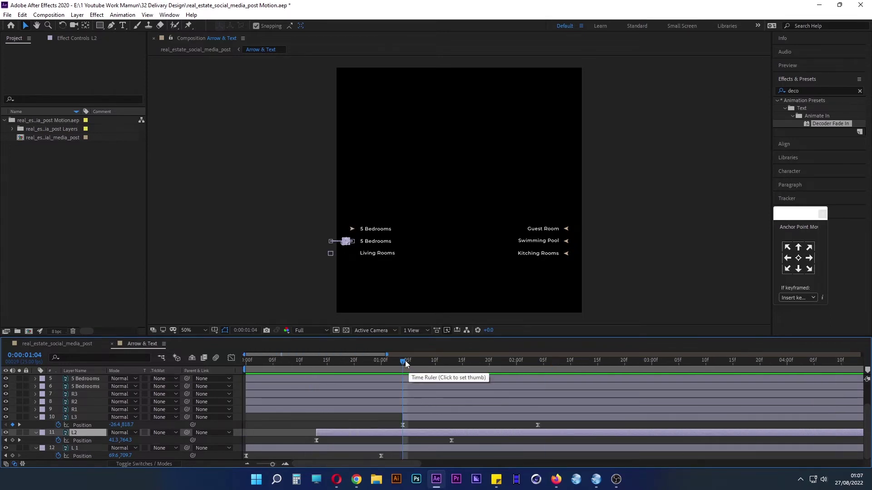
pyautogui.moveTo(405, 361)
pyautogui.mouseDown()
pyautogui.moveTo(366, 390)
pyautogui.moveTo(391, 410)
pyautogui.mouseUp()
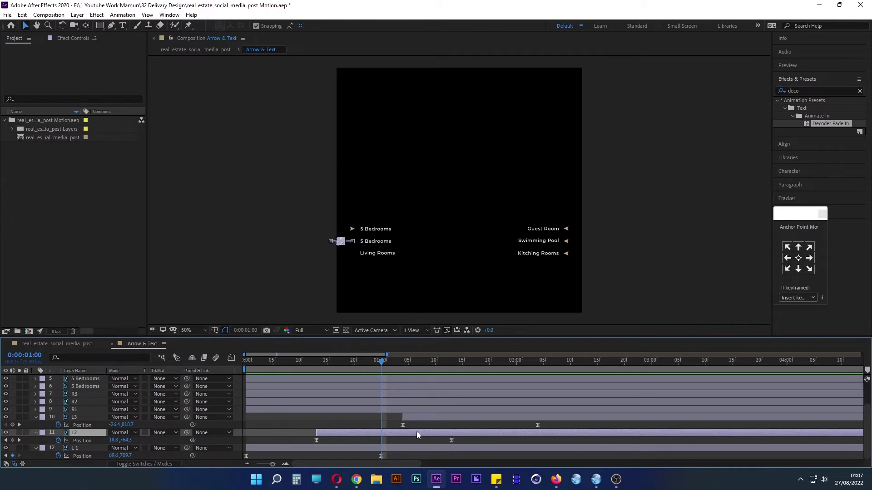
# Fine-tune the L2 and L3 slides so L3 enters about one second in, previewing the stagger.
pyautogui.moveTo(417, 432); pyautogui.dragTo(415, 431)
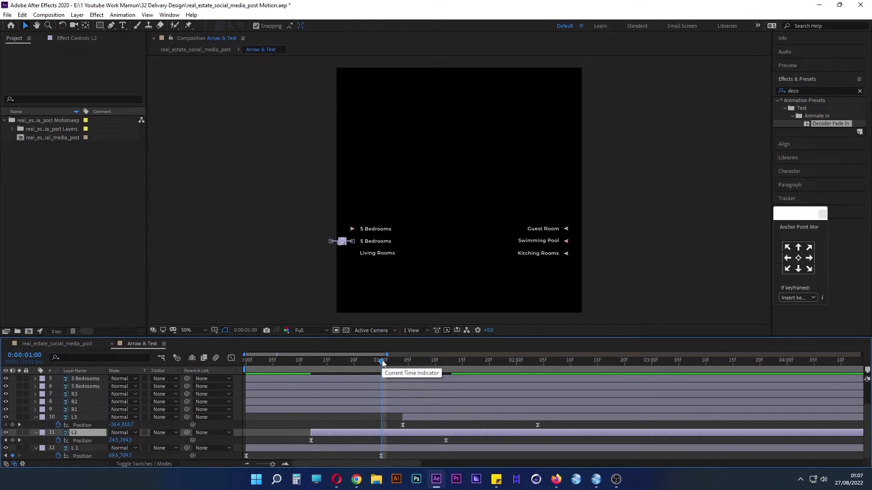
pyautogui.moveTo(415, 419); pyautogui.dragTo(398, 417)
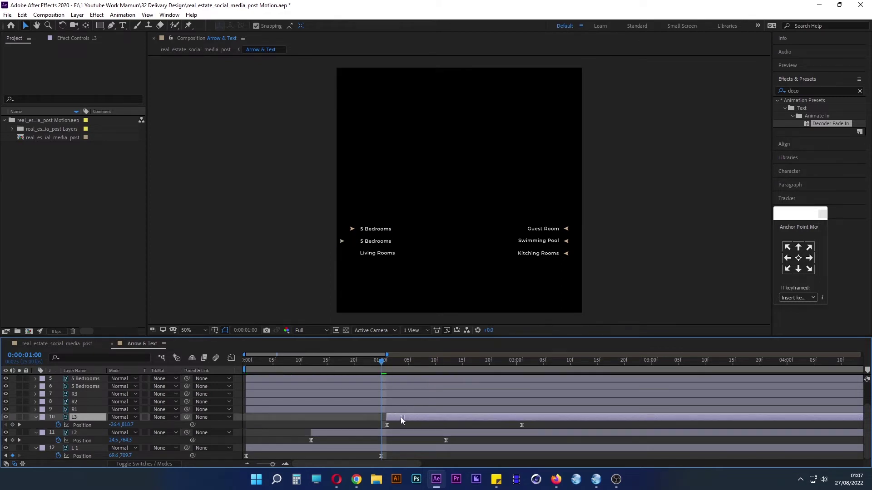
pyautogui.moveTo(381, 360); pyautogui.dragTo(214, 374)
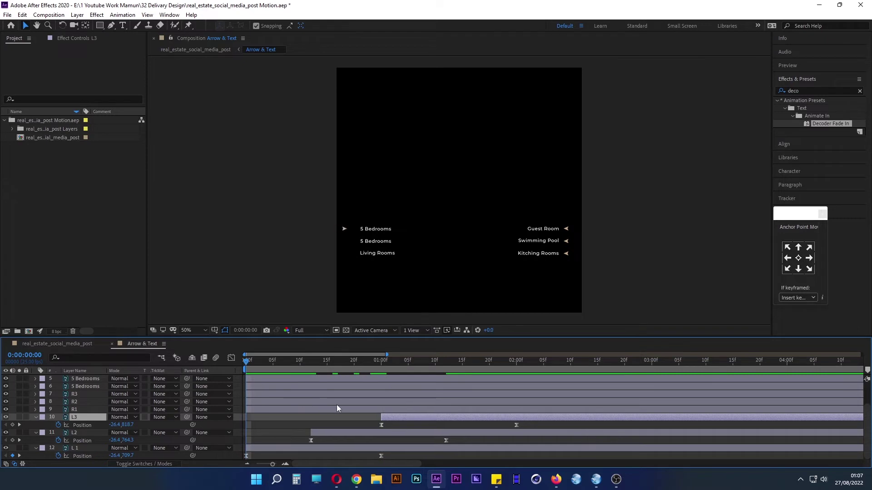
pyautogui.press('space')
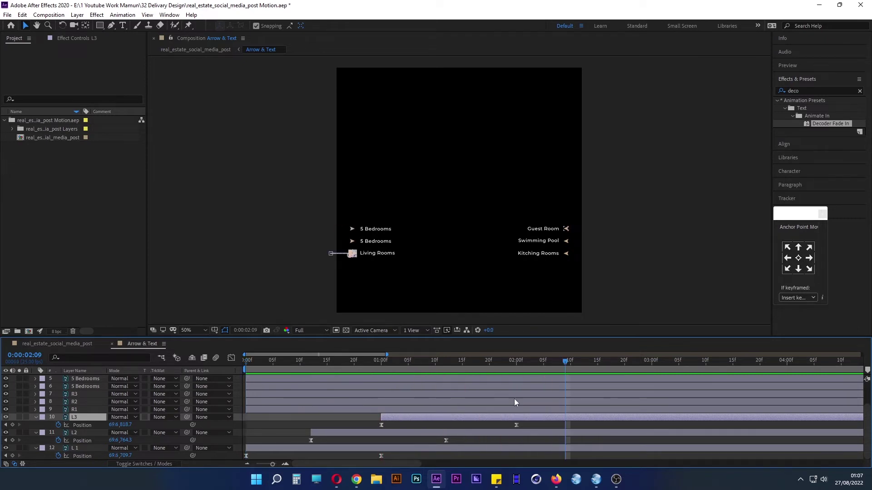
pyautogui.moveTo(554, 368)
pyautogui.mouseDown()
pyautogui.moveTo(409, 372)
pyautogui.moveTo(500, 386)
pyautogui.mouseUp()
pyautogui.hotkey('ctrl', 'z')
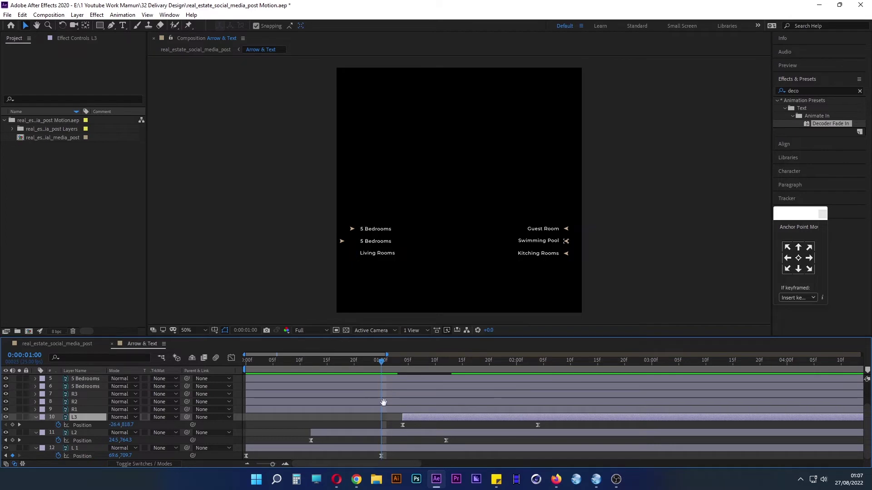
pyautogui.press('space')
pyautogui.moveTo(433, 418); pyautogui.dragTo(412, 419)
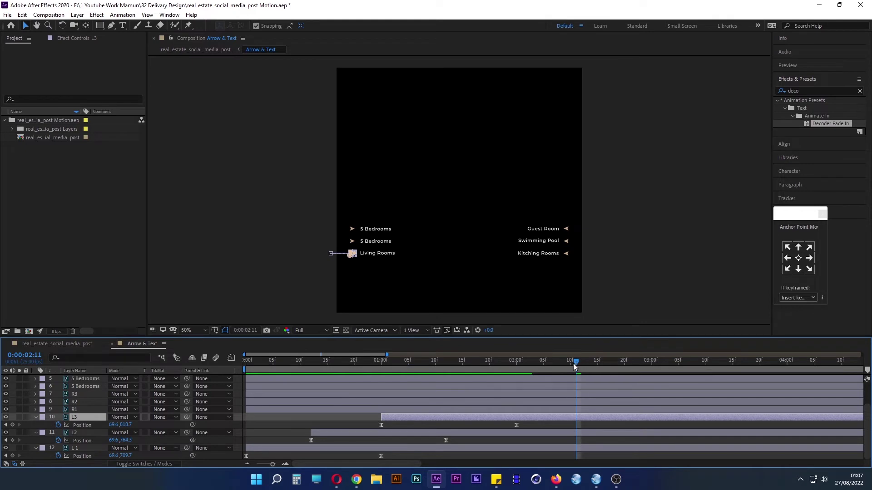
pyautogui.moveTo(574, 365); pyautogui.dragTo(380, 369)
# Convert the selected 5 Bedrooms text layers to editable text.
pyautogui.click(388, 232)
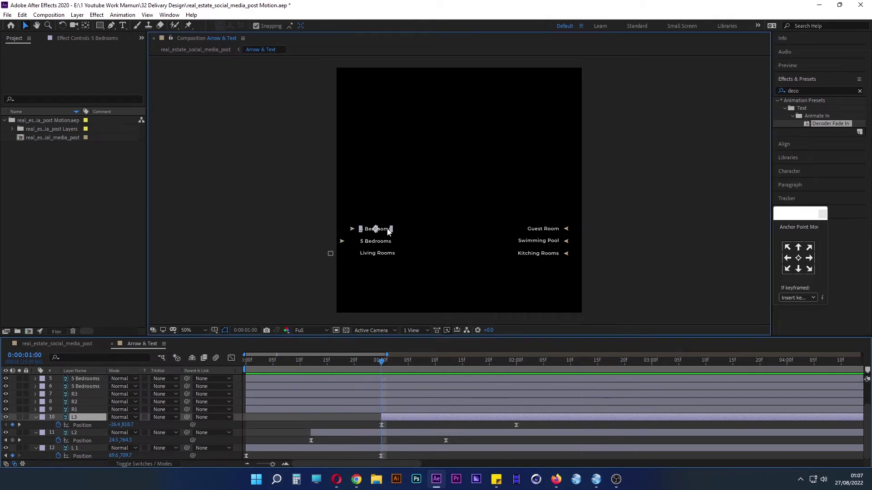
pyautogui.keyDown('shift'); pyautogui.click(385, 243); pyautogui.keyUp('shift')
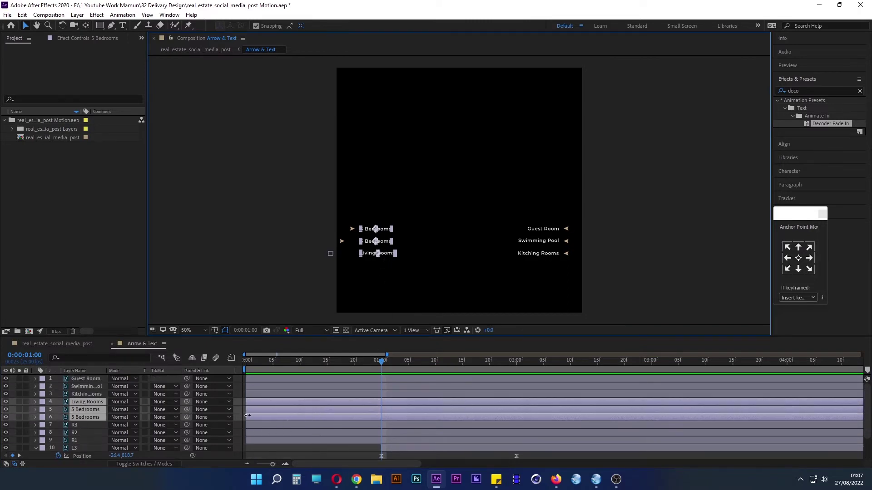
pyautogui.rightClick(92, 408)
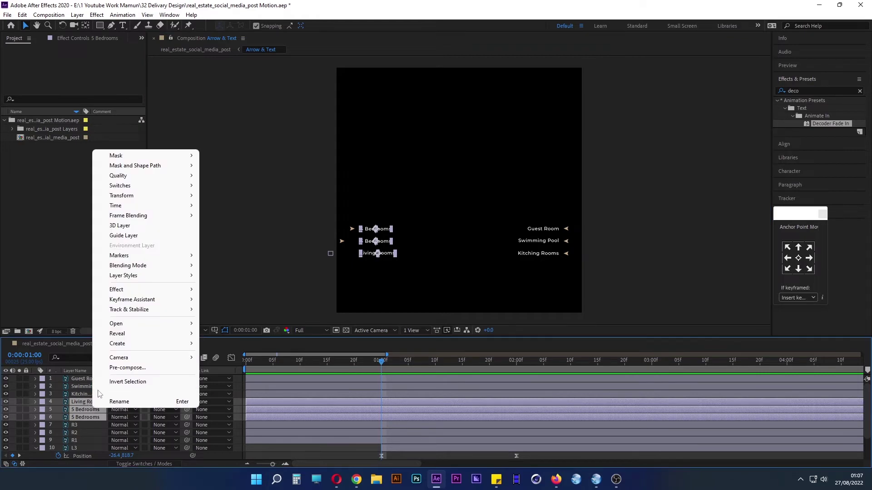
pyautogui.moveTo(150, 344)
pyautogui.click(236, 343)
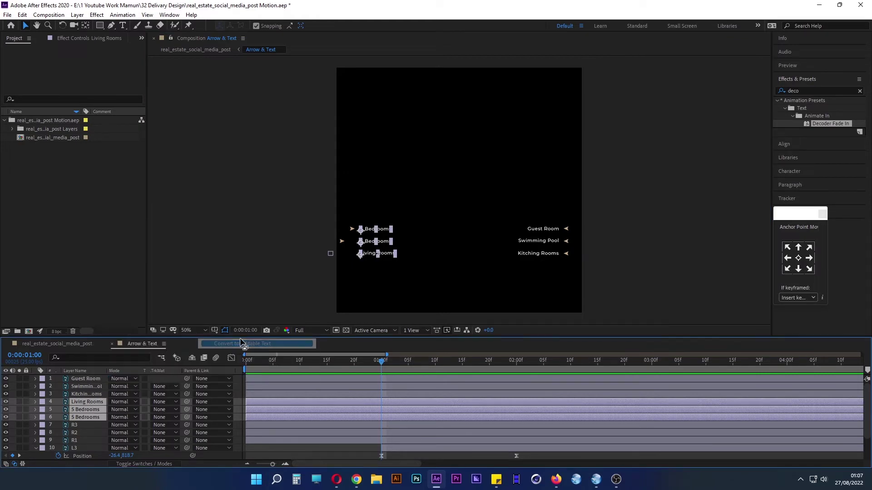
# Apply the Typewriter preset to the left text layers and scrub to watch them type on.
pyautogui.moveTo(866, 113); pyautogui.dragTo(833, 111)
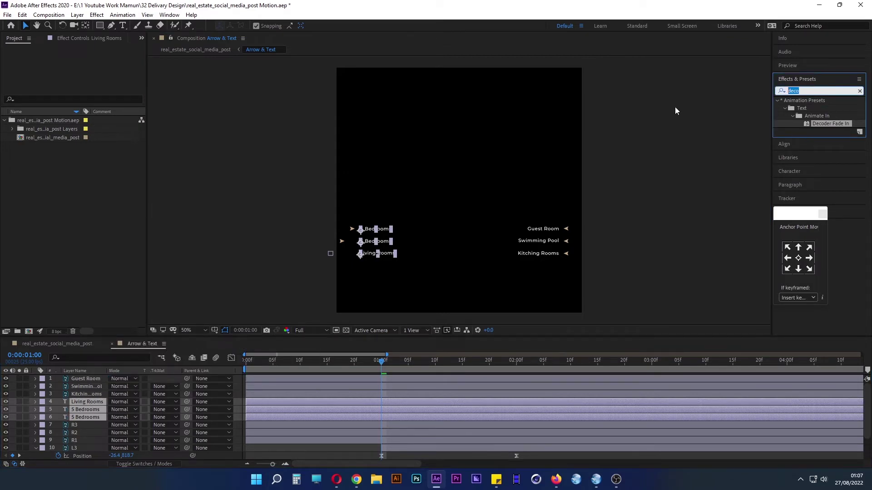
pyautogui.write('ty')
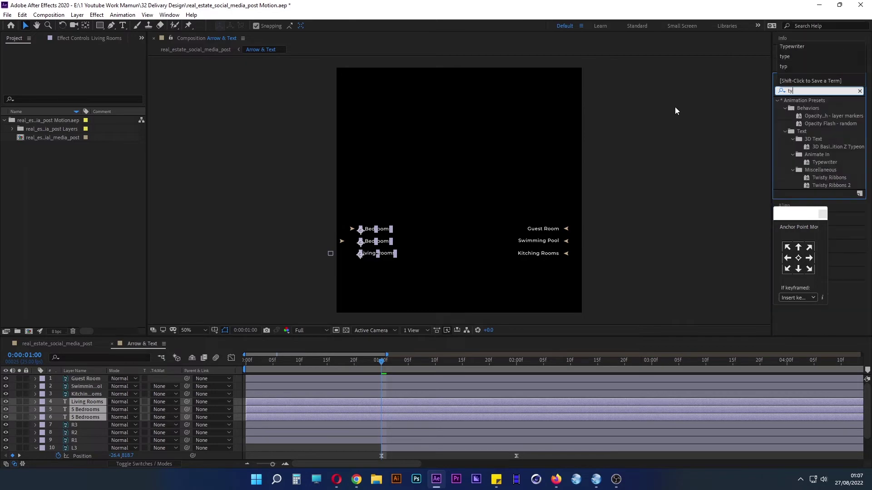
pyautogui.write('pe')
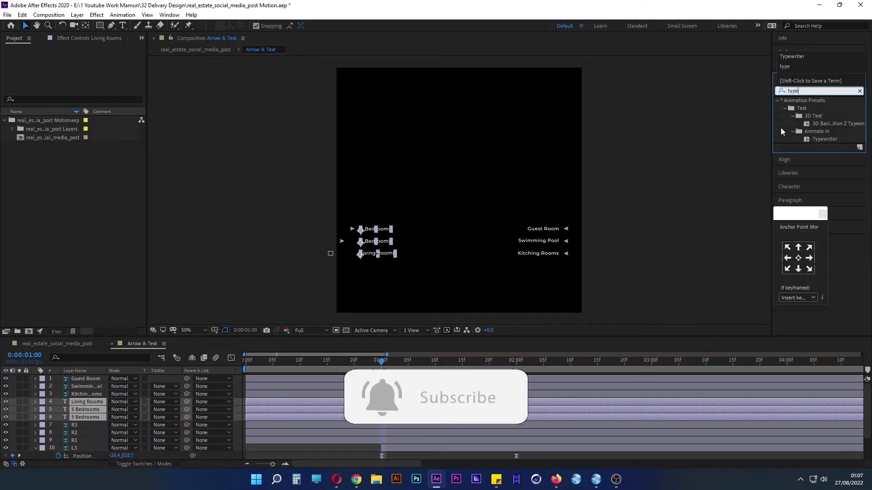
pyautogui.doubleClick(823, 139)
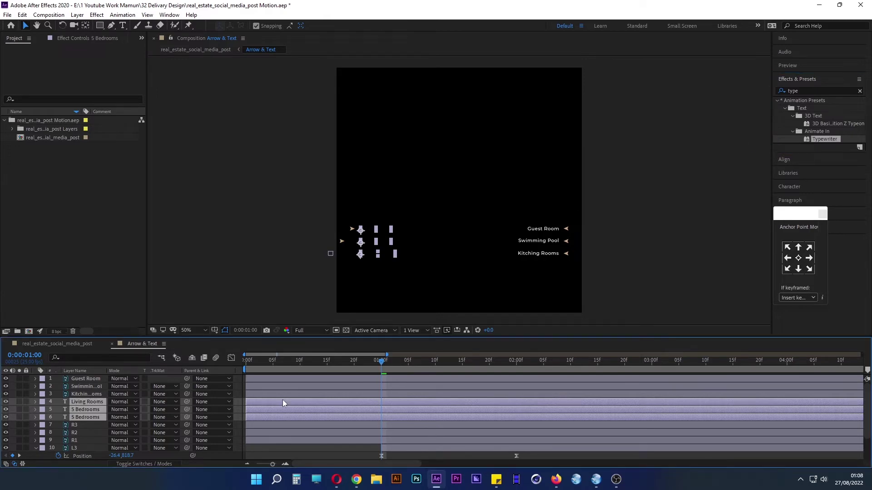
pyautogui.press('u')
pyautogui.click(459, 408)
pyautogui.keyDown('alt'); pyautogui.scroll(-5, 390, 418); pyautogui.keyUp('alt')
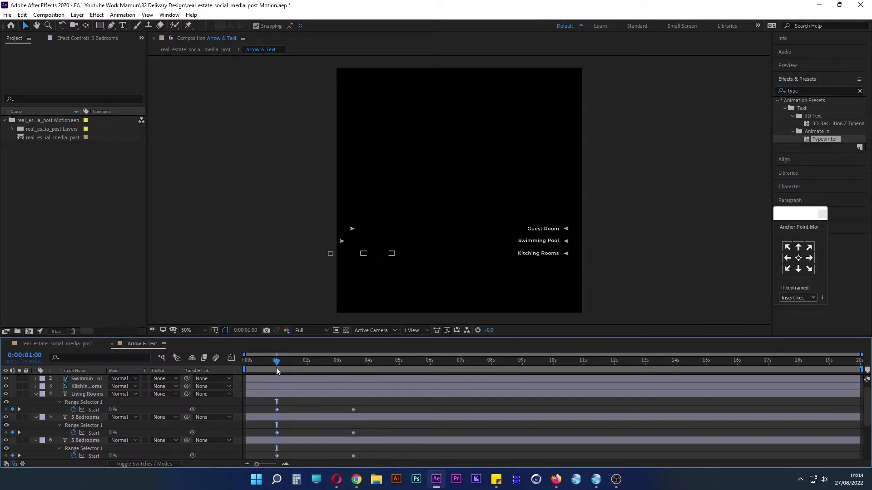
pyautogui.moveTo(276, 368)
pyautogui.mouseDown()
pyautogui.moveTo(371, 361)
pyautogui.moveTo(205, 377)
pyautogui.mouseUp()
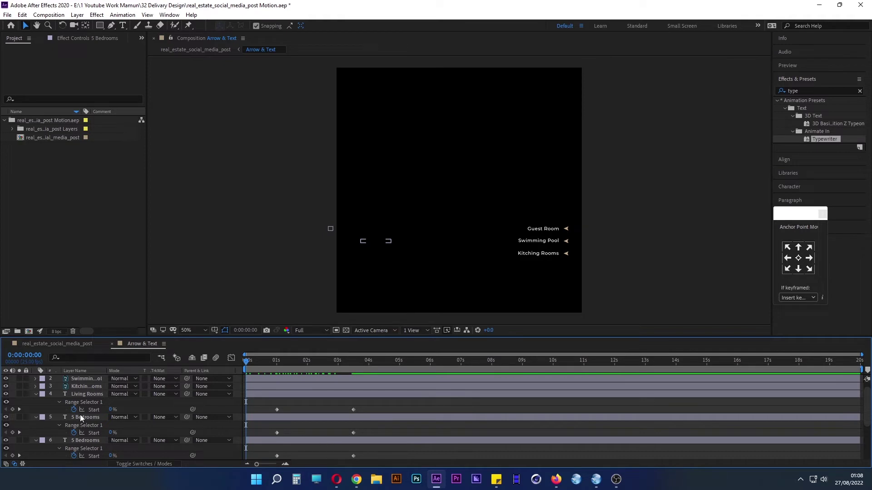
# Collapse the text layers' properties, review the arrows, and select the Living Rooms and 5 Bedrooms layers.
pyautogui.click(35, 394)
pyautogui.click(37, 404)
pyautogui.click(37, 407)
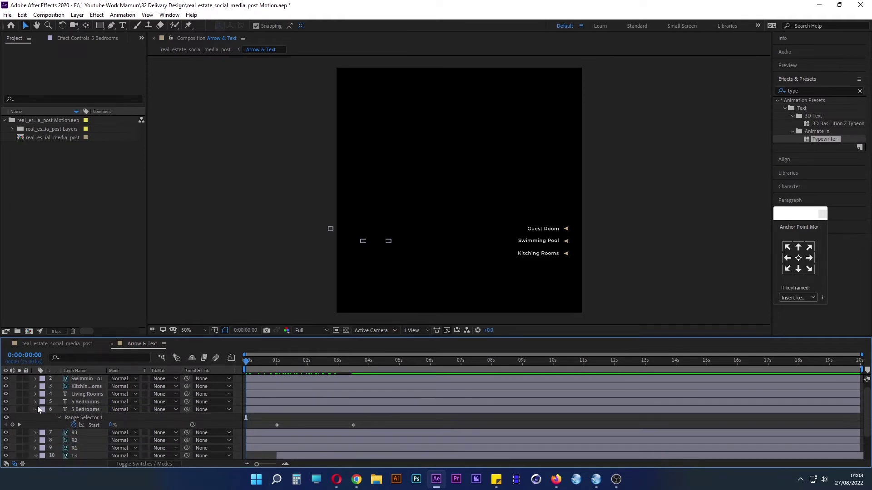
pyautogui.scroll(-3, 336, 430)
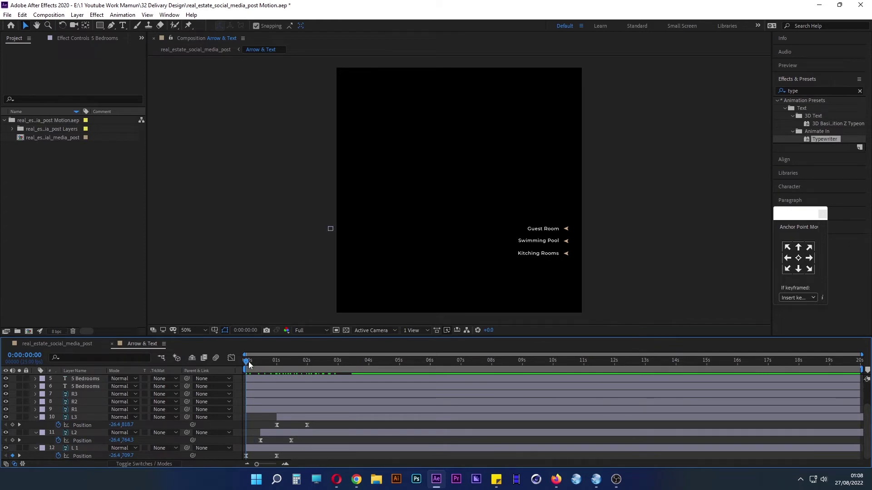
pyautogui.moveTo(248, 362); pyautogui.dragTo(287, 367)
pyautogui.scroll(3, 103, 426)
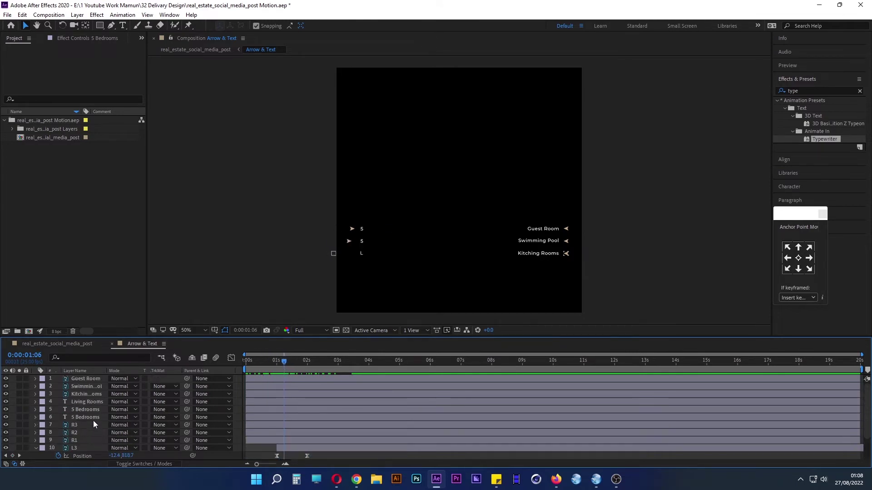
pyautogui.click(91, 416)
pyautogui.click(92, 411)
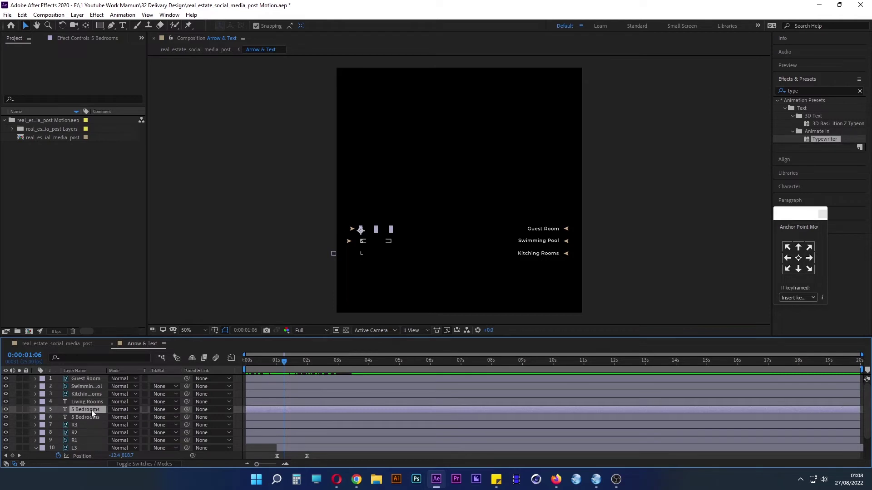
pyautogui.click(91, 399)
pyautogui.click(90, 415)
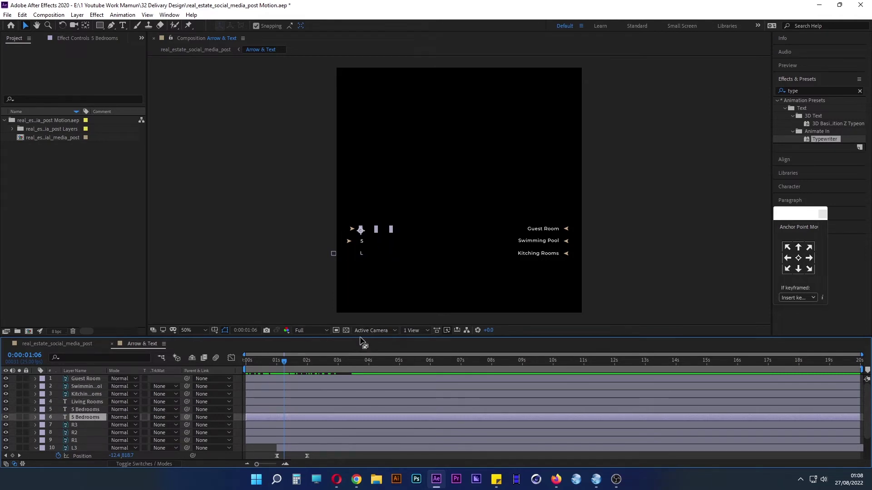
pyautogui.moveTo(362, 342); pyautogui.dragTo(363, 234)
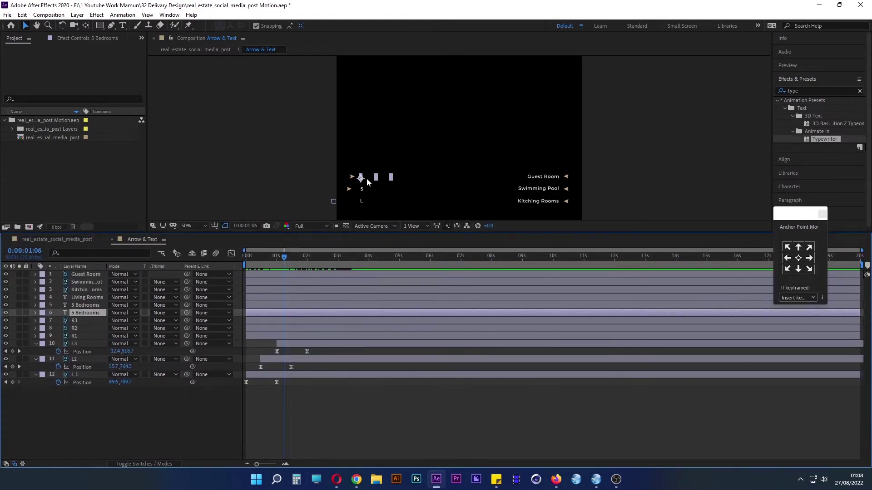
# Select the three left text layers and delay their start times.
pyautogui.scroll(4, 379, 178)
pyautogui.moveTo(392, 171); pyautogui.dragTo(461, 100)
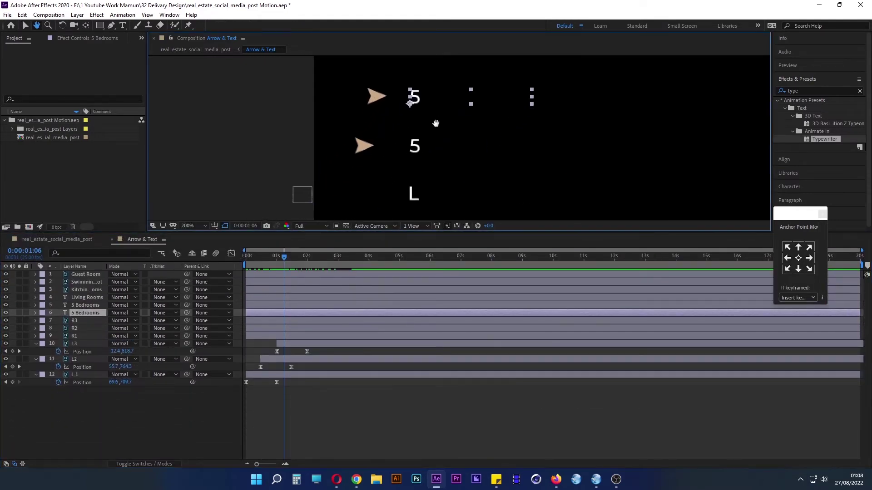
pyautogui.press('v')
pyautogui.click(292, 385)
pyautogui.click(89, 313)
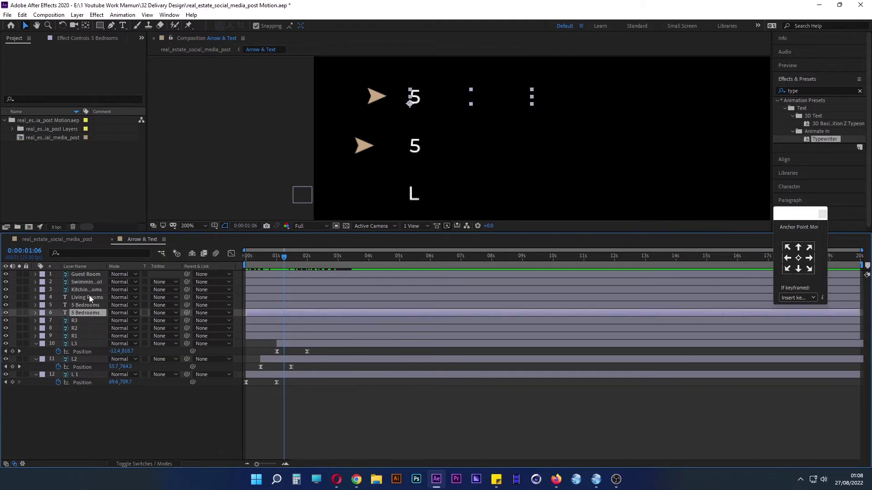
pyautogui.keyDown('shift'); pyautogui.click(89, 297); pyautogui.keyUp('shift')
pyautogui.press('Home')
pyautogui.moveTo(258, 298)
pyautogui.mouseDown()
pyautogui.moveTo(292, 300)
pyautogui.moveTo(282, 313)
pyautogui.mouseUp()
pyautogui.moveTo(258, 254); pyautogui.dragTo(280, 255)
pyautogui.moveTo(279, 314); pyautogui.dragTo(284, 312)
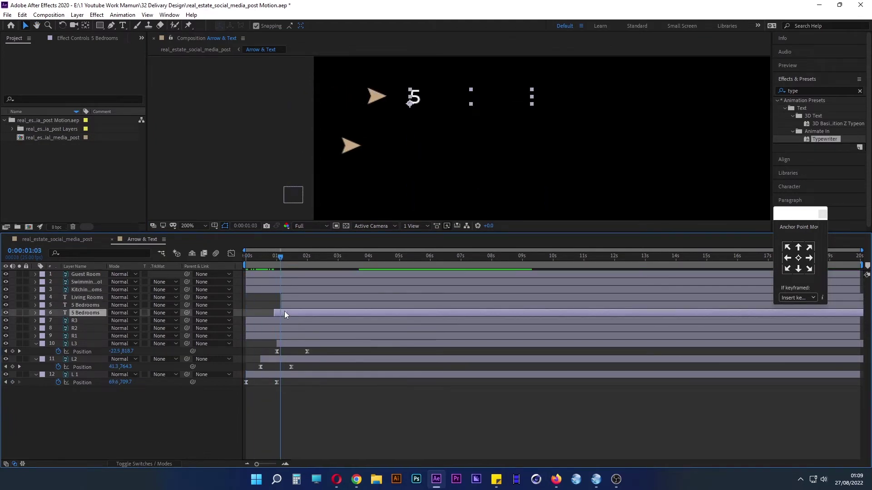
# Offset the upper 5 Bedrooms and Living Rooms text starts and preview the timing.
pyautogui.moveTo(279, 258); pyautogui.dragTo(292, 258)
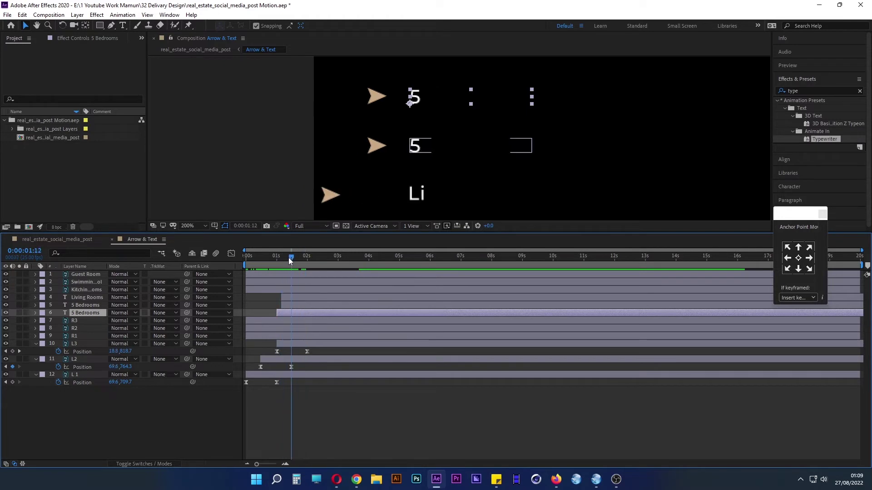
pyautogui.moveTo(301, 306); pyautogui.dragTo(311, 306)
pyautogui.click(317, 257)
pyautogui.moveTo(317, 257); pyautogui.dragTo(309, 260)
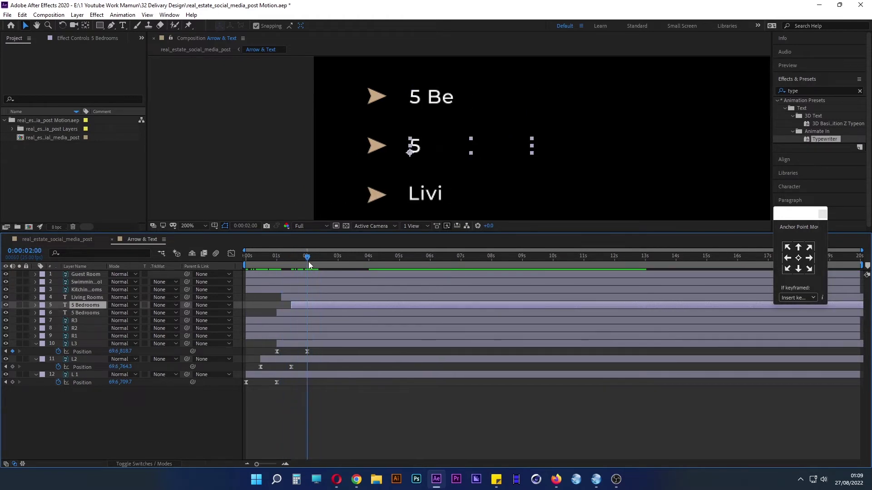
pyautogui.moveTo(312, 298); pyautogui.dragTo(337, 295)
pyautogui.moveTo(290, 257); pyautogui.dragTo(235, 259)
pyautogui.press('space')
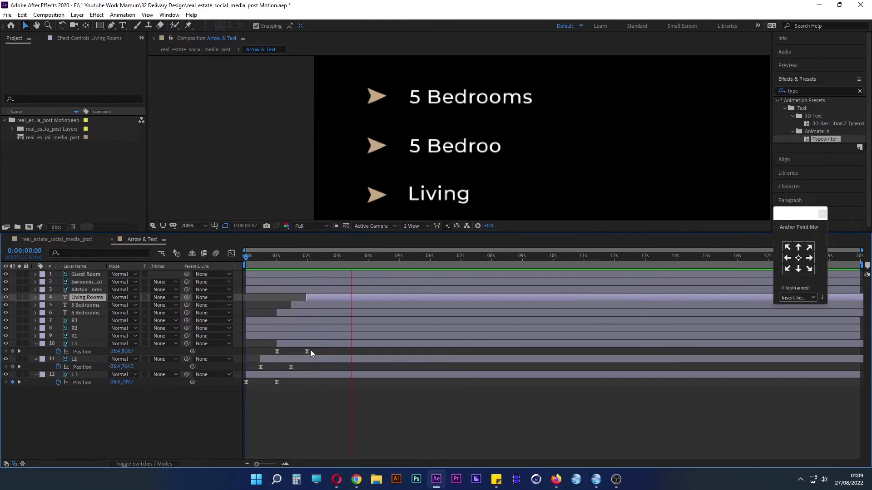
pyautogui.moveTo(405, 258)
pyautogui.mouseDown()
pyautogui.moveTo(333, 258)
pyautogui.moveTo(344, 261)
pyautogui.mouseUp()
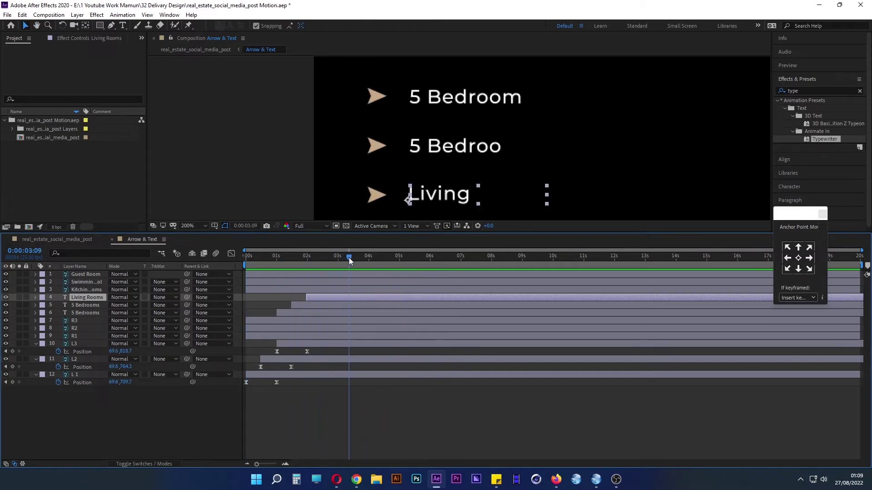
# Shift the L2, 5 Bedrooms, L3 and Living Rooms bars later so each row follows the last.
pyautogui.moveTo(291, 360); pyautogui.dragTo(366, 359)
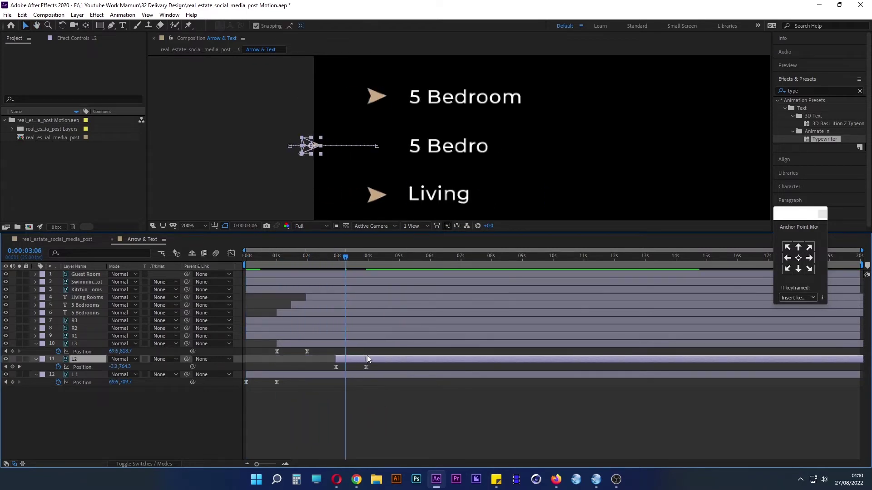
pyautogui.moveTo(314, 305); pyautogui.dragTo(386, 305)
pyautogui.moveTo(346, 258); pyautogui.dragTo(427, 259)
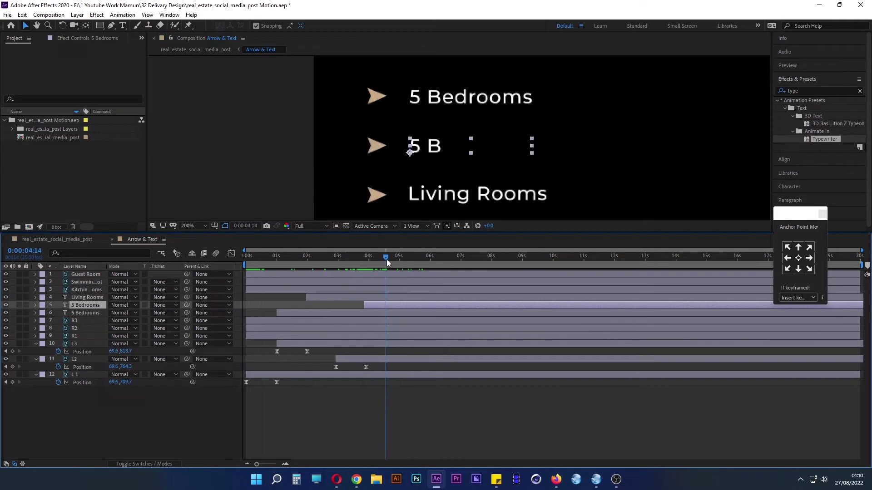
pyautogui.moveTo(318, 344); pyautogui.dragTo(459, 344)
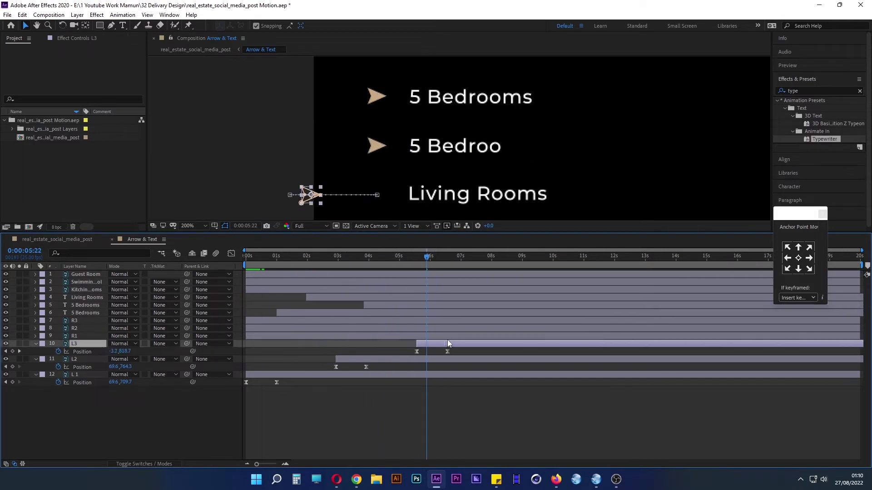
pyautogui.moveTo(369, 300); pyautogui.dragTo(510, 300)
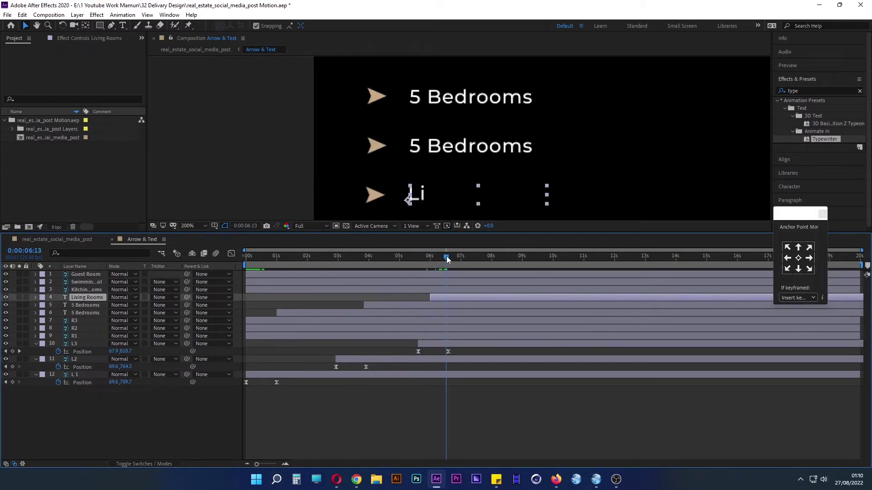
pyautogui.click(437, 258)
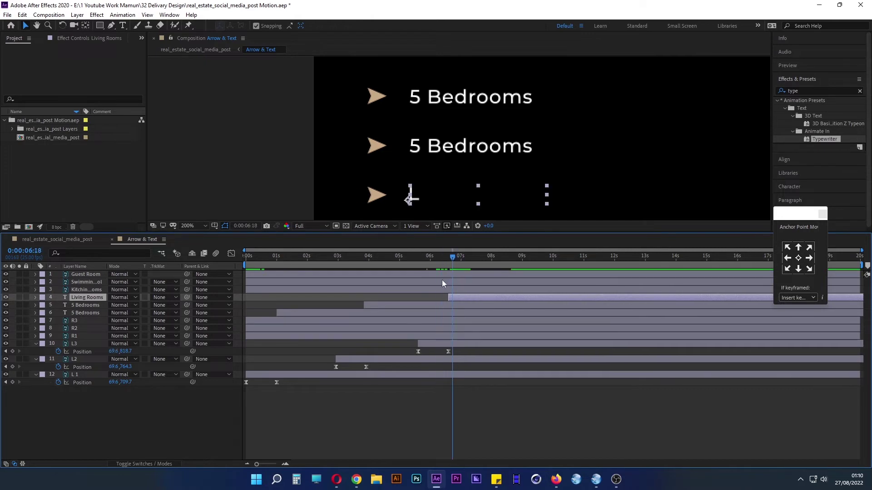
pyautogui.press('space')
pyautogui.press('space')
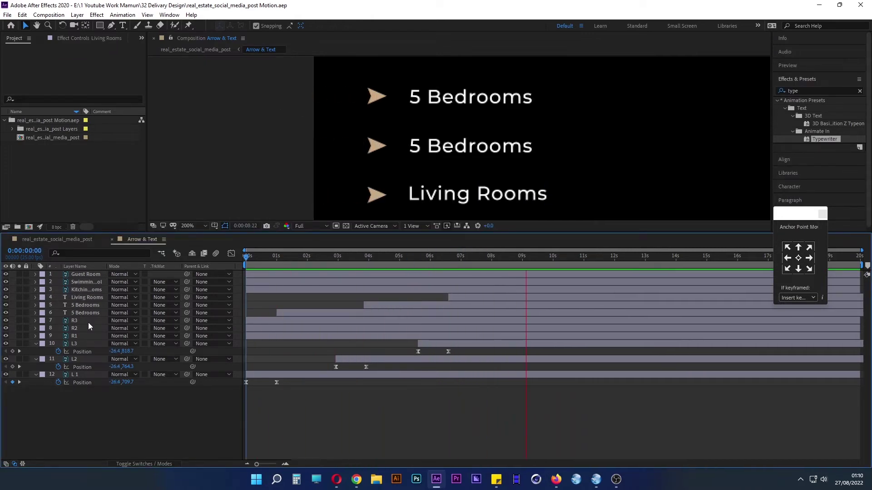
# Compress the left texts' Typewriter Start keyframes so they type on faster.
pyautogui.click(472, 297)
pyautogui.keyDown('shift'); pyautogui.click(457, 313); pyautogui.keyUp('shift')
pyautogui.press('u')
pyautogui.hotkey('ctrl', 'alt', 'a')
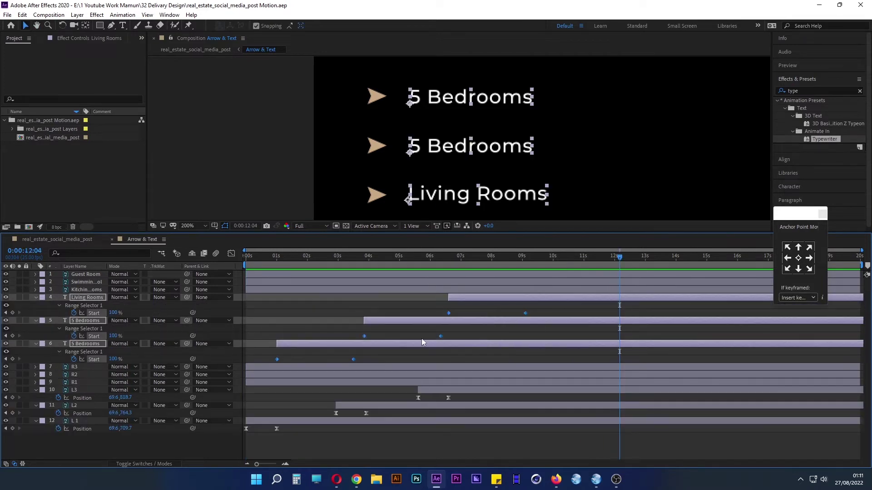
pyautogui.moveTo(525, 313)
pyautogui.mouseDown()
pyautogui.moveTo(451, 313)
pyautogui.moveTo(378, 327)
pyautogui.moveTo(449, 313)
pyautogui.mouseUp()
pyautogui.click(475, 309)
# Retime the Living Rooms and 5 Bedrooms typing keyframes and preview the faster typing.
pyautogui.click(278, 268)
pyautogui.click(307, 268)
pyautogui.hotkey('ctrl', 'alt', 'a')
pyautogui.moveTo(312, 336); pyautogui.dragTo(364, 336)
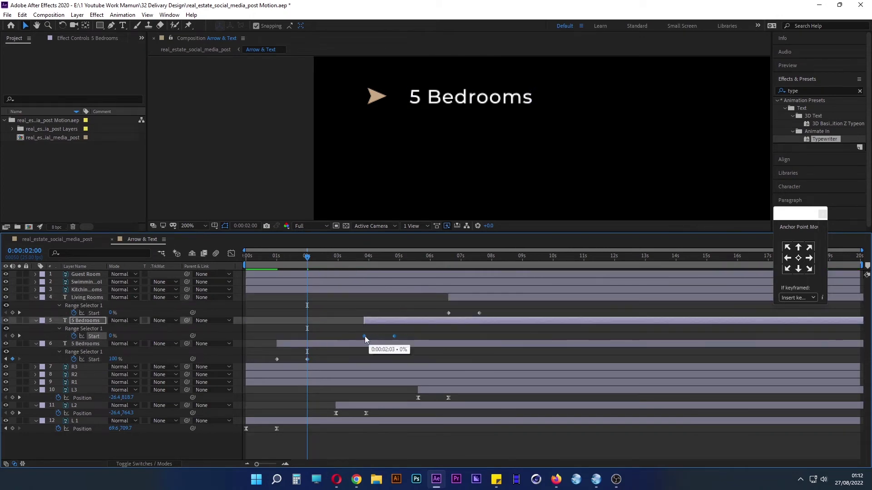
pyautogui.click(370, 268)
pyautogui.press('space')
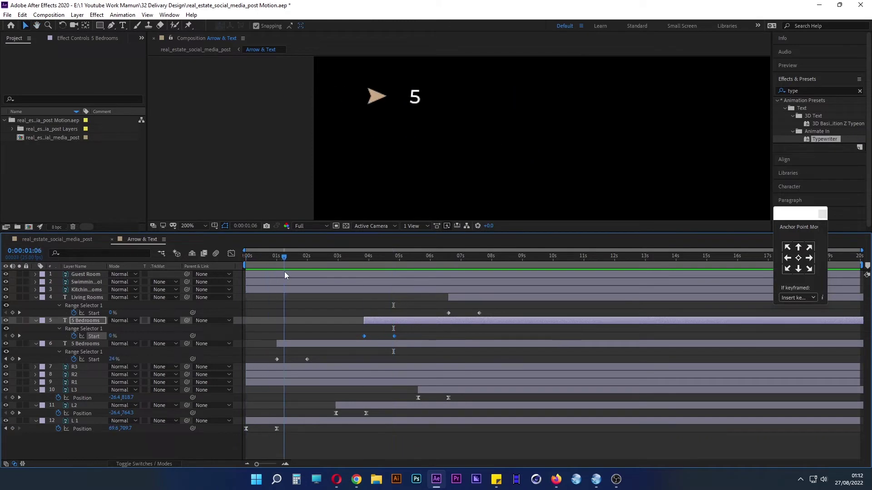
pyautogui.click(307, 269)
# Slide L2, 5 Bedrooms, L3 and Living Rooms earlier so rows follow closely, then save.
pyautogui.moveTo(414, 405); pyautogui.dragTo(376, 405)
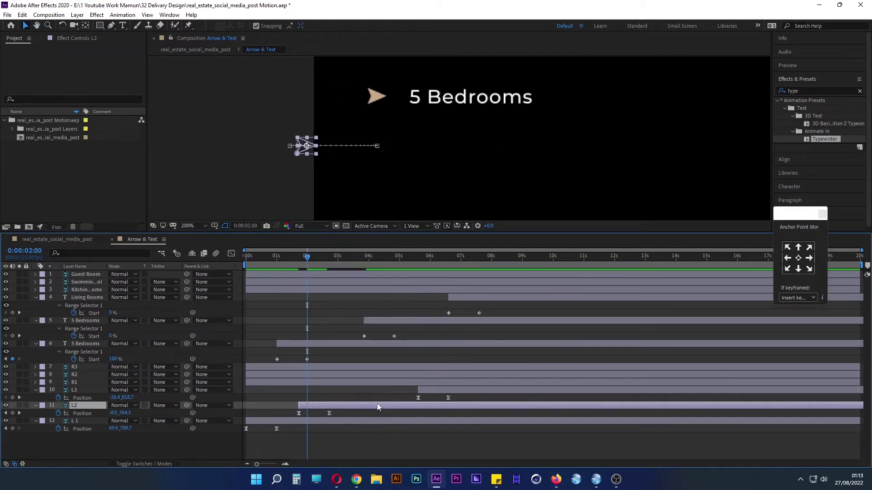
pyautogui.moveTo(412, 320); pyautogui.dragTo(373, 318)
pyautogui.moveTo(327, 255)
pyautogui.mouseDown()
pyautogui.moveTo(370, 266)
pyautogui.moveTo(358, 258)
pyautogui.mouseUp()
pyautogui.moveTo(426, 390); pyautogui.dragTo(360, 390)
pyautogui.moveTo(454, 297); pyautogui.dragTo(391, 297)
pyautogui.moveTo(368, 253); pyautogui.dragTo(440, 251)
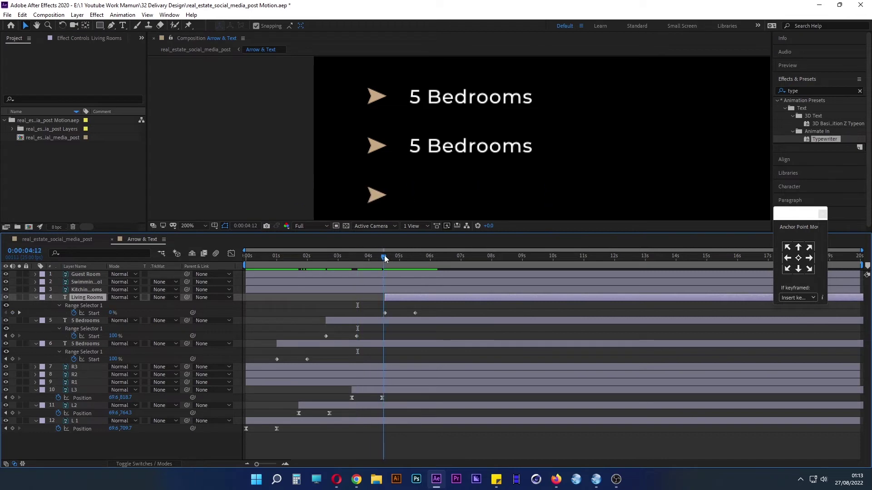
pyautogui.click(466, 438)
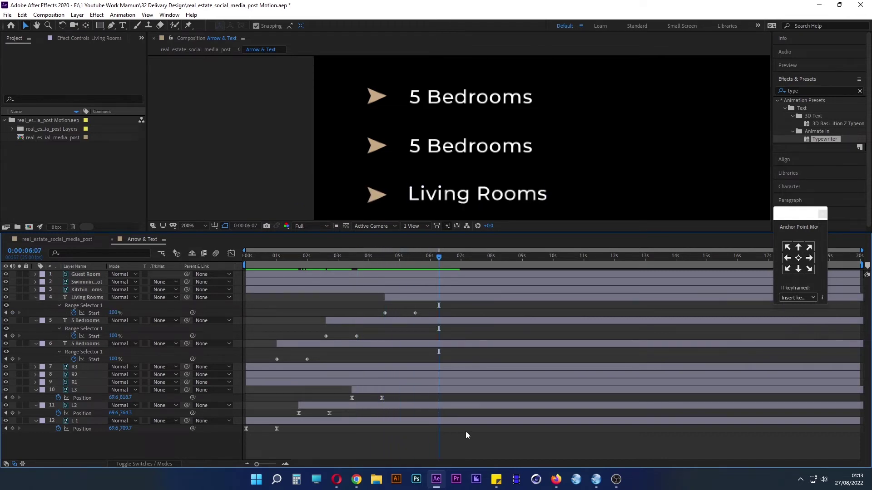
pyautogui.hotkey('ctrl', 's')
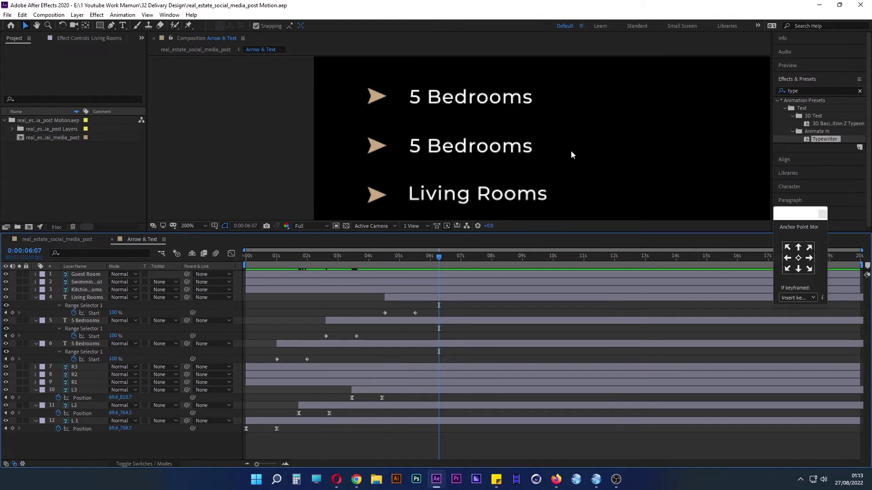
pyautogui.moveTo(571, 151); pyautogui.dragTo(395, 146)
# Select the right arrows beside Kitching Rooms, Swimming Pool and Guest Room.
pyautogui.scroll(-1, 404, 142)
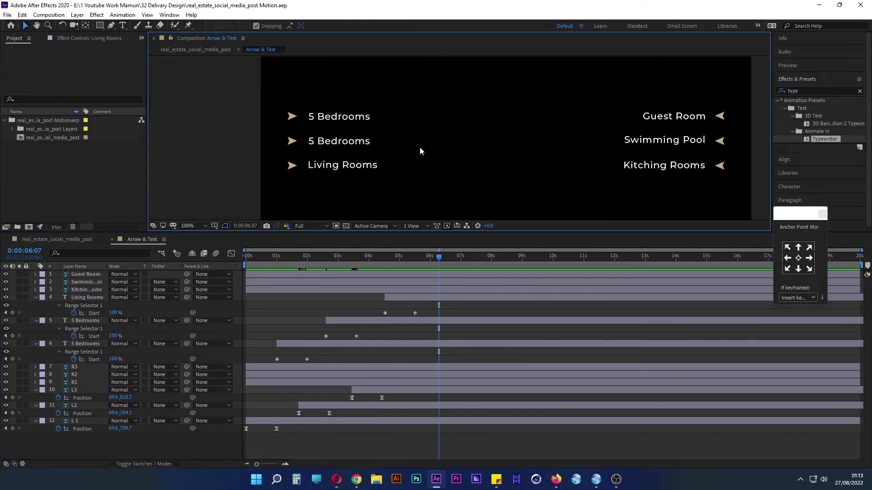
pyautogui.press('v')
pyautogui.moveTo(575, 187); pyautogui.dragTo(479, 171)
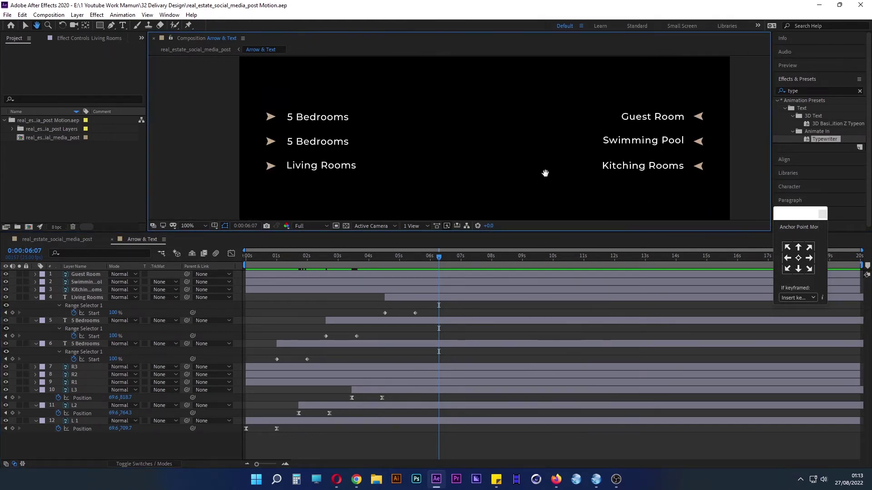
pyautogui.click(625, 166)
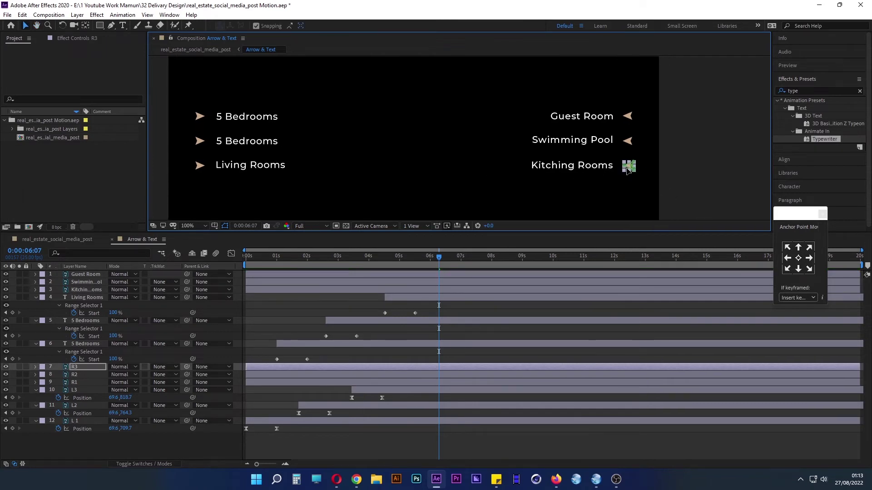
pyautogui.keyDown('shift'); pyautogui.click(628, 141); pyautogui.keyUp('shift')
pyautogui.keyDown('shift'); pyautogui.click(628, 118); pyautogui.keyUp('shift')
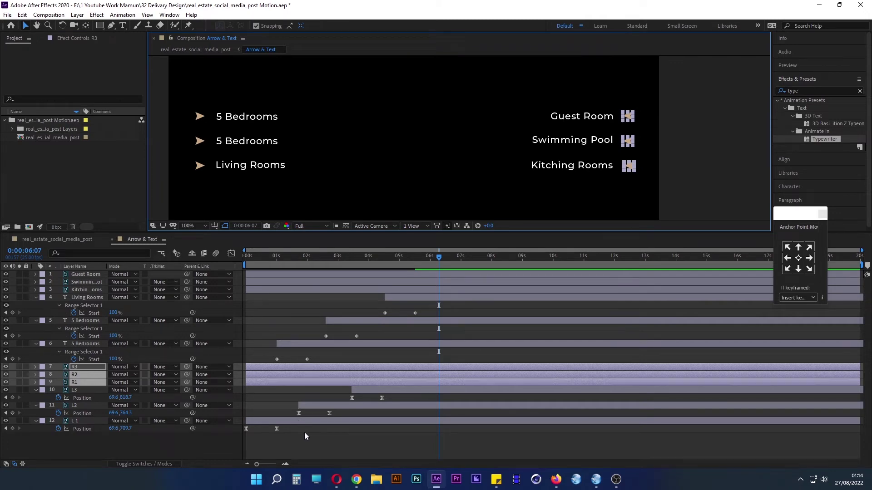
# Add Position keyframes to arrows R1–R3 at 0 s and 1 s.
pyautogui.press('p')
pyautogui.press('Home')
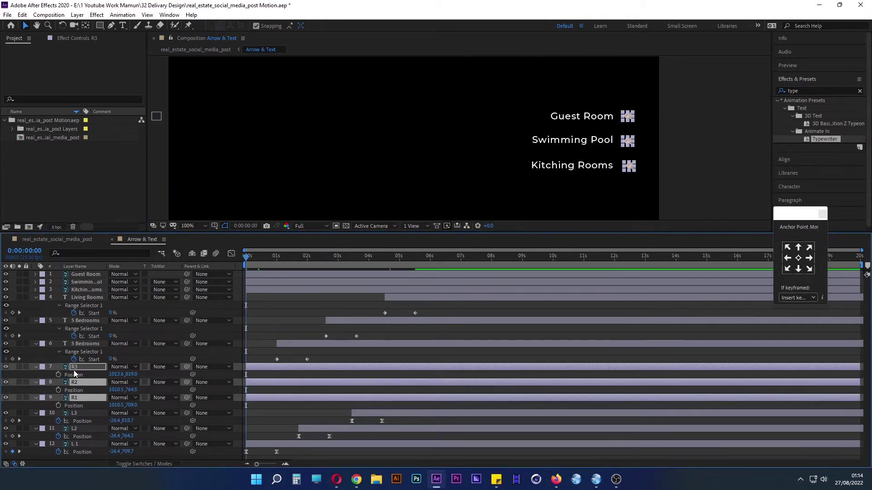
pyautogui.click(58, 374)
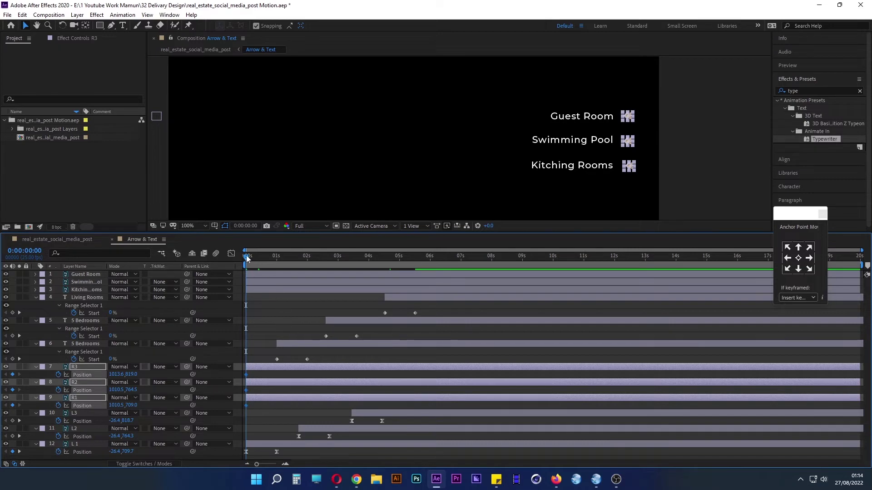
pyautogui.moveTo(246, 258); pyautogui.dragTo(276, 268)
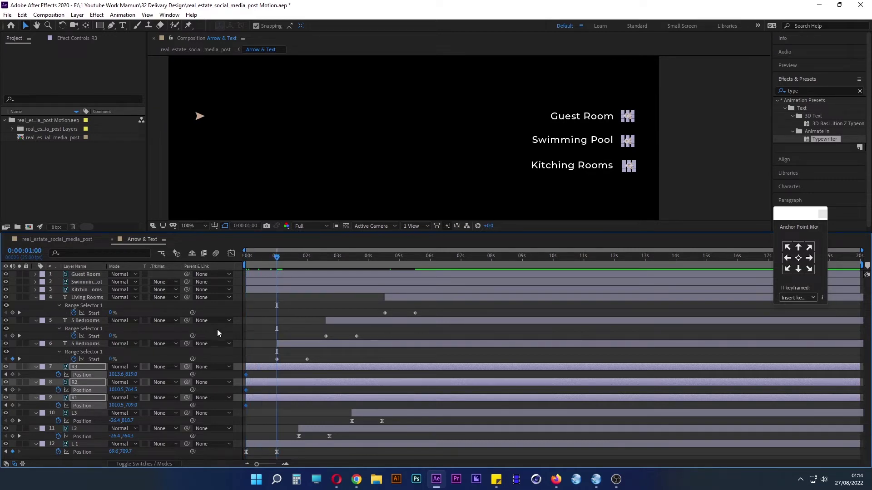
pyautogui.click(13, 374)
pyautogui.click(280, 283)
pyautogui.click(280, 290)
pyautogui.keyDown('shift'); pyautogui.click(283, 275); pyautogui.keyUp('shift')
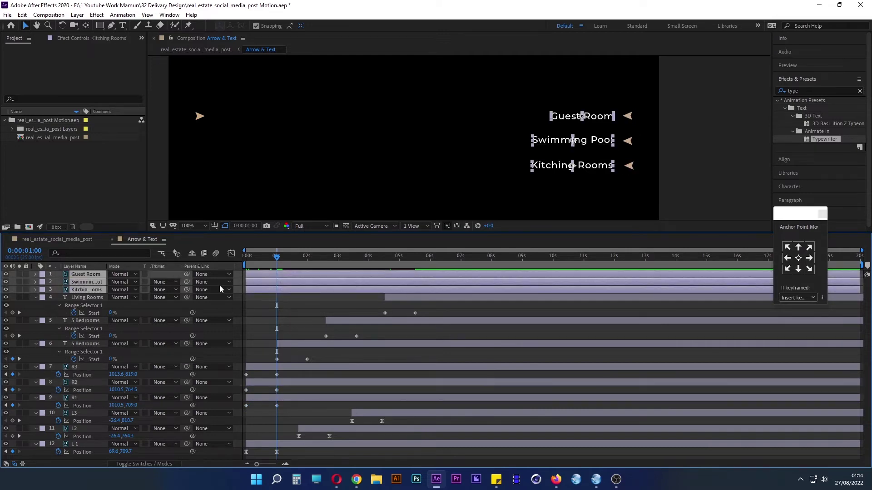
# Apply the Typewriter preset at 0 s to the Guest Room, Swimming Pool and Kitchen Rooms texts.
pyautogui.rightClick(87, 285)
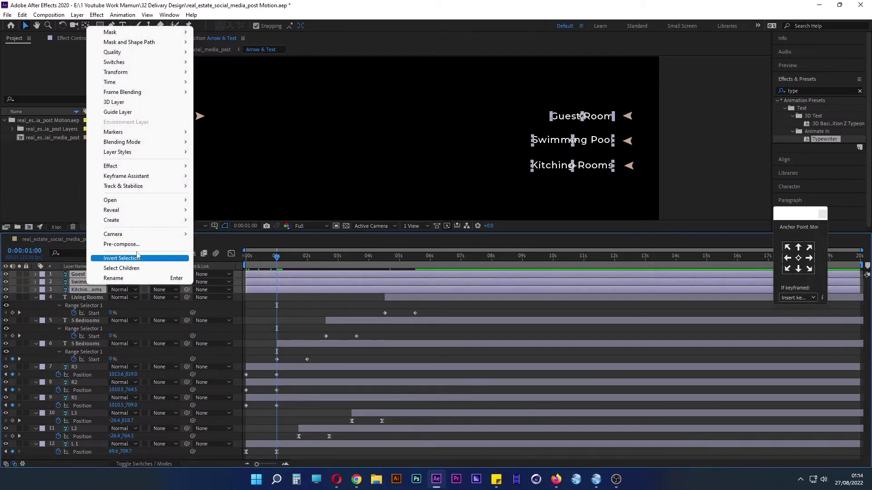
pyautogui.moveTo(136, 220)
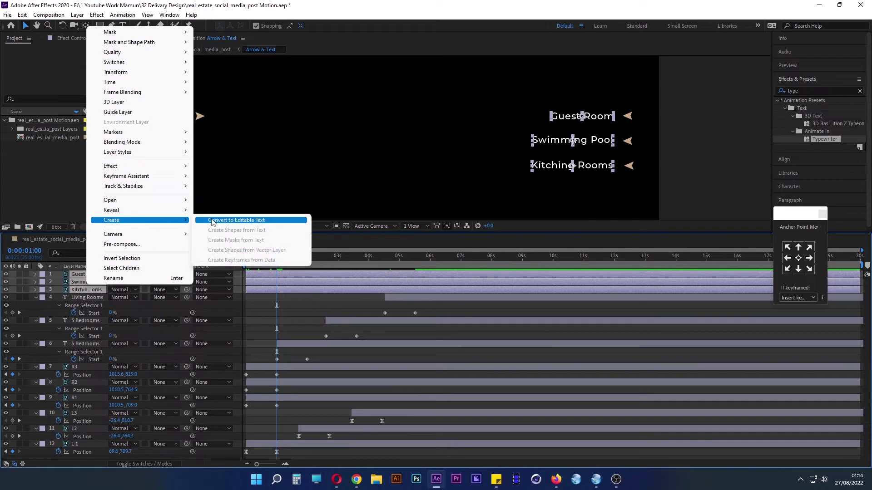
pyautogui.click(213, 221)
pyautogui.press('Home')
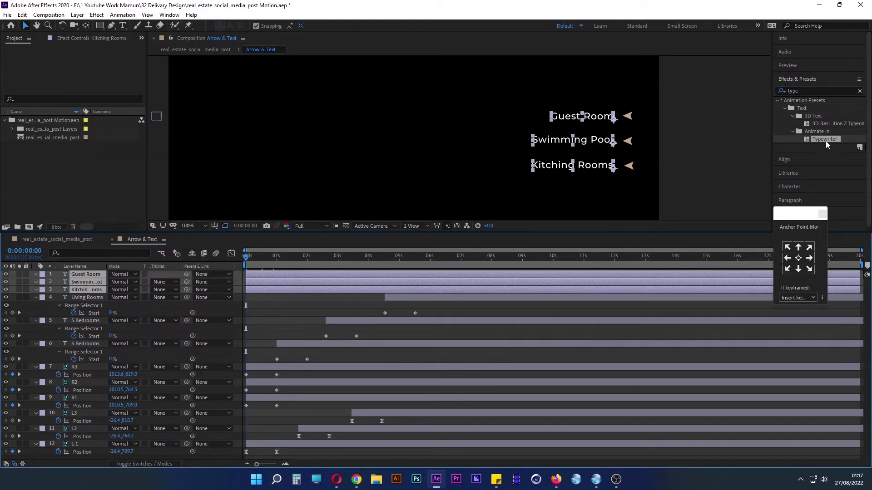
pyautogui.doubleClick(825, 138)
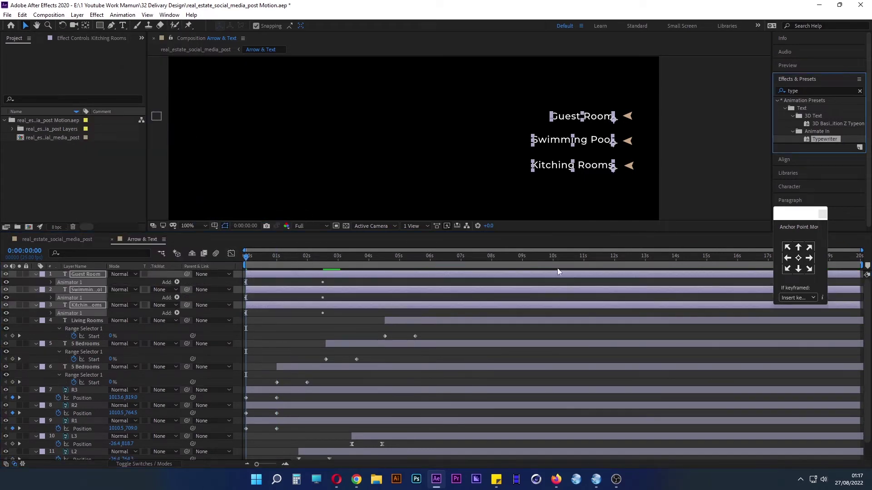
pyautogui.press('u')
pyautogui.moveTo(331, 284); pyautogui.dragTo(239, 340)
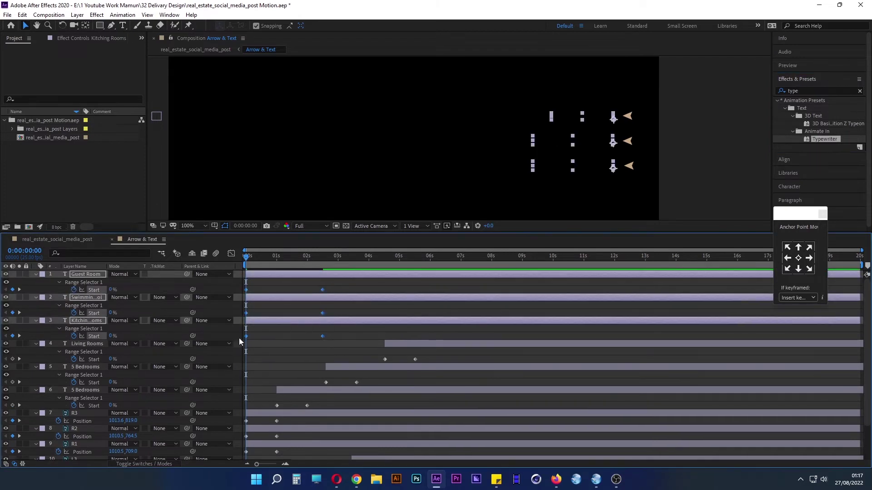
# Select the Living Rooms layer and both 5 Bedrooms layers.
pyautogui.click(401, 344)
pyautogui.click(393, 367)
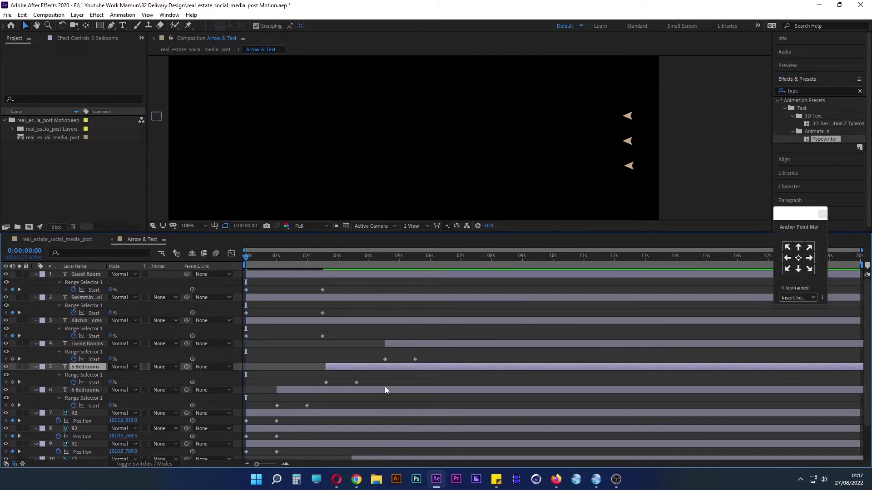
pyautogui.click(385, 387)
pyautogui.keyDown('shift'); pyautogui.click(395, 345); pyautogui.keyUp('shift')
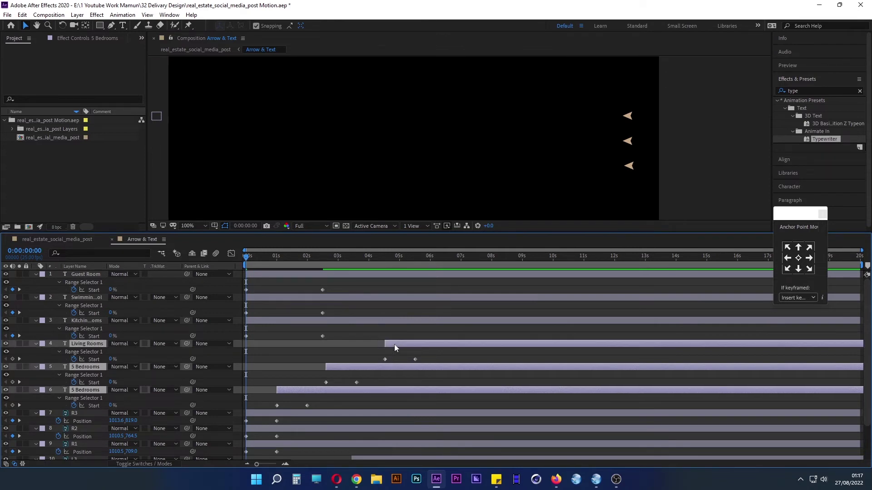
# Collapse layers L1, L2 and L3 with U, then deselect them and select layer 6, 5 Bedrooms.
pyautogui.scroll(-3, 390, 349)
pyautogui.click(336, 443)
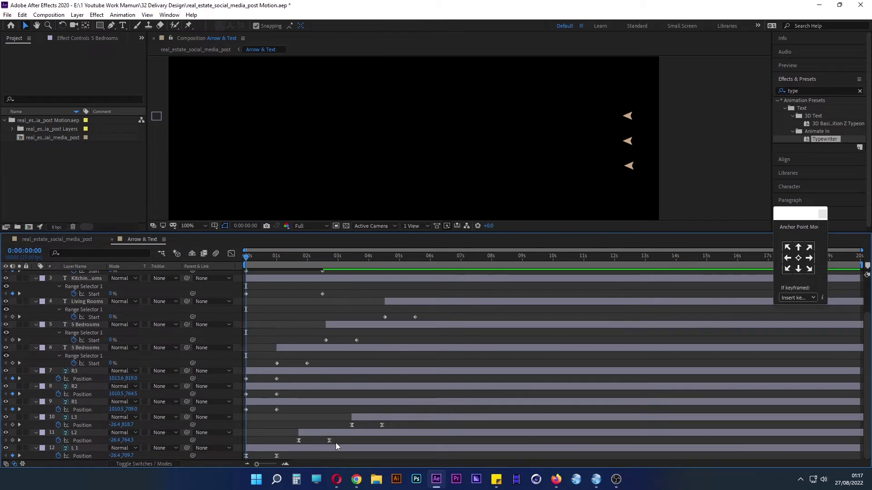
pyautogui.click(335, 448)
pyautogui.keyDown('shift'); pyautogui.click(362, 418); pyautogui.keyUp('shift')
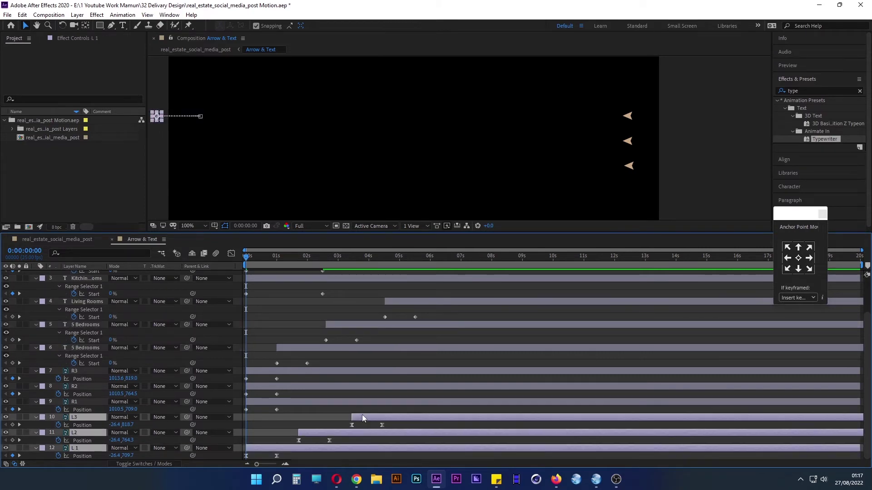
pyautogui.press('u')
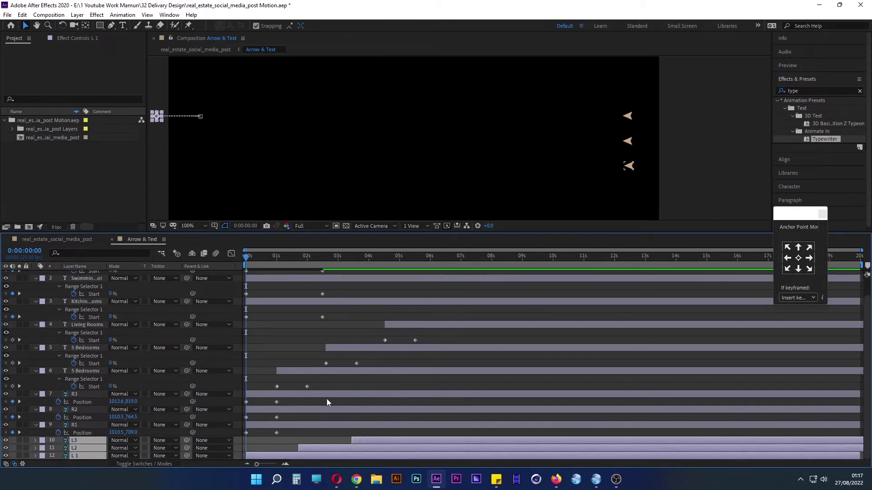
pyautogui.scroll(1, 326, 399)
pyautogui.click(292, 358)
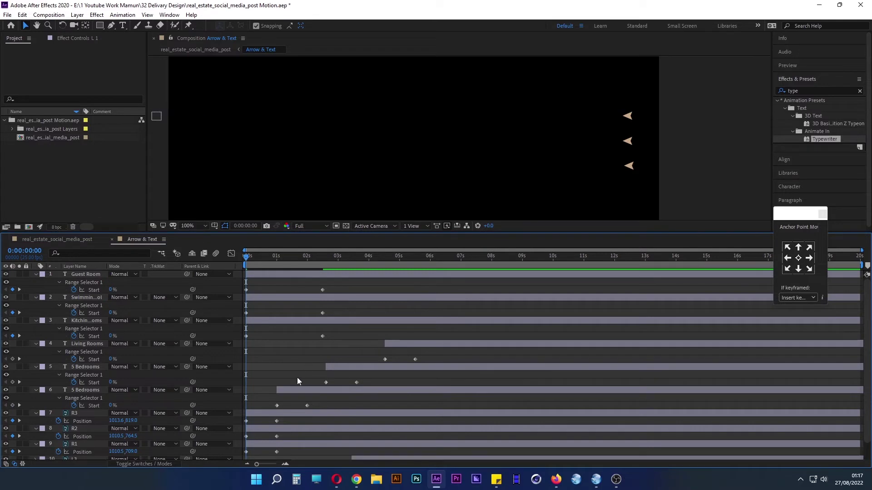
pyautogui.click(323, 392)
# Collapse layers 4–6, Living Rooms and both 5 Bedrooms, to hide their Start rows.
pyautogui.keyDown('ctrl'); pyautogui.click(344, 367); pyautogui.keyUp('ctrl')
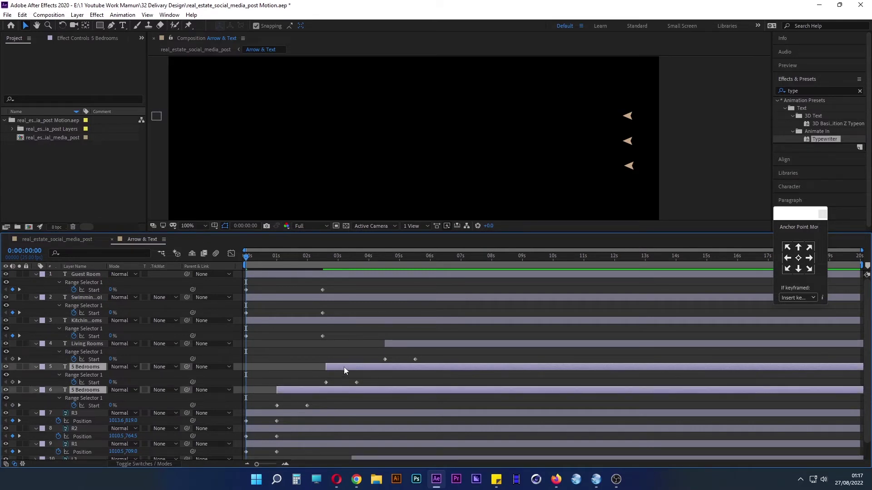
pyautogui.keyDown('ctrl'); pyautogui.click(391, 344); pyautogui.keyUp('ctrl')
pyautogui.press('u')
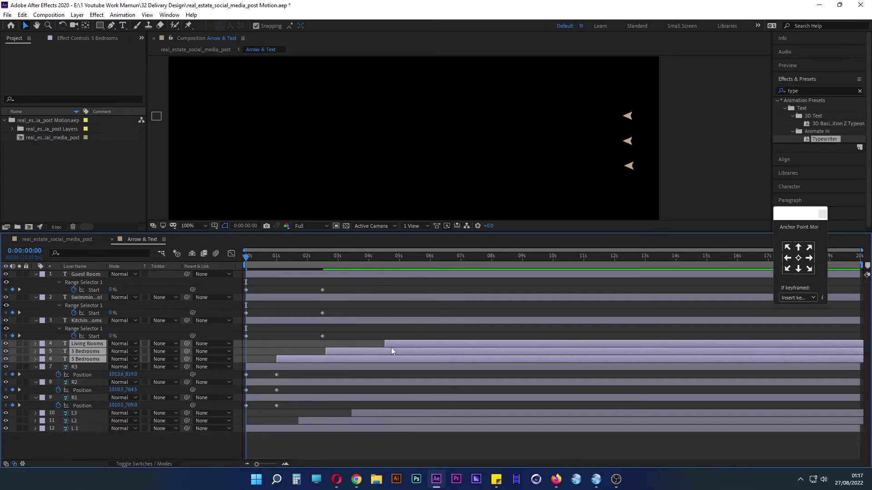
pyautogui.click(361, 436)
# Move arrows R1, R2 and R3 about 86 px right, past the frame edge.
pyautogui.click(310, 397)
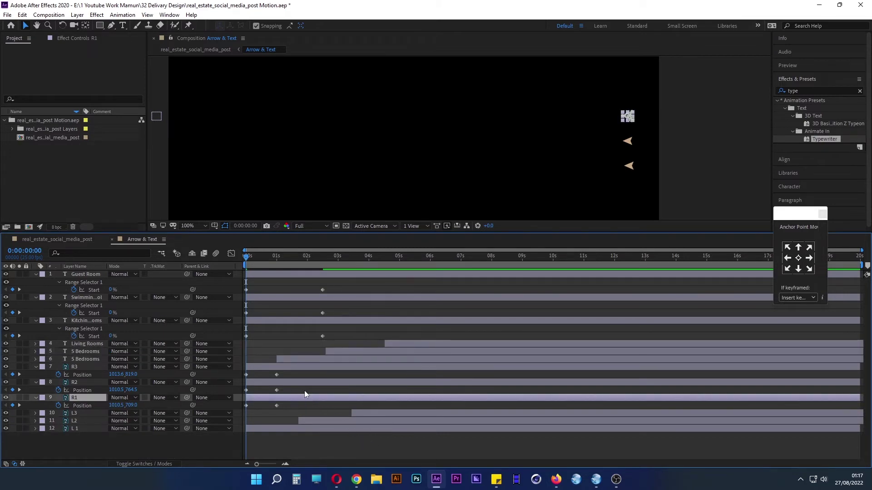
pyautogui.click(302, 382)
pyautogui.click(302, 367)
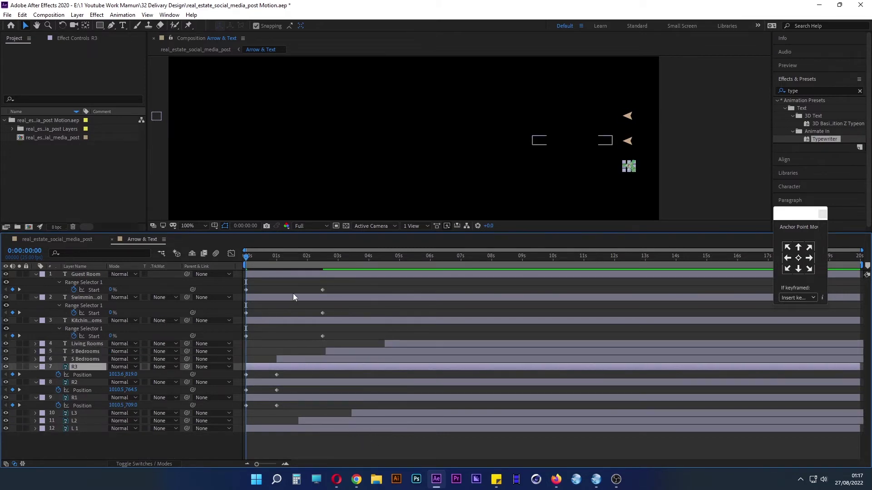
pyautogui.moveTo(343, 178); pyautogui.dragTo(374, 178)
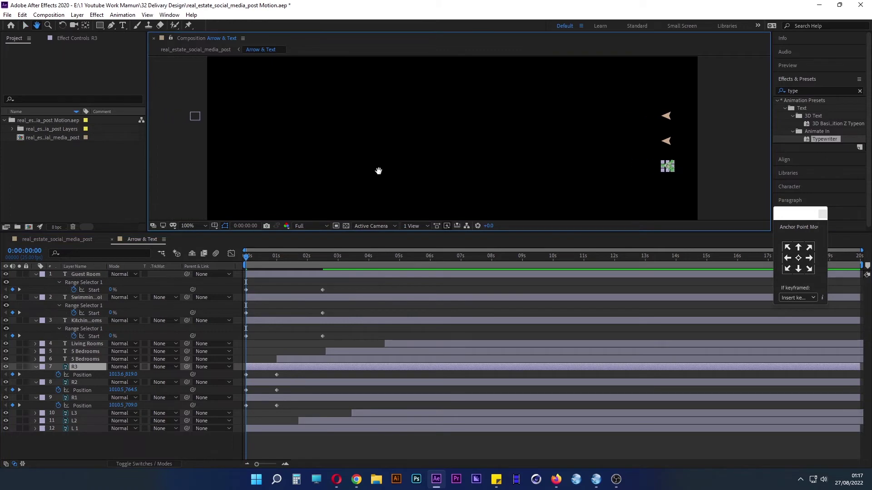
pyautogui.moveTo(249, 260)
pyautogui.mouseDown()
pyautogui.moveTo(278, 257)
pyautogui.moveTo(278, 266)
pyautogui.mouseUp()
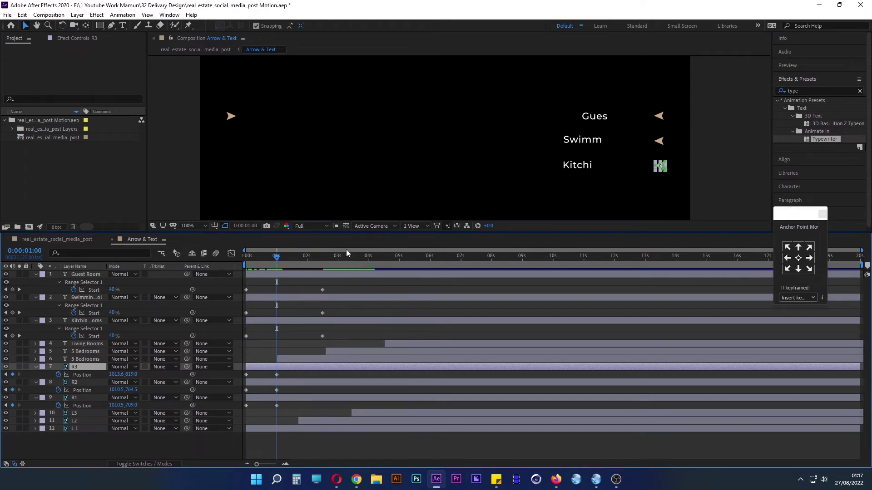
pyautogui.click(266, 398)
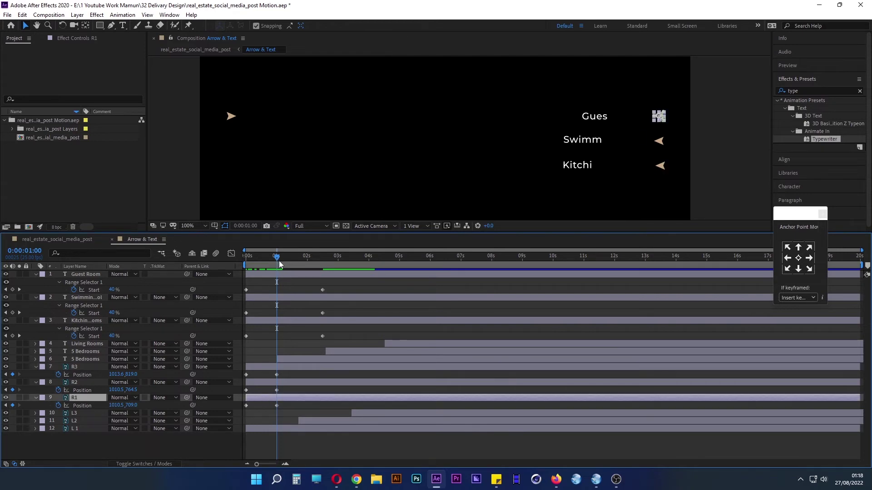
pyautogui.moveTo(277, 257); pyautogui.dragTo(242, 263)
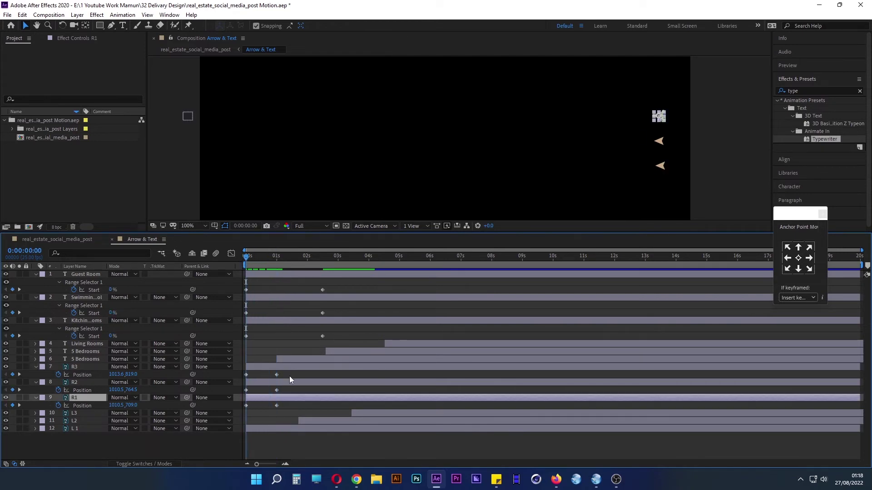
pyautogui.keyDown('shift'); pyautogui.click(321, 384); pyautogui.keyUp('shift')
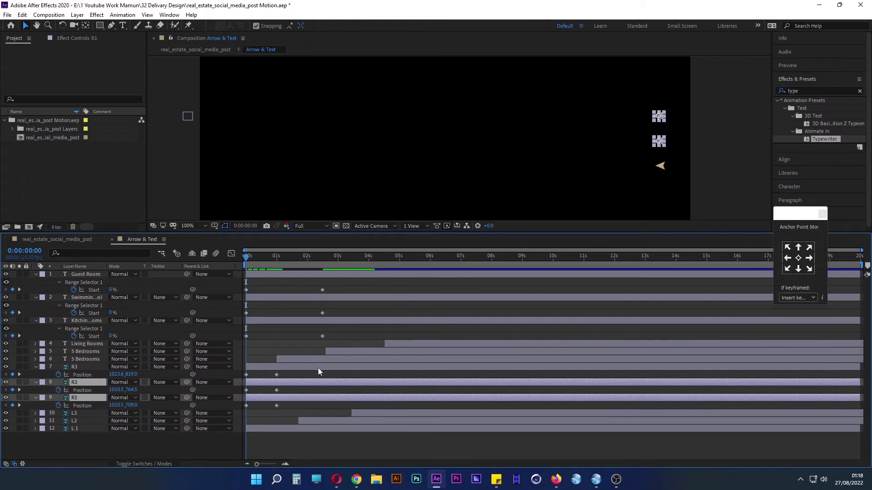
pyautogui.keyDown('shift'); pyautogui.click(318, 367); pyautogui.keyUp('shift')
pyautogui.moveTo(661, 168); pyautogui.dragTo(701, 166)
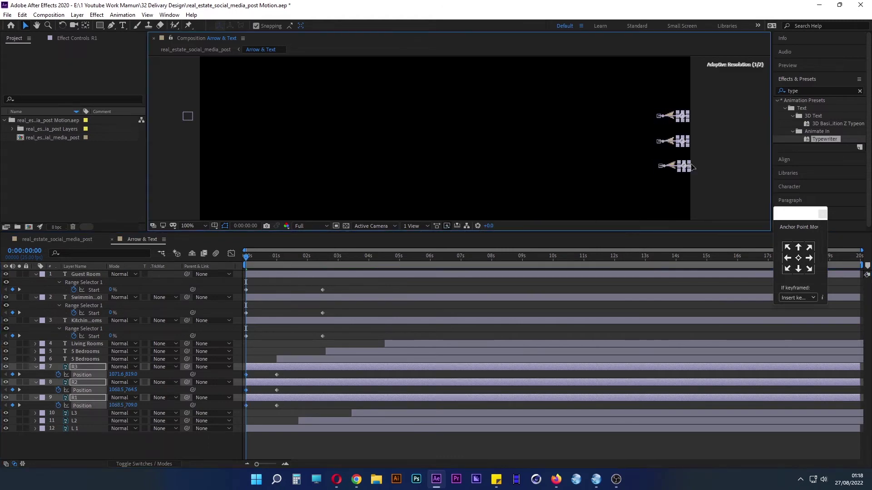
pyautogui.click(284, 305)
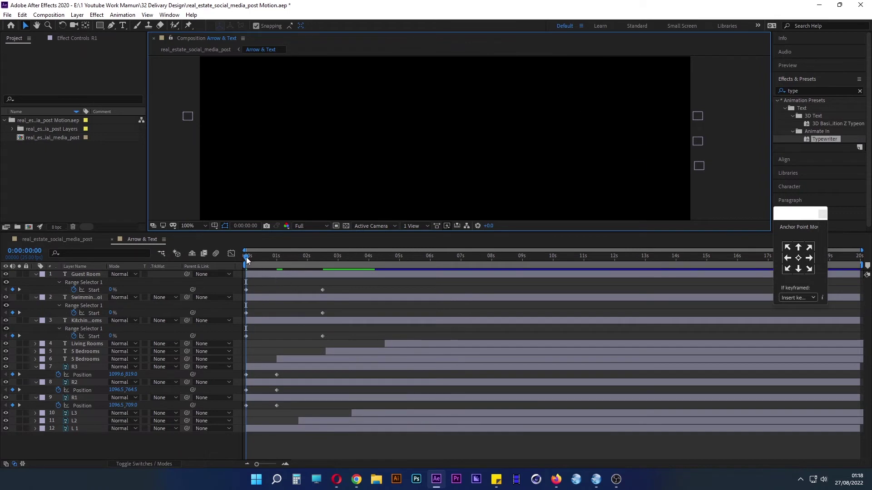
# Delay the R3 and R2 arrow layer bars later in the timeline.
pyautogui.moveTo(246, 257); pyautogui.dragTo(277, 265)
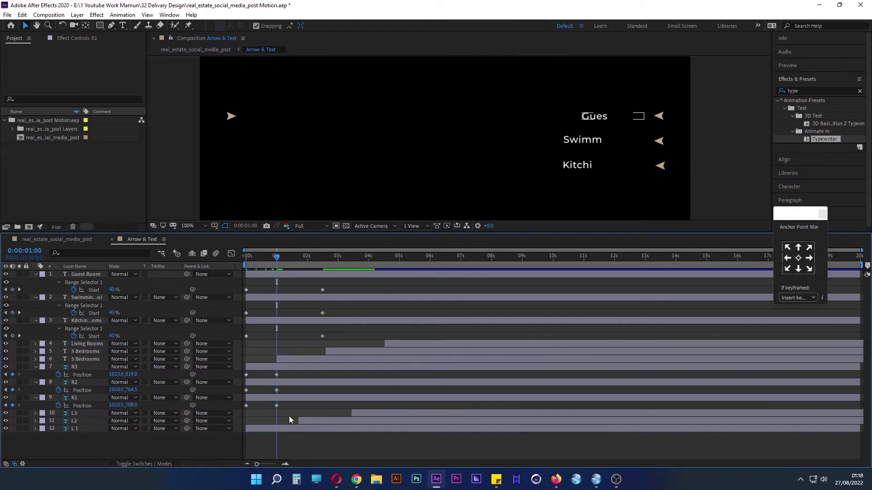
pyautogui.click(284, 367)
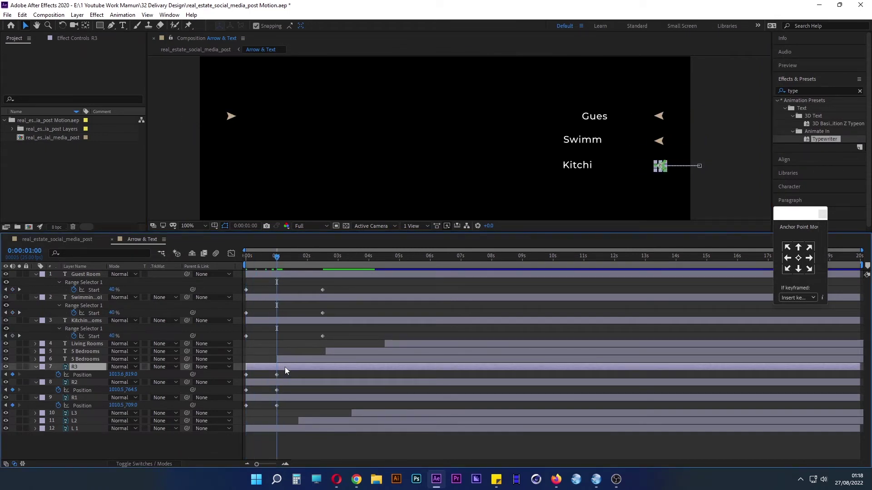
pyautogui.moveTo(285, 367); pyautogui.dragTo(362, 366)
pyautogui.moveTo(295, 383); pyautogui.dragTo(360, 382)
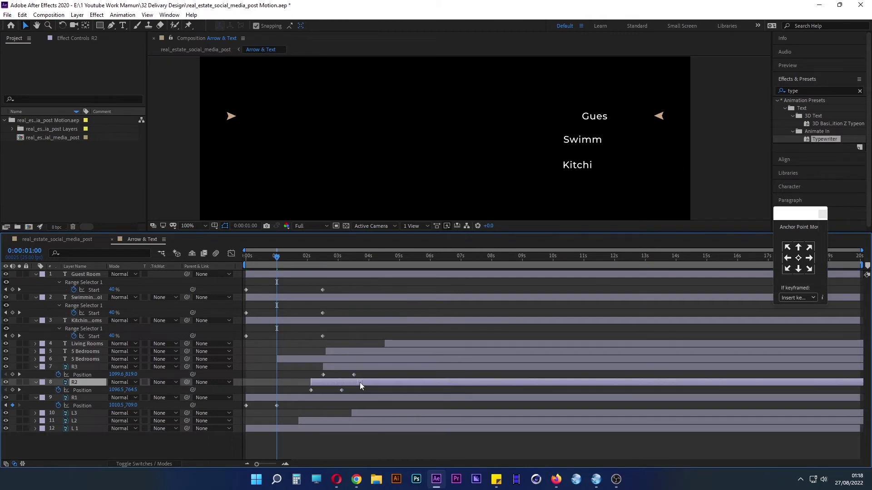
pyautogui.click(291, 396)
pyautogui.moveTo(266, 268)
pyautogui.mouseDown()
pyautogui.moveTo(290, 265)
pyautogui.moveTo(276, 263)
pyautogui.mouseUp()
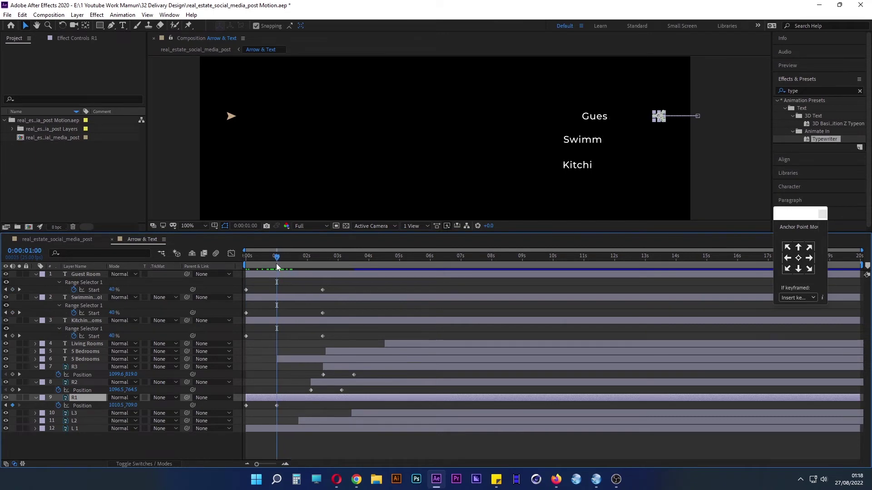
pyautogui.click(295, 278)
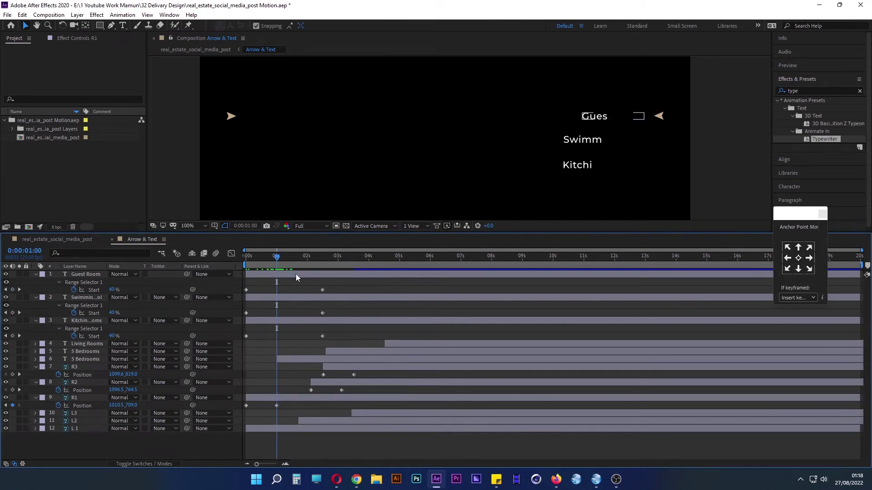
# Move the Start keyframes of layers 1–3 to 1 s, and delay Swimming Pool typing by about 1 s.
pyautogui.click(296, 273)
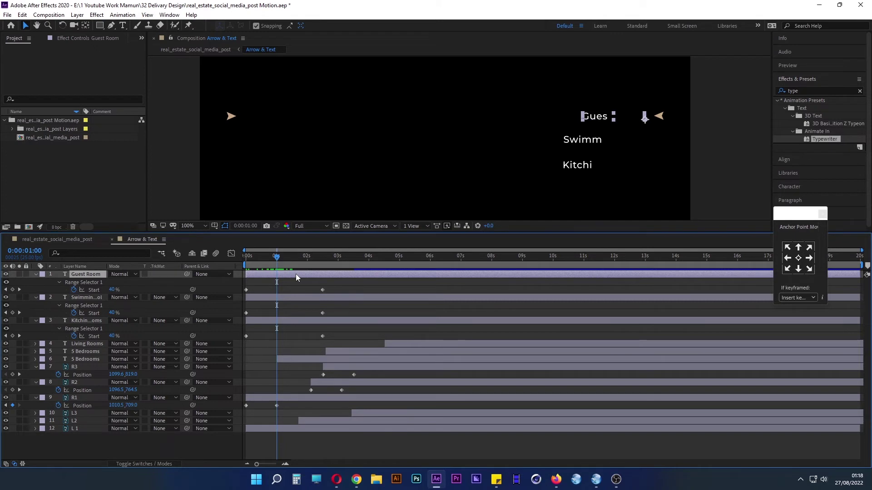
pyautogui.moveTo(334, 285)
pyautogui.mouseDown()
pyautogui.moveTo(307, 339)
pyautogui.moveTo(278, 335)
pyautogui.mouseUp()
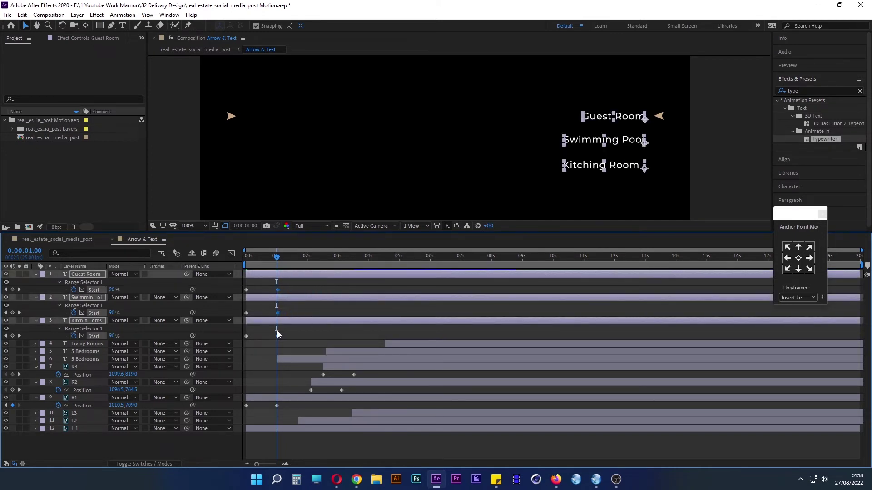
pyautogui.moveTo(278, 334); pyautogui.dragTo(276, 336)
pyautogui.click(287, 321)
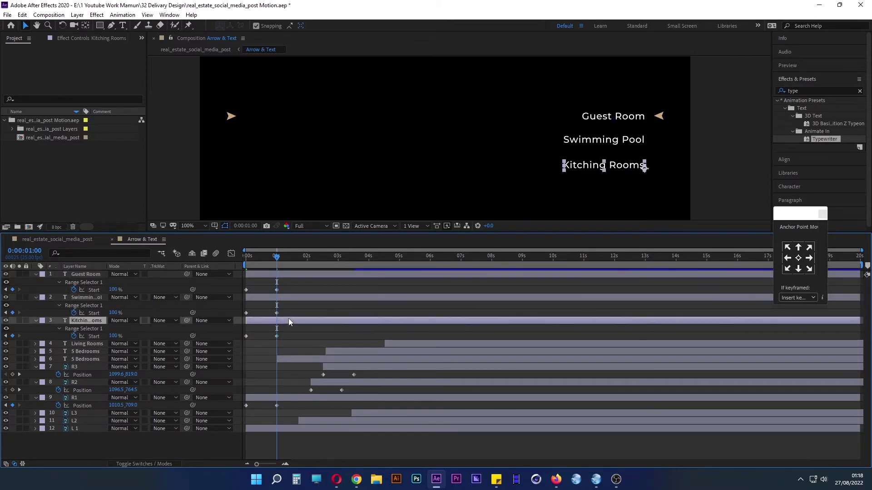
pyautogui.click(292, 297)
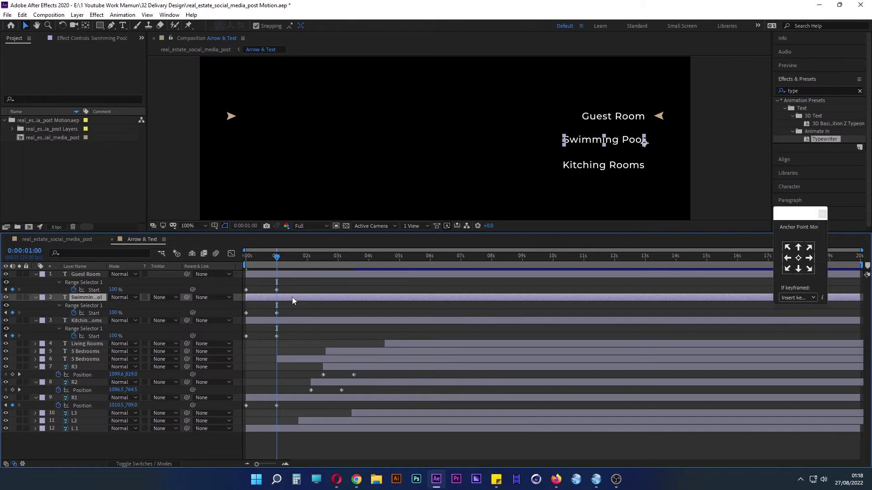
pyautogui.click(296, 274)
pyautogui.moveTo(279, 297); pyautogui.dragTo(312, 299)
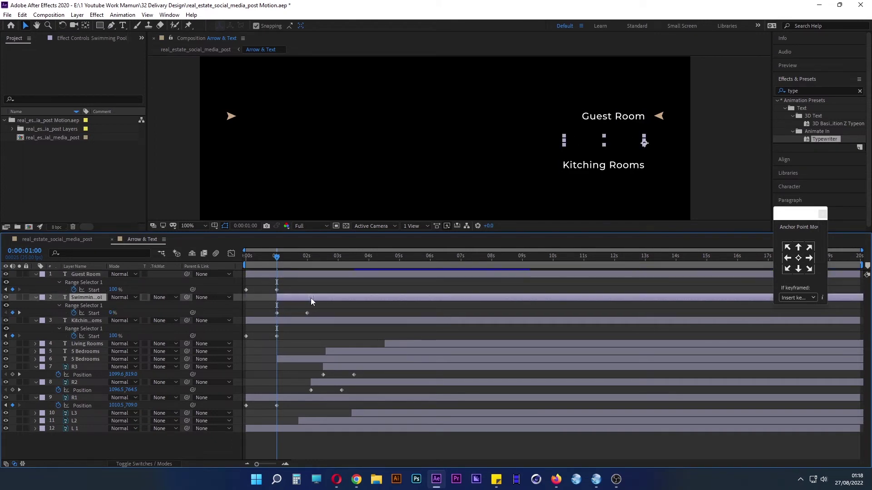
# Start the R2 arrow at the current time and delay the Guest Room typewriter reveal.
pyautogui.click(321, 421)
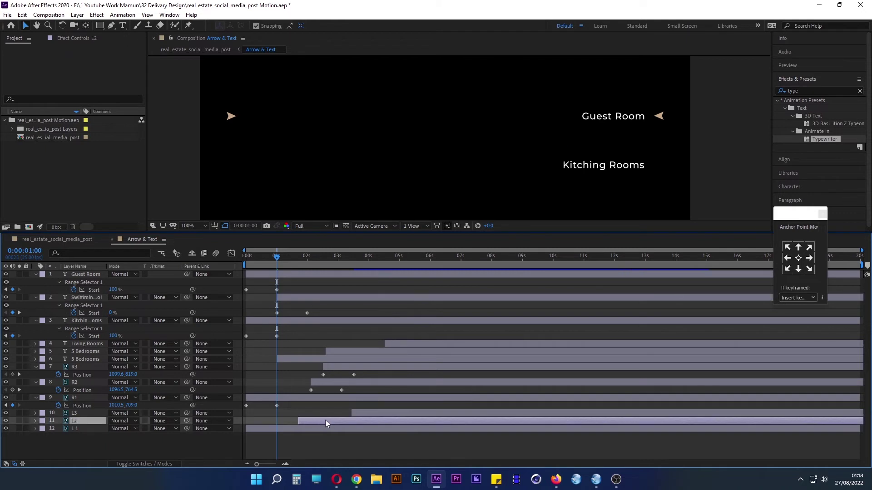
pyautogui.click(333, 381)
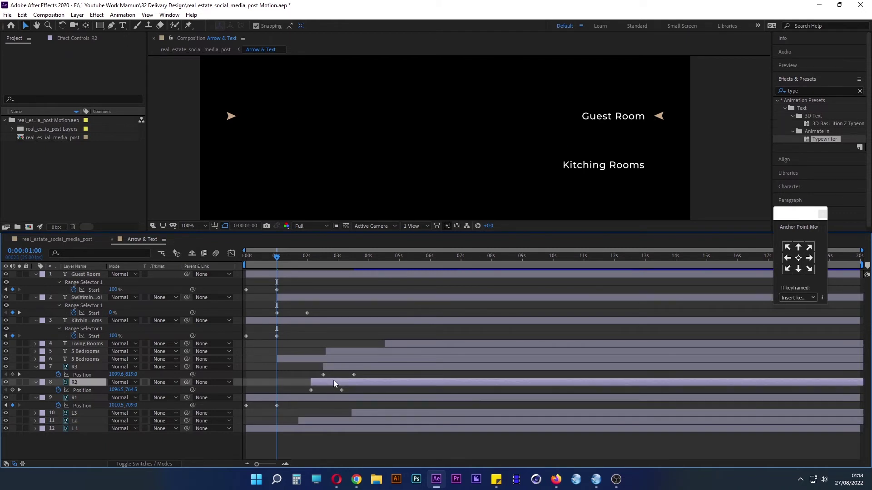
pyautogui.moveTo(342, 381); pyautogui.dragTo(309, 378)
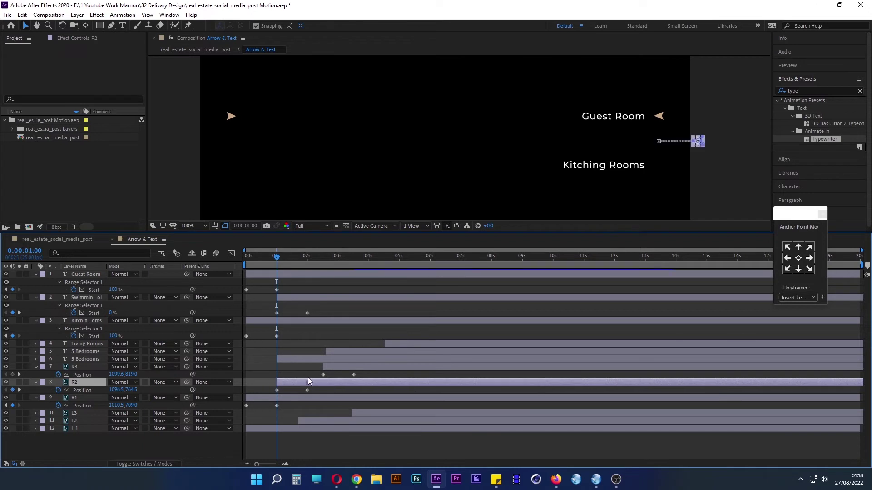
pyautogui.moveTo(283, 274); pyautogui.dragTo(315, 298)
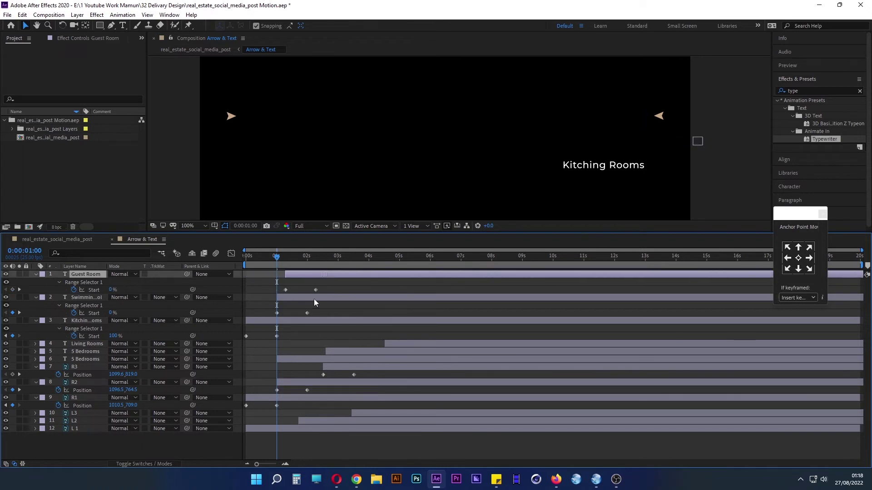
pyautogui.moveTo(277, 257)
pyautogui.mouseDown()
pyautogui.moveTo(305, 267)
pyautogui.moveTo(317, 260)
pyautogui.mouseUp()
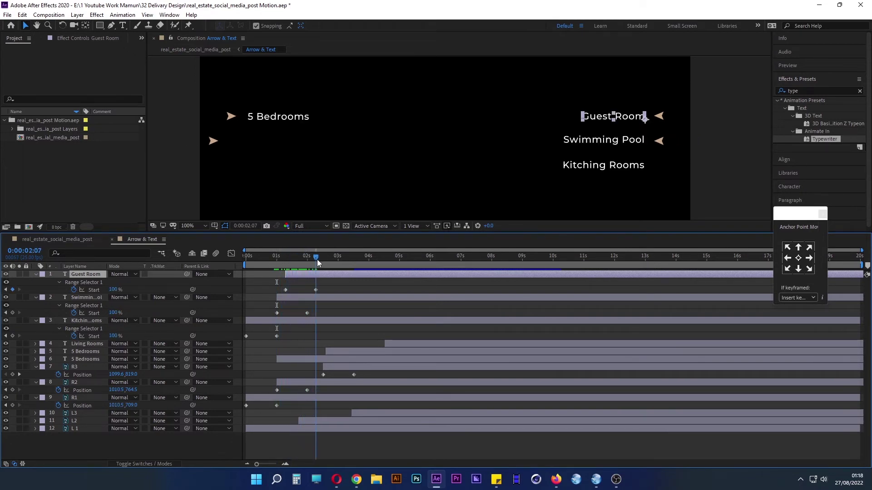
# Delay the R2 arrow and start Swimming Pool typing after it arrives, around 3.5 s.
pyautogui.click(319, 382)
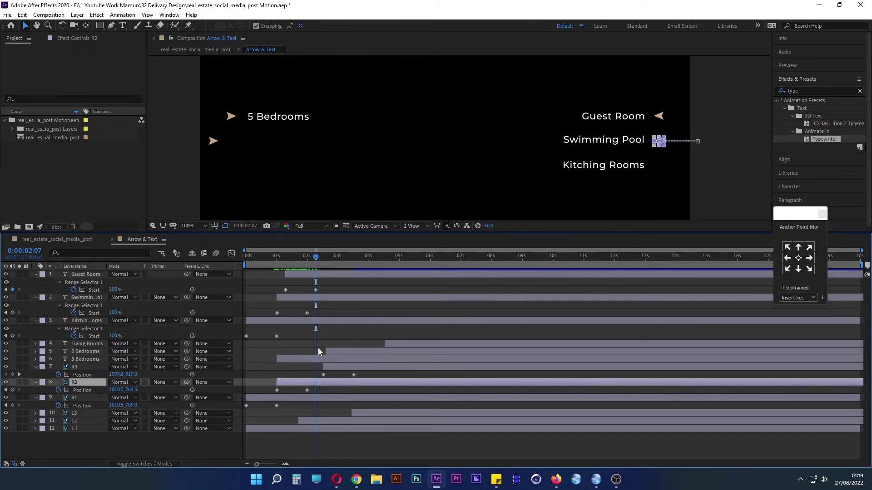
pyautogui.moveTo(327, 298); pyautogui.dragTo(366, 299)
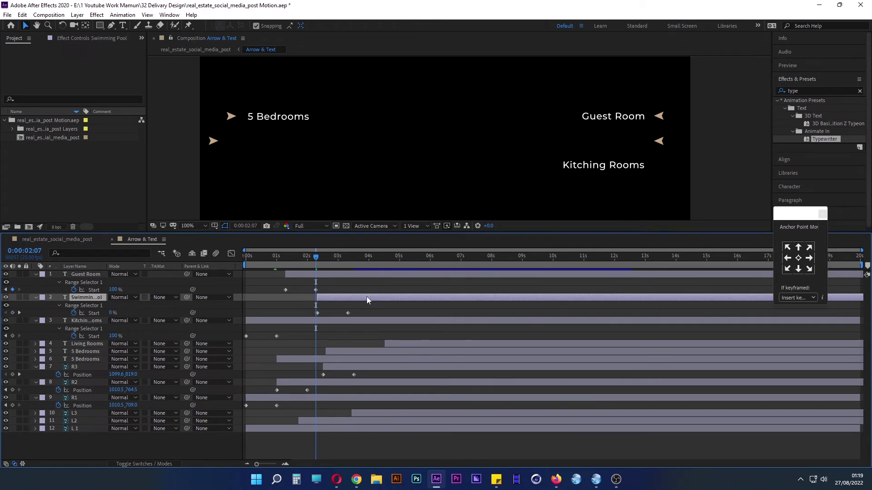
pyautogui.moveTo(366, 296); pyautogui.dragTo(366, 296)
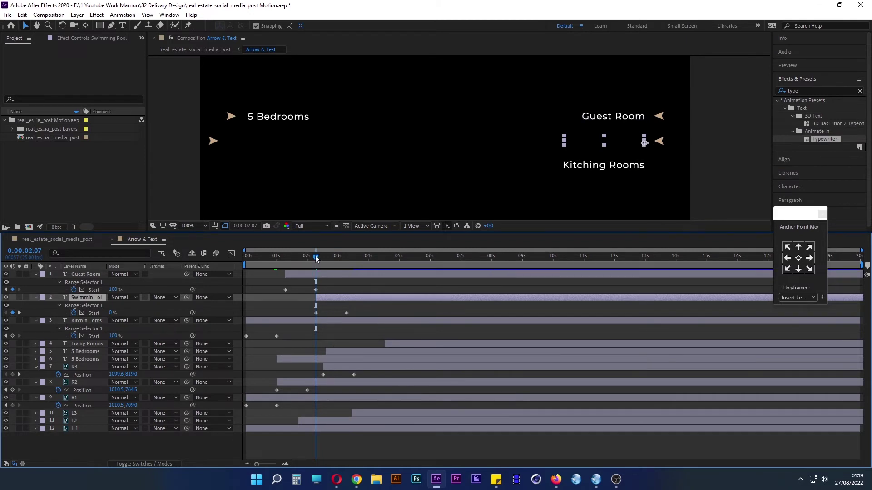
pyautogui.moveTo(316, 259); pyautogui.dragTo(312, 276)
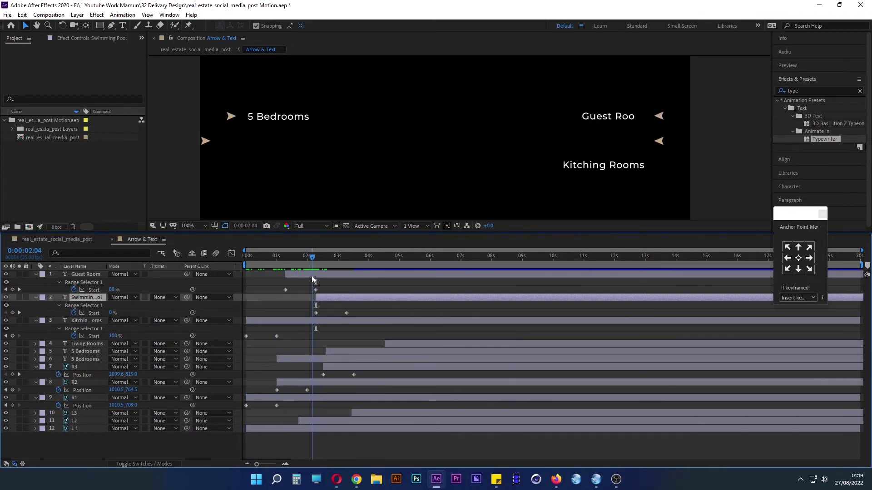
pyautogui.moveTo(323, 381); pyautogui.dragTo(358, 380)
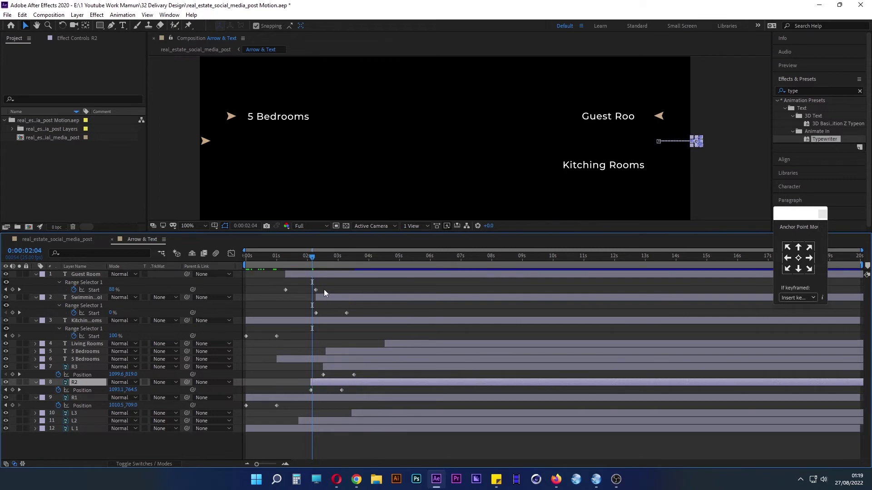
pyautogui.moveTo(312, 259); pyautogui.dragTo(351, 267)
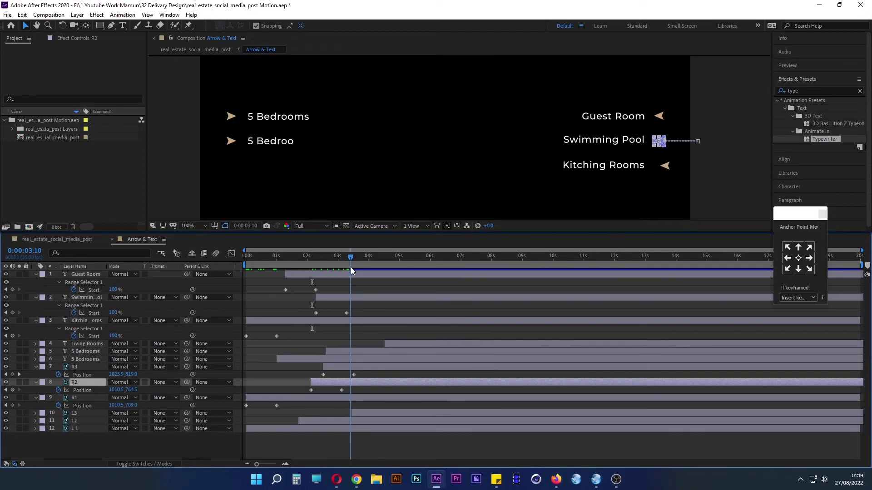
pyautogui.moveTo(345, 298); pyautogui.dragTo(376, 299)
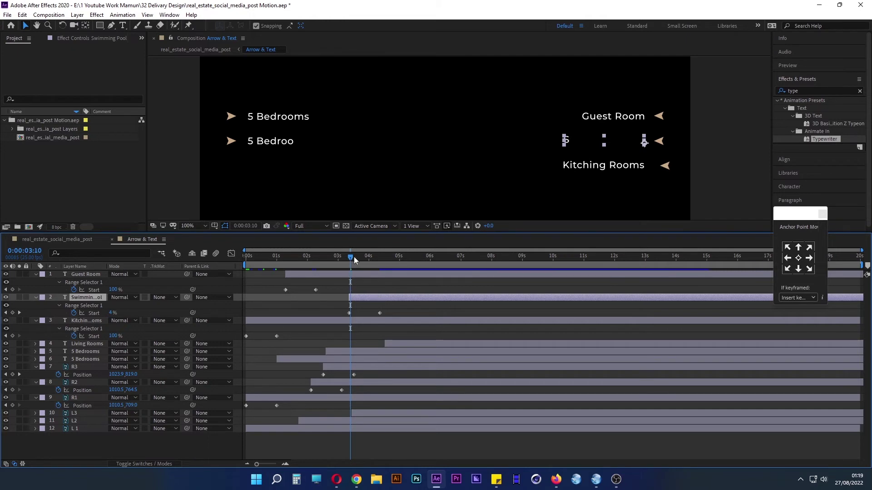
pyautogui.moveTo(352, 257)
pyautogui.mouseDown()
pyautogui.moveTo(390, 260)
pyautogui.moveTo(378, 258)
pyautogui.mouseUp()
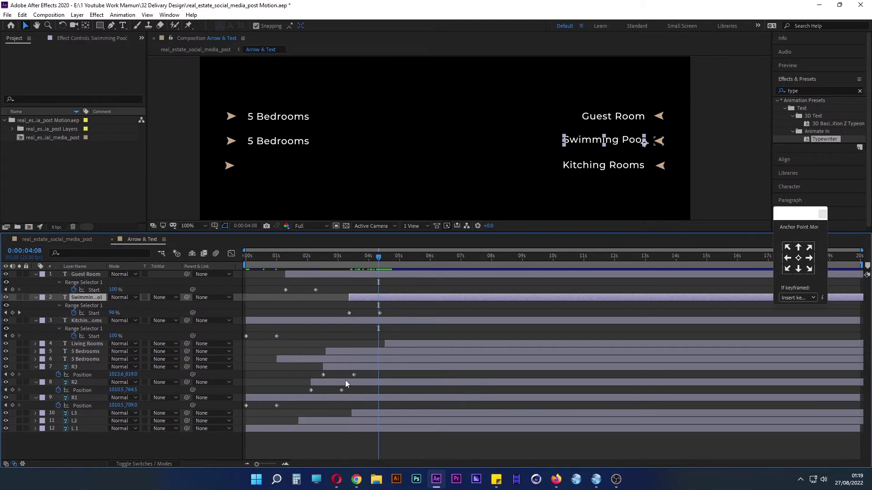
# Start the R3 arrow at the playhead, delay Kitching Rooms typing to about 5 s, and preview.
pyautogui.click(350, 369)
pyautogui.moveTo(337, 369); pyautogui.dragTo(393, 366)
pyautogui.moveTo(383, 257); pyautogui.dragTo(410, 260)
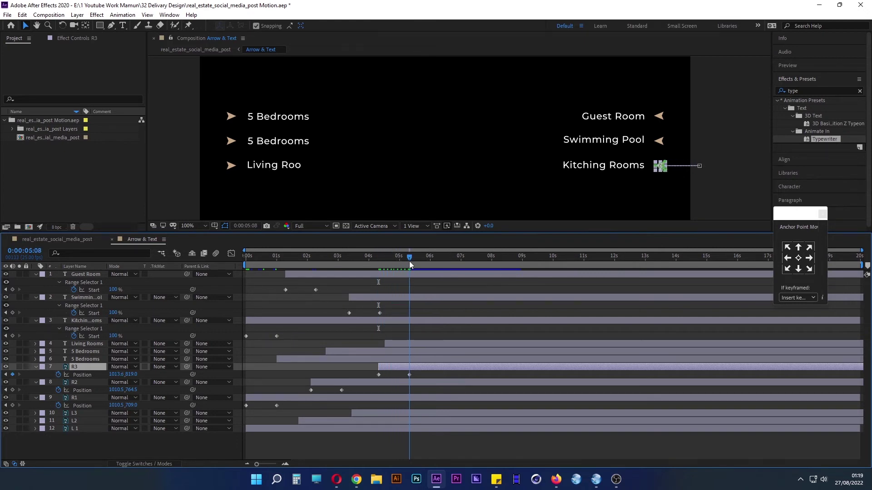
pyautogui.click(356, 276)
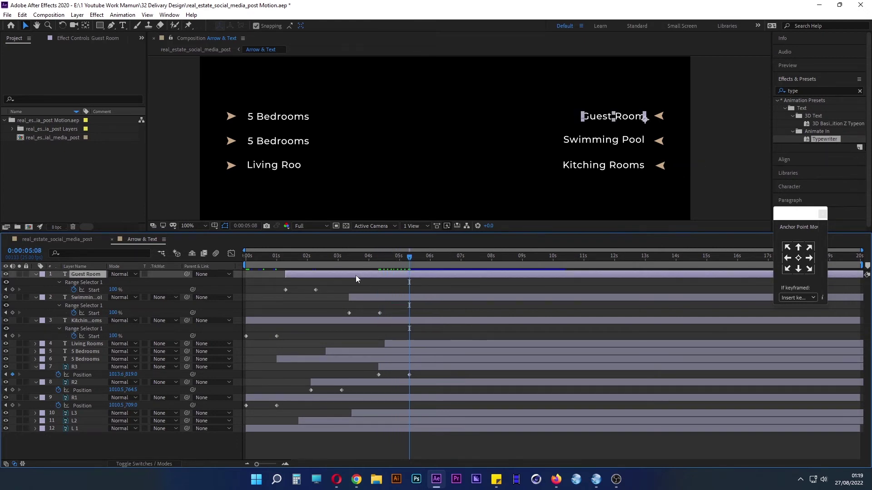
pyautogui.click(355, 321)
pyautogui.moveTo(276, 321); pyautogui.dragTo(438, 321)
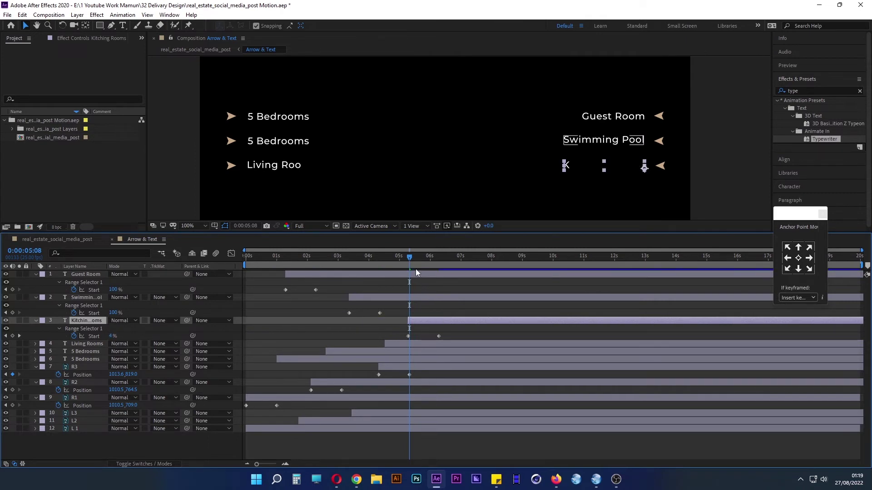
pyautogui.press('Home')
pyautogui.press('space')
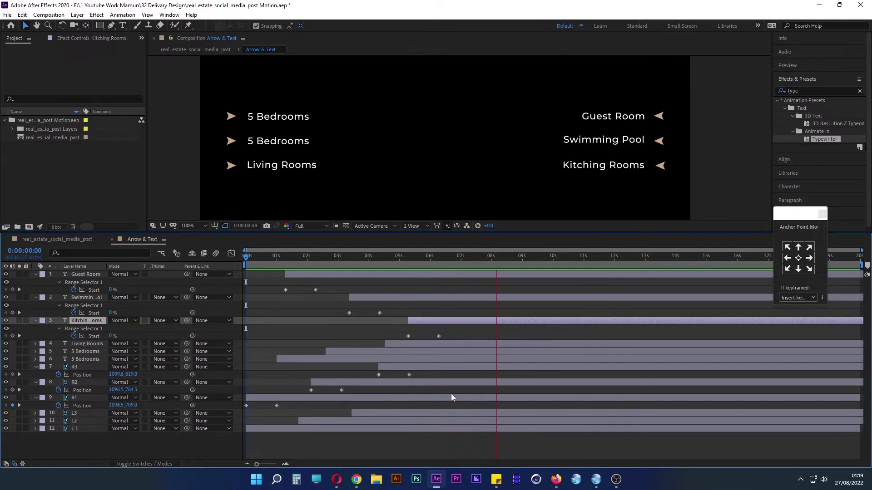
# Apply Easy Ease to every keyframe in the Arrow & Text composition.
pyautogui.press('space')
pyautogui.click(431, 446)
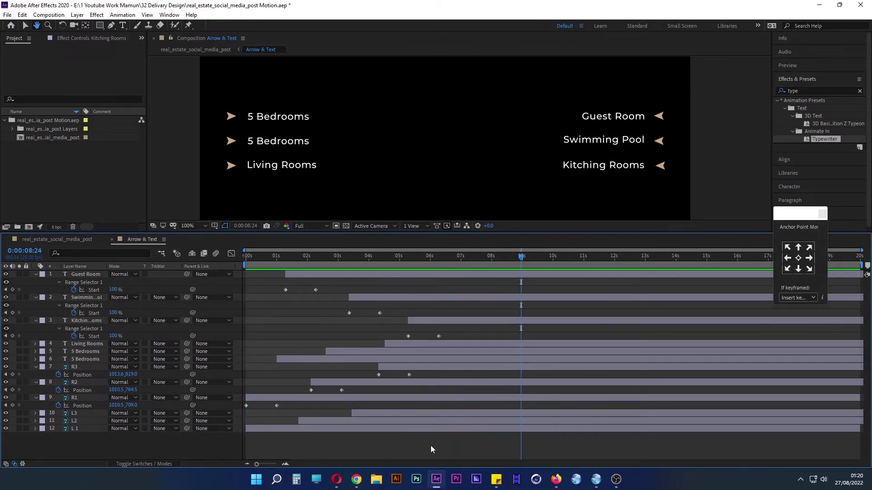
pyautogui.press('u')
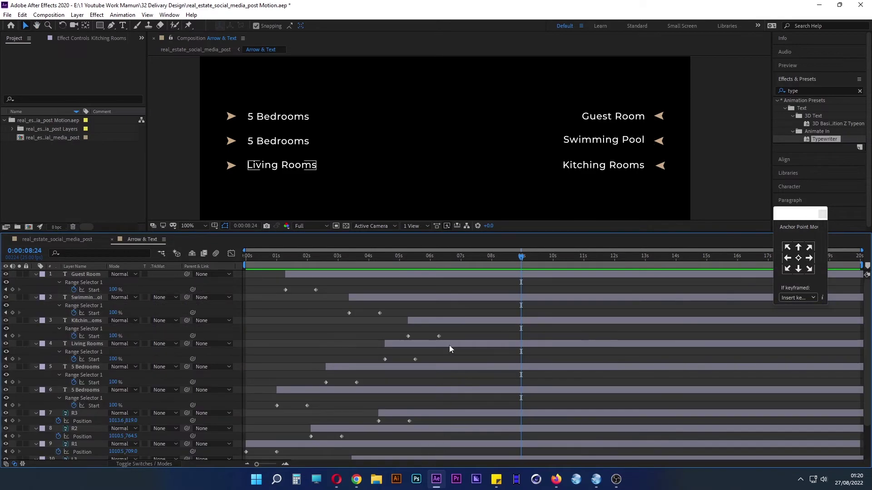
pyautogui.scroll(-3, 449, 345)
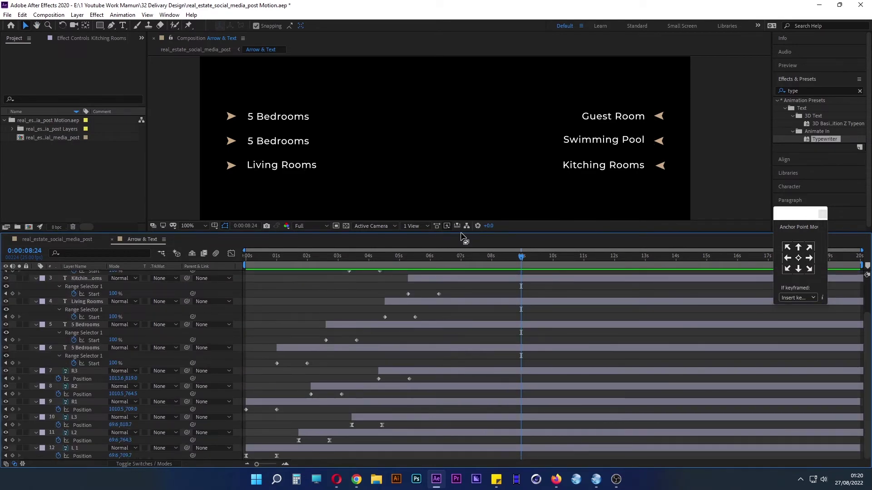
pyautogui.moveTo(461, 234); pyautogui.dragTo(462, 139)
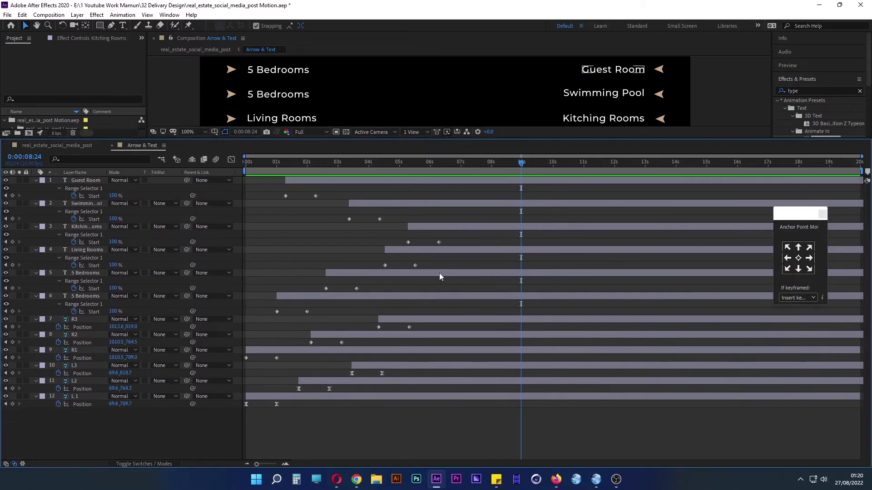
pyautogui.moveTo(491, 428); pyautogui.dragTo(245, 179)
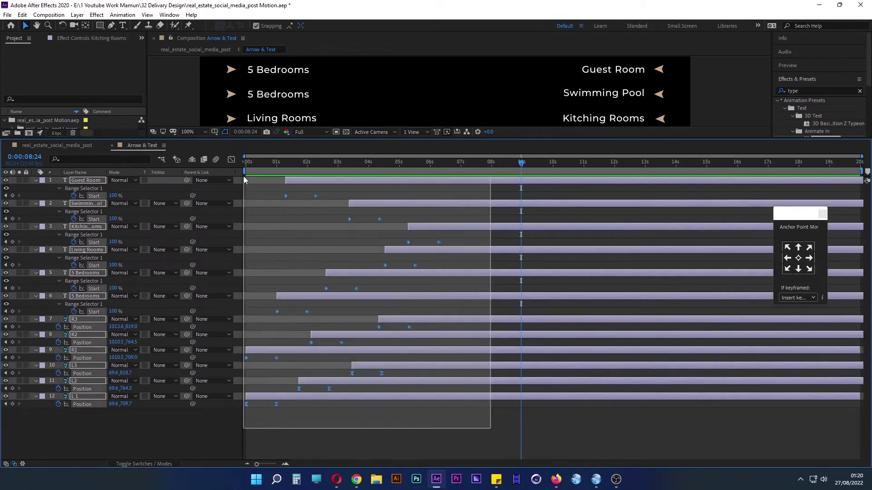
pyautogui.rightClick(315, 196)
pyautogui.moveTo(370, 313)
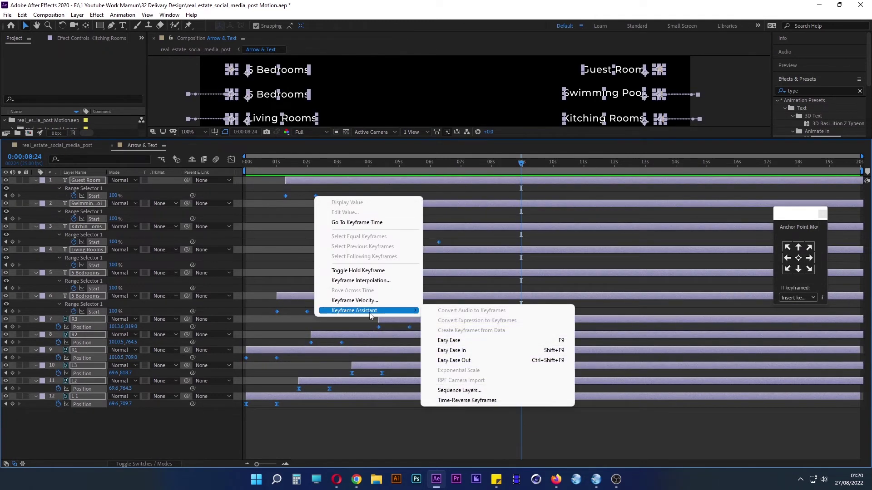
pyautogui.click(466, 341)
pyautogui.click(404, 430)
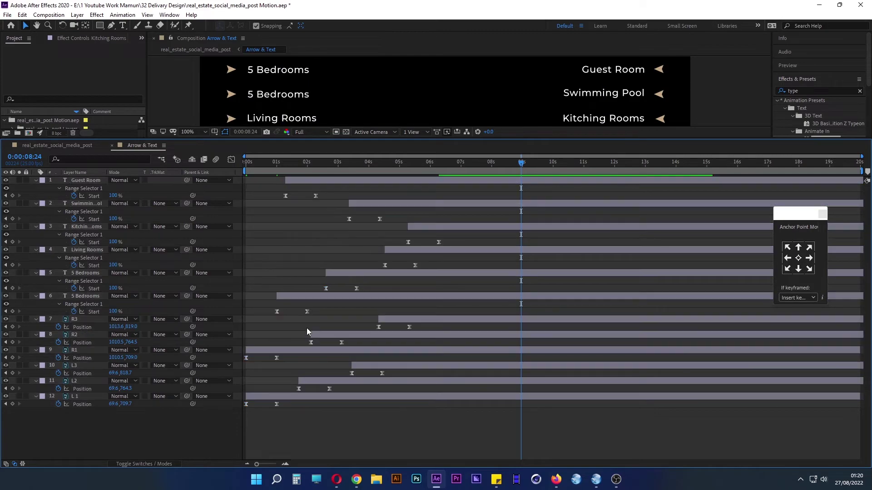
# Close Arrow & Text and preview real_estate_social_media_post from the start.
pyautogui.click(111, 145)
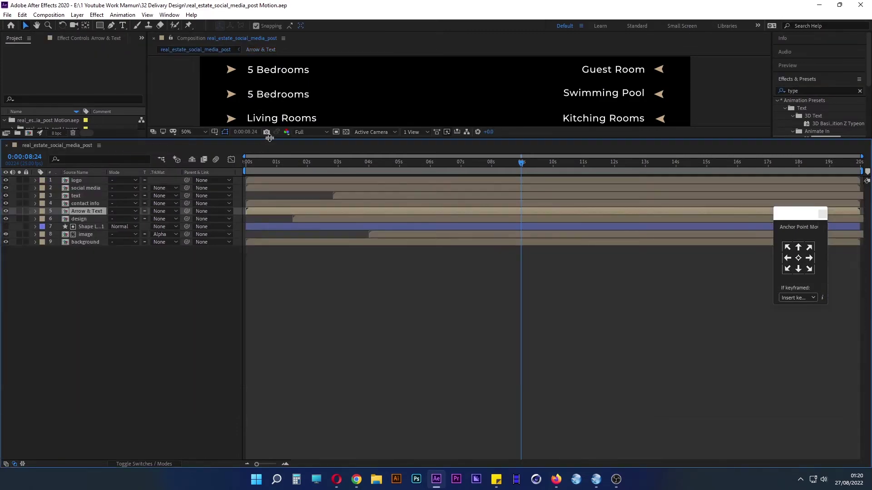
pyautogui.moveTo(272, 138)
pyautogui.mouseDown()
pyautogui.moveTo(285, 382)
pyautogui.moveTo(286, 312)
pyautogui.mouseUp()
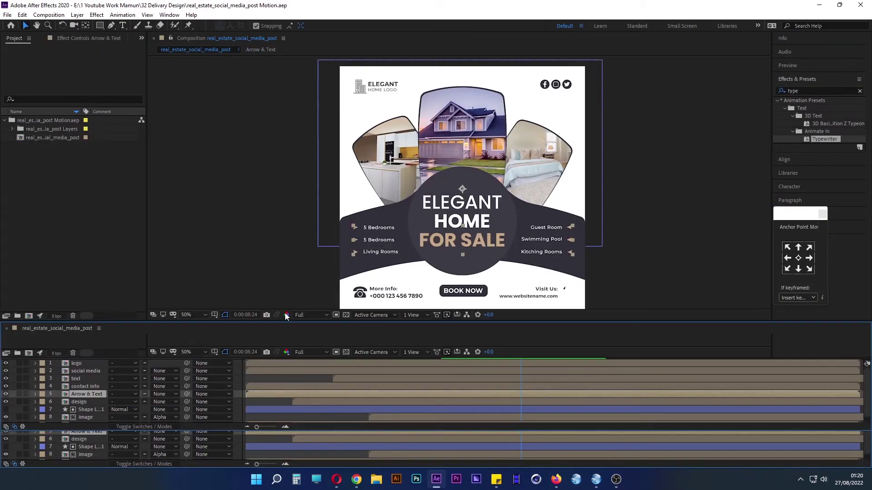
pyautogui.moveTo(478, 338); pyautogui.dragTo(247, 343)
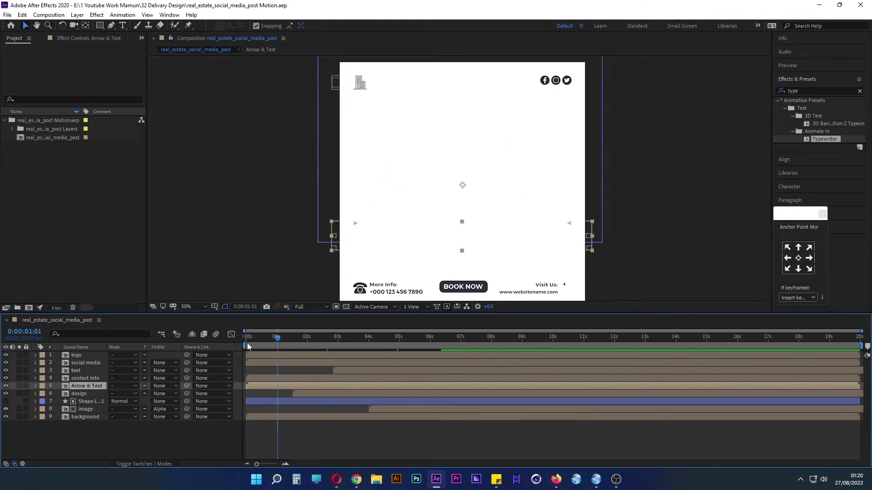
pyautogui.press('space')
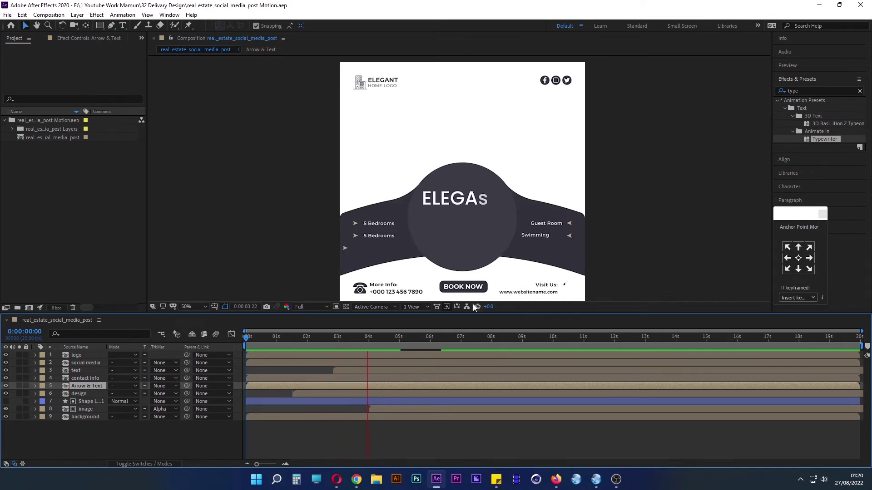
pyautogui.press('space')
pyautogui.moveTo(388, 337); pyautogui.dragTo(430, 339)
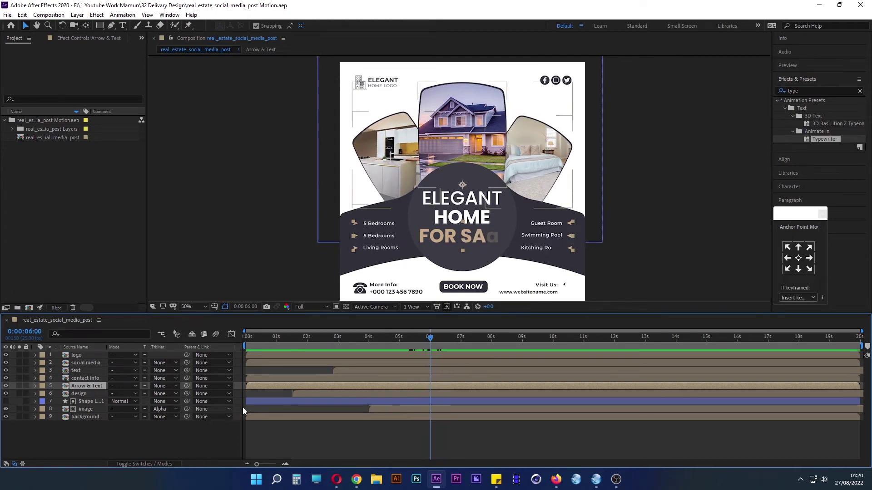
pyautogui.moveTo(253, 385); pyautogui.dragTo(436, 386)
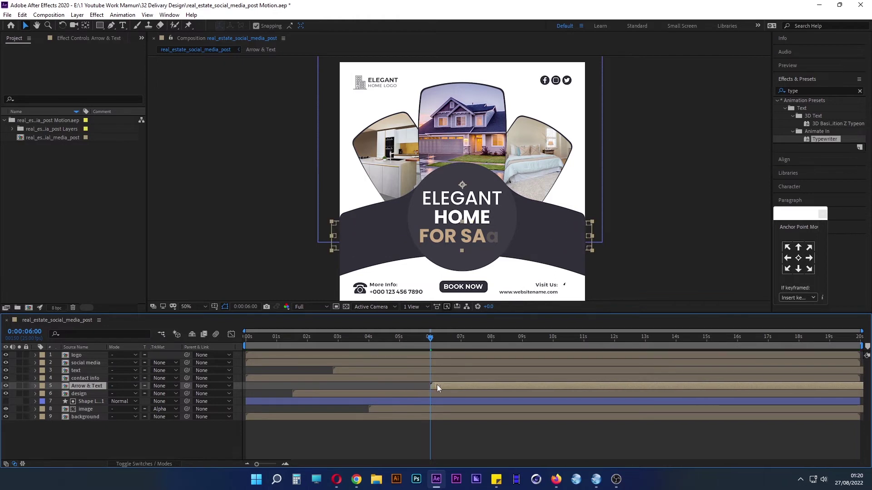
pyautogui.moveTo(428, 340); pyautogui.dragTo(239, 347)
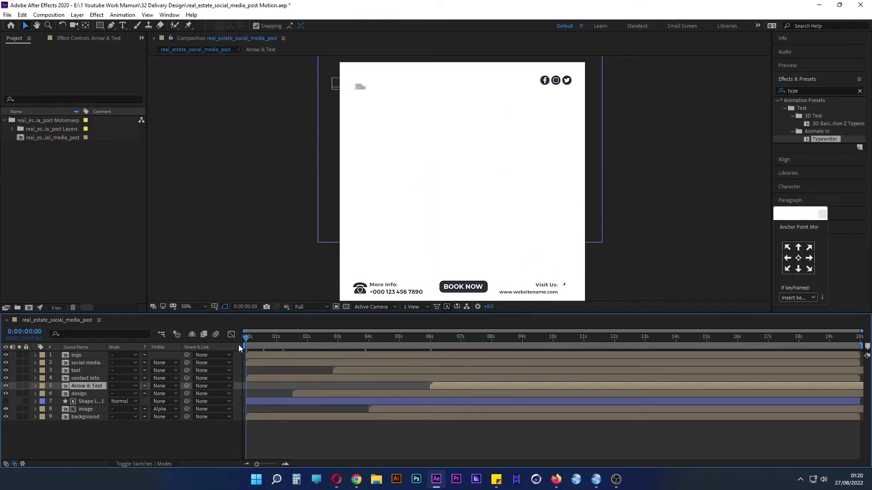
pyautogui.press('space')
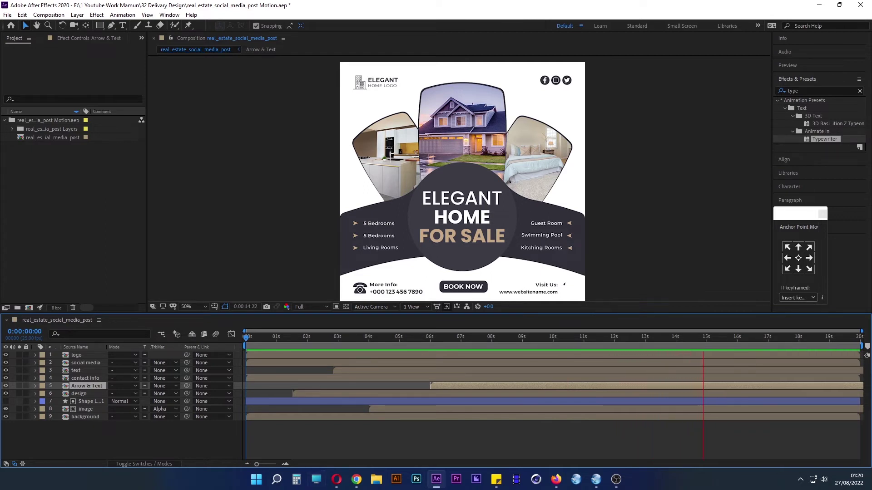
pyautogui.press('space')
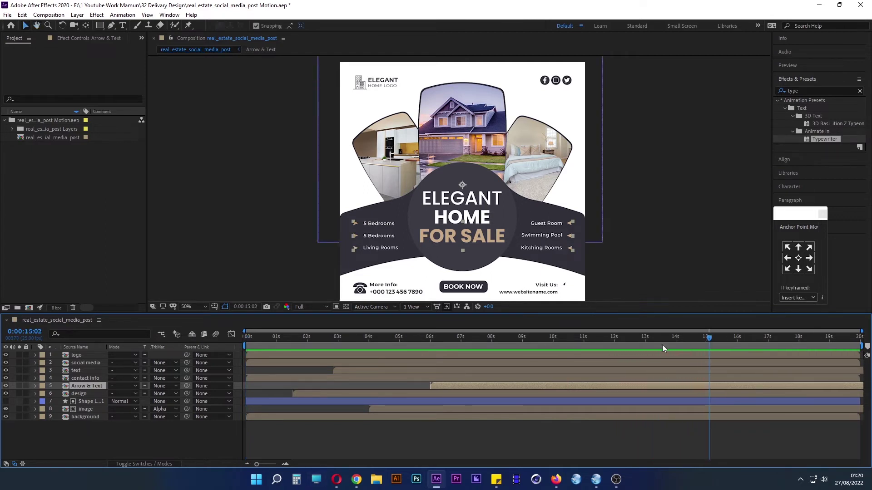
pyautogui.moveTo(710, 337)
pyautogui.mouseDown()
pyautogui.moveTo(315, 367)
pyautogui.moveTo(499, 375)
pyautogui.mouseUp()
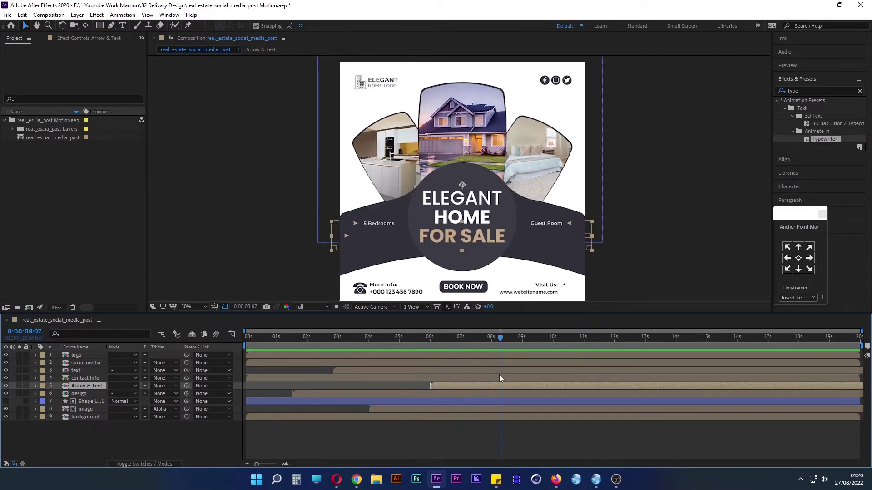
pyautogui.moveTo(500, 375)
pyautogui.mouseDown()
pyautogui.moveTo(621, 362)
pyautogui.moveTo(613, 367)
pyautogui.mouseUp()
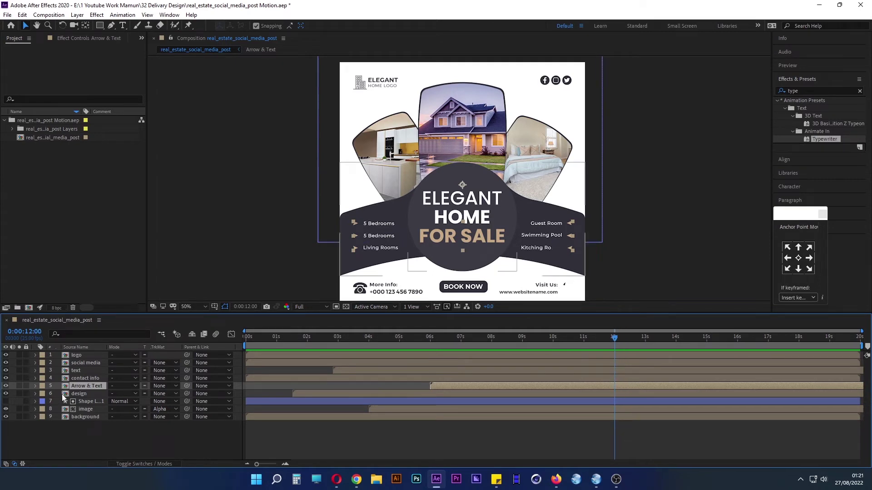
pyautogui.click(74, 380)
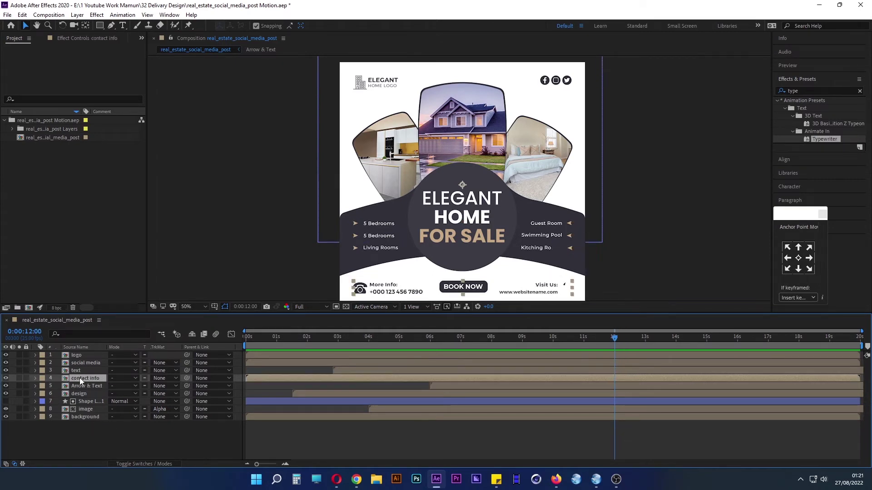
# In the contact info precomp, center the phone icon's anchor and key Position moving it left from 0 to 1 s.
pyautogui.doubleClick(80, 378)
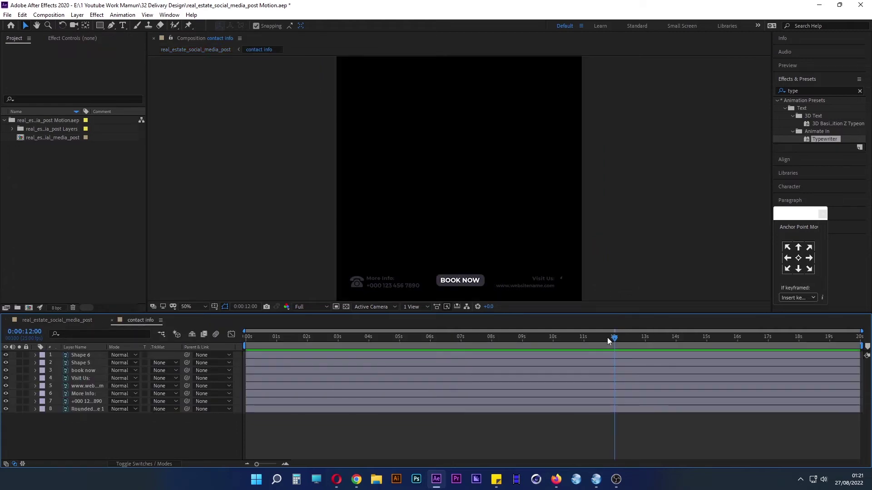
pyautogui.moveTo(609, 341); pyautogui.dragTo(232, 345)
pyautogui.click(356, 287)
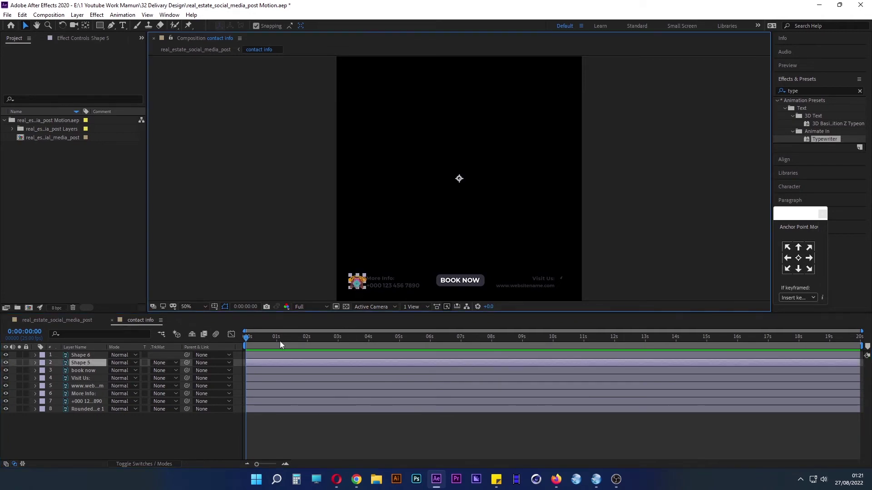
pyautogui.click(799, 258)
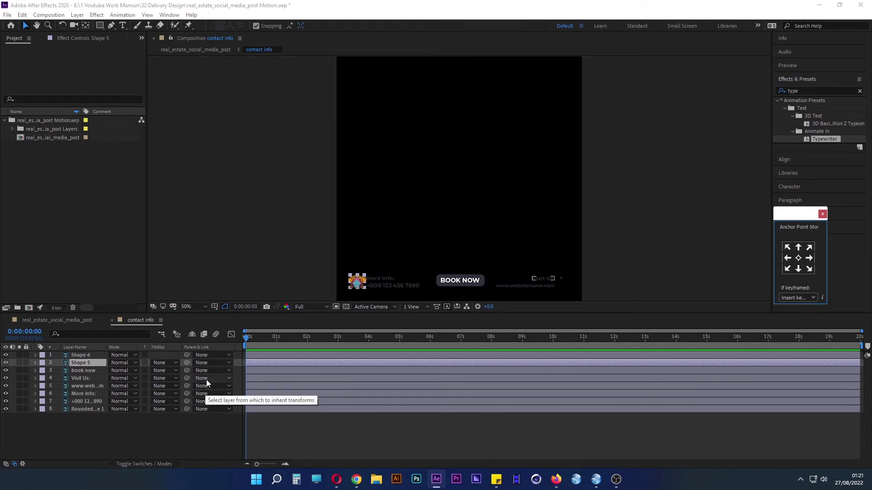
pyautogui.press('p')
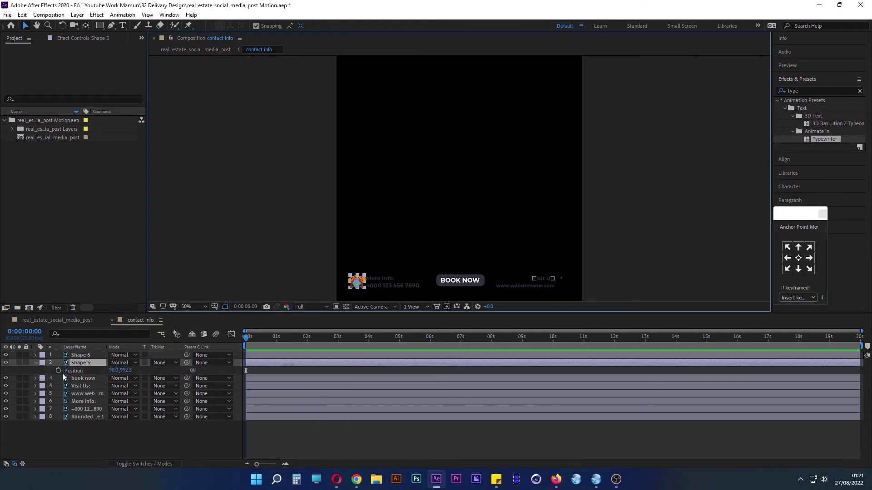
pyautogui.click(58, 370)
pyautogui.scroll(6, 357, 282)
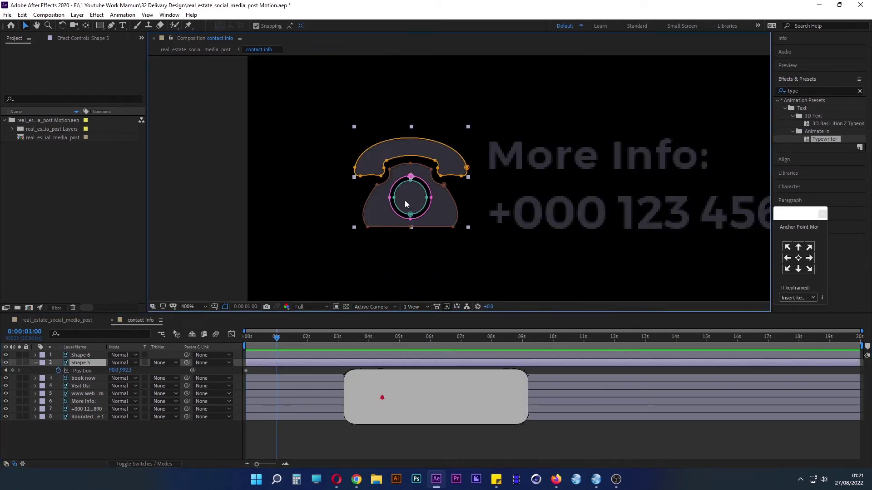
pyautogui.moveTo(413, 200); pyautogui.dragTo(190, 200)
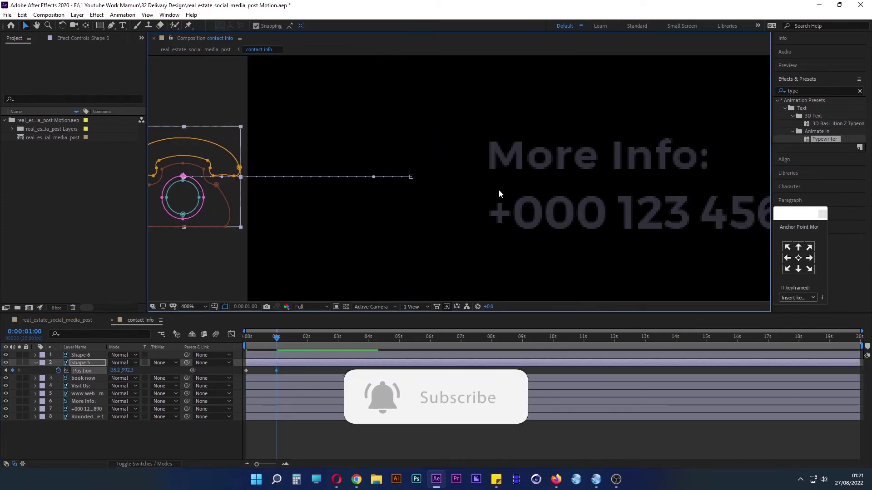
pyautogui.scroll(-2, 498, 190)
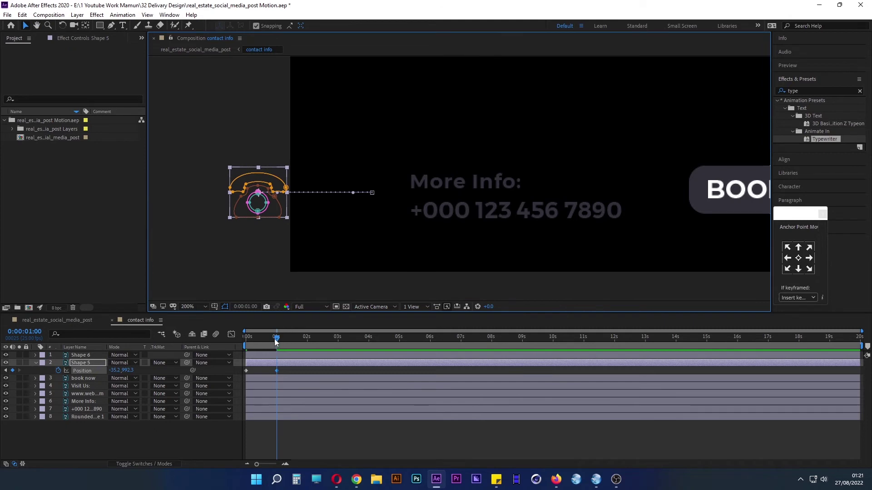
pyautogui.moveTo(274, 339); pyautogui.dragTo(276, 344)
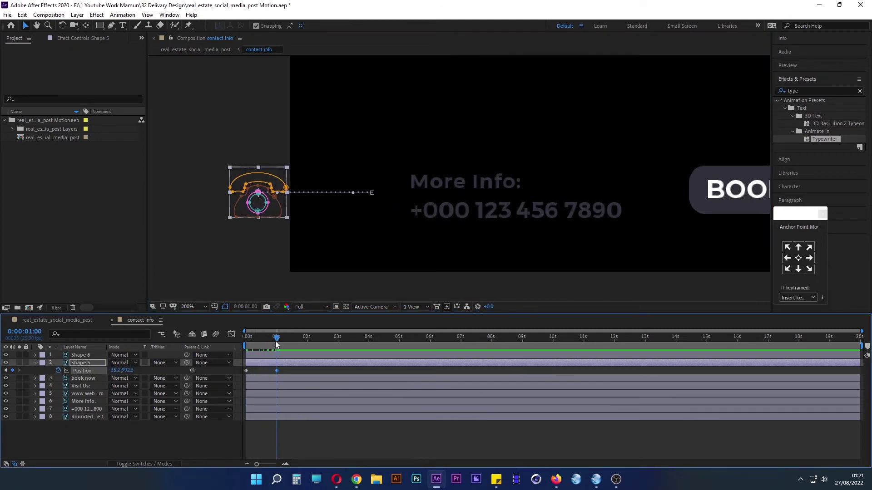
# Select the phone number and More Info: text layers, then clear the selection.
pyautogui.click(495, 206)
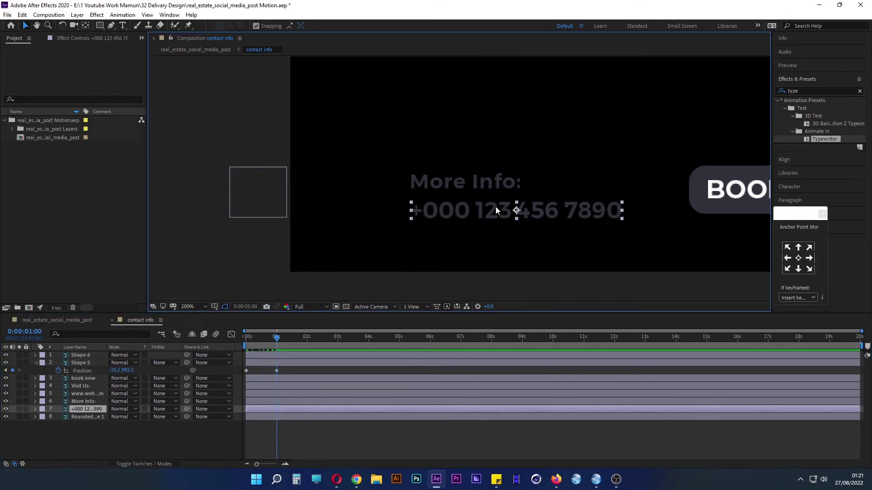
pyautogui.click(497, 183)
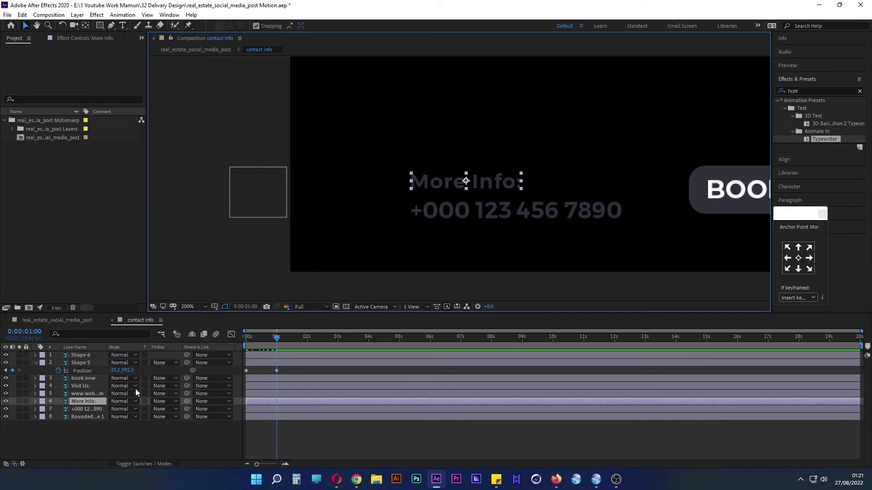
pyautogui.click(91, 410)
pyautogui.click(94, 427)
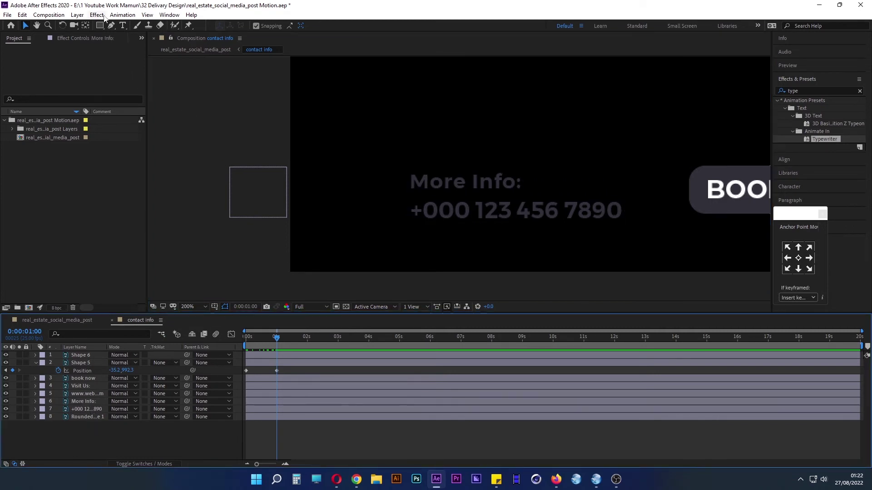
pyautogui.click(99, 26)
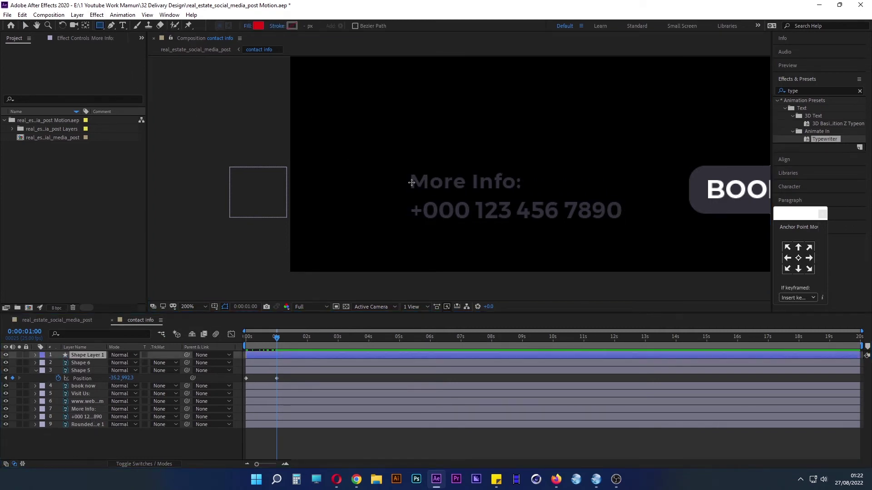
# Draw a red rectangle over More Info:, place it above that layer, and set it as More Info:'s Alpha Matte.
pyautogui.moveTo(407, 169); pyautogui.dragTo(528, 195)
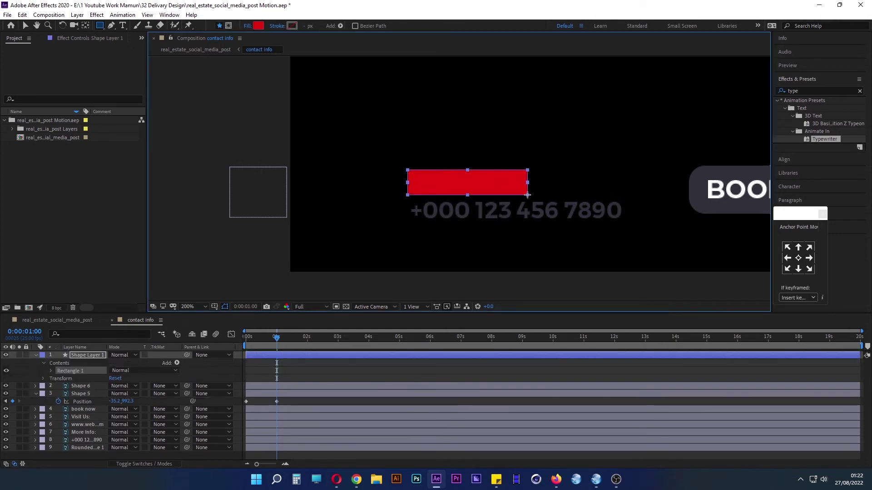
pyautogui.moveTo(87, 354); pyautogui.dragTo(97, 429)
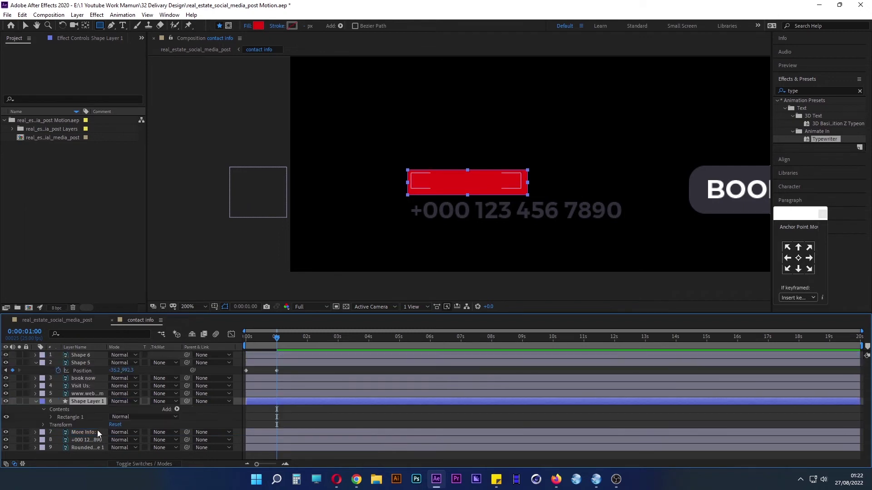
pyautogui.click(173, 431)
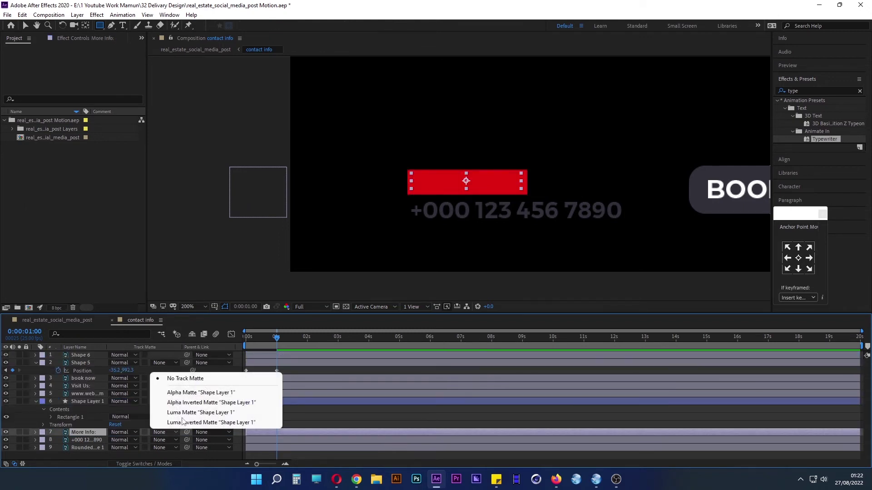
pyautogui.click(191, 392)
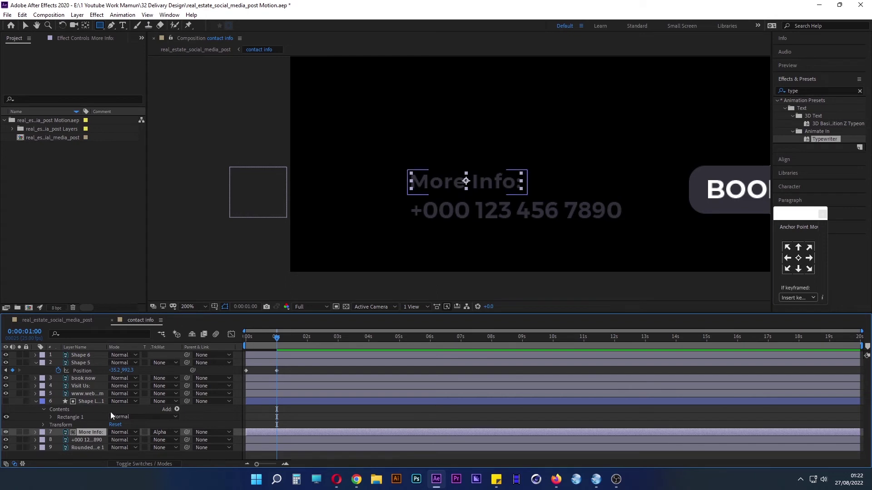
# Delete the phone icon's two Position keyframes.
pyautogui.press('p')
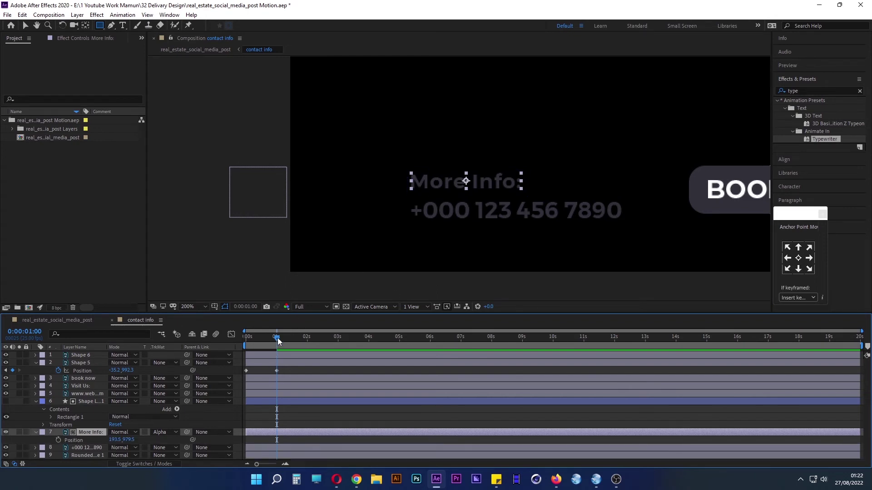
pyautogui.moveTo(277, 338); pyautogui.dragTo(241, 339)
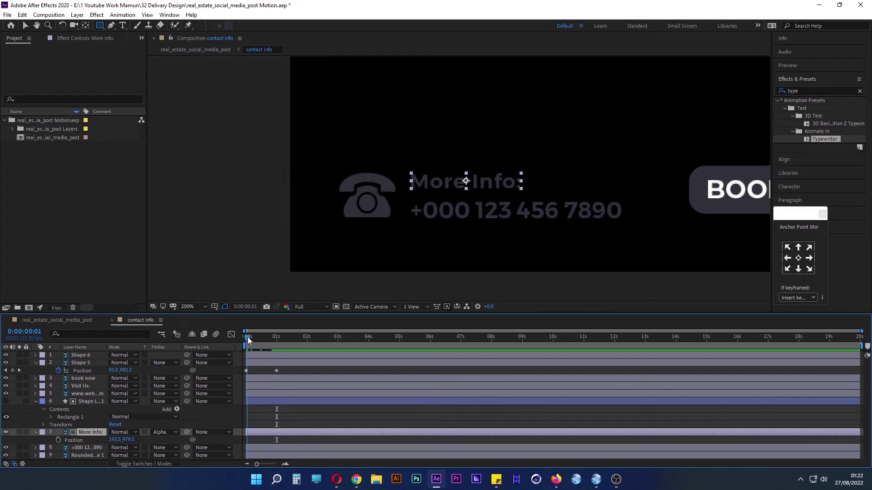
pyautogui.moveTo(244, 340); pyautogui.dragTo(278, 338)
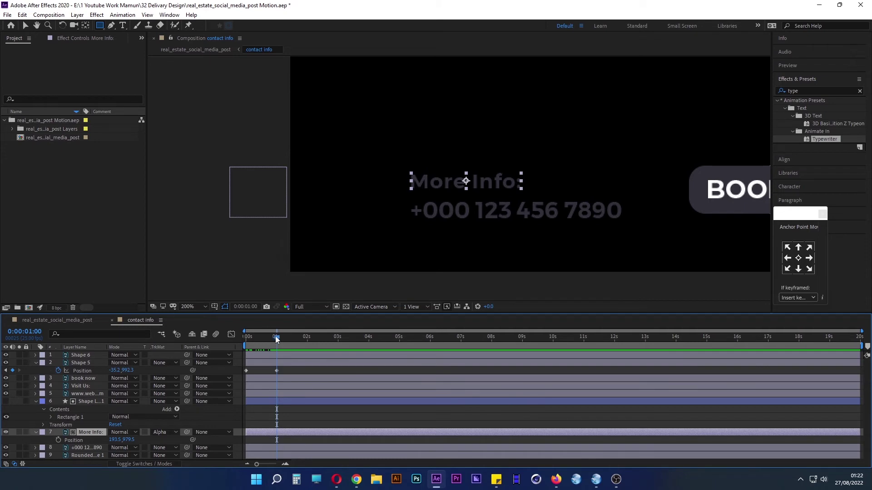
pyautogui.moveTo(276, 340); pyautogui.dragTo(231, 347)
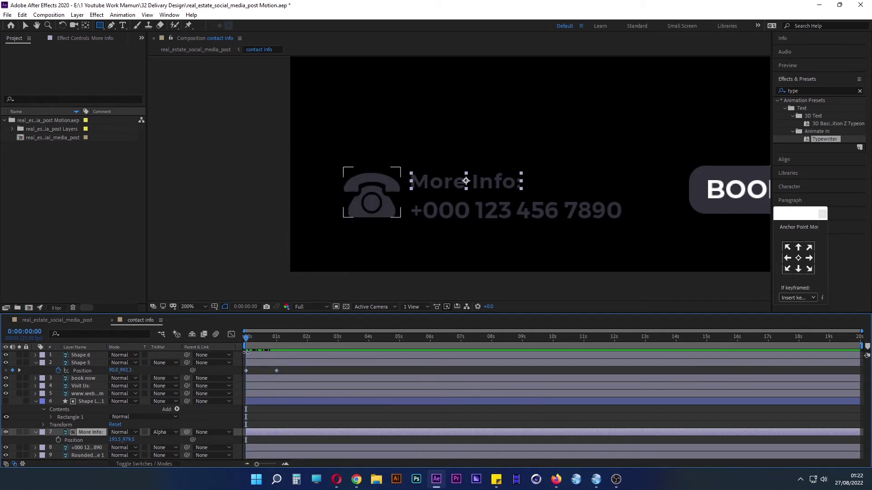
pyautogui.moveTo(282, 374); pyautogui.dragTo(240, 372)
pyautogui.press('Delete')
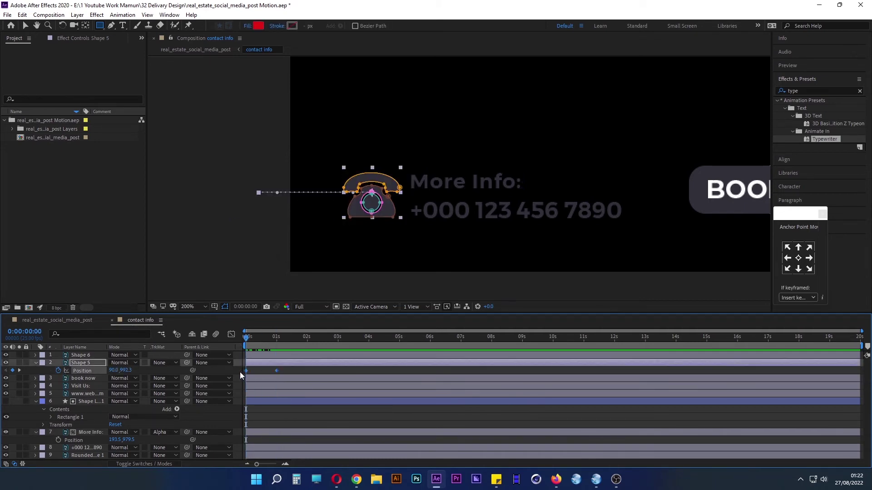
pyautogui.click(79, 370)
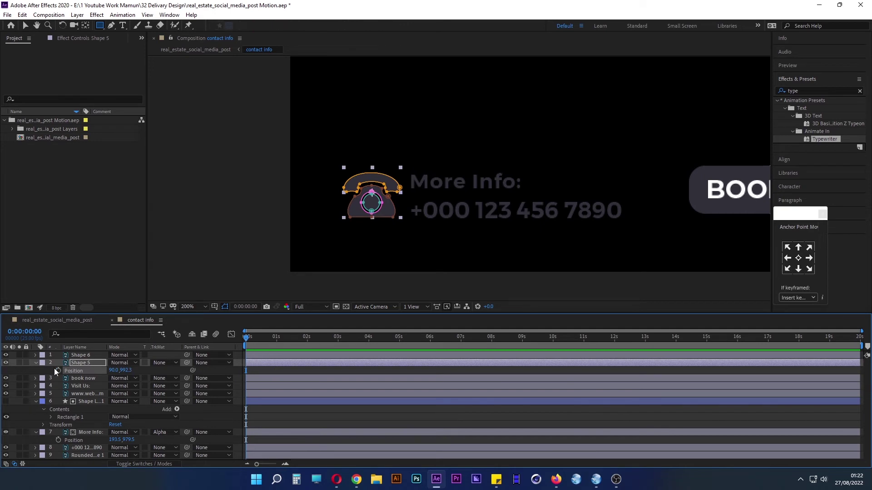
pyautogui.moveTo(249, 339); pyautogui.dragTo(277, 340)
pyautogui.moveTo(274, 339); pyautogui.dragTo(236, 354)
# Draw a small mask on the phone icon and move the icon to its off-left start position.
pyautogui.moveTo(385, 207); pyautogui.dragTo(390, 212)
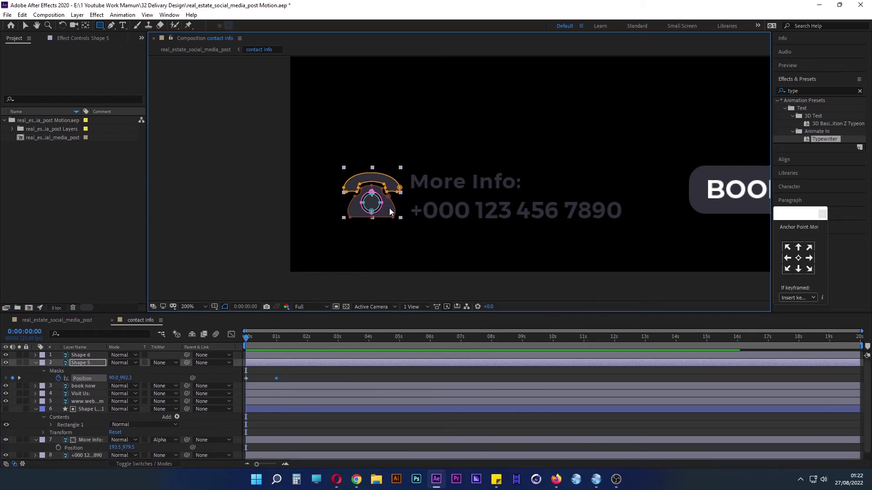
pyautogui.press('v')
pyautogui.moveTo(391, 215); pyautogui.dragTo(270, 215)
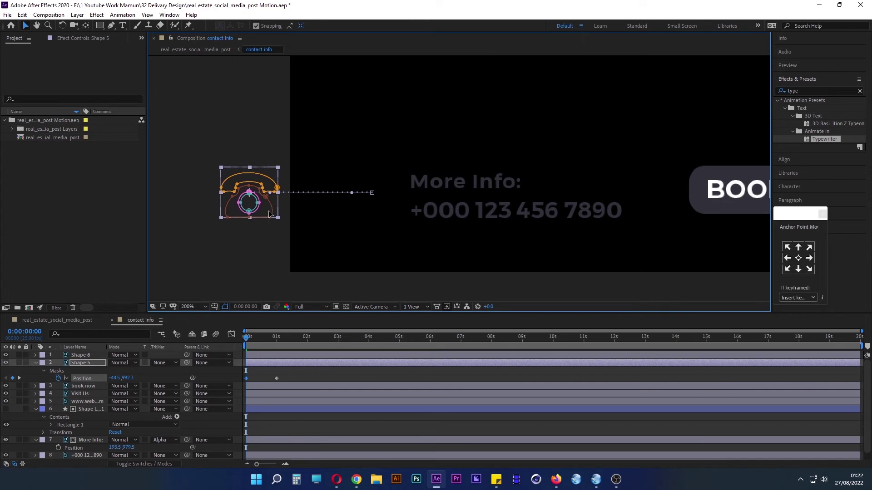
pyautogui.moveTo(254, 333); pyautogui.dragTo(276, 339)
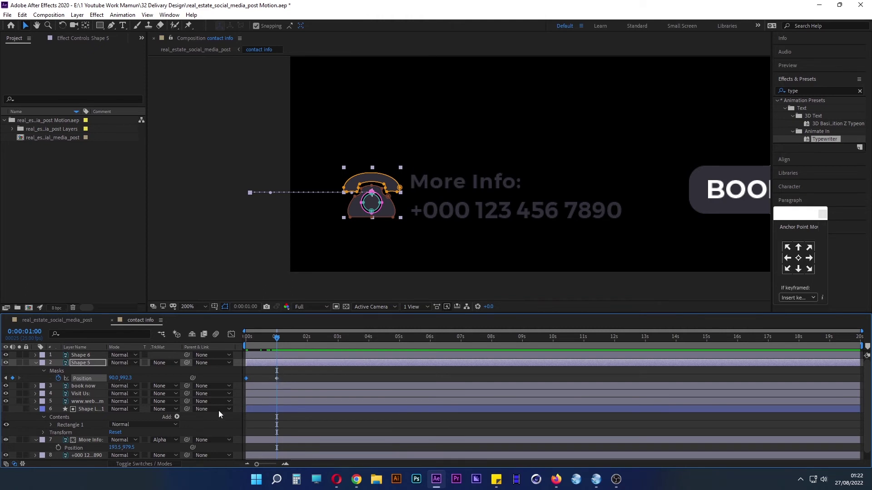
# Key More Info:'s Position from 1 s to 2 s so the text slides right into place.
pyautogui.click(92, 440)
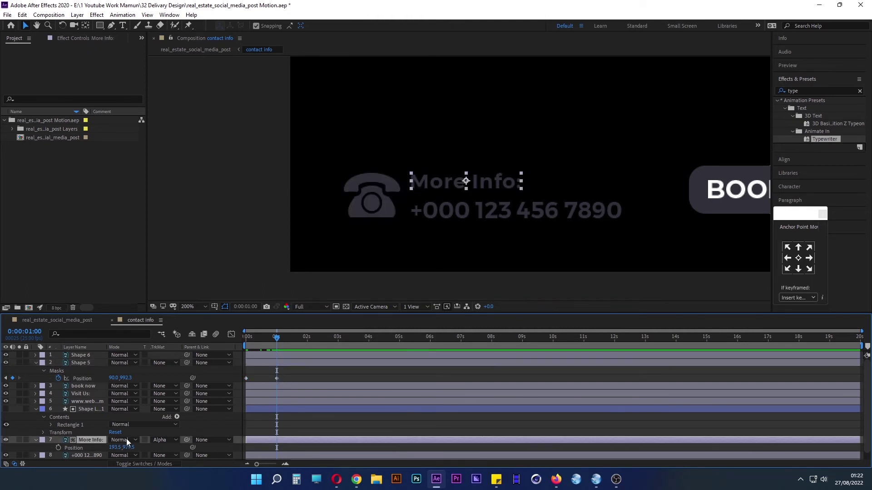
pyautogui.click(58, 448)
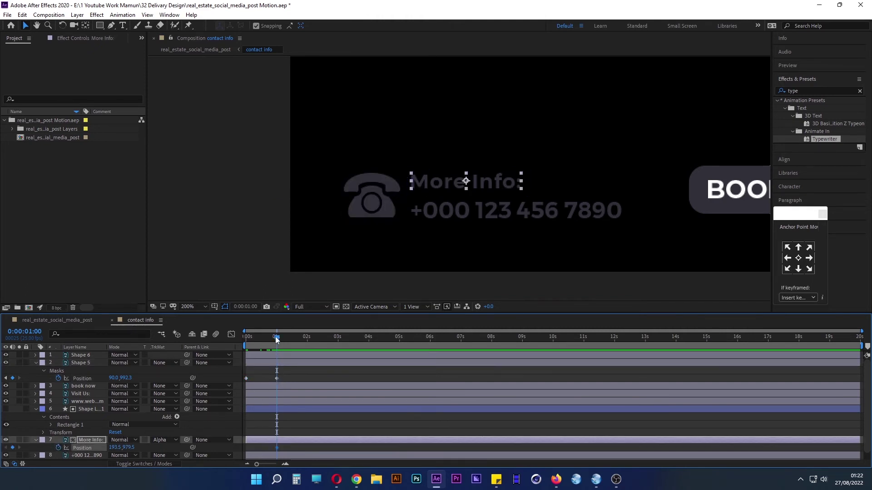
pyautogui.moveTo(276, 339); pyautogui.dragTo(308, 339)
pyautogui.click(307, 340)
pyautogui.moveTo(302, 339); pyautogui.dragTo(277, 339)
pyautogui.moveTo(491, 181); pyautogui.dragTo(376, 185)
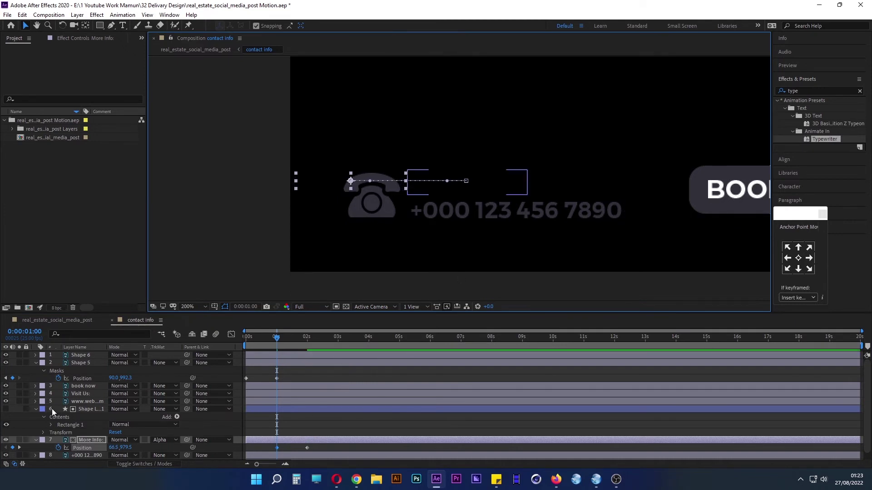
pyautogui.moveTo(278, 342); pyautogui.dragTo(307, 343)
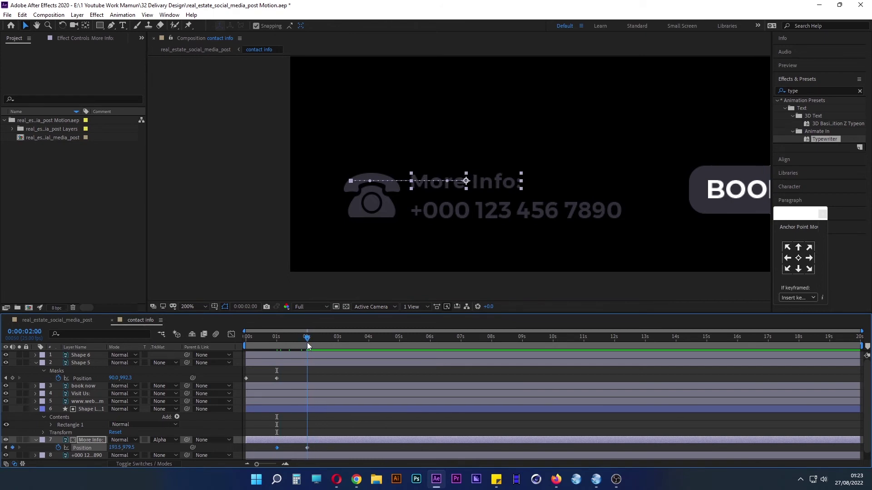
pyautogui.click(564, 203)
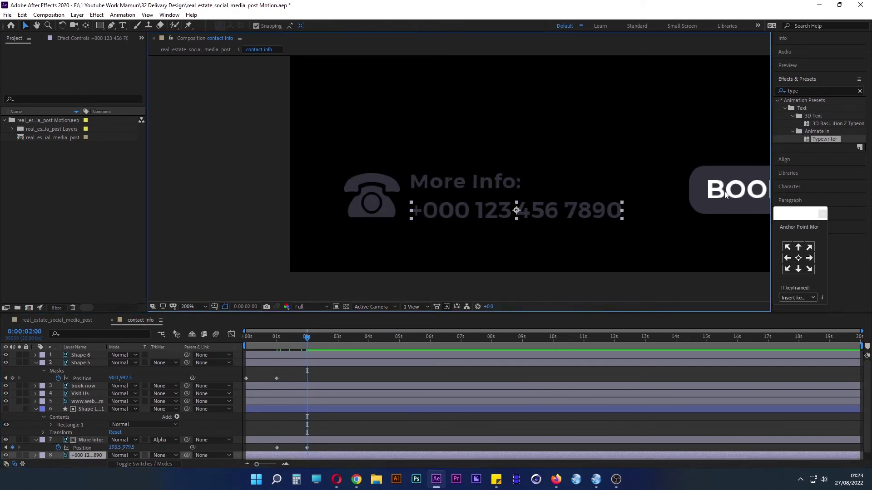
# Convert the phone-number layer to editable text and apply the Typewriter preset.
pyautogui.rightClick(86, 456)
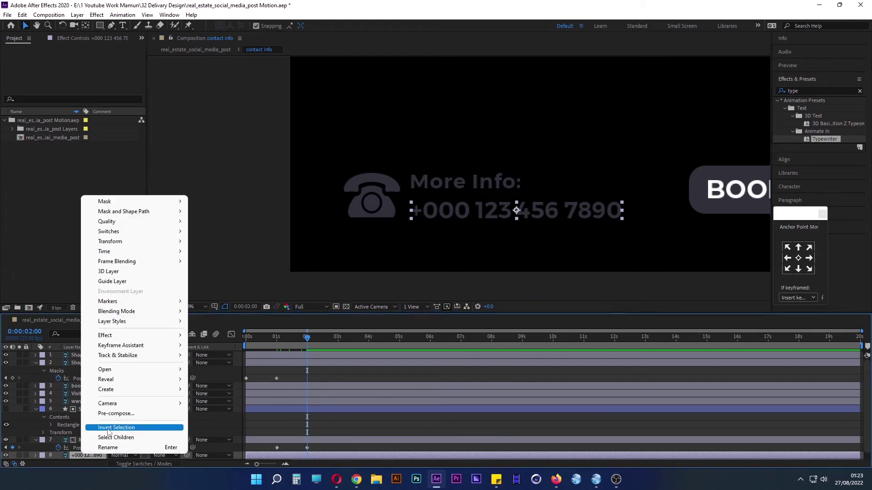
pyautogui.moveTo(164, 388)
pyautogui.click(203, 390)
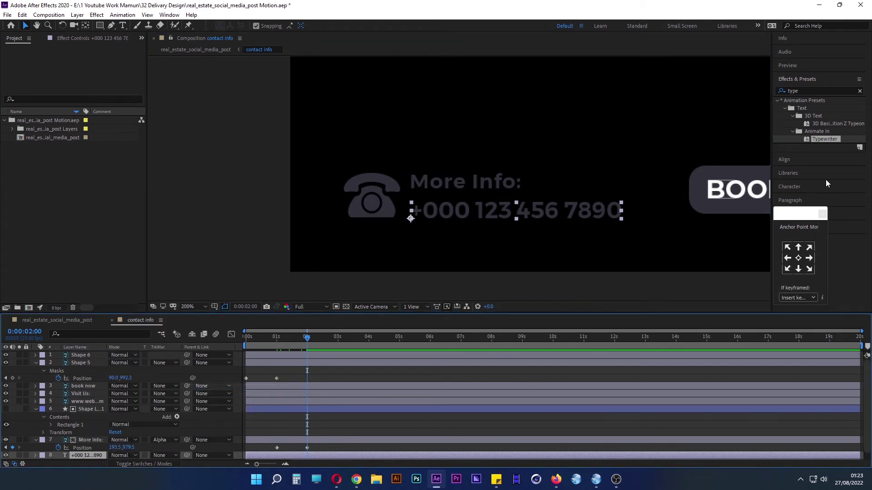
pyautogui.click(825, 139)
pyautogui.doubleClick(824, 138)
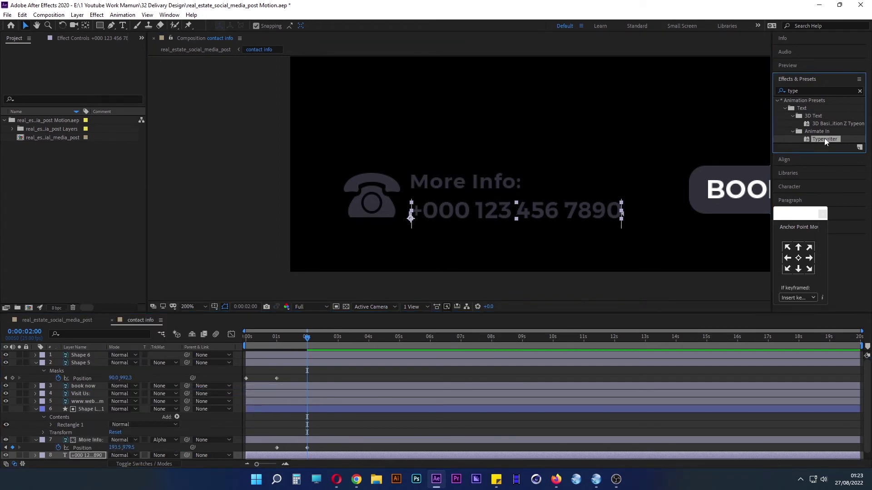
# Move the final Typewriter Start keyframe to 3 seconds so the number finishes typing there.
pyautogui.scroll(-1, 348, 449)
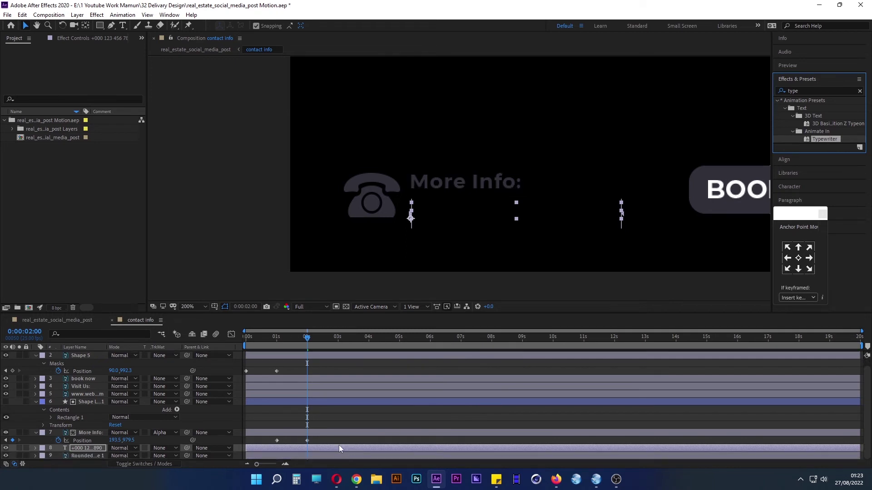
pyautogui.click(35, 449)
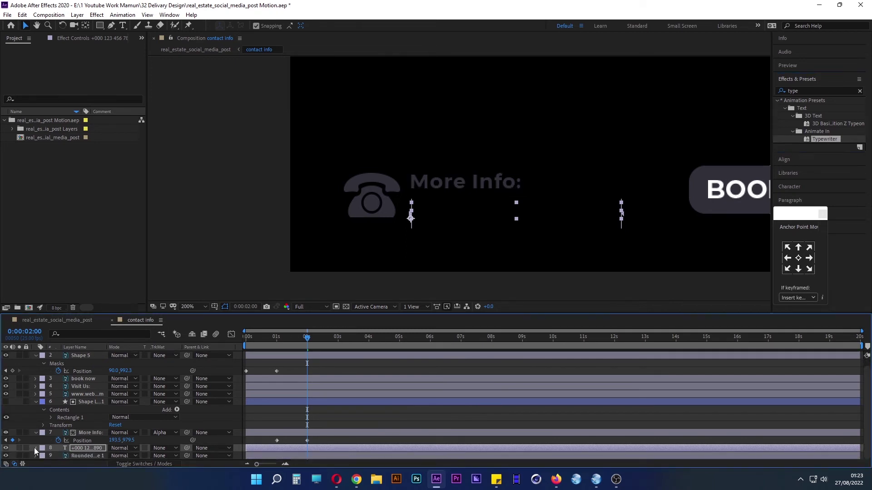
pyautogui.scroll(-1, 34, 448)
pyautogui.scroll(-1, 318, 427)
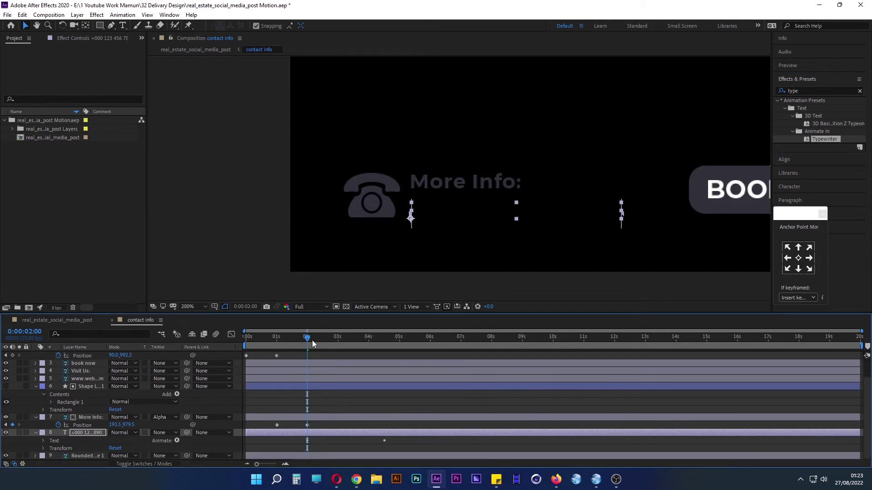
pyautogui.moveTo(312, 340); pyautogui.dragTo(336, 347)
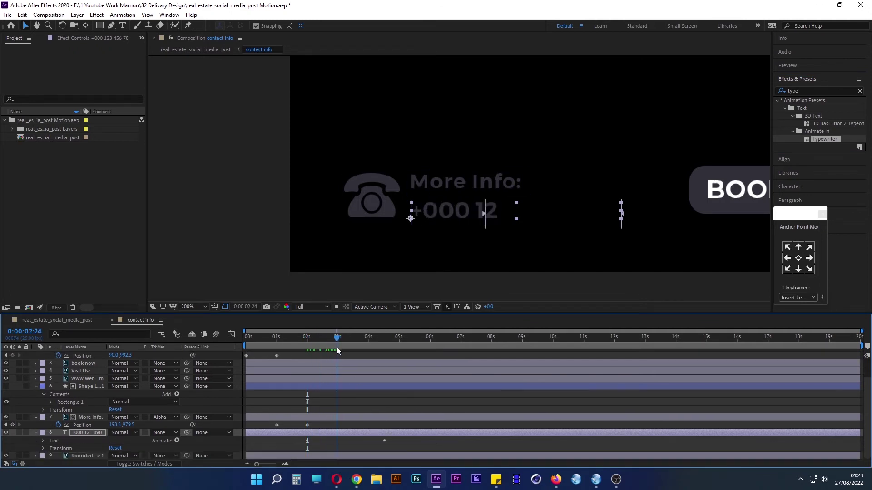
pyautogui.press('u')
pyautogui.click(396, 447)
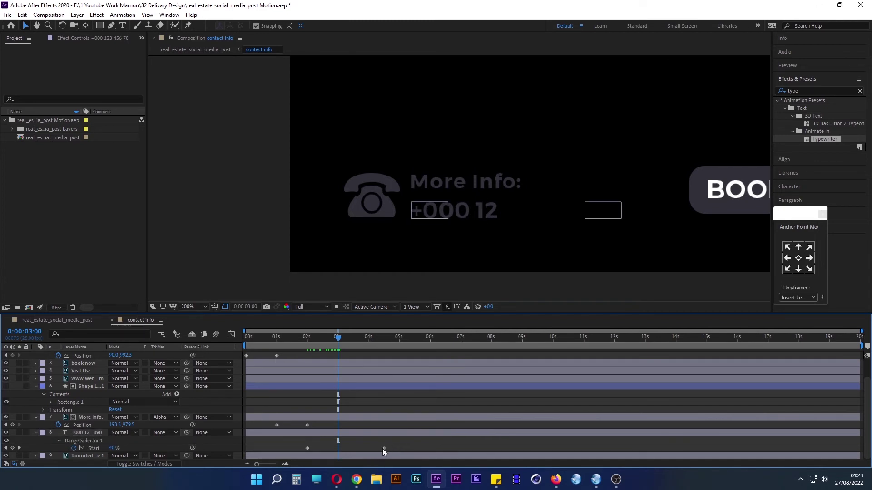
pyautogui.moveTo(384, 449); pyautogui.dragTo(337, 449)
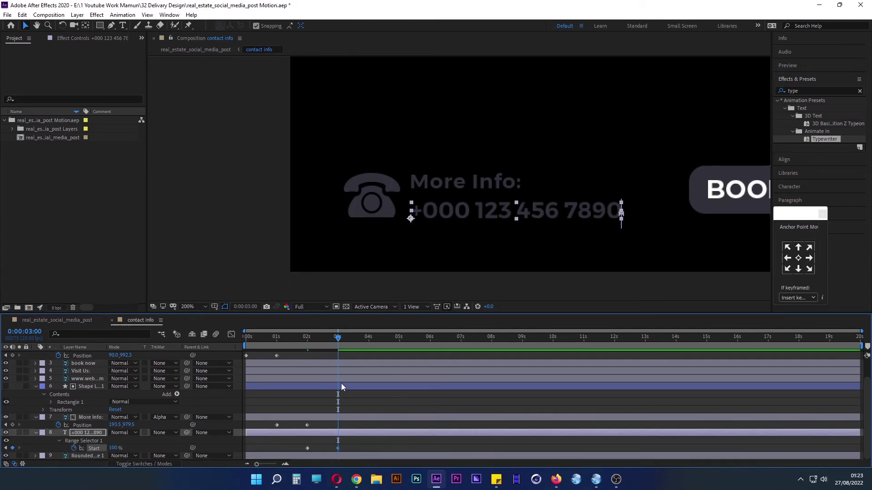
# Preview the footer animation, pan to see the whole contact footer, and park near 3 seconds.
pyautogui.moveTo(338, 341); pyautogui.dragTo(232, 345)
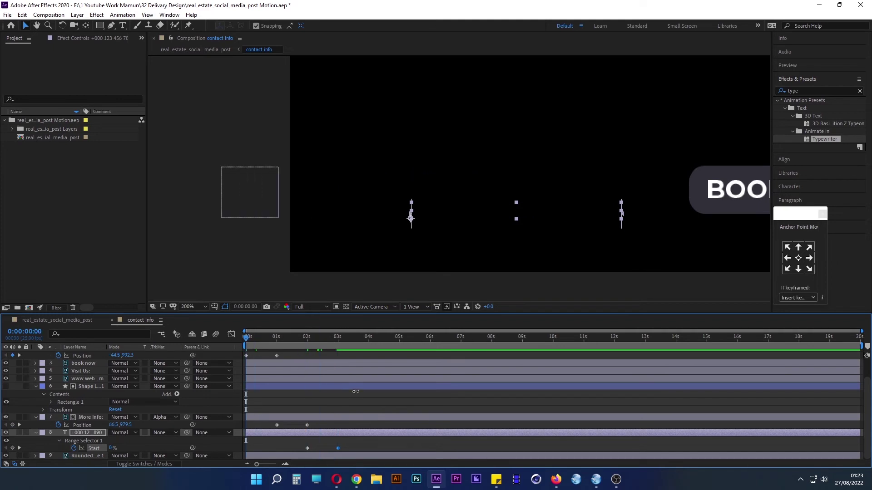
pyautogui.press('space')
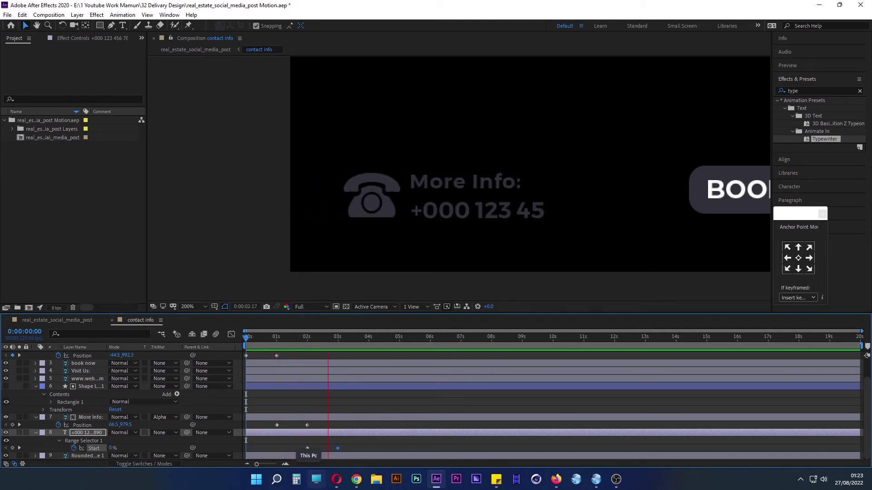
pyautogui.press('space')
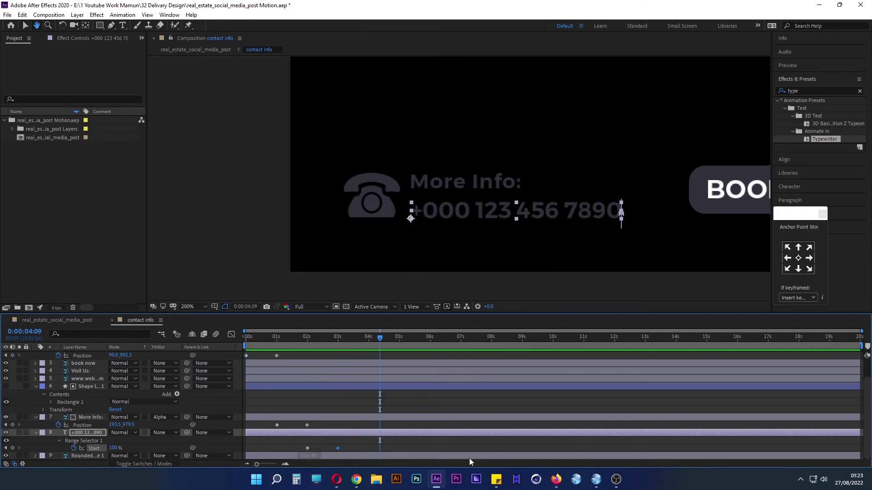
pyautogui.scroll(-2, 410, 190)
pyautogui.press('h')
pyautogui.moveTo(754, 248); pyautogui.dragTo(589, 251)
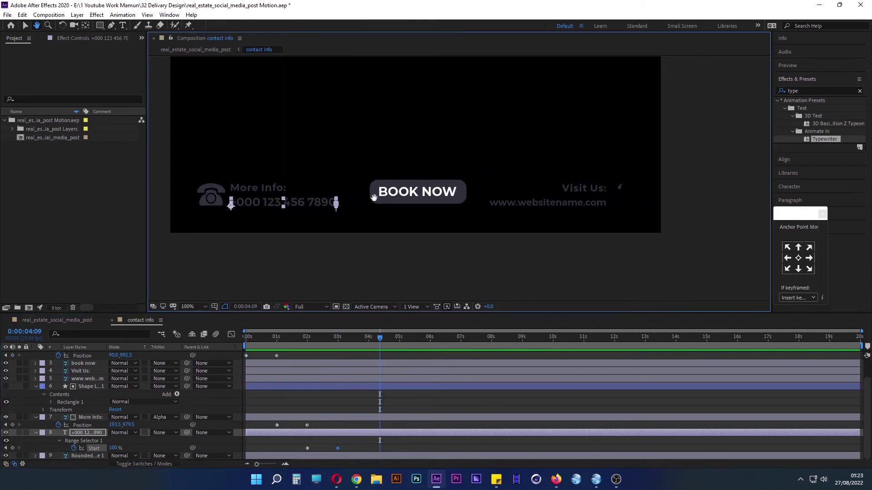
pyautogui.press('v')
pyautogui.click(411, 292)
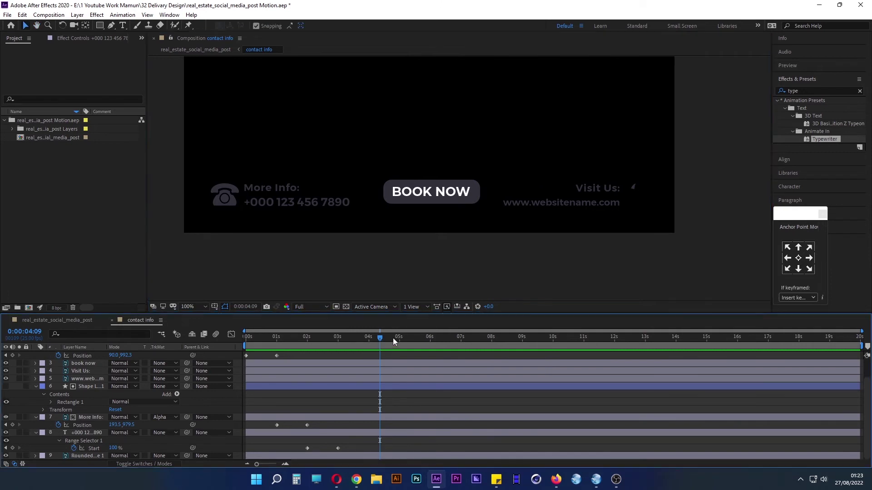
pyautogui.moveTo(394, 337); pyautogui.dragTo(340, 346)
pyautogui.scroll(1, 339, 346)
pyautogui.click(453, 227)
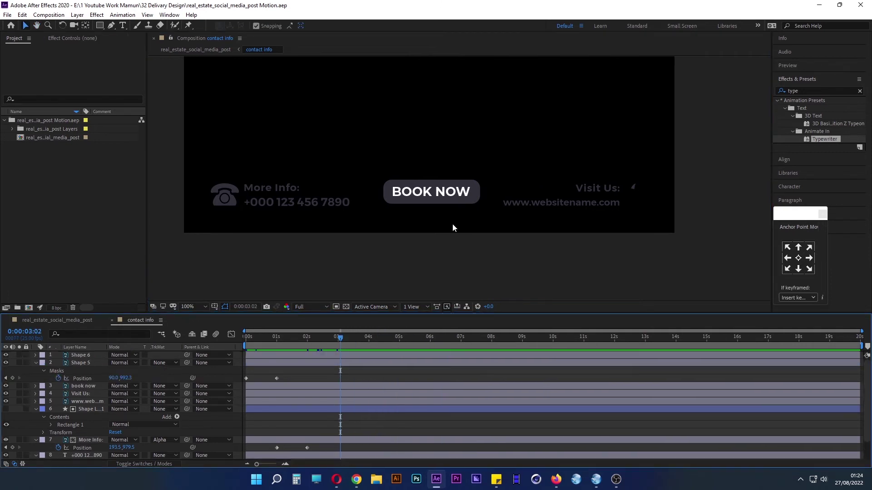
# Nudge the Visit Us: and website address text slightly to the right.
pyautogui.click(563, 204)
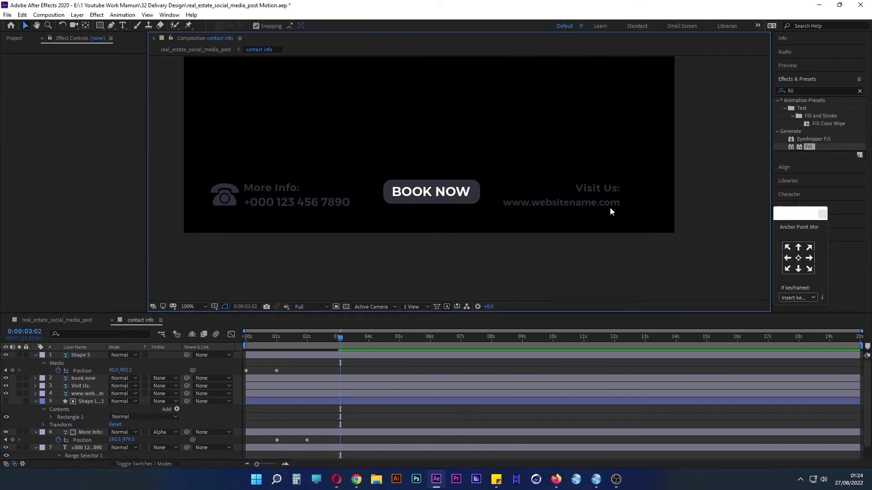
pyautogui.keyDown('shift'); pyautogui.click(609, 191); pyautogui.keyUp('shift')
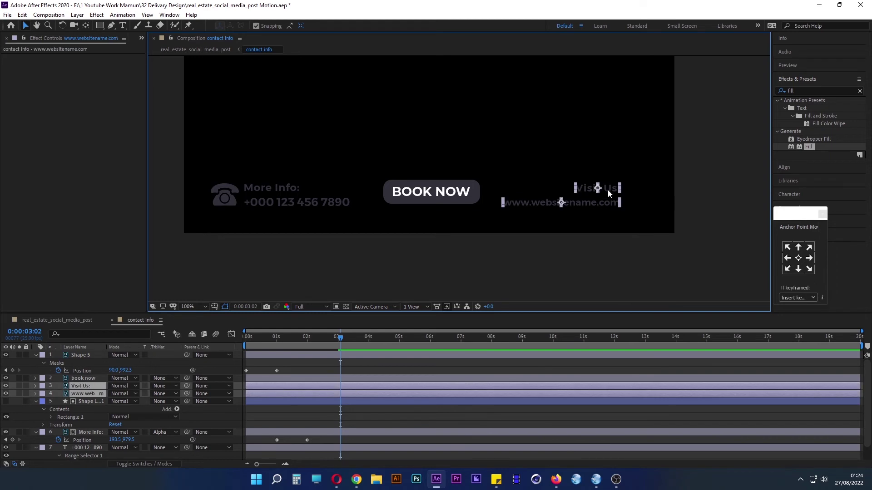
pyautogui.moveTo(611, 190); pyautogui.dragTo(630, 188)
pyautogui.moveTo(647, 190); pyautogui.dragTo(641, 190)
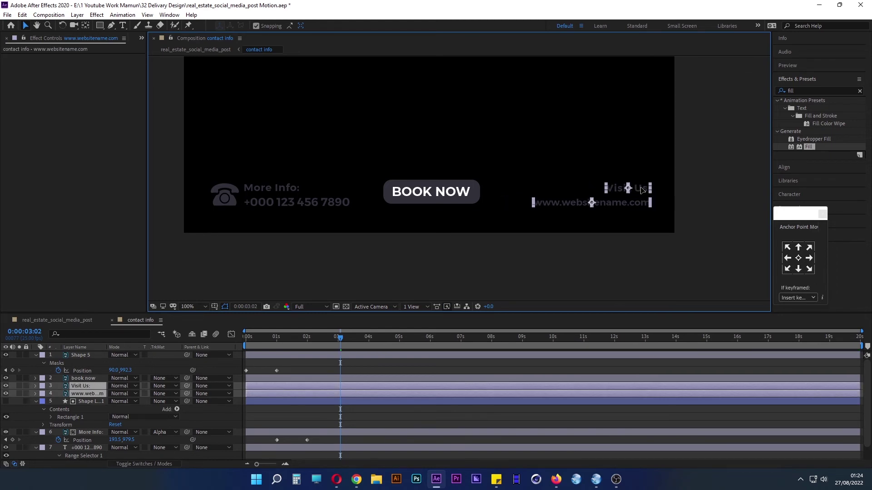
pyautogui.click(567, 277)
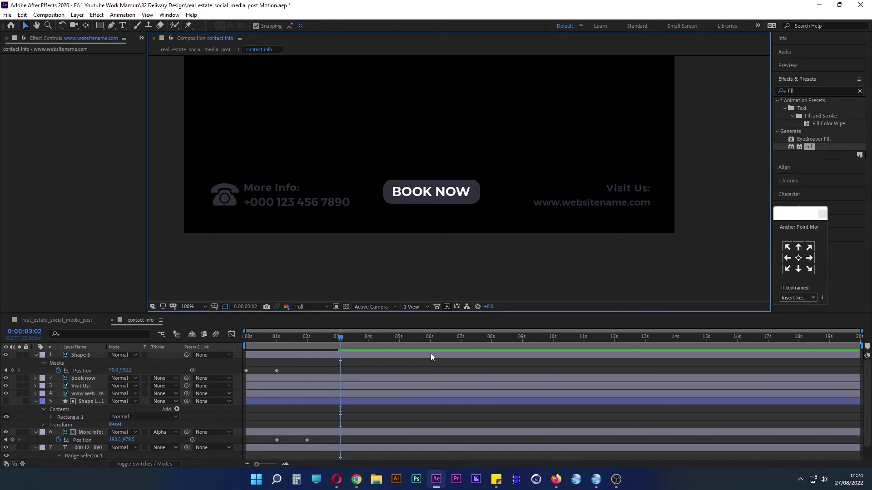
# Add Position keyframes at 0 and 1 second for both the Visit Us: and website layers.
pyautogui.click(617, 206)
pyautogui.keyDown('shift'); pyautogui.click(625, 187); pyautogui.keyUp('shift')
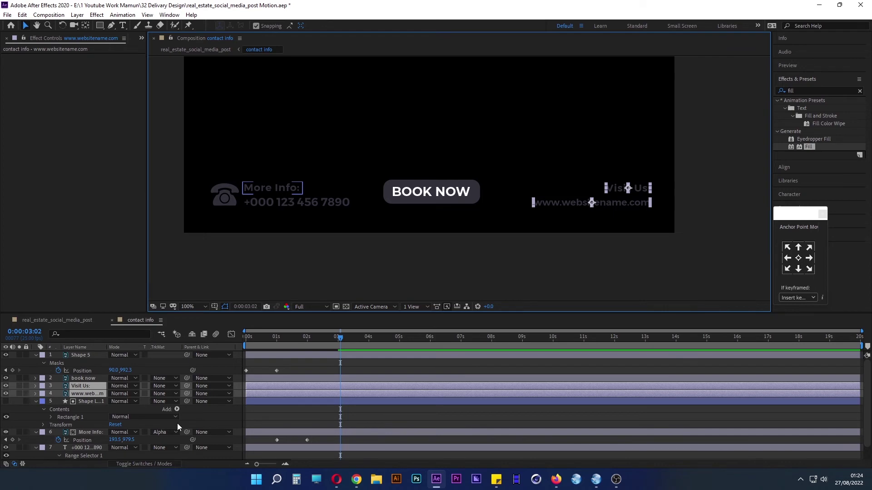
pyautogui.press('p')
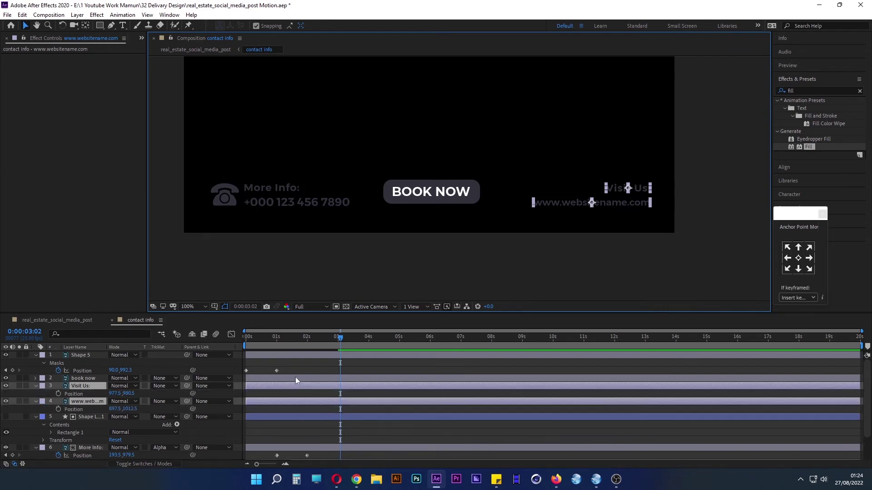
pyautogui.moveTo(327, 338); pyautogui.dragTo(241, 339)
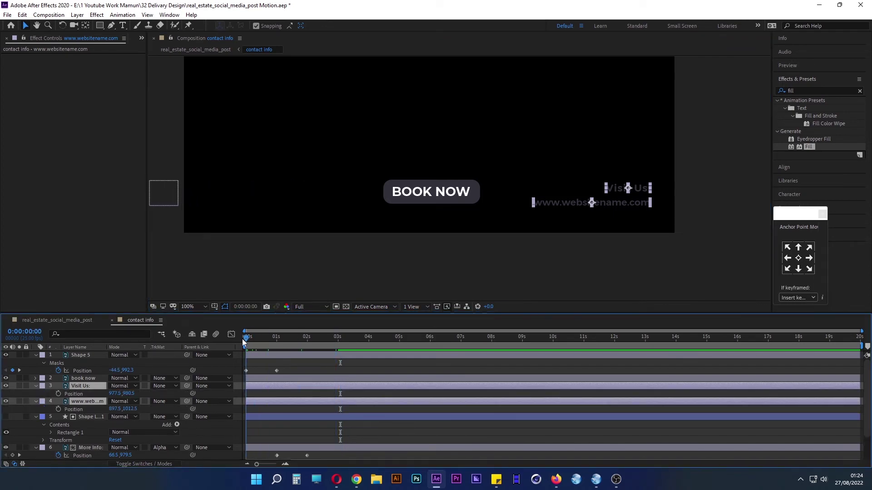
pyautogui.click(58, 394)
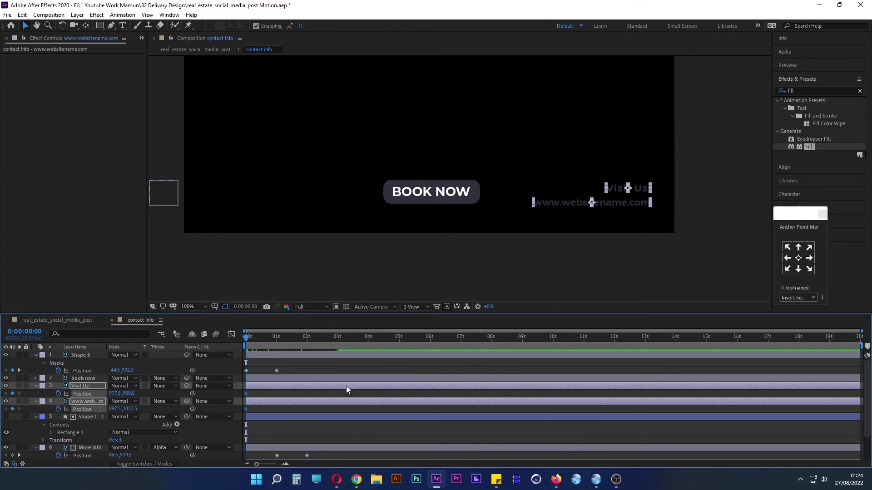
pyautogui.moveTo(248, 339); pyautogui.dragTo(276, 339)
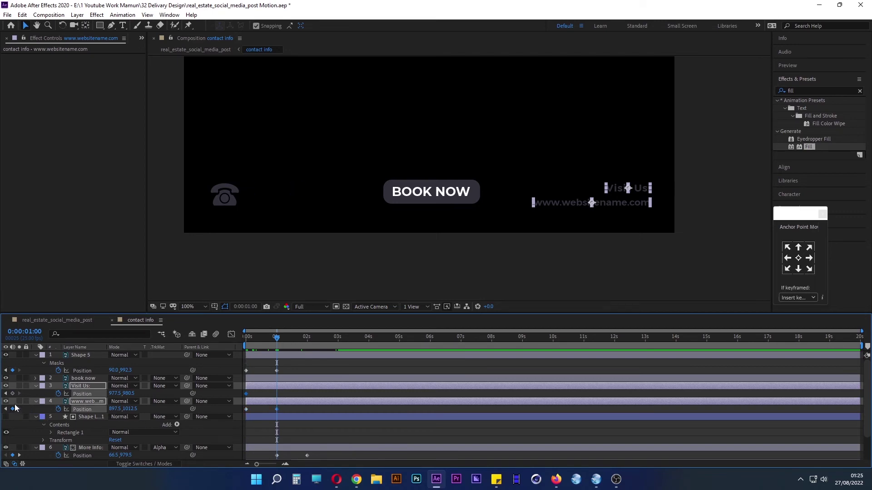
pyautogui.click(13, 393)
pyautogui.moveTo(275, 338); pyautogui.dragTo(245, 338)
# At frame 0, move the website address off-frame right, keeping Visit Us: in place.
pyautogui.click(639, 249)
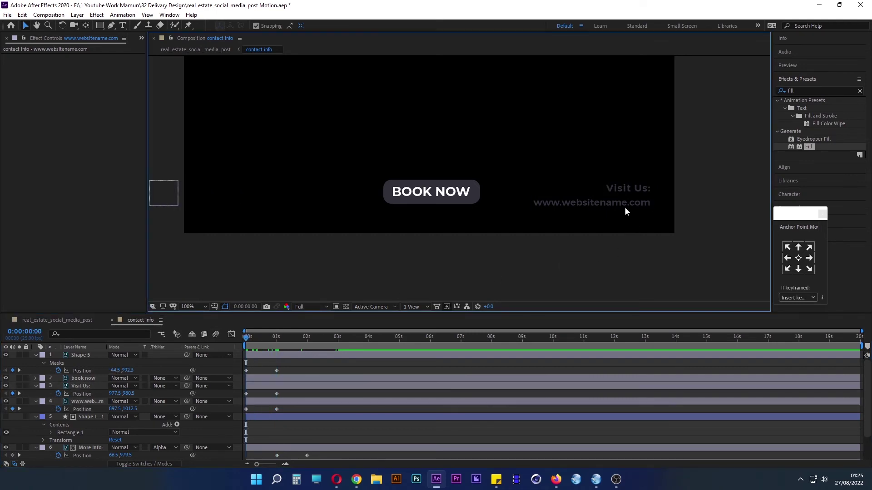
pyautogui.click(608, 206)
pyautogui.moveTo(592, 203); pyautogui.dragTo(715, 201)
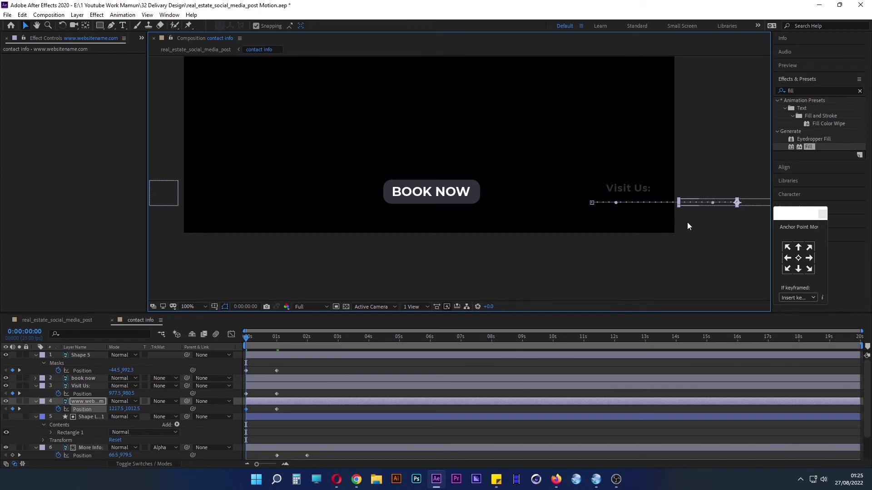
pyautogui.click(637, 192)
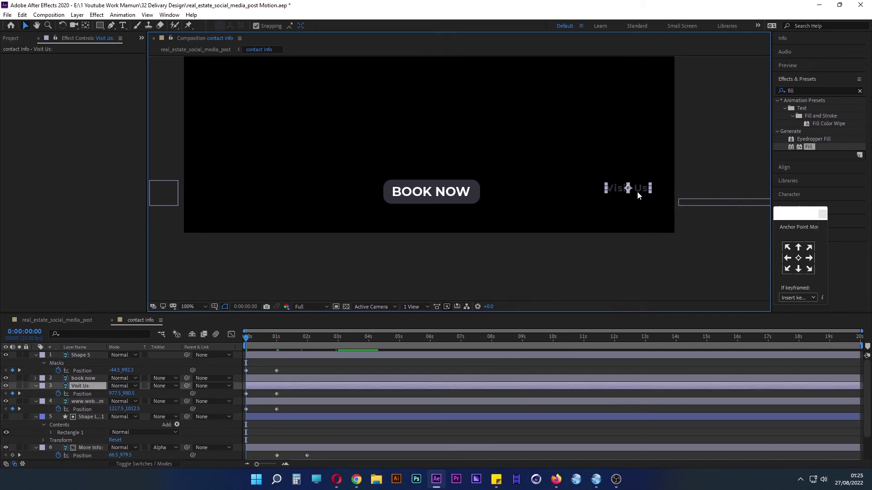
pyautogui.click(586, 221)
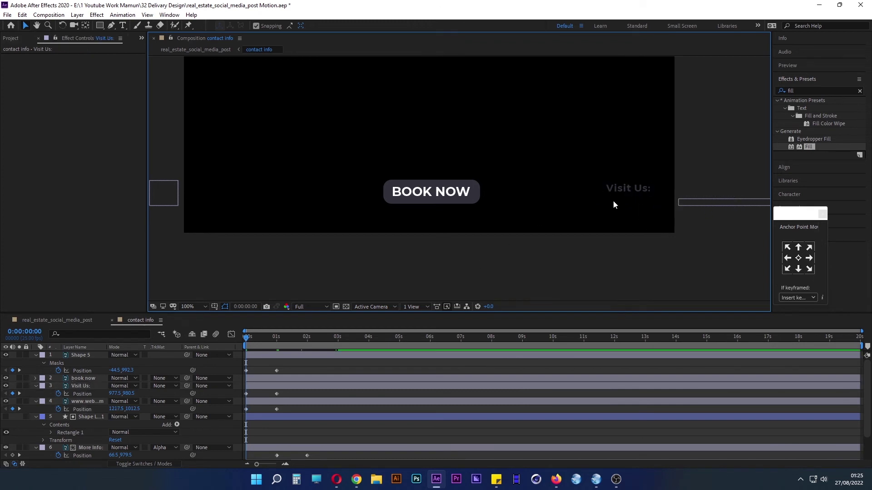
pyautogui.moveTo(634, 193); pyautogui.dragTo(689, 185)
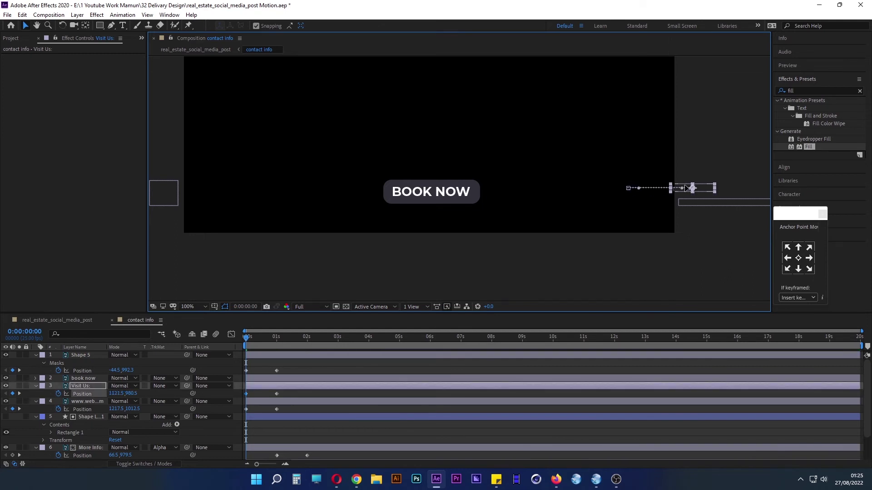
pyautogui.click(683, 227)
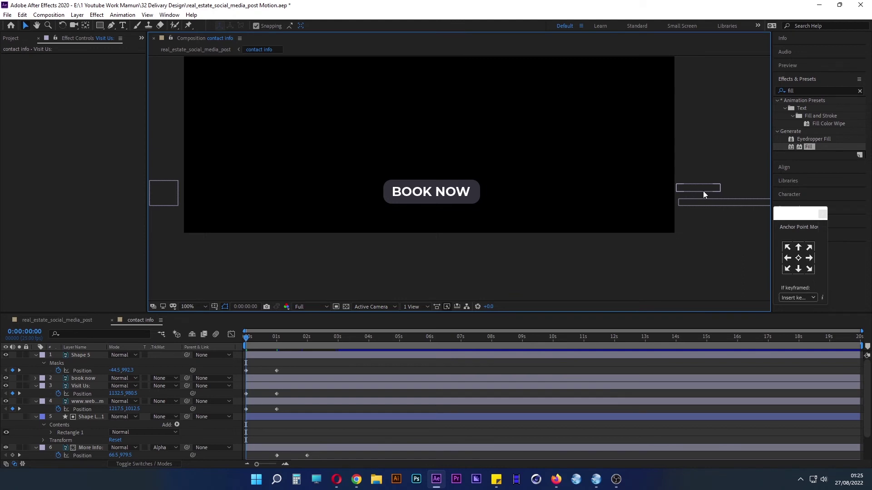
pyautogui.hotkey('ctrl', 'z')
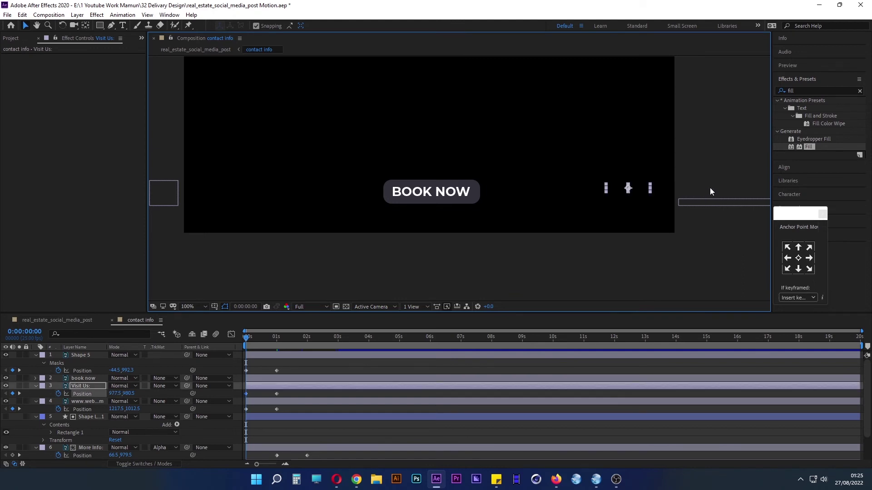
pyautogui.click(533, 256)
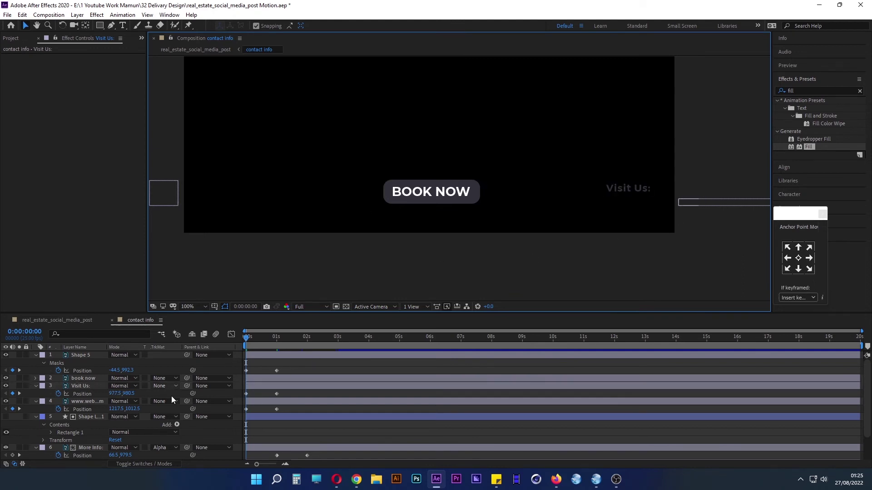
pyautogui.click(101, 26)
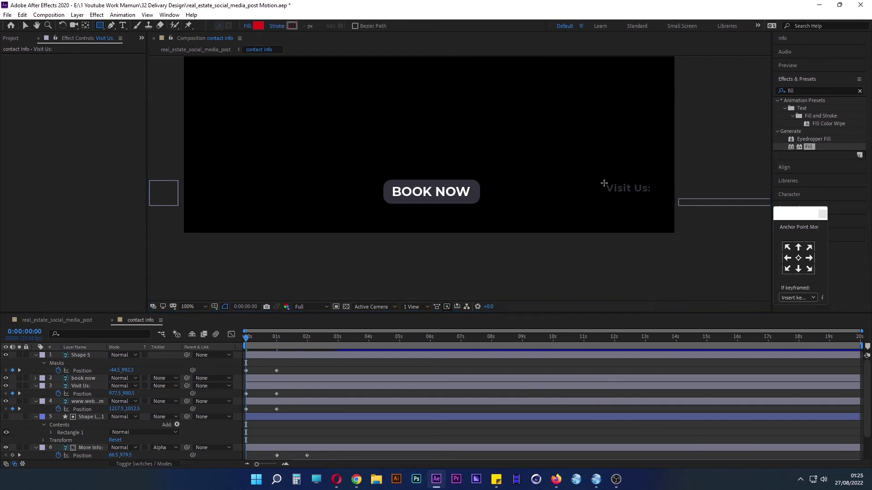
# Draw a red rectangle over Visit Us: and set it as the layer's Alpha Matte.
pyautogui.moveTo(604, 183); pyautogui.dragTo(655, 195)
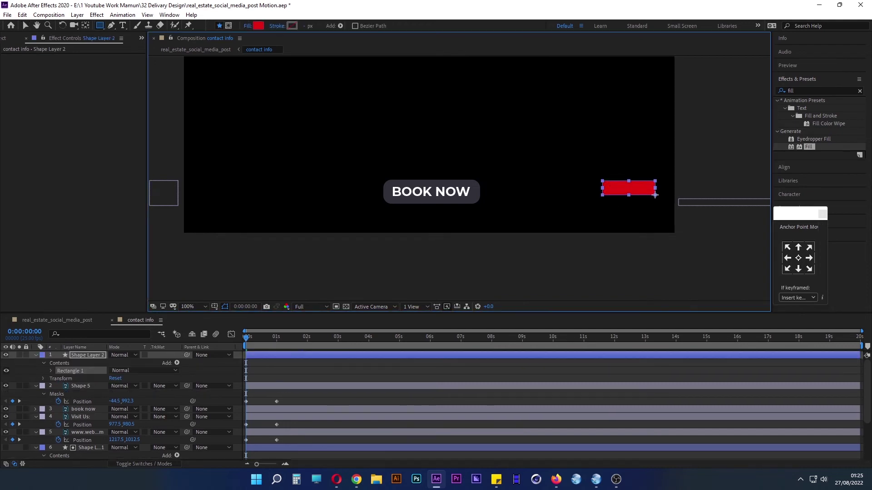
pyautogui.moveTo(80, 355); pyautogui.dragTo(84, 414)
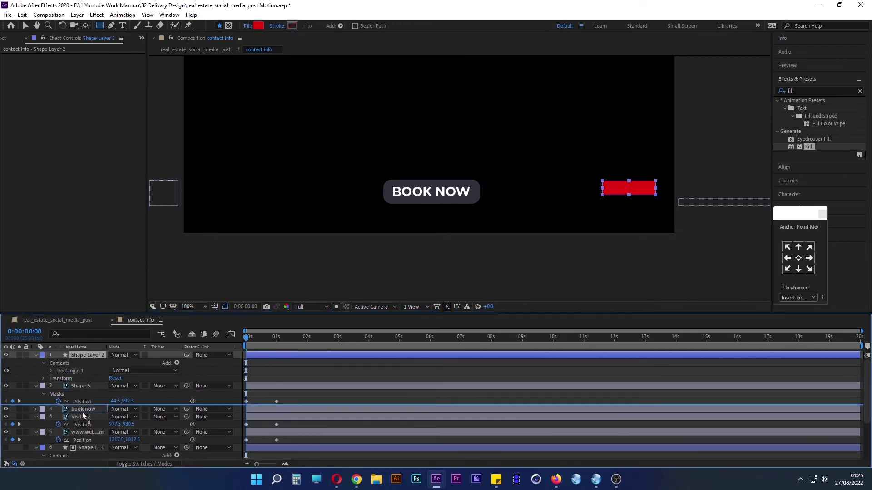
pyautogui.click(93, 418)
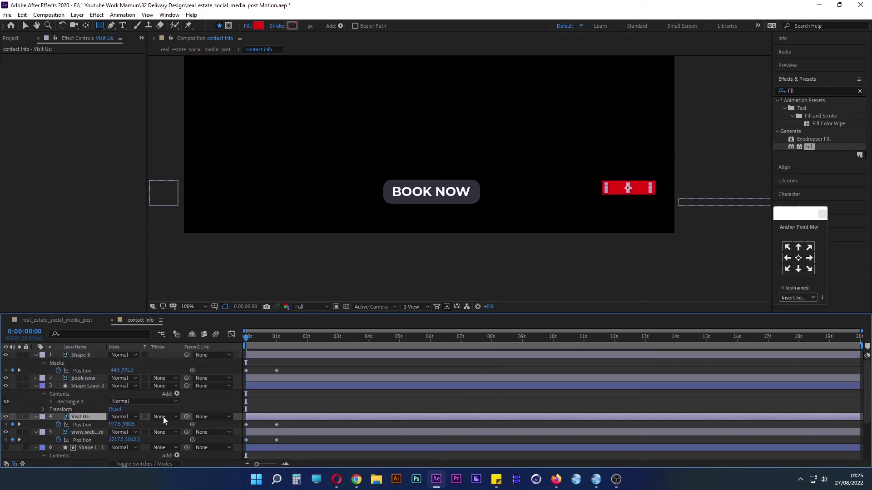
pyautogui.click(162, 417)
pyautogui.click(200, 377)
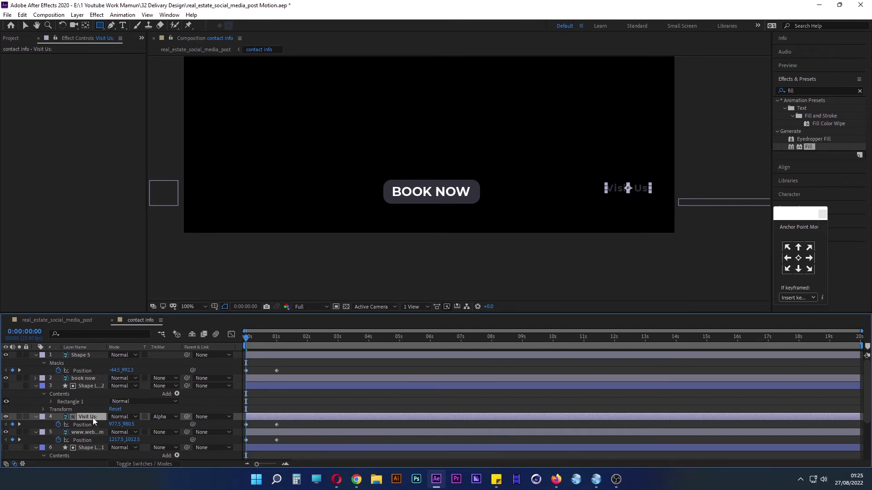
# Slide Visit Us: right so it starts hidden outside the matte, then preview.
pyautogui.press('v')
pyautogui.moveTo(643, 190); pyautogui.dragTo(700, 191)
pyautogui.click(693, 256)
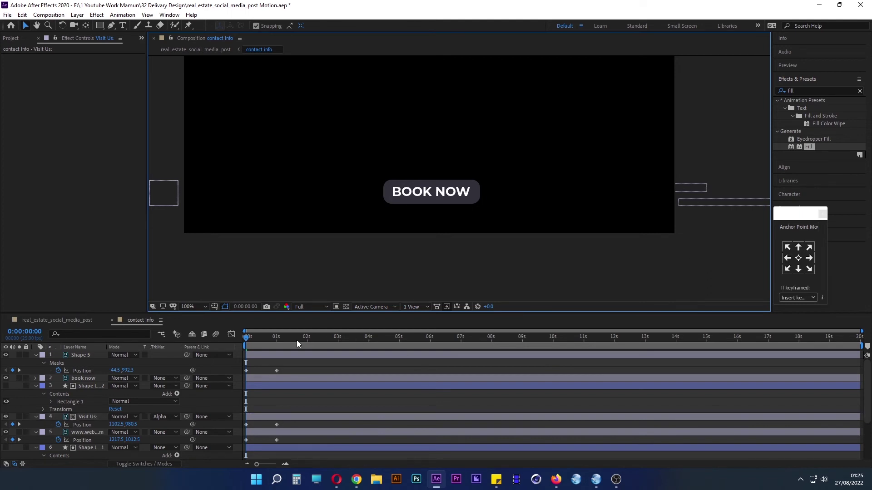
pyautogui.press('space')
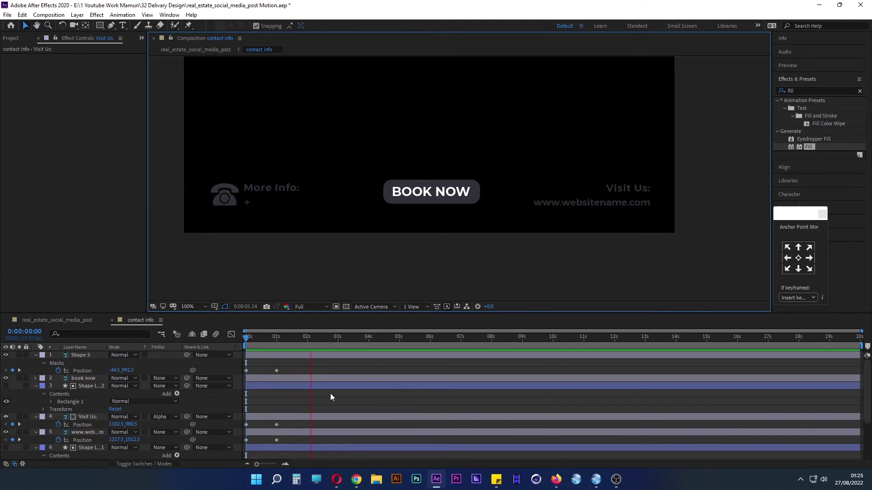
# Shift the Visit Us: and website address layer bars right to start near 3 seconds, checking the slide-in.
pyautogui.press('space')
pyautogui.click(91, 418)
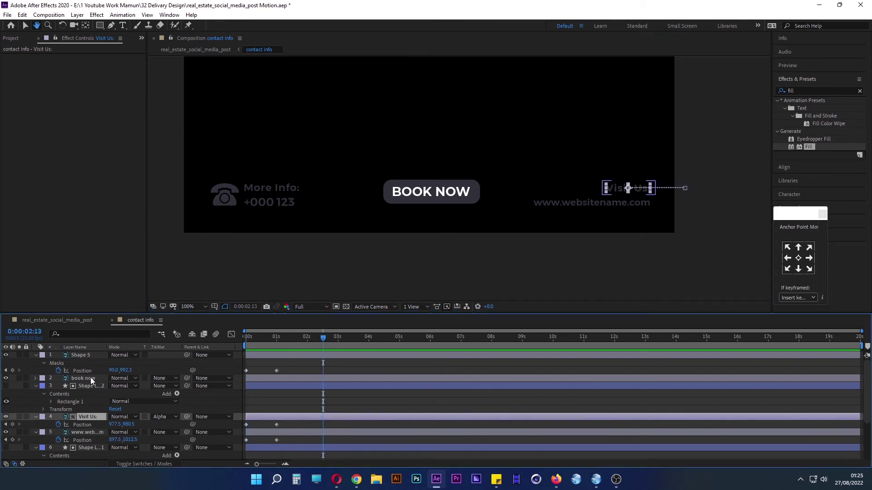
pyautogui.click(91, 377)
pyautogui.click(88, 417)
pyautogui.click(87, 430)
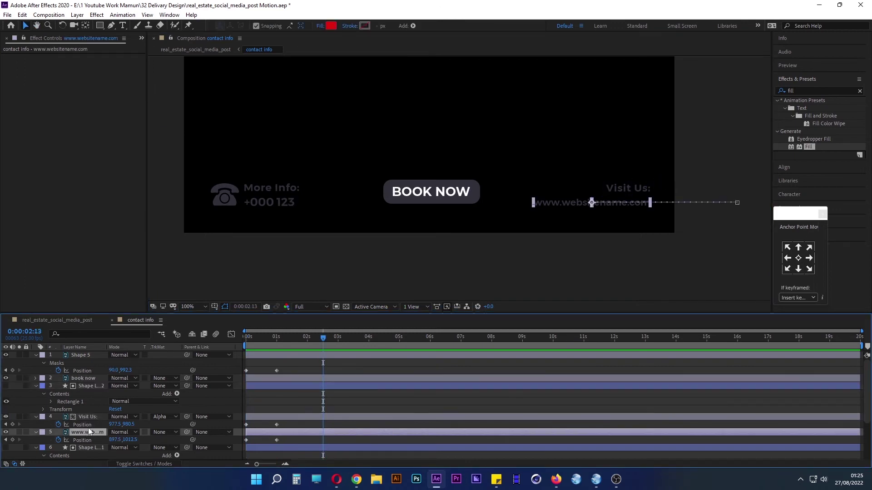
pyautogui.keyDown('ctrl'); pyautogui.click(100, 417); pyautogui.keyUp('ctrl')
pyautogui.moveTo(276, 418); pyautogui.dragTo(335, 415)
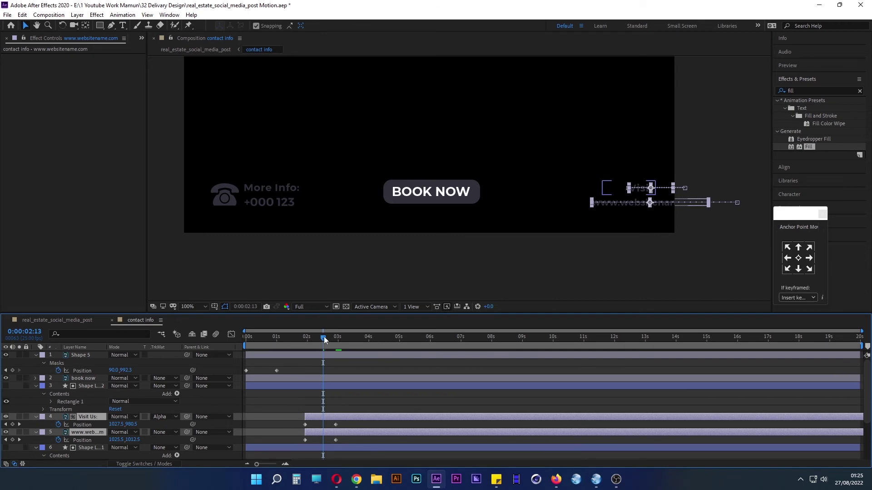
pyautogui.moveTo(323, 336)
pyautogui.mouseDown()
pyautogui.moveTo(275, 337)
pyautogui.moveTo(329, 338)
pyautogui.mouseUp()
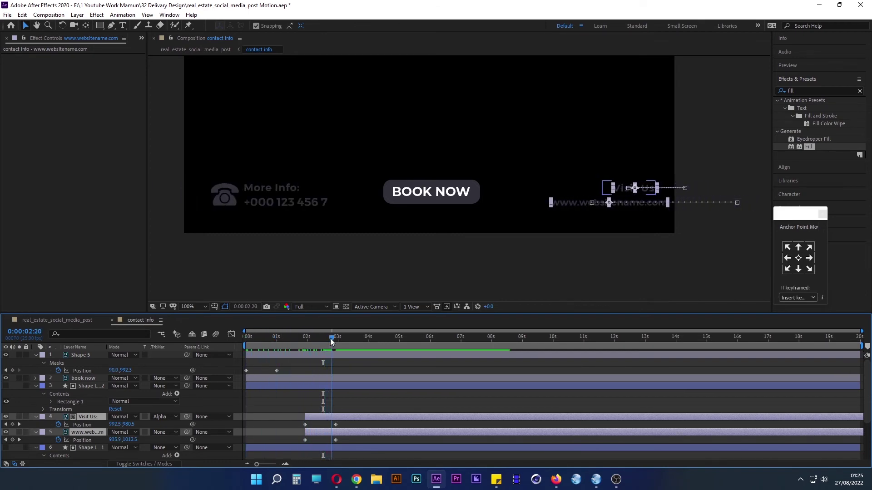
pyautogui.moveTo(330, 337)
pyautogui.mouseDown()
pyautogui.moveTo(356, 347)
pyautogui.moveTo(335, 348)
pyautogui.mouseUp()
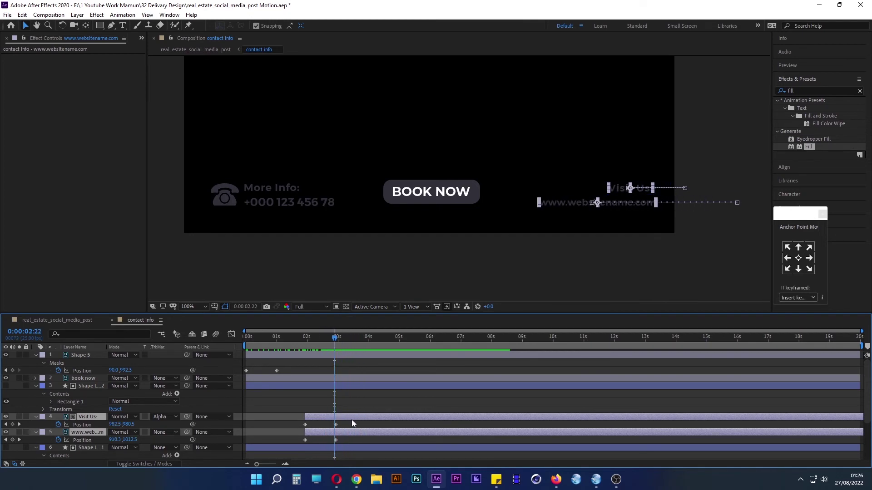
pyautogui.moveTo(352, 420); pyautogui.dragTo(380, 413)
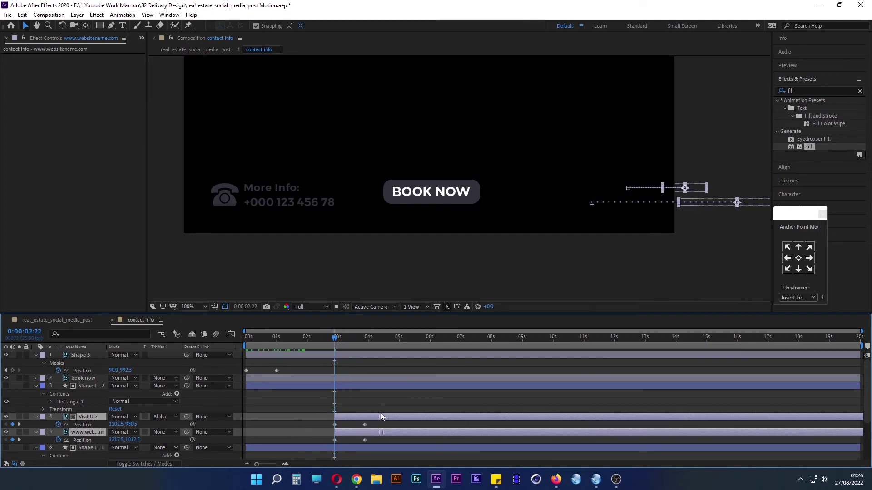
pyautogui.moveTo(276, 339)
pyautogui.mouseDown()
pyautogui.moveTo(403, 340)
pyautogui.moveTo(369, 348)
pyautogui.mouseUp()
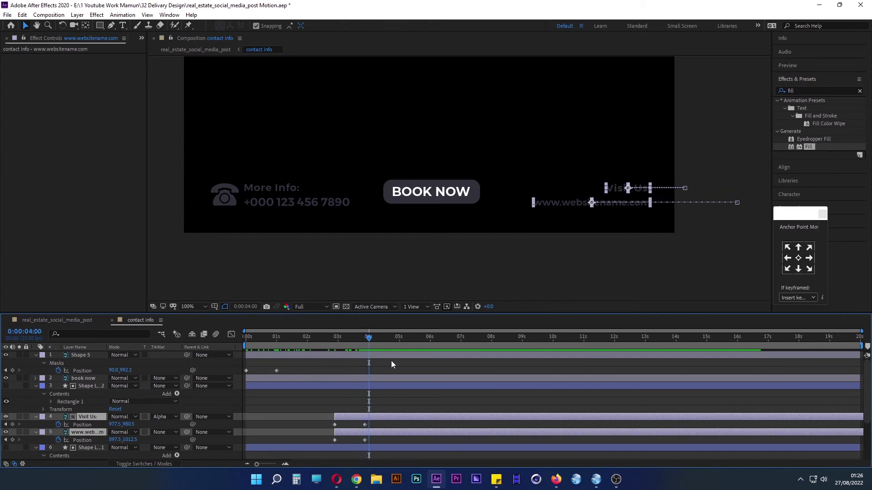
pyautogui.click(476, 200)
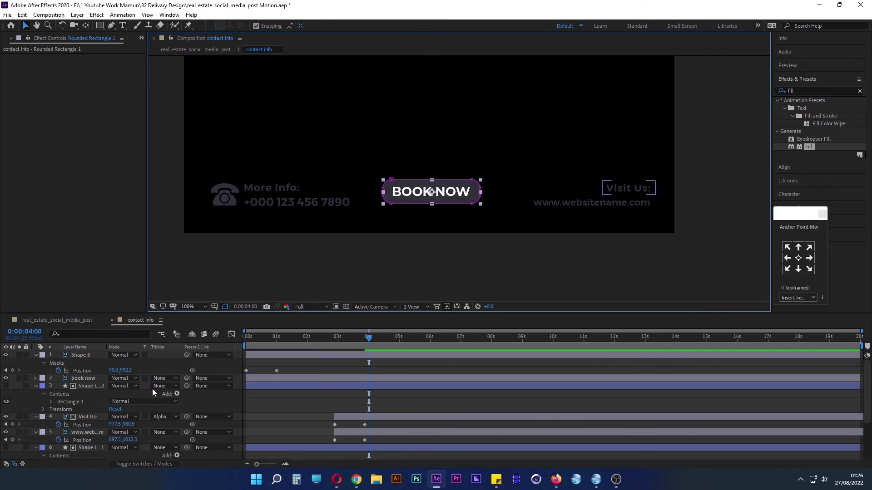
pyautogui.scroll(-3, 113, 418)
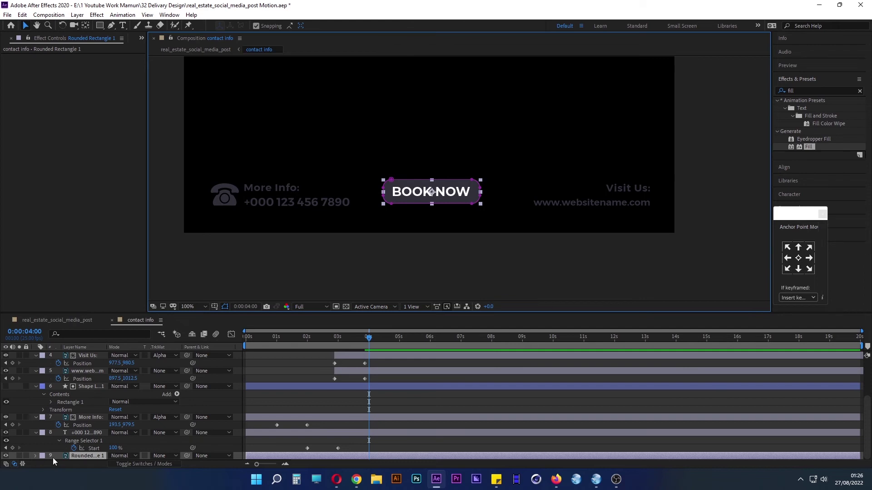
# Keyframe the rounded rectangle's Position so it starts below the frame (Y 1119.5) at 4s.
pyautogui.hotkey('alt', 'shift', 'p')
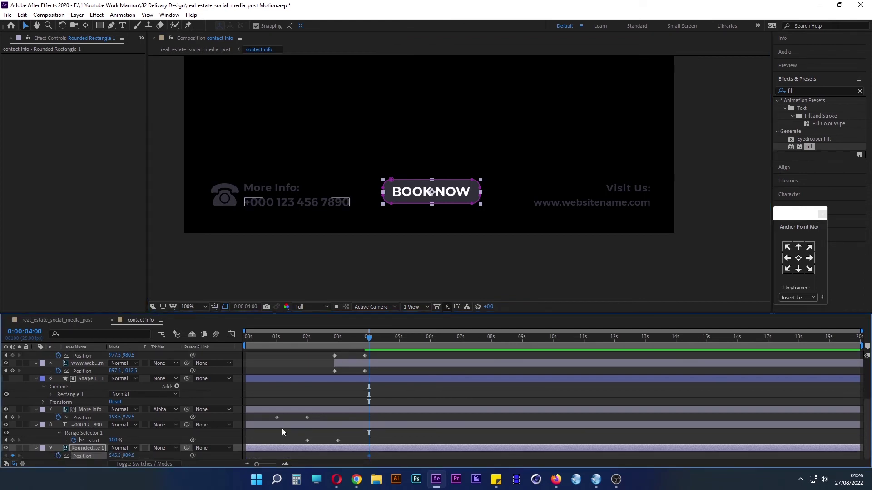
pyautogui.moveTo(370, 343); pyautogui.dragTo(399, 348)
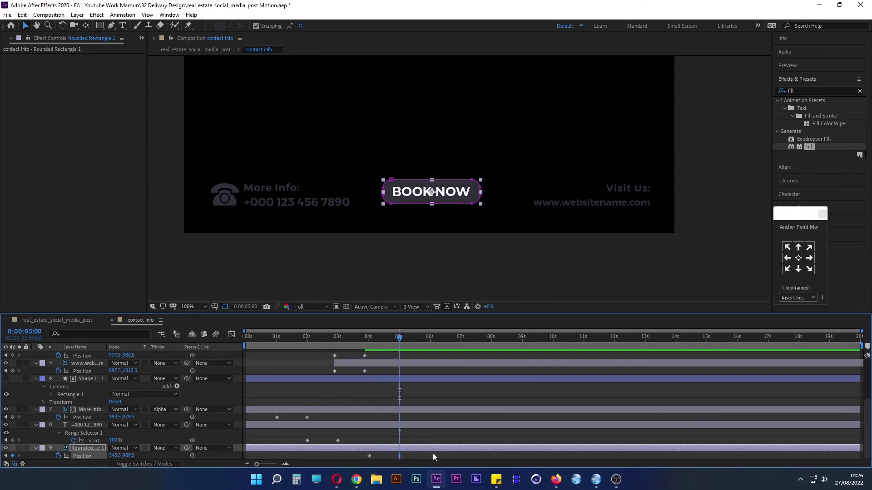
pyautogui.moveTo(392, 340)
pyautogui.mouseDown()
pyautogui.moveTo(368, 338)
pyautogui.moveTo(369, 354)
pyautogui.mouseUp()
pyautogui.moveTo(475, 199); pyautogui.dragTo(470, 259)
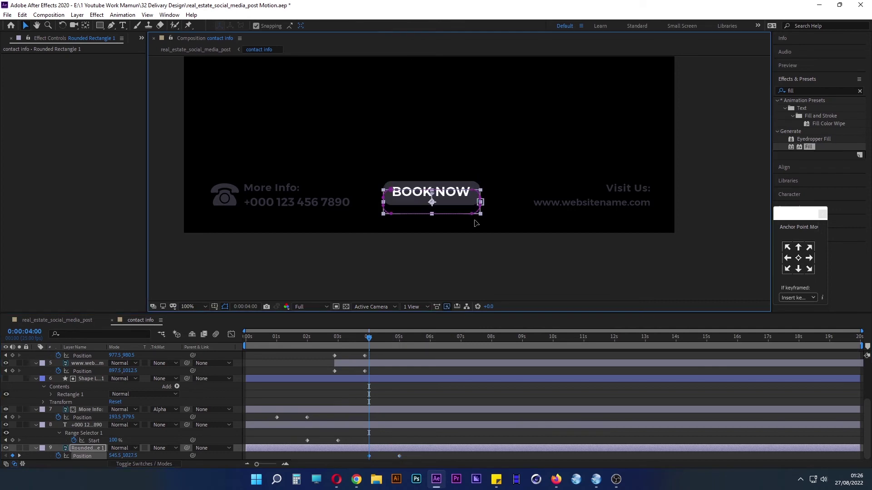
pyautogui.click(400, 456)
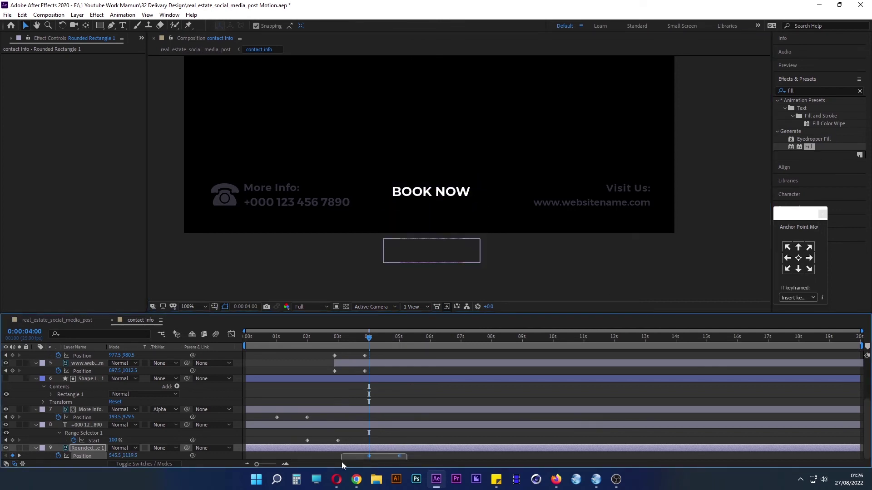
pyautogui.click(232, 334)
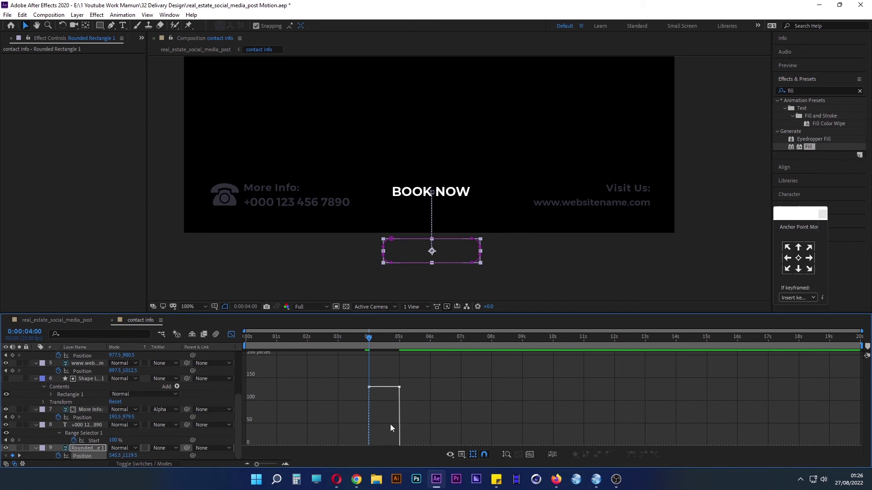
# Raise the 4s outgoing speed handle so the rectangle's rise eases from 0 px/sec.
pyautogui.moveTo(400, 437)
pyautogui.mouseDown()
pyautogui.moveTo(427, 413)
pyautogui.moveTo(401, 413)
pyautogui.moveTo(400, 370)
pyautogui.mouseUp()
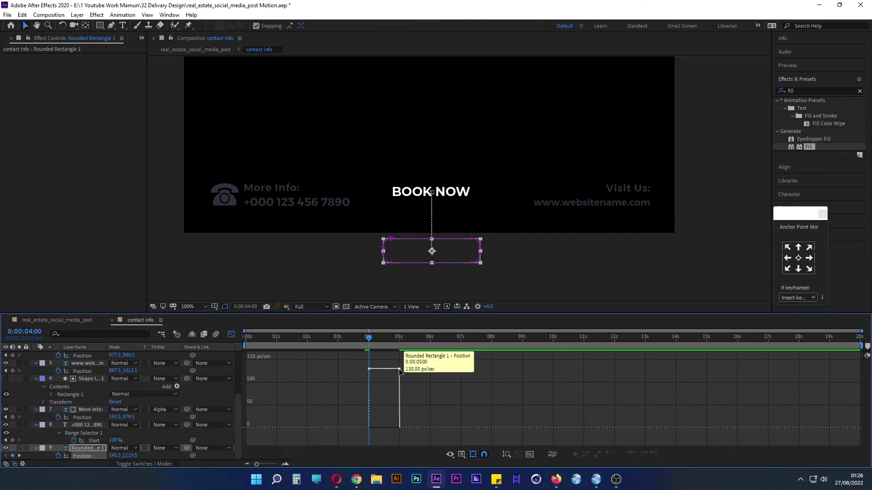
pyautogui.click(399, 370)
pyautogui.moveTo(374, 369)
pyautogui.mouseDown()
pyautogui.moveTo(376, 359)
pyautogui.moveTo(365, 429)
pyautogui.moveTo(382, 428)
pyautogui.mouseUp()
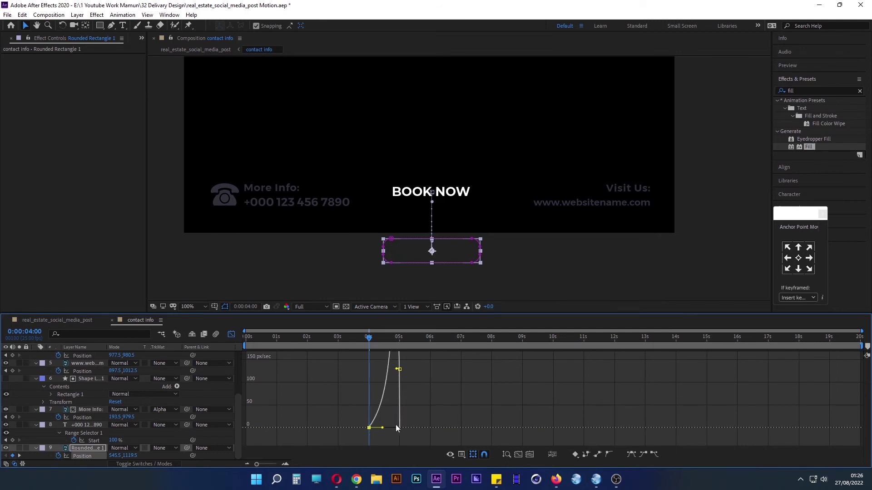
pyautogui.click(432, 404)
pyautogui.click(231, 335)
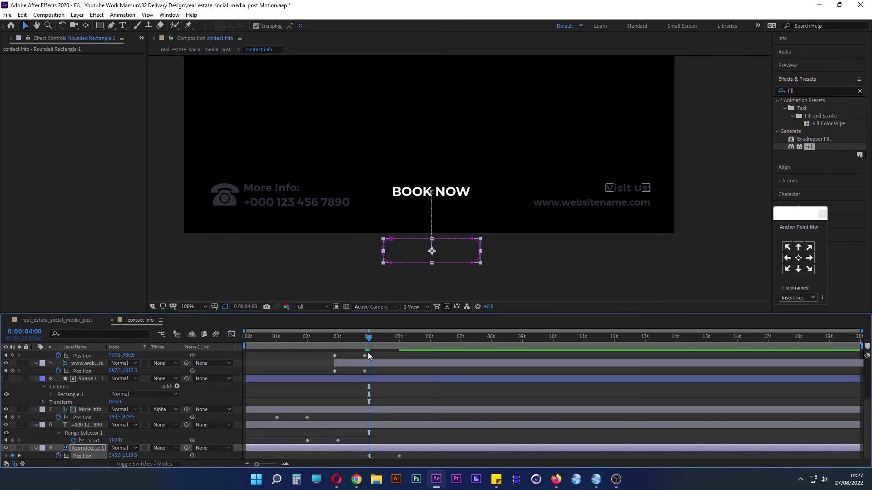
# Preview the rectangle's rise from about 3 seconds.
pyautogui.moveTo(367, 337); pyautogui.dragTo(353, 337)
pyautogui.press('space')
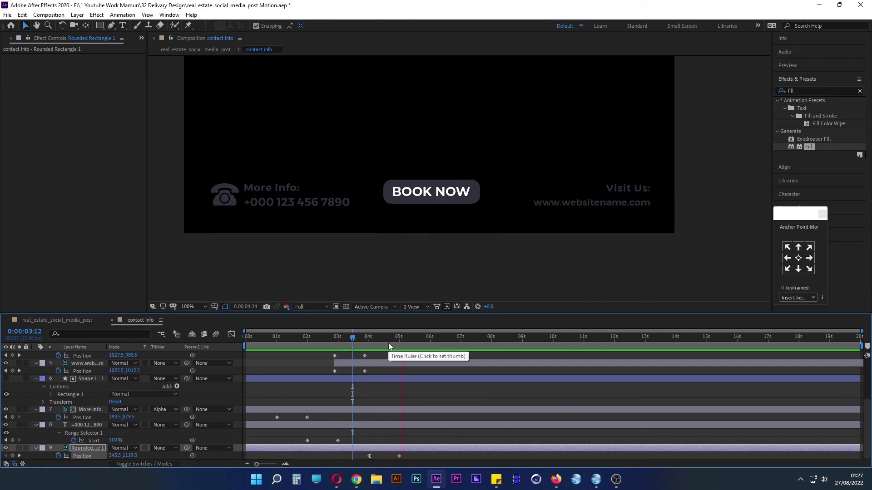
pyautogui.press('space')
pyautogui.moveTo(421, 337); pyautogui.dragTo(399, 352)
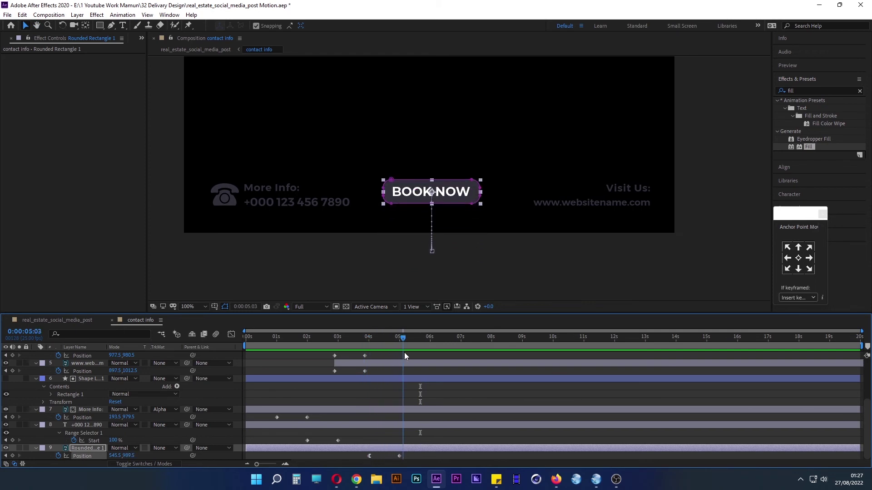
# Apply Easy Ease to the rectangle's 5s and 4s Position keyframes.
pyautogui.moveTo(399, 353); pyautogui.dragTo(401, 353)
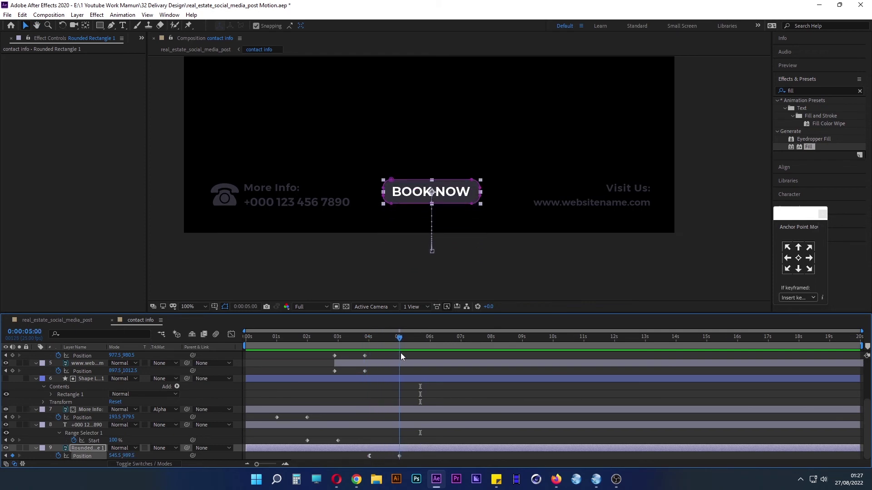
pyautogui.rightClick(399, 456)
pyautogui.moveTo(454, 448)
pyautogui.click(535, 389)
pyautogui.rightClick(370, 456)
pyautogui.moveTo(385, 450)
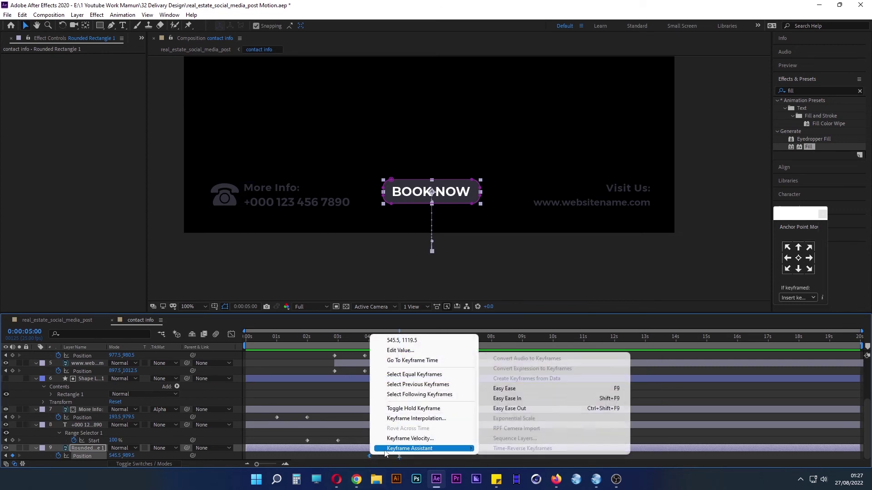
pyautogui.click(508, 388)
# Preview the BOOK NOW button gliding into place.
pyautogui.moveTo(383, 339)
pyautogui.mouseDown()
pyautogui.moveTo(397, 342)
pyautogui.moveTo(343, 347)
pyautogui.mouseUp()
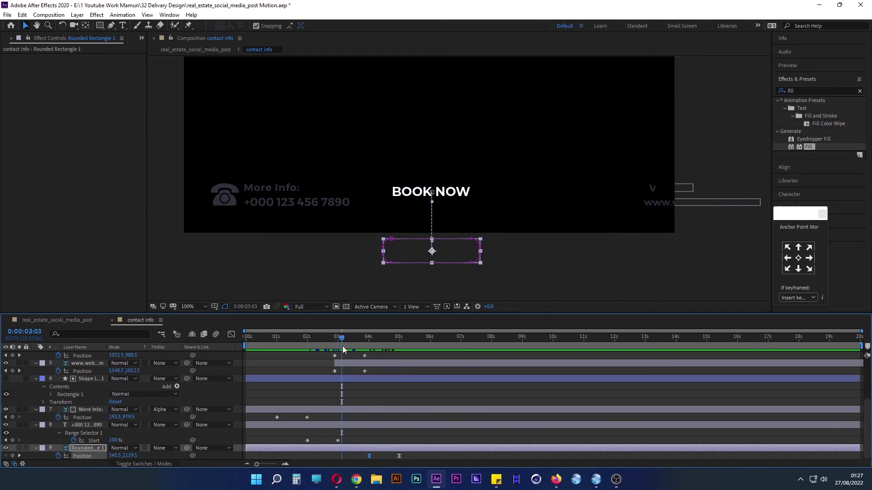
pyautogui.press('space')
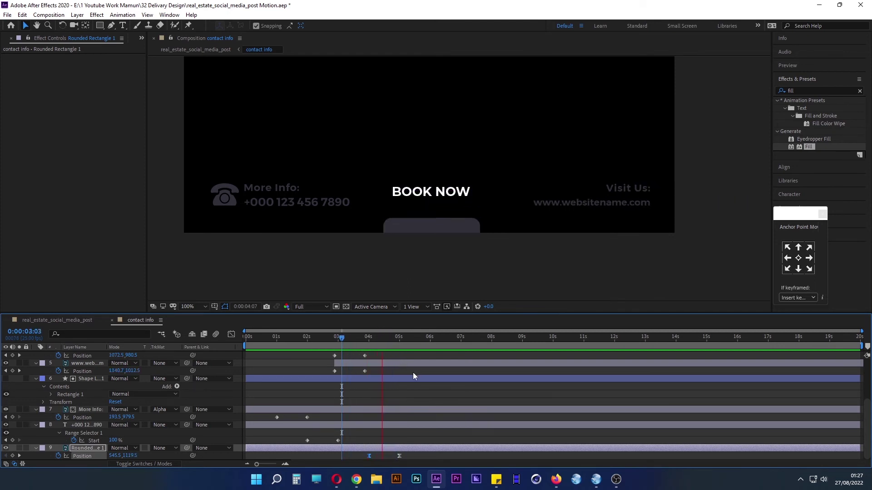
pyautogui.press('space')
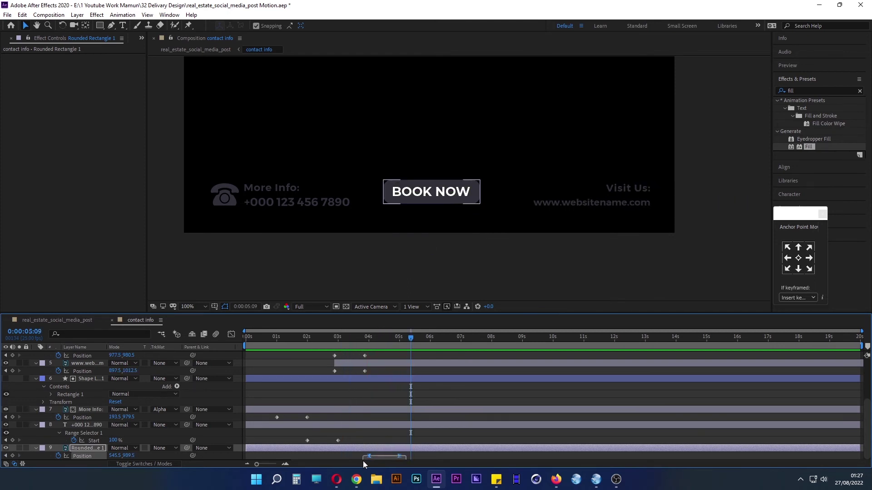
# Drag the end influence handle left so the rectangle's speed peaks early and eases out slowly.
pyautogui.moveTo(363, 462); pyautogui.dragTo(406, 454)
pyautogui.click(232, 334)
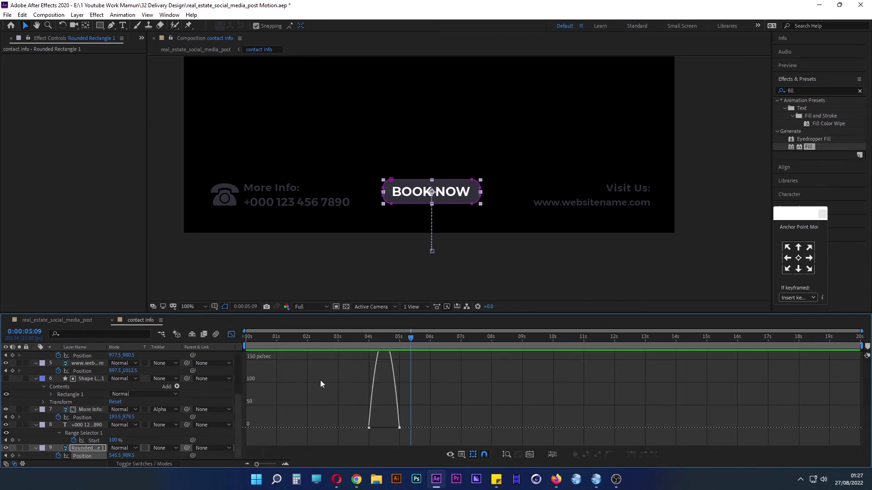
pyautogui.click(369, 427)
pyautogui.moveTo(394, 427); pyautogui.dragTo(384, 428)
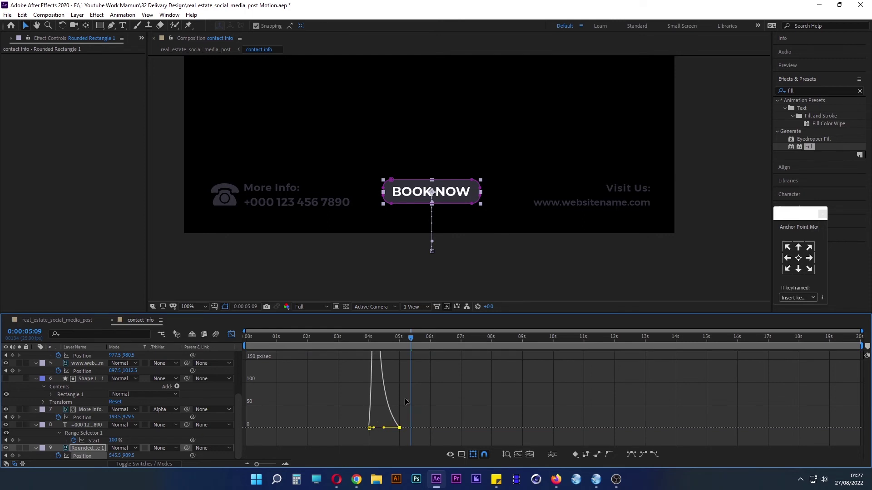
# Preview the revised rise starting from about 3 seconds.
pyautogui.moveTo(411, 338); pyautogui.dragTo(342, 339)
pyautogui.press('space')
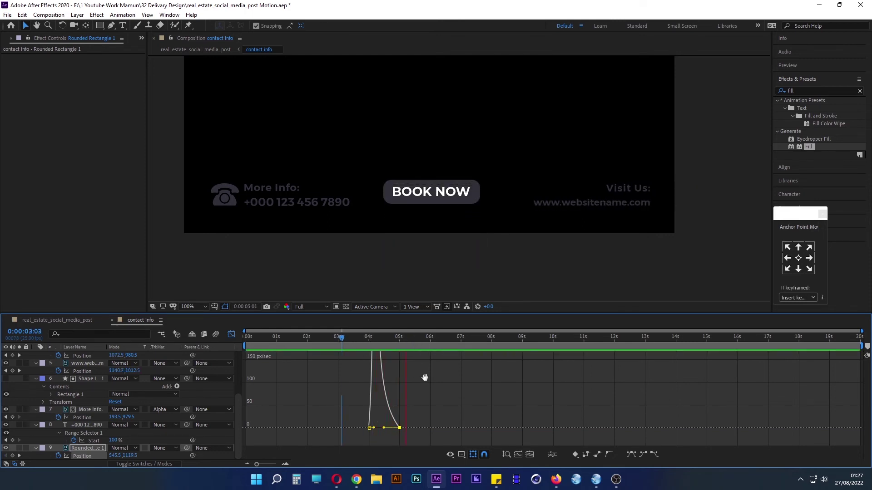
pyautogui.press('space')
pyautogui.moveTo(410, 338); pyautogui.dragTo(371, 338)
# Return to layer bars and enlarge the timeline panel to fill most of the screen.
pyautogui.click(232, 334)
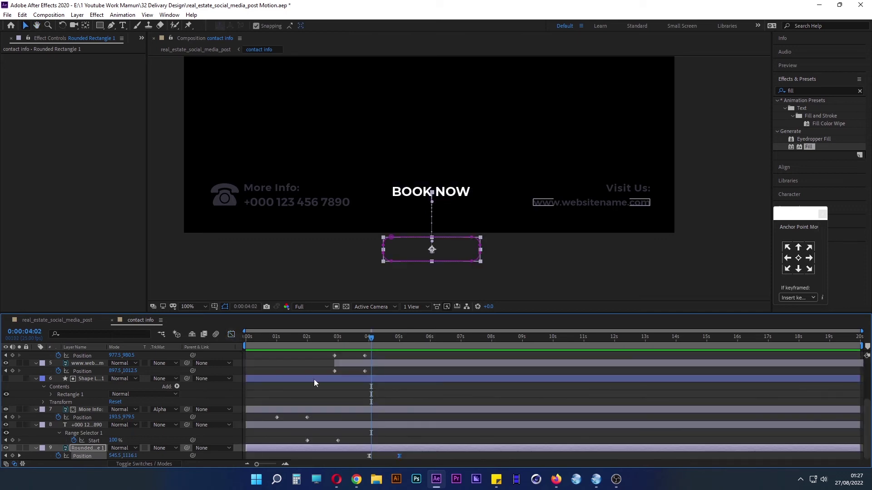
pyautogui.click(415, 456)
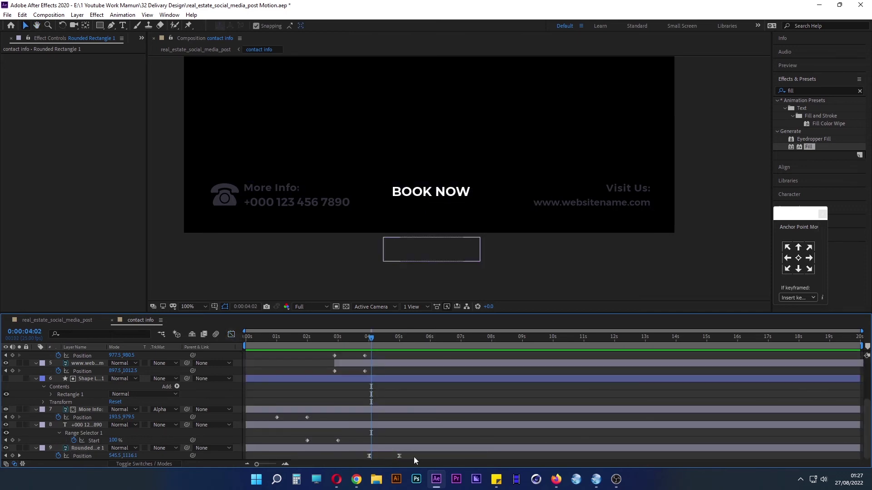
pyautogui.moveTo(370, 345)
pyautogui.mouseDown()
pyautogui.moveTo(353, 341)
pyautogui.moveTo(396, 355)
pyautogui.mouseUp()
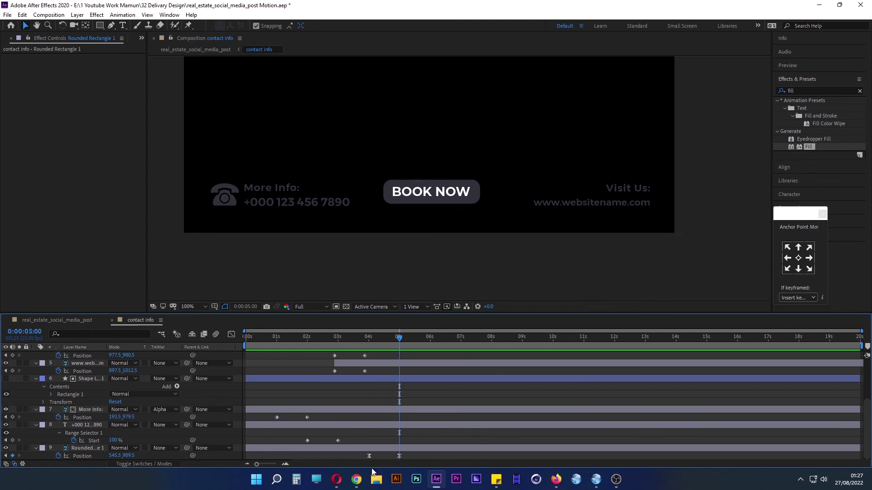
pyautogui.click(345, 417)
pyautogui.moveTo(353, 324); pyautogui.dragTo(357, 129)
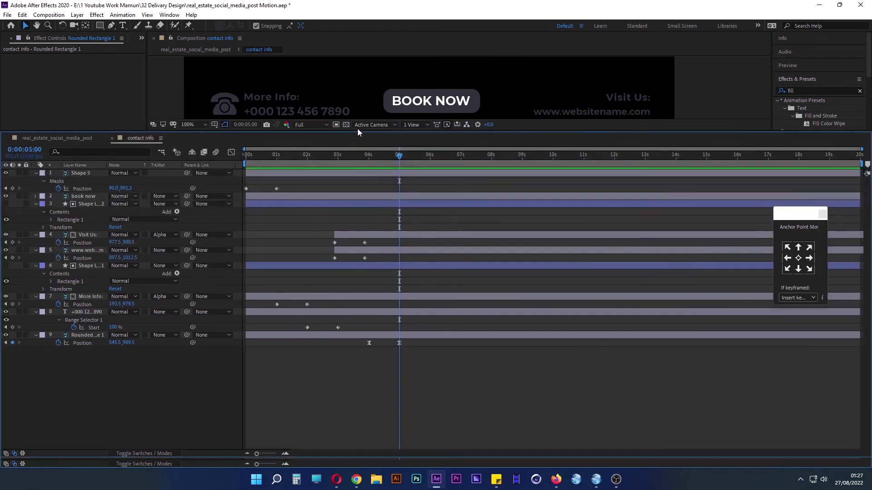
# Show keyframed properties with U and apply Easy Ease to every contact info keyframe.
pyautogui.press('u')
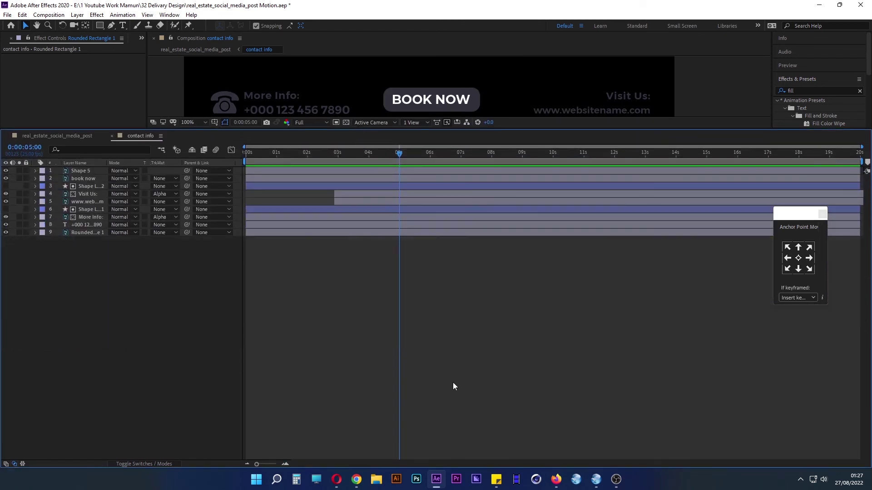
pyautogui.press('u')
pyautogui.moveTo(507, 356)
pyautogui.mouseDown()
pyautogui.moveTo(287, 216)
pyautogui.moveTo(232, 170)
pyautogui.mouseUp()
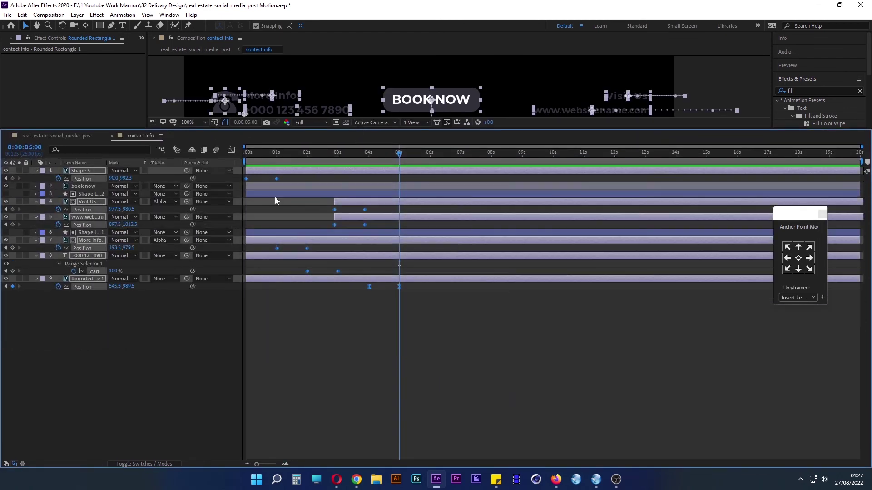
pyautogui.rightClick(335, 226)
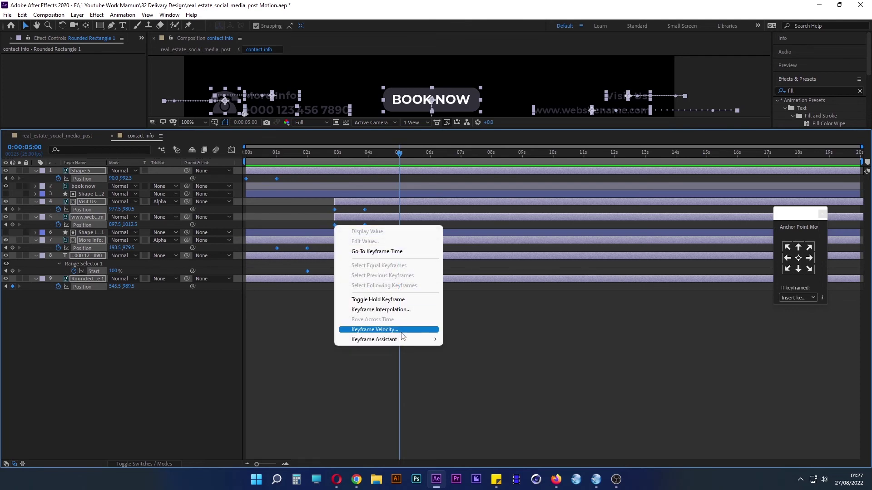
pyautogui.moveTo(402, 340)
pyautogui.click(478, 368)
pyautogui.click(477, 345)
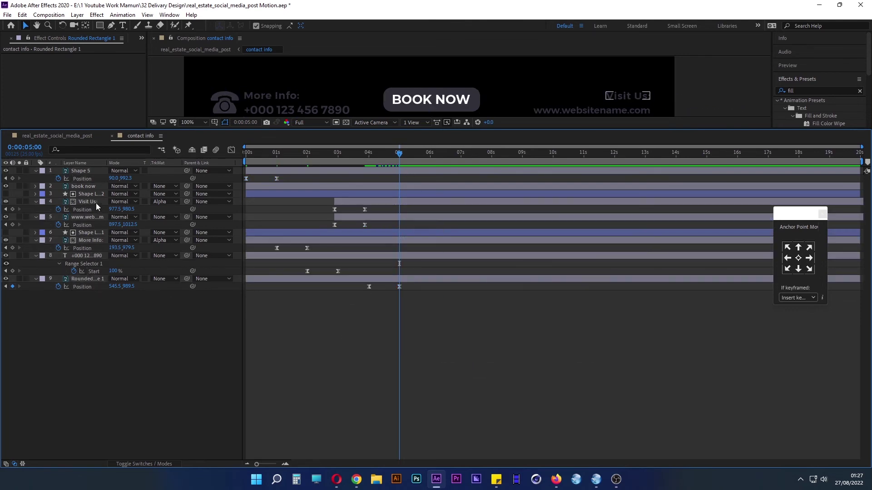
pyautogui.click(86, 187)
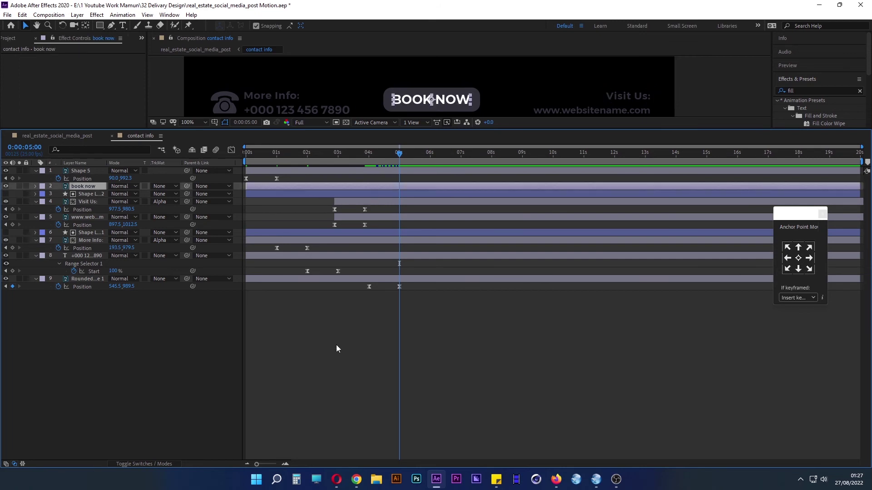
pyautogui.moveTo(396, 154); pyautogui.dragTo(225, 157)
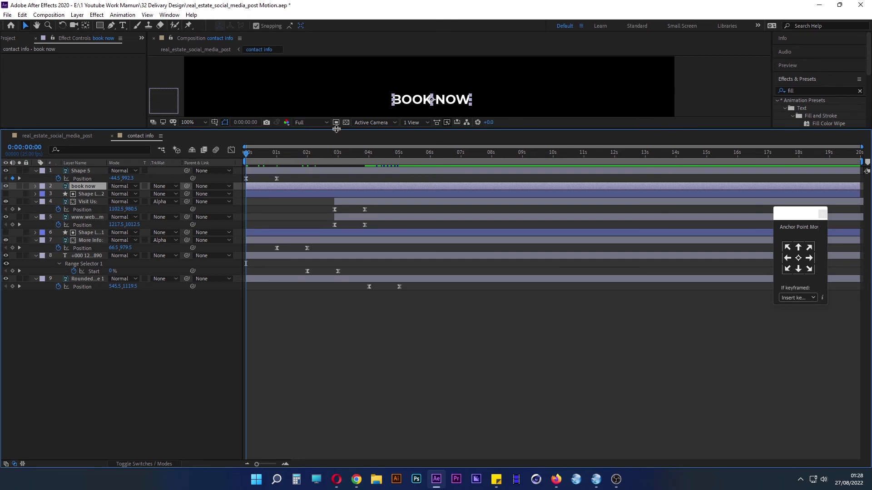
# Slide the book now layer to start at 0:00:05:00 and scrub to about 6 seconds.
pyautogui.moveTo(338, 131); pyautogui.dragTo(324, 298)
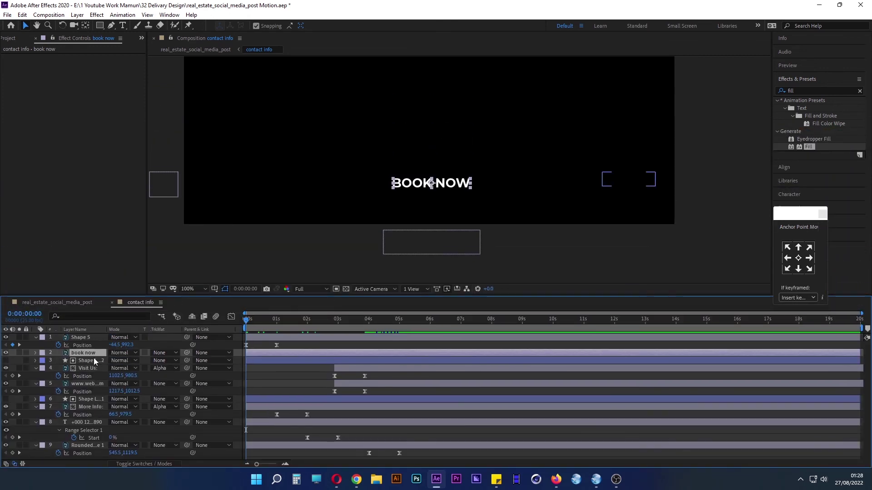
pyautogui.moveTo(271, 353); pyautogui.dragTo(392, 352)
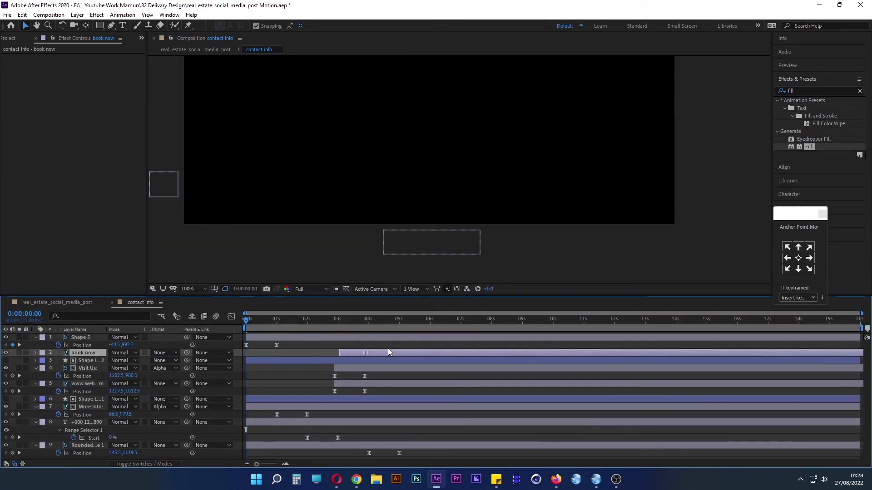
pyautogui.moveTo(247, 319)
pyautogui.mouseDown()
pyautogui.moveTo(400, 326)
pyautogui.moveTo(438, 352)
pyautogui.mouseUp()
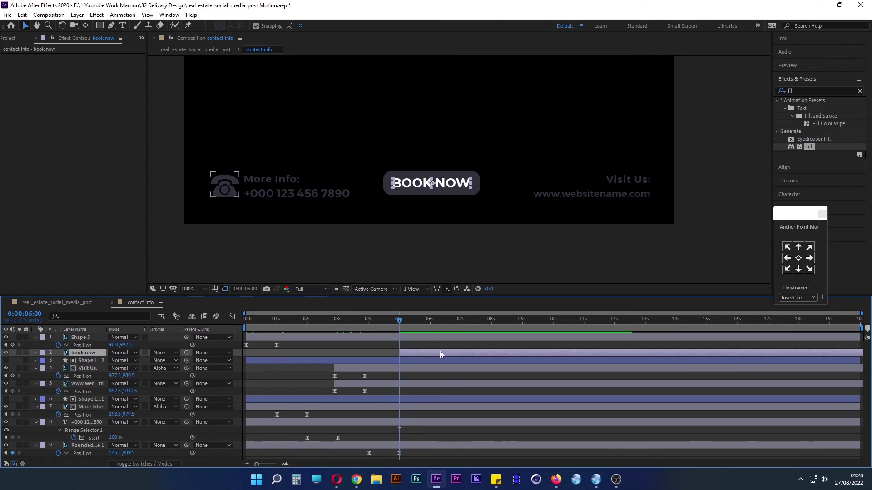
pyautogui.moveTo(402, 320); pyautogui.dragTo(433, 321)
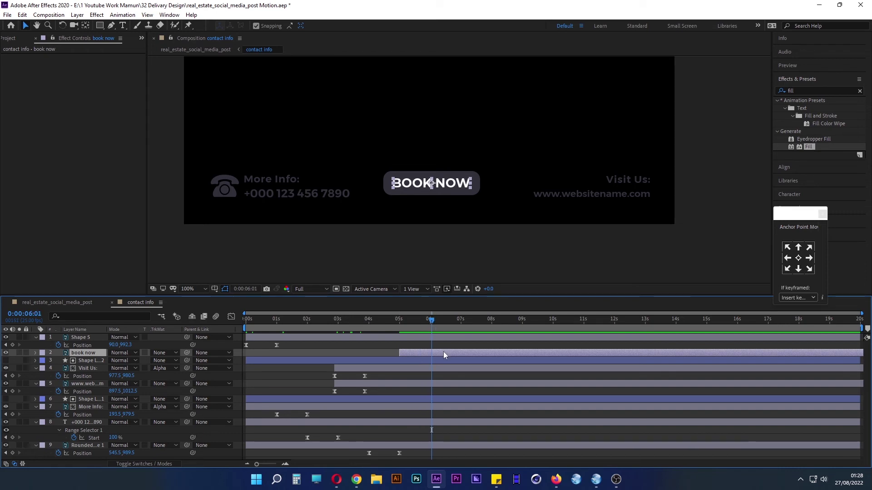
# Split the book now layer at one-second steps through 11 seconds with Ctrl+Shift+D.
pyautogui.hotkey('ctrl', 'shift', 'd')
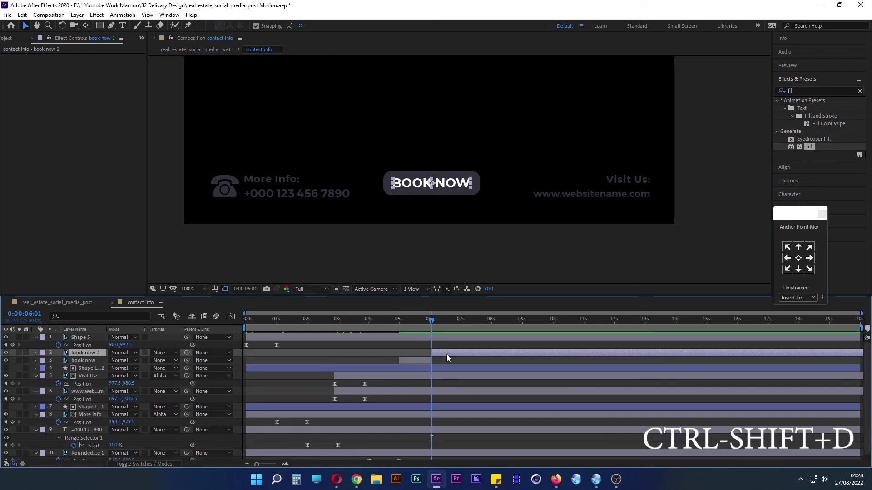
pyautogui.moveTo(433, 319); pyautogui.dragTo(523, 323)
pyautogui.hotkey('ctrl', 'shift', 'd')
pyautogui.hotkey('ctrl', 'shift', 'd')
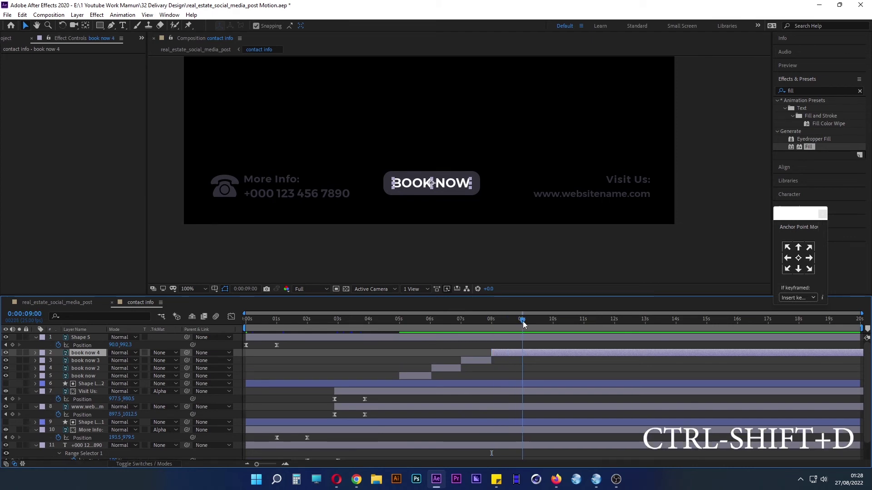
pyautogui.hotkey('ctrl', 'shift', 'd')
pyautogui.click(554, 320)
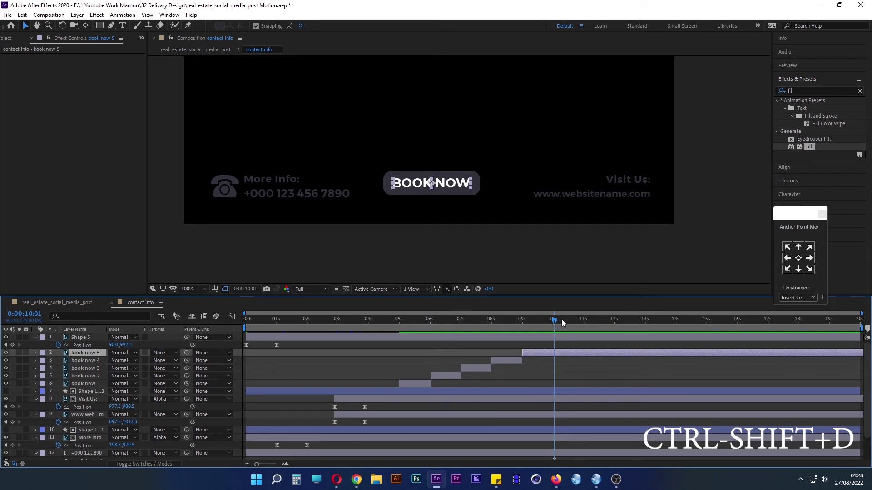
pyautogui.hotkey('ctrl', 'shift', 'd')
pyautogui.click(584, 320)
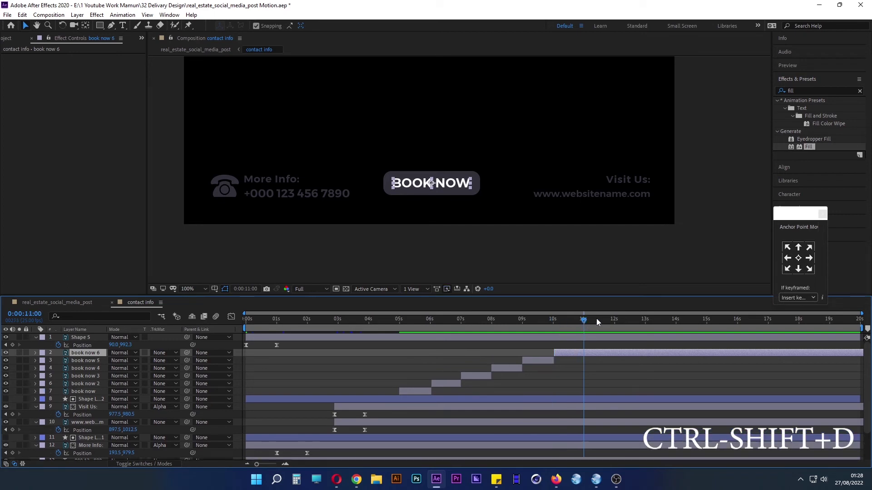
pyautogui.hotkey('ctrl', 'shift', 'd')
# Split the latest book now piece at 12 and 13 seconds, then select the last piece at 14s.
pyautogui.click(615, 321)
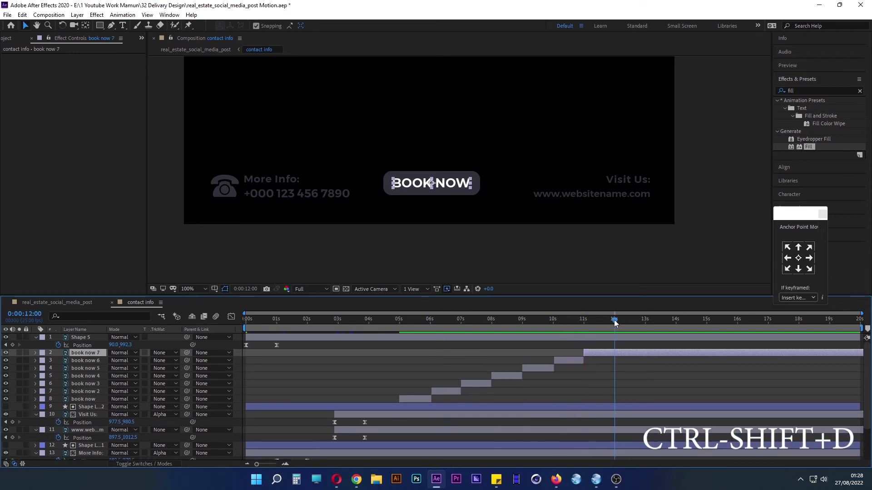
pyautogui.hotkey('ctrl', 'shift', 'd')
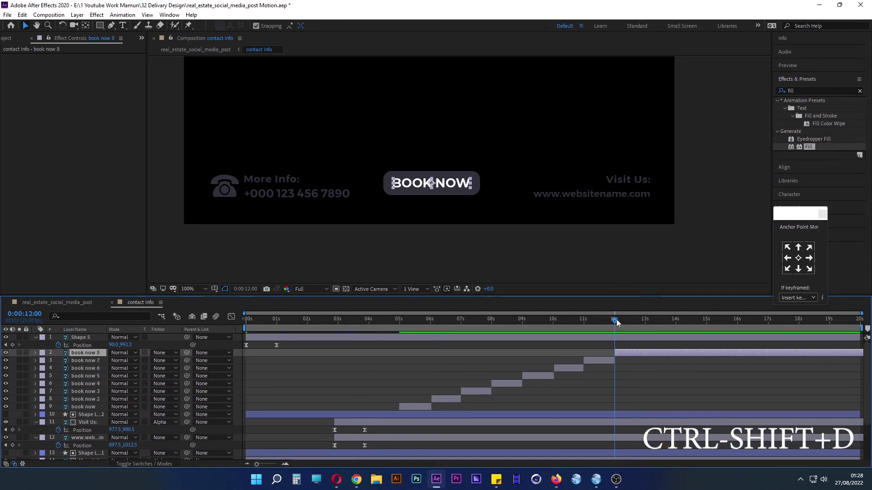
pyautogui.moveTo(620, 320); pyautogui.dragTo(648, 320)
pyautogui.hotkey('ctrl', 'shift', 'd')
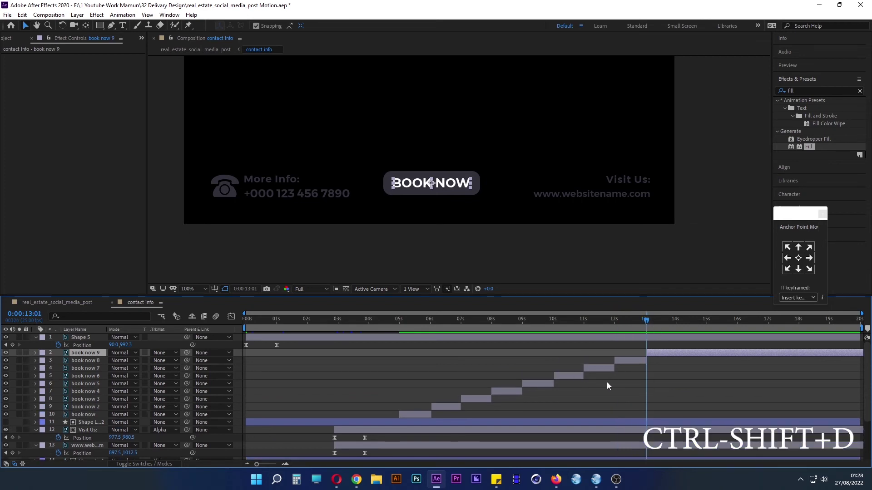
pyautogui.press('pagedown')
pyautogui.moveTo(661, 321); pyautogui.dragTo(677, 321)
pyautogui.click(708, 366)
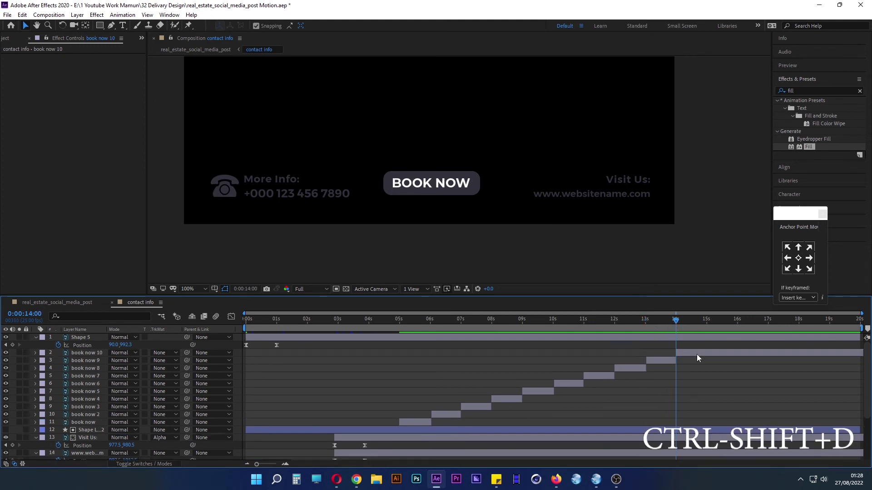
pyautogui.click(697, 355)
# Split at 14s, then delete book now 10, 8, 6, 4 and 2, keeping alternating pieces.
pyautogui.hotkey('ctrl', 'shift', 'd')
pyautogui.press('Delete')
pyautogui.click(638, 361)
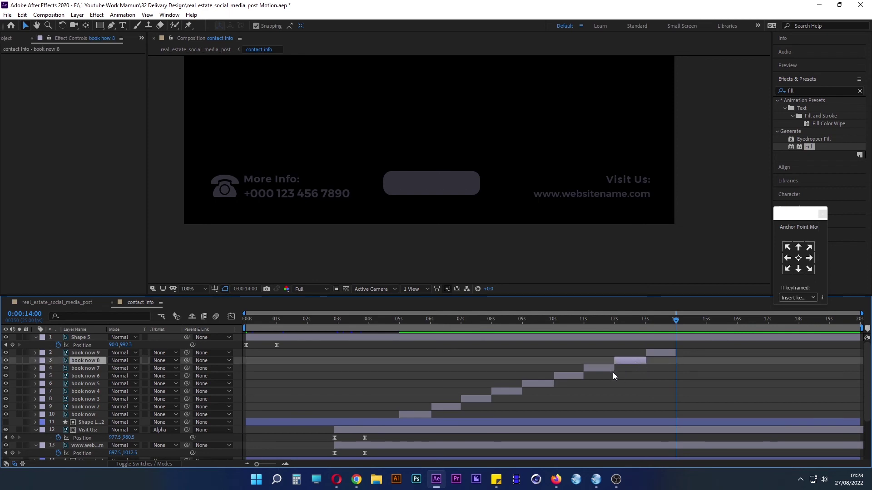
pyautogui.press('Delete')
pyautogui.click(568, 366)
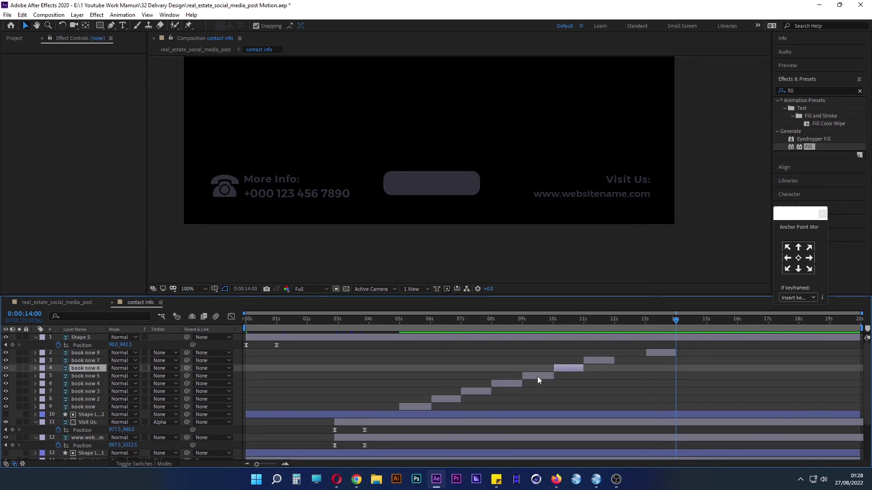
pyautogui.press('Delete')
pyautogui.click(498, 376)
pyautogui.press('Delete')
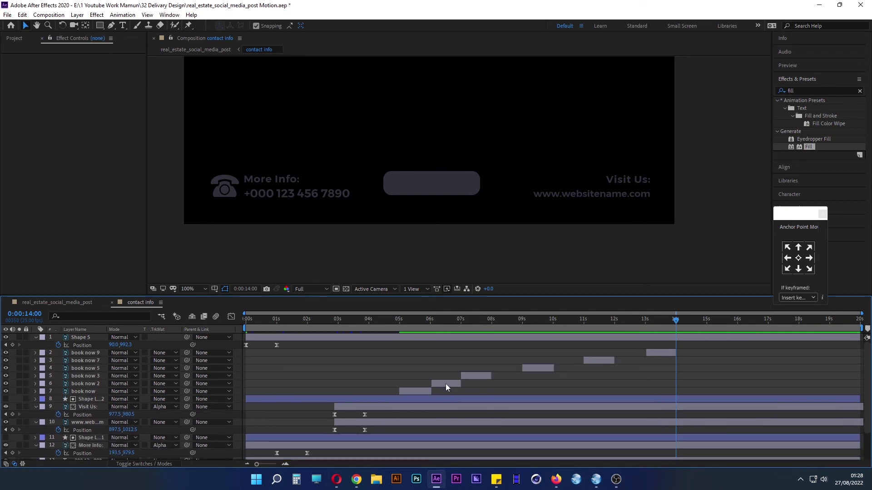
pyautogui.click(446, 384)
pyautogui.press('Delete')
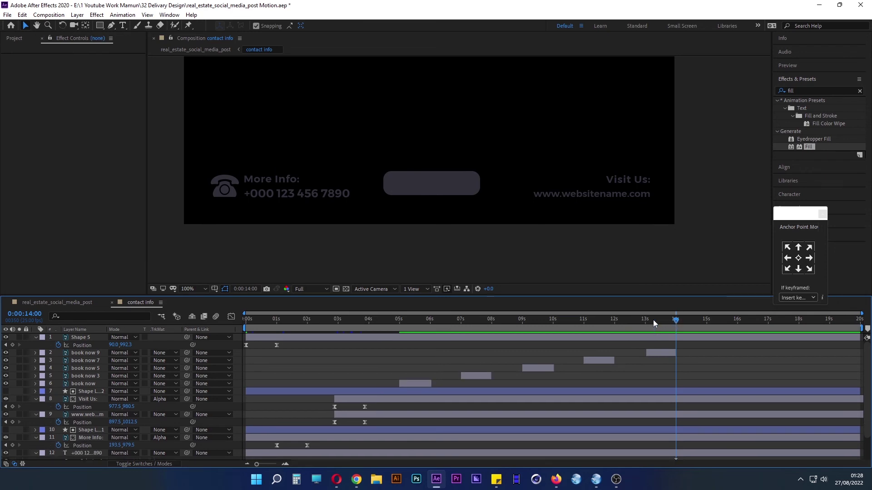
pyautogui.moveTo(653, 323); pyautogui.dragTo(354, 328)
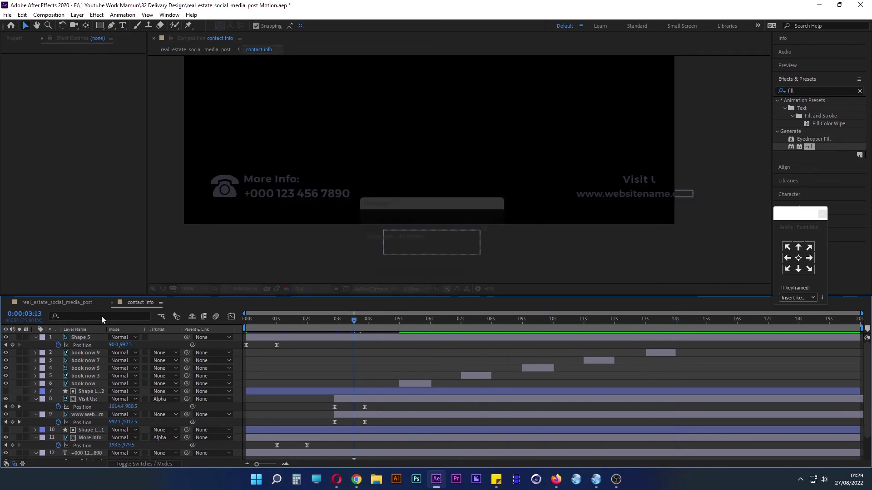
# Return to the main post composition and delete the social media layer.
pyautogui.click(112, 302)
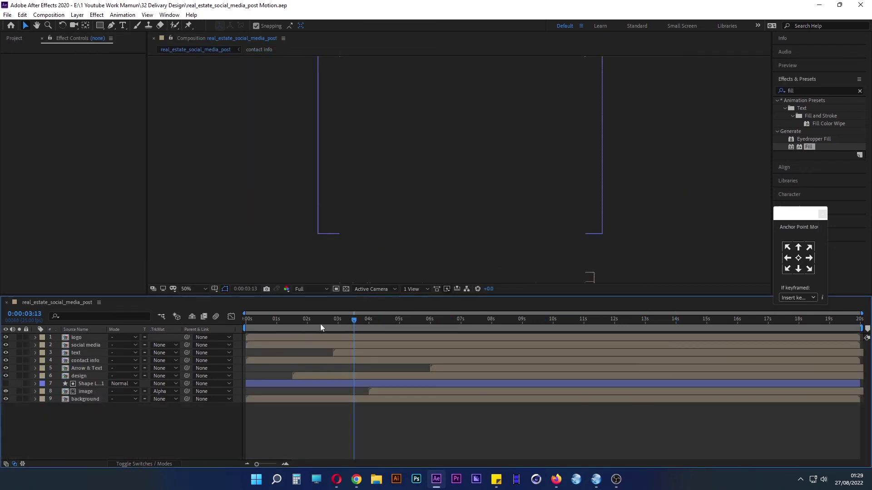
pyautogui.press('Home')
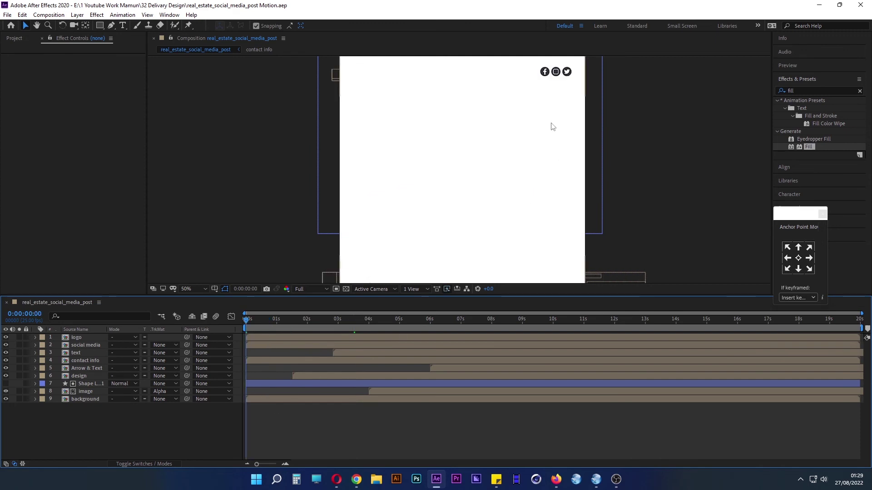
pyautogui.click(75, 346)
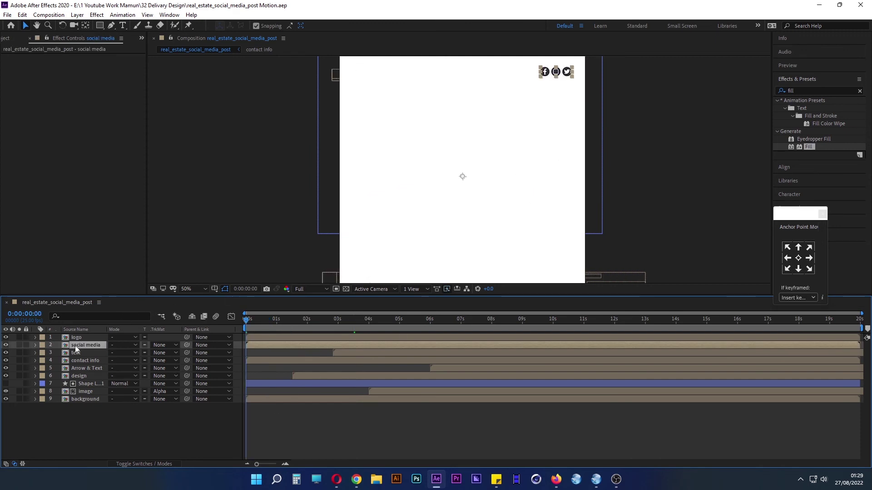
pyautogui.press('Delete')
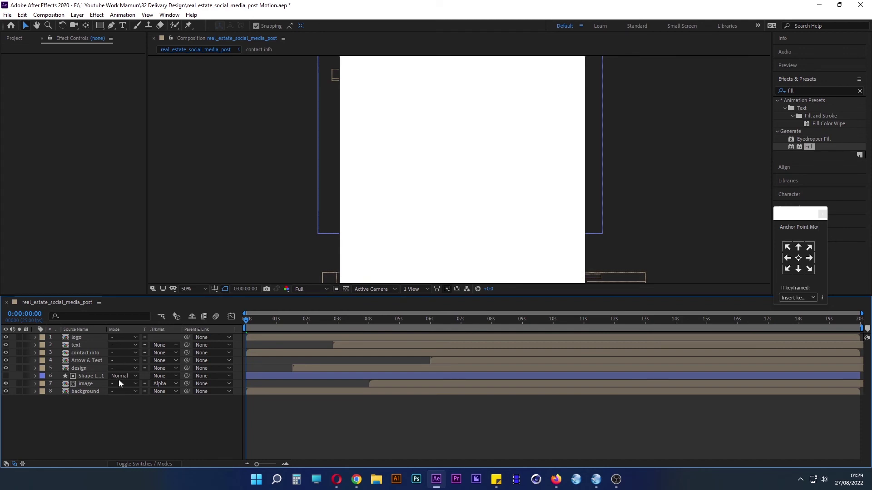
# Preview the post, then move the contact info layer to start near 9.5s.
pyautogui.moveTo(293, 304); pyautogui.dragTo(294, 357)
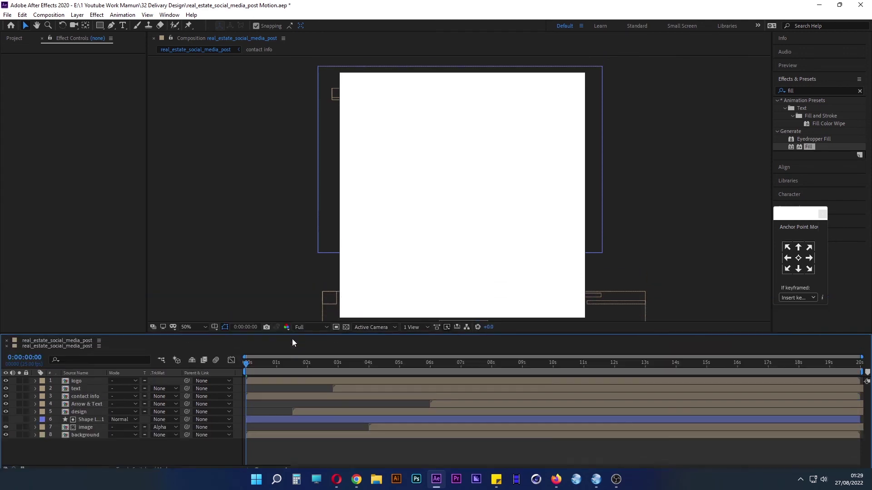
pyautogui.press('space')
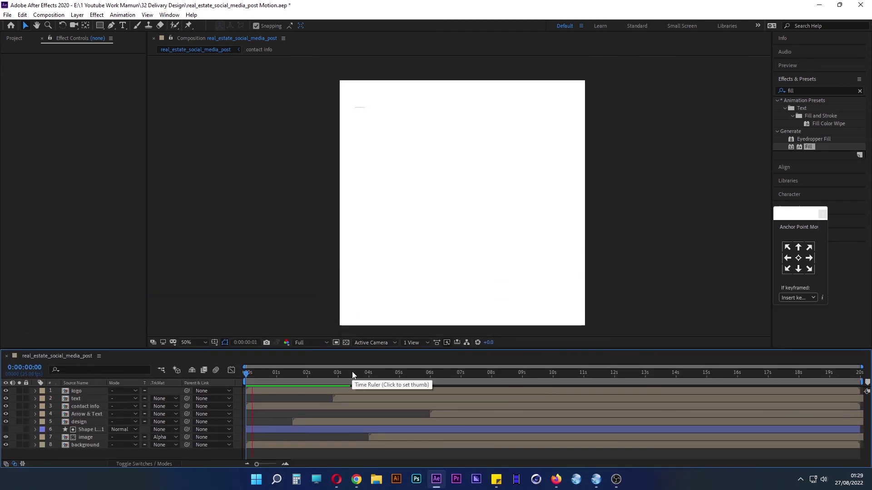
pyautogui.press('space')
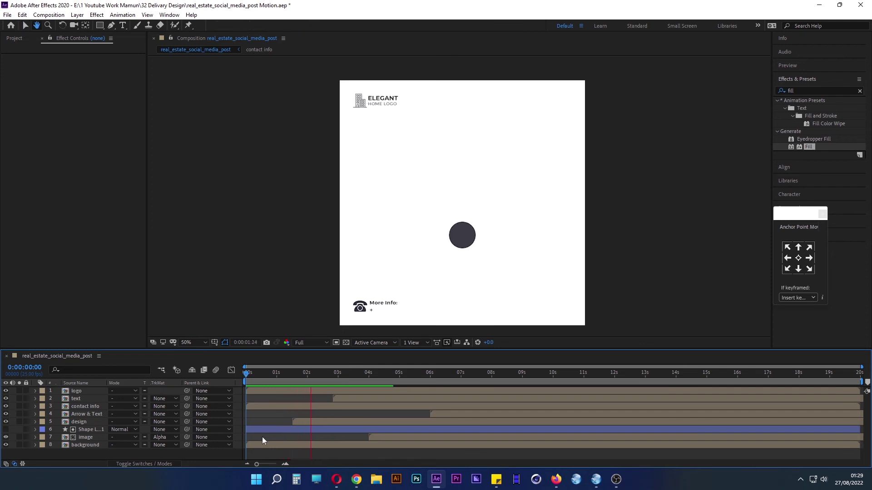
pyautogui.moveTo(309, 373); pyautogui.dragTo(227, 380)
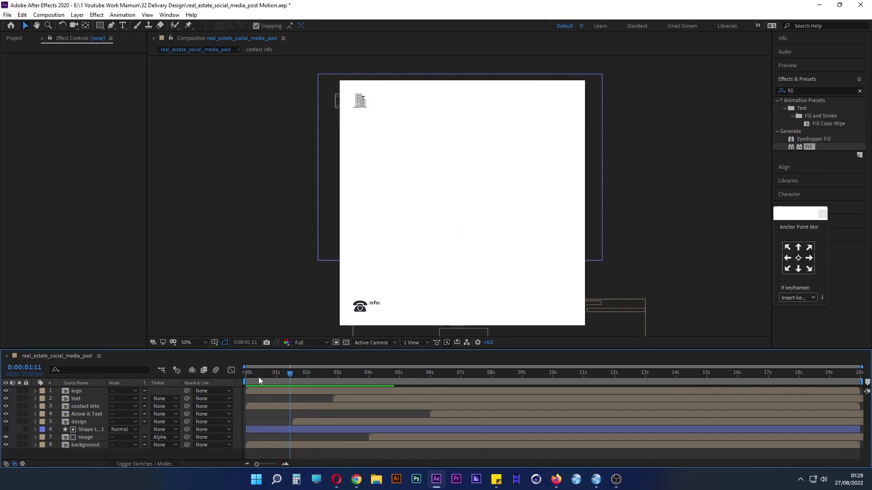
pyautogui.click(81, 407)
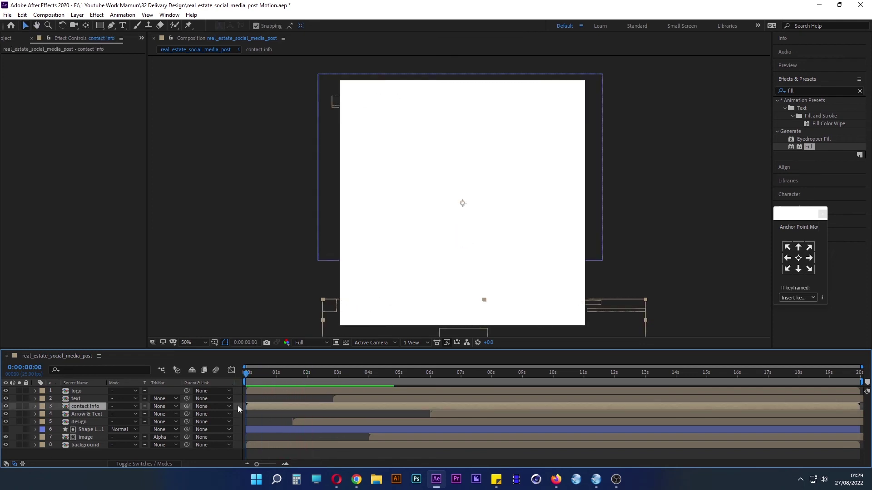
pyautogui.moveTo(290, 406); pyautogui.dragTo(598, 406)
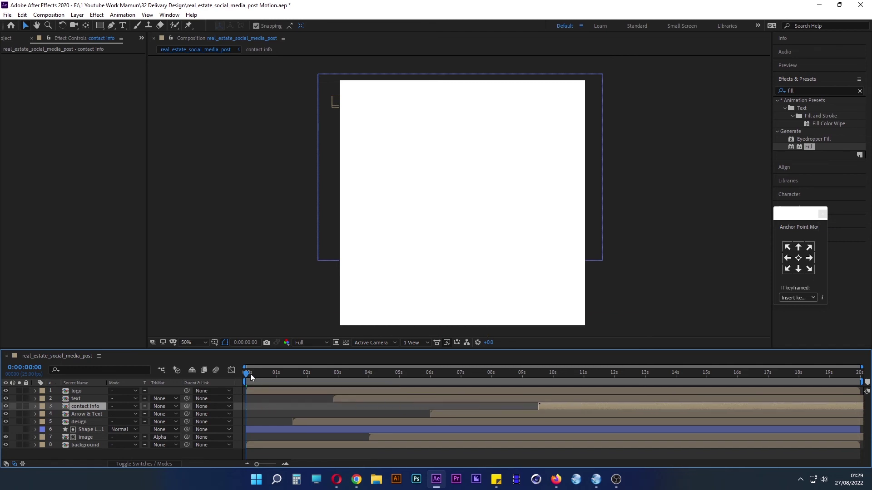
# Scrub through the post to about 17 seconds, then reopen the contact info composition.
pyautogui.moveTo(251, 377)
pyautogui.mouseDown()
pyautogui.moveTo(553, 386)
pyautogui.moveTo(617, 376)
pyautogui.moveTo(609, 378)
pyautogui.moveTo(661, 405)
pyautogui.mouseUp()
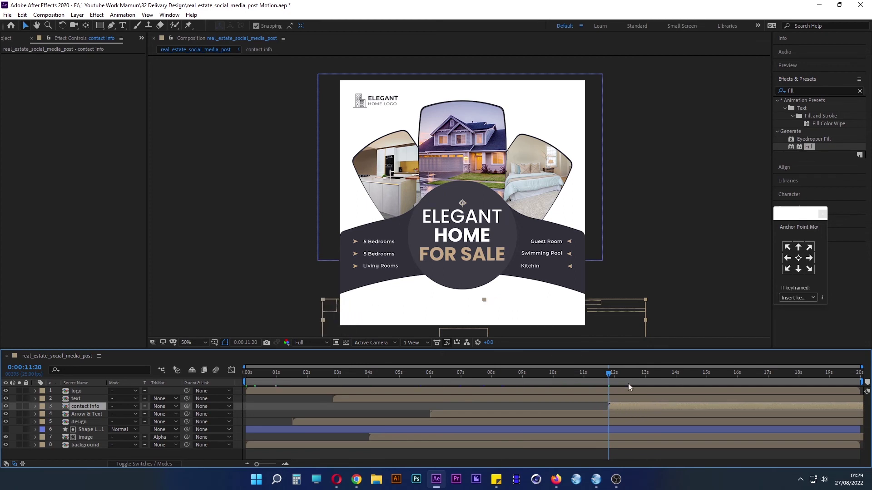
pyautogui.moveTo(608, 377)
pyautogui.mouseDown()
pyautogui.moveTo(777, 393)
pyautogui.moveTo(868, 386)
pyautogui.mouseUp()
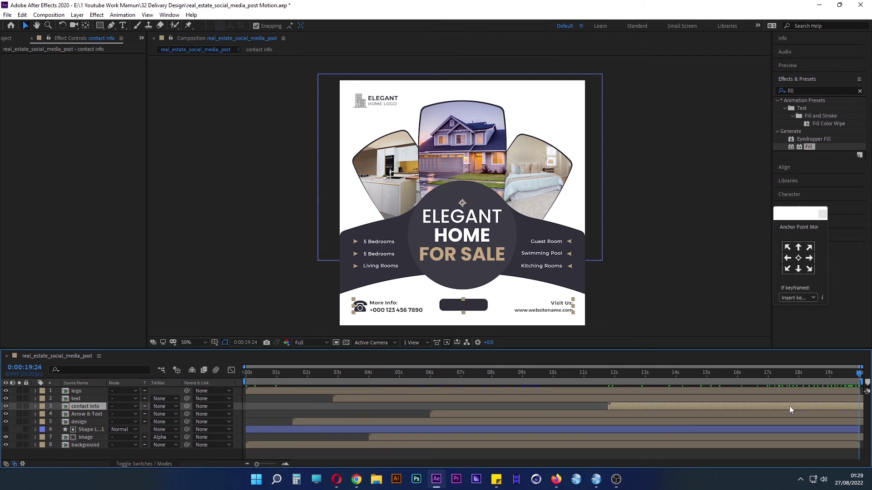
pyautogui.doubleClick(655, 410)
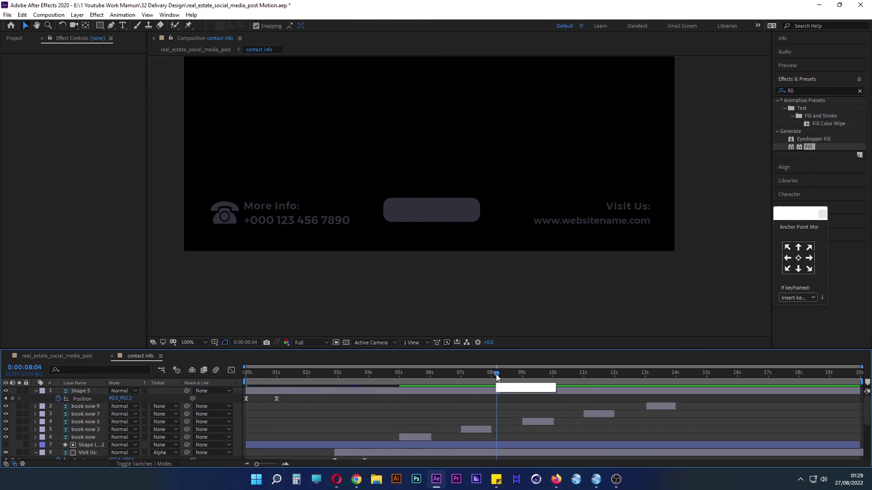
# Select the five BOOK NOW layers and trim their out-points shorter.
pyautogui.moveTo(495, 375); pyautogui.dragTo(423, 375)
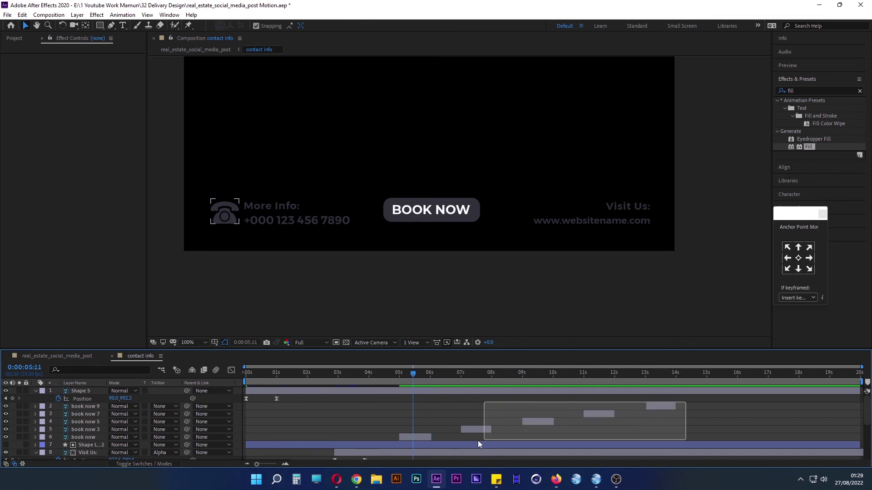
pyautogui.moveTo(685, 402); pyautogui.dragTo(399, 439)
pyautogui.click(664, 406)
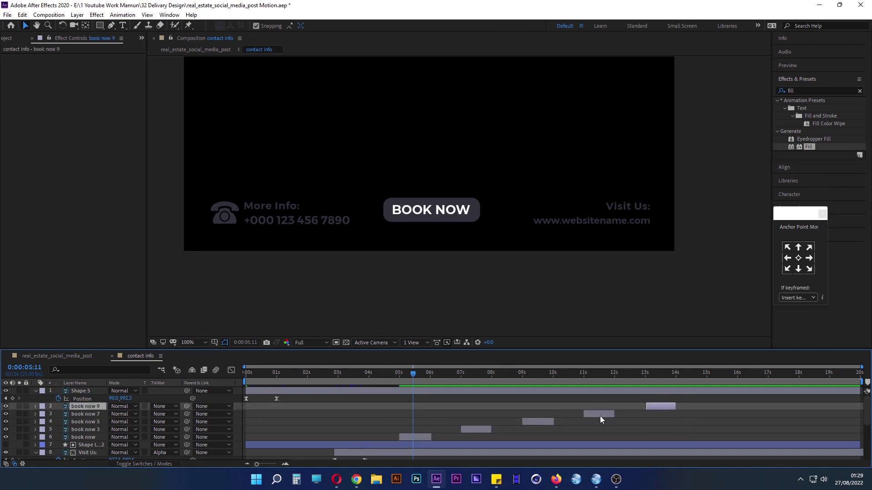
pyautogui.keyDown('shift'); pyautogui.click(600, 414); pyautogui.keyUp('shift')
pyautogui.keyDown('shift'); pyautogui.click(537, 422); pyautogui.keyUp('shift')
pyautogui.keyDown('shift'); pyautogui.click(489, 429); pyautogui.keyUp('shift')
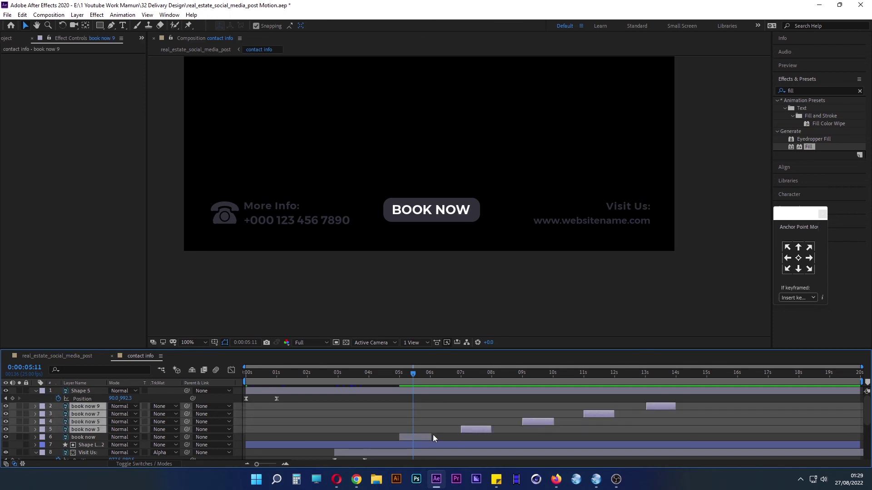
pyautogui.keyDown('shift'); pyautogui.click(426, 436); pyautogui.keyUp('shift')
pyautogui.moveTo(674, 405)
pyautogui.mouseDown()
pyautogui.moveTo(651, 405)
pyautogui.moveTo(665, 405)
pyautogui.mouseUp()
pyautogui.hotkey('ctrl', 'z')
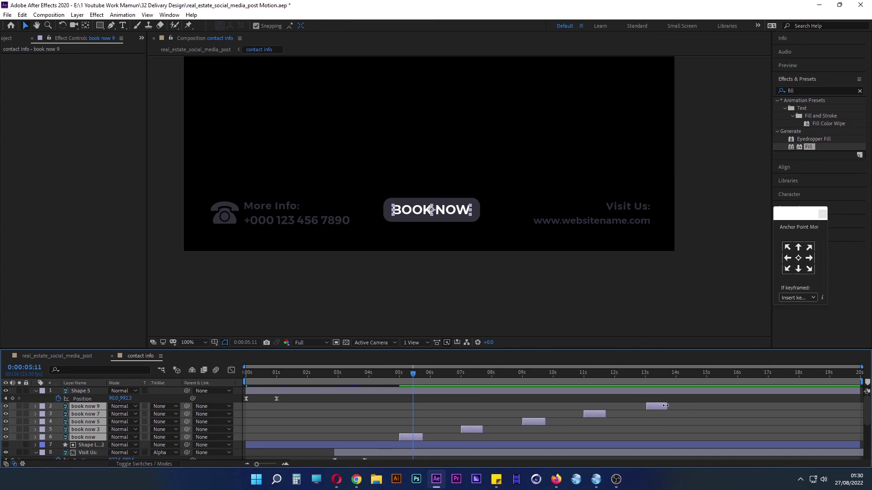
# Shift BOOK NOW 3, 5, 7 and 9 earlier so they play in sequence, then preview.
pyautogui.click(497, 437)
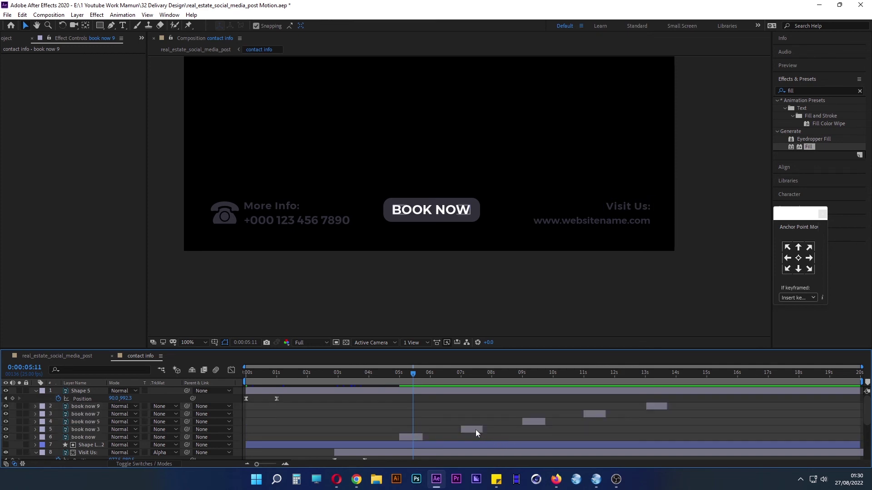
pyautogui.moveTo(476, 430); pyautogui.dragTo(451, 431)
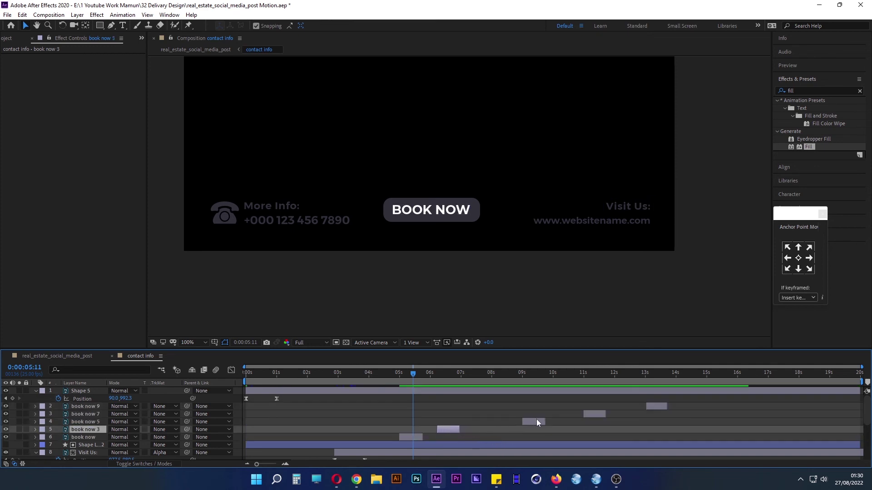
pyautogui.moveTo(537, 422); pyautogui.dragTo(495, 425)
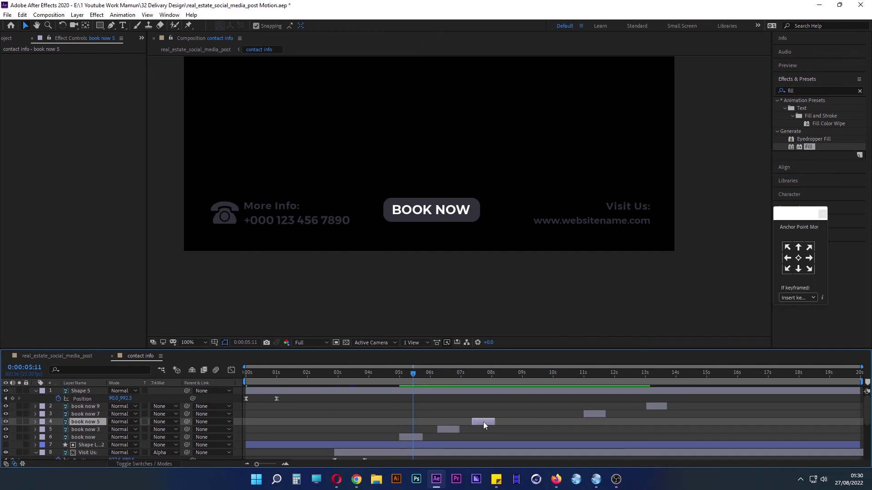
pyautogui.moveTo(590, 414); pyautogui.dragTo(518, 415)
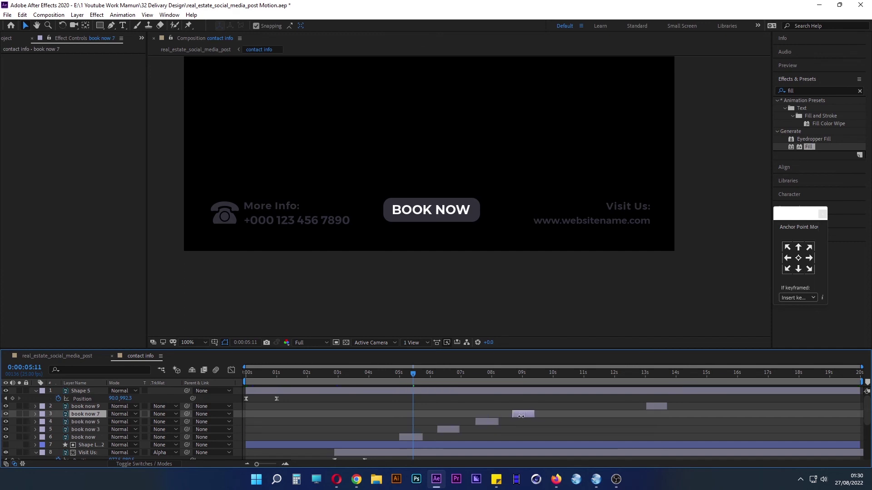
pyautogui.moveTo(655, 406); pyautogui.dragTo(557, 407)
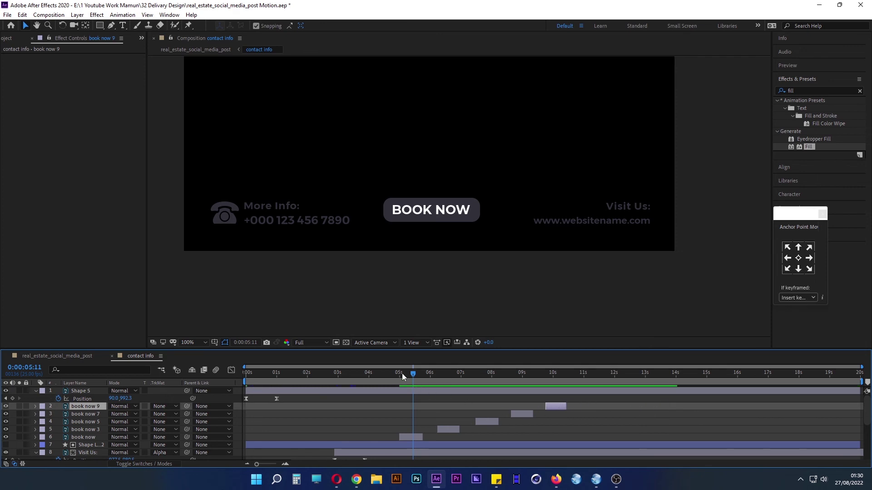
pyautogui.moveTo(402, 373); pyautogui.dragTo(387, 373)
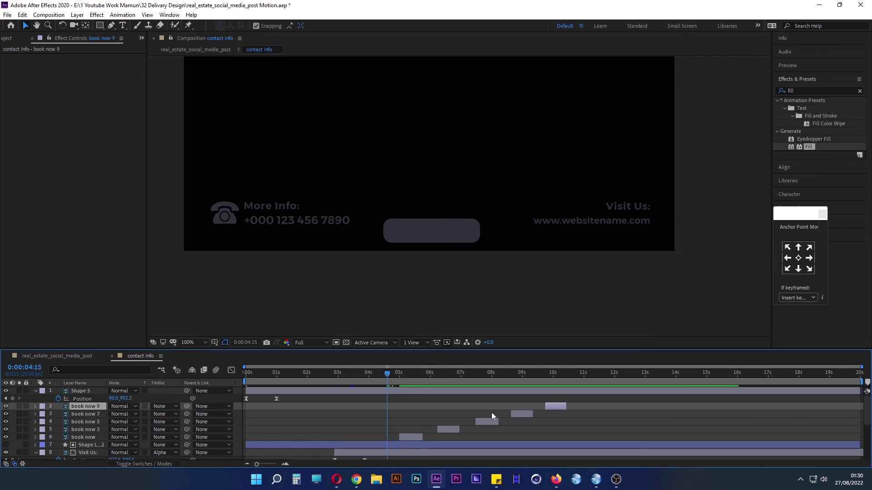
pyautogui.press('space')
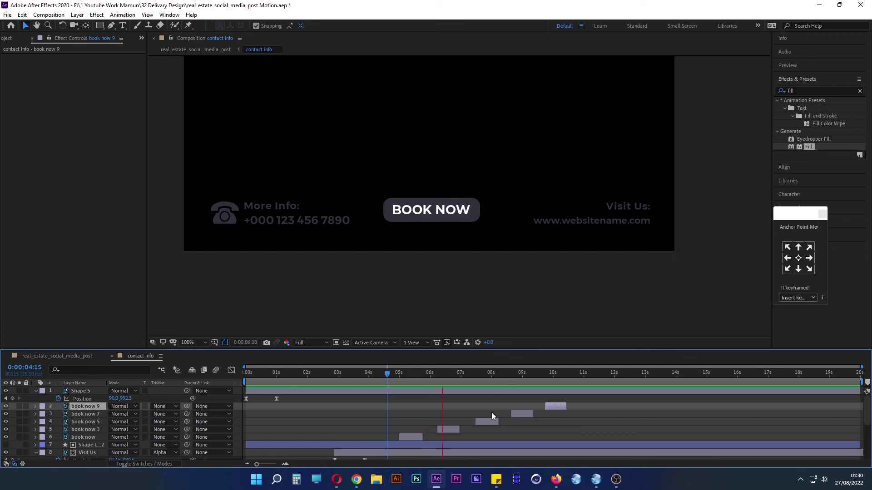
# Return to the real_estate_social_media_post comp and preview the full post, ending near 7 seconds.
pyautogui.click(75, 355)
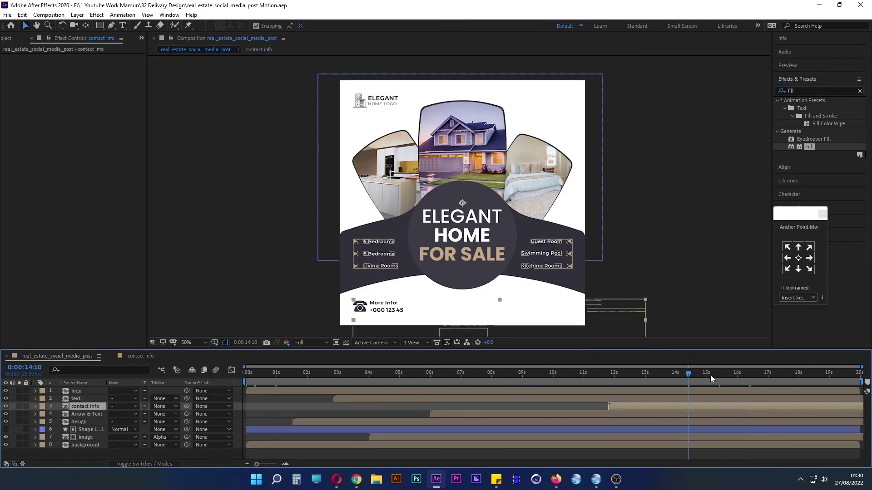
pyautogui.moveTo(748, 378)
pyautogui.mouseDown()
pyautogui.moveTo(866, 382)
pyautogui.moveTo(603, 393)
pyautogui.moveTo(860, 382)
pyautogui.moveTo(246, 383)
pyautogui.mouseUp()
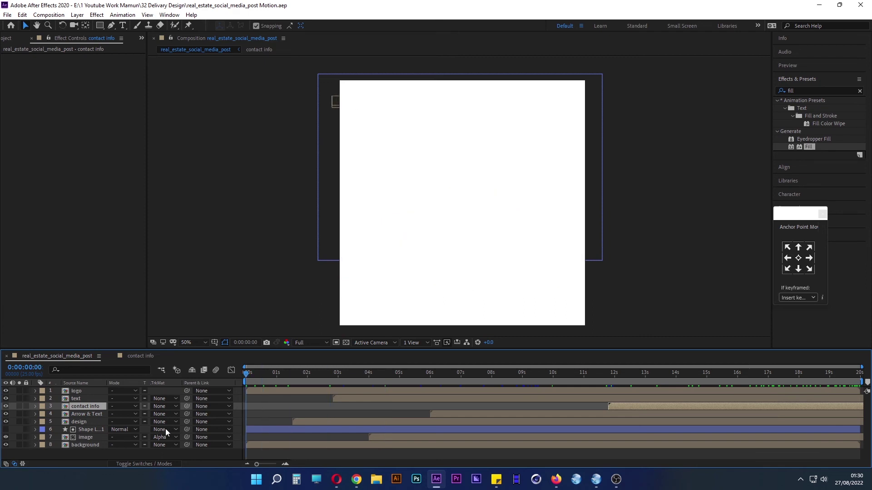
pyautogui.press('space')
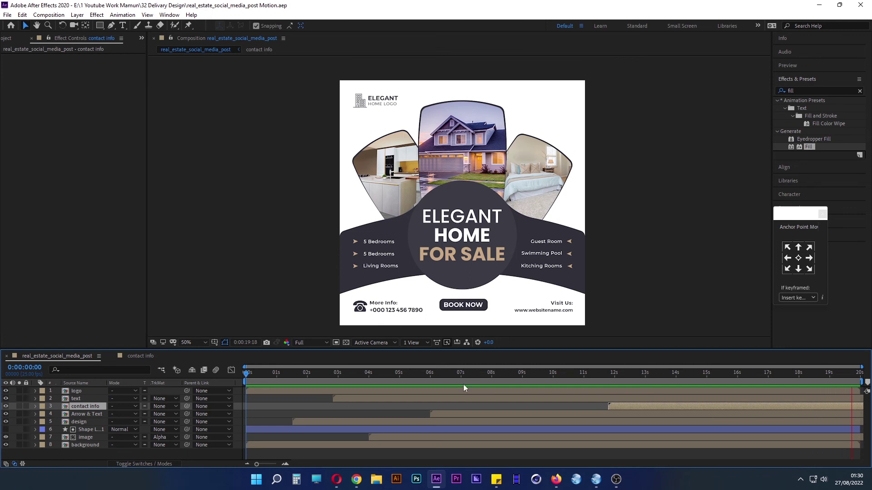
pyautogui.moveTo(293, 374); pyautogui.dragTo(494, 393)
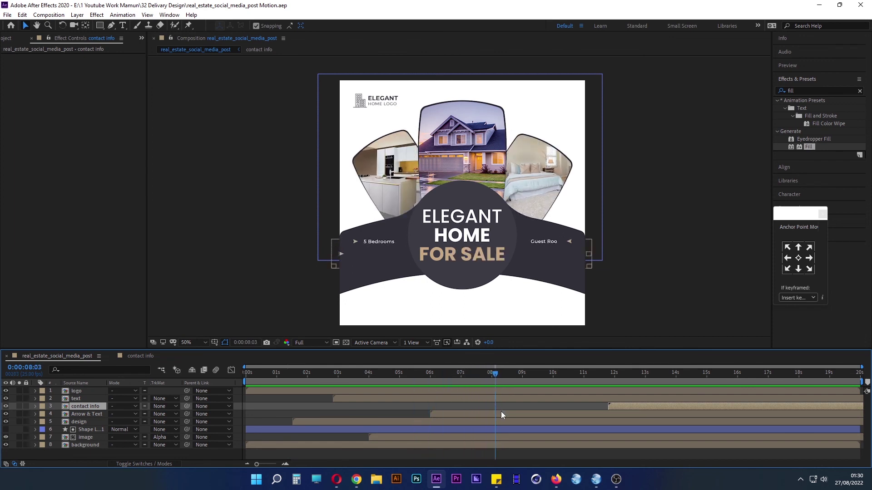
# Apply CC Light Sweep to the image layer by searching 'cc li' in Effects & Presets.
pyautogui.click(88, 438)
pyautogui.click(799, 90)
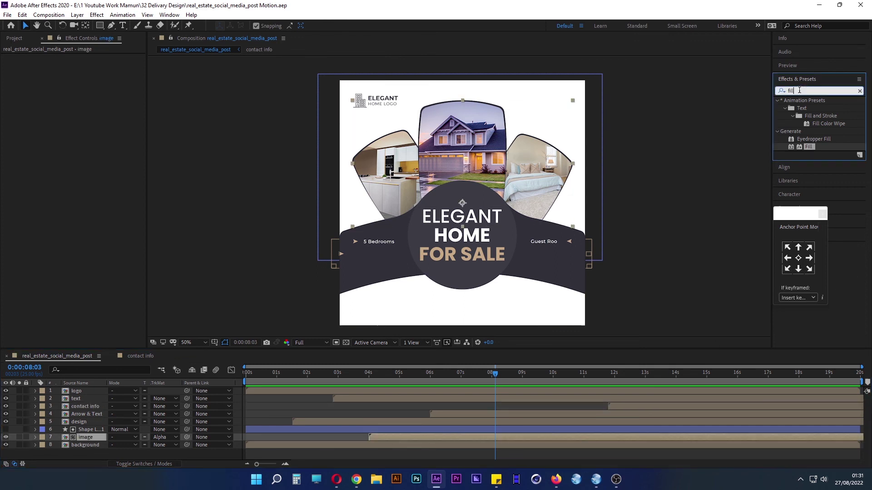
pyautogui.write('cc li')
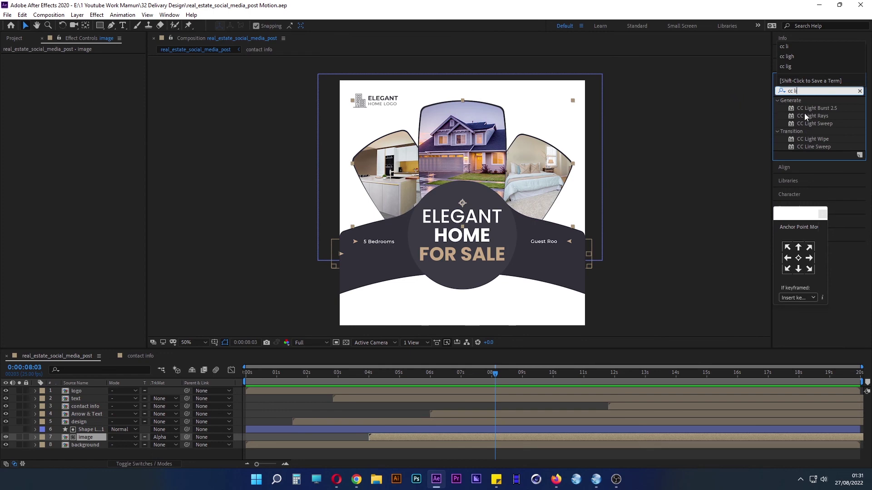
pyautogui.click(827, 123)
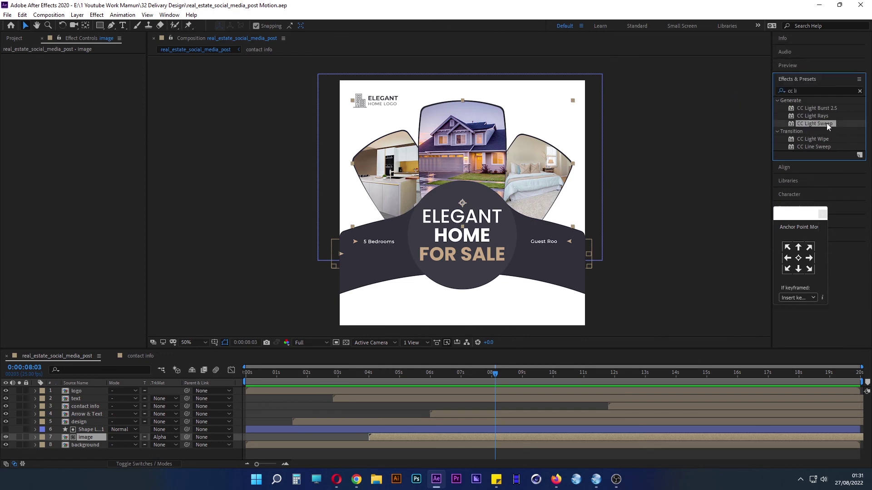
pyautogui.doubleClick(827, 123)
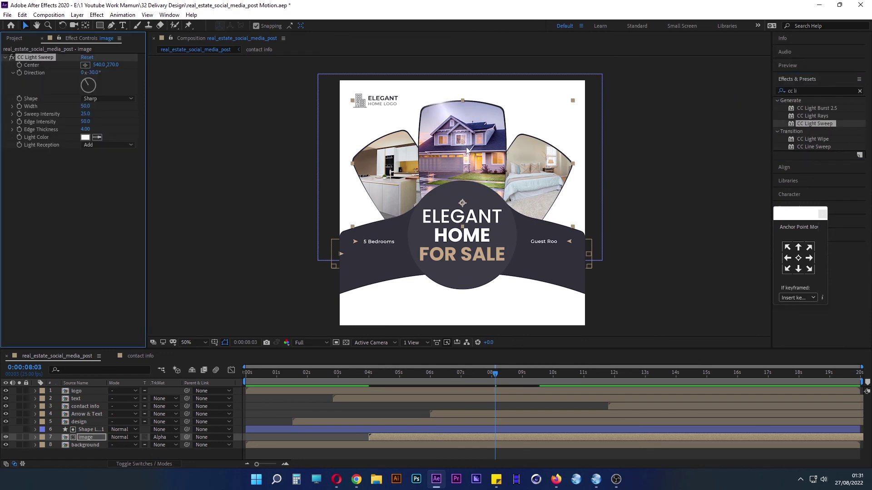
# Keyframe the sweep Center from the left edge to 1052, 328 at about 10 seconds.
pyautogui.moveTo(466, 147); pyautogui.dragTo(349, 188)
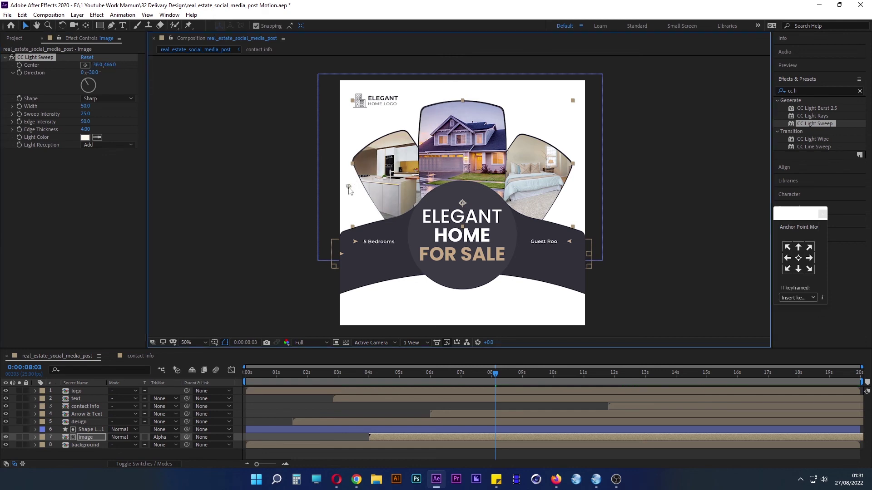
pyautogui.press('space')
pyautogui.press('space')
pyautogui.click(21, 65)
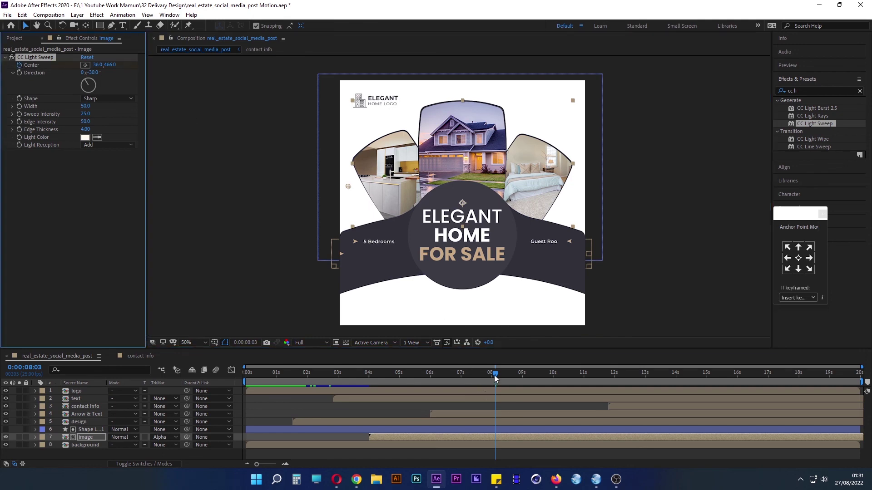
pyautogui.moveTo(495, 375); pyautogui.dragTo(554, 375)
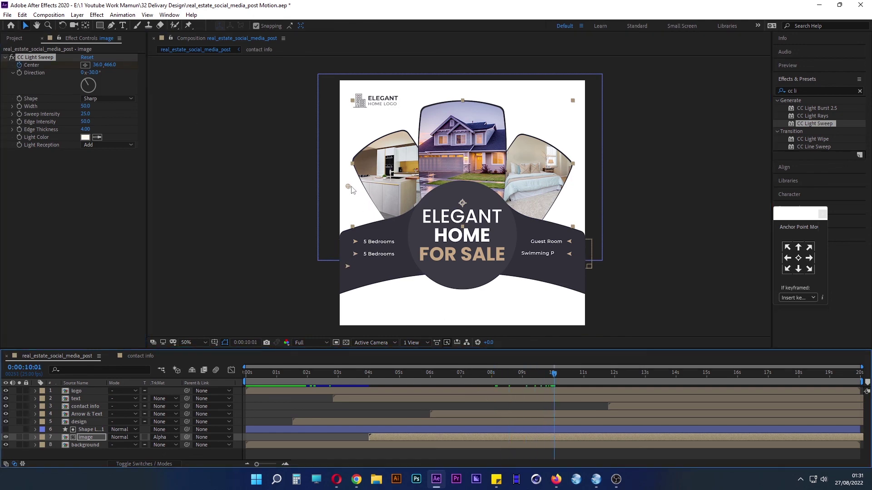
pyautogui.moveTo(352, 189); pyautogui.dragTo(578, 158)
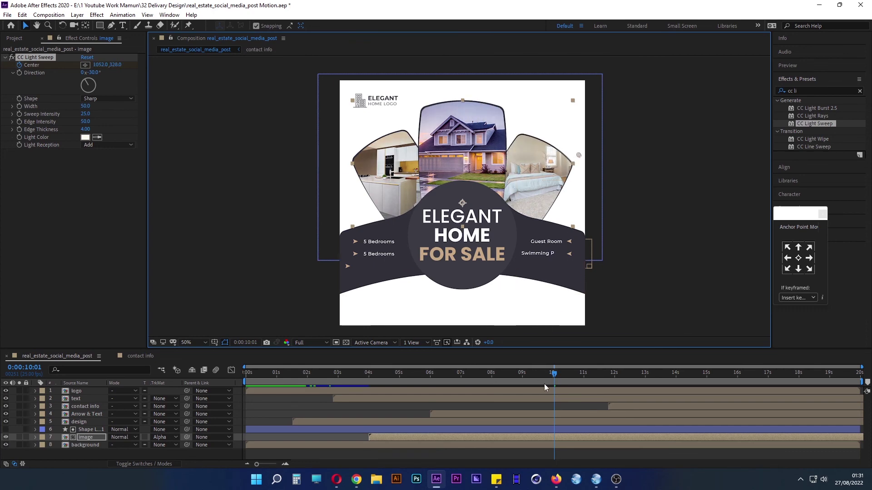
# Add Center keyframes at about 12 and 15 seconds, returning the sweep to the left edge.
pyautogui.press('u')
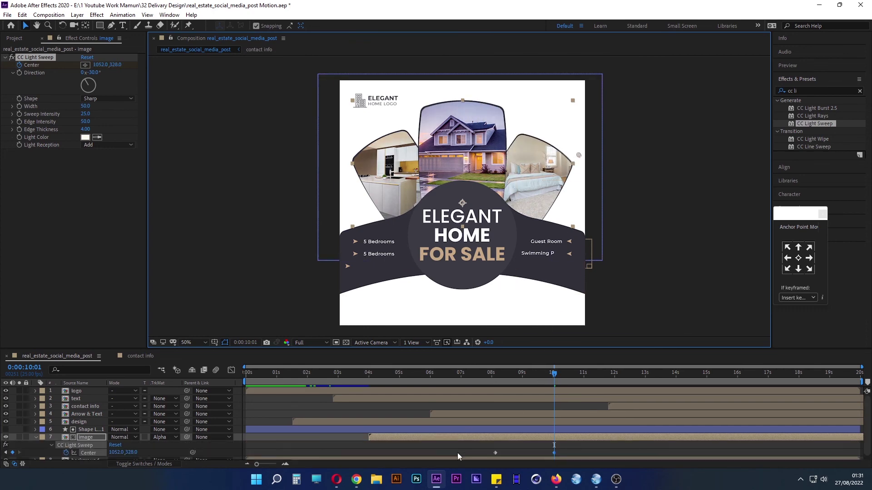
pyautogui.moveTo(543, 375); pyautogui.dragTo(562, 376)
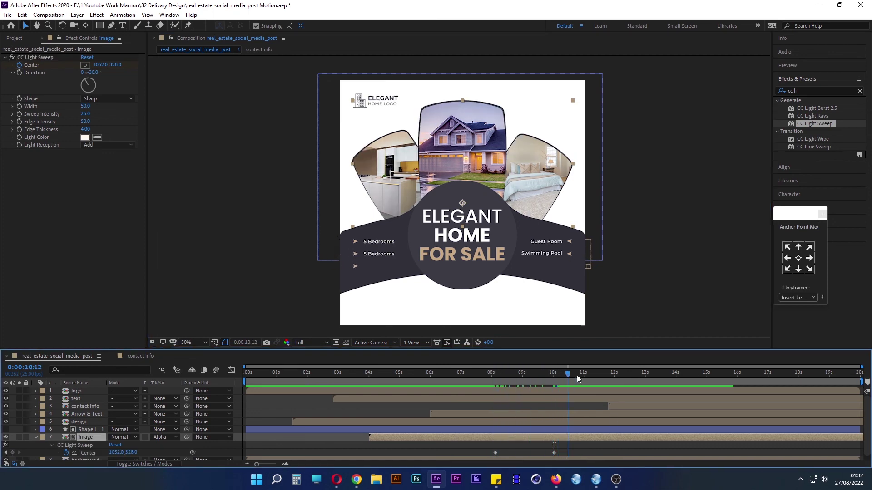
pyautogui.moveTo(562, 377); pyautogui.dragTo(647, 379)
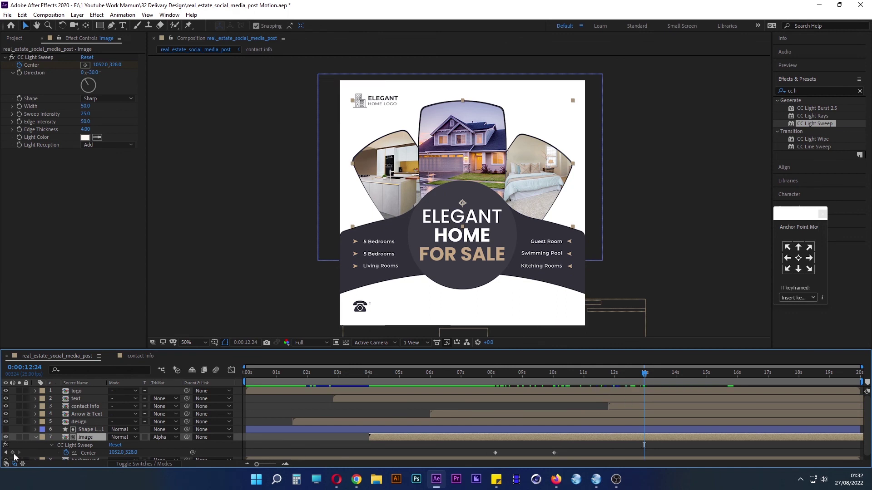
pyautogui.click(13, 453)
pyautogui.moveTo(648, 379); pyautogui.dragTo(707, 377)
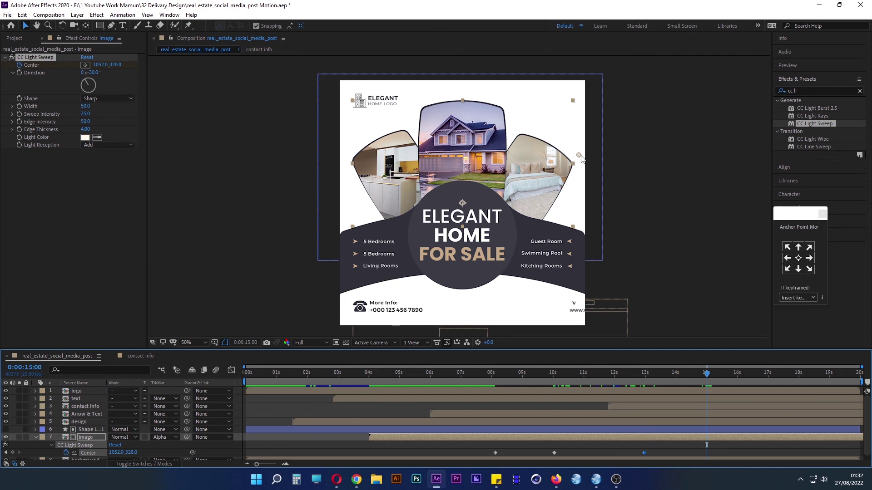
pyautogui.moveTo(579, 156); pyautogui.dragTo(336, 203)
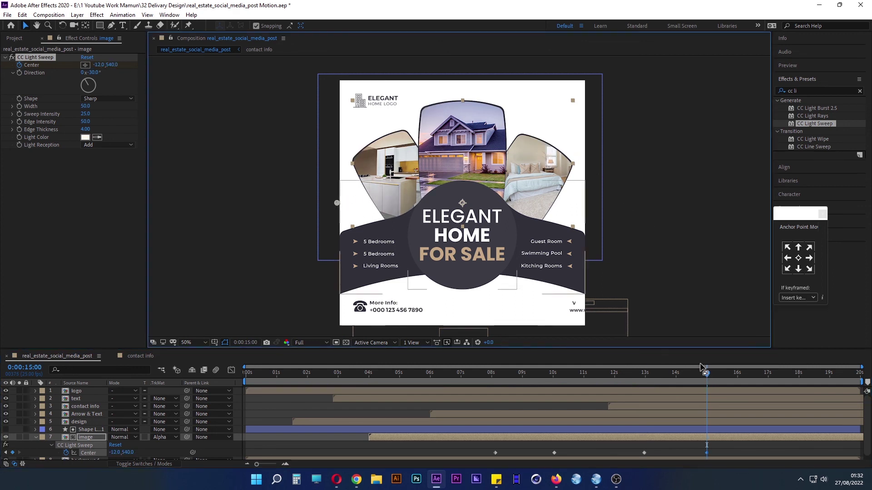
# Preview the sweep from 0:00:07:01 and marquee-select all four Center keyframes.
pyautogui.click(462, 374)
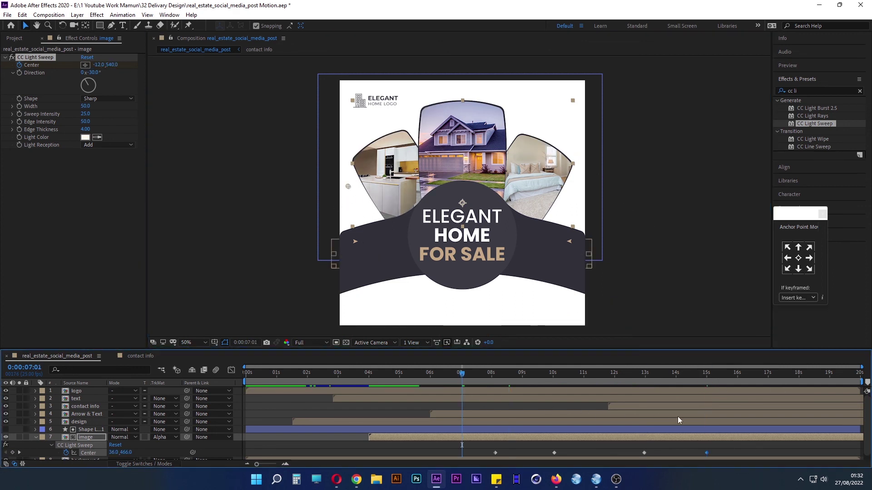
pyautogui.press('space')
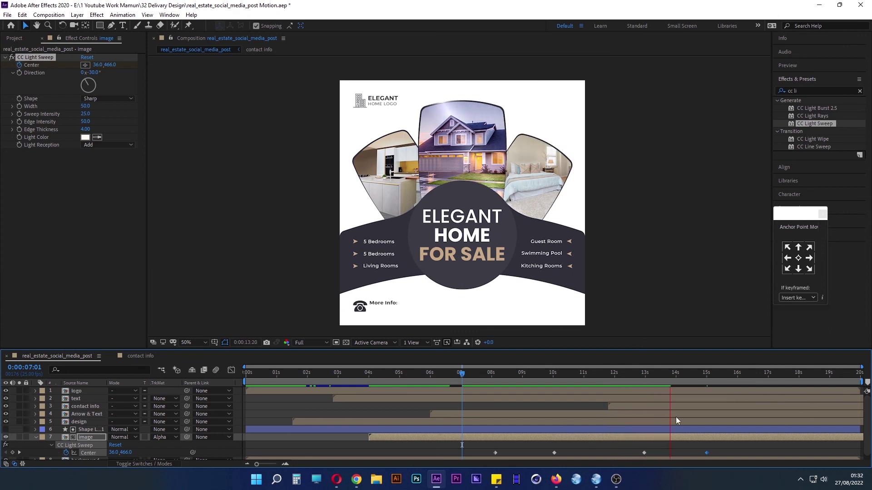
pyautogui.press('space')
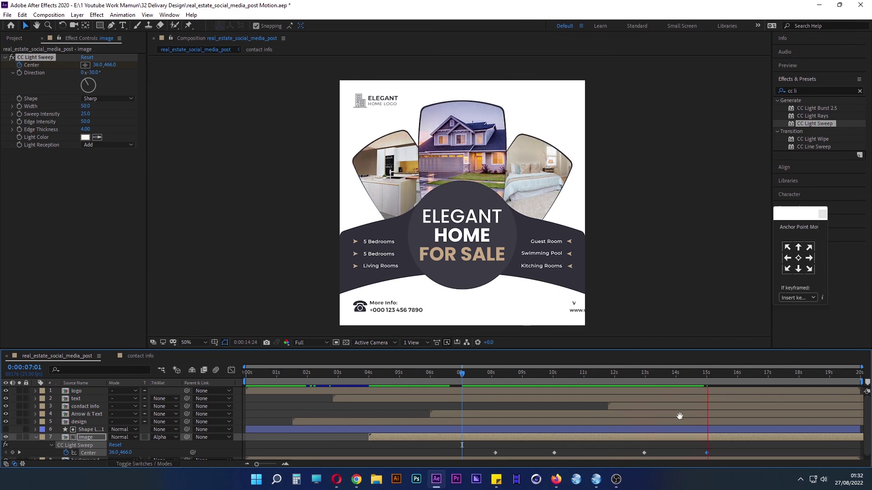
pyautogui.moveTo(706, 377); pyautogui.dragTo(711, 378)
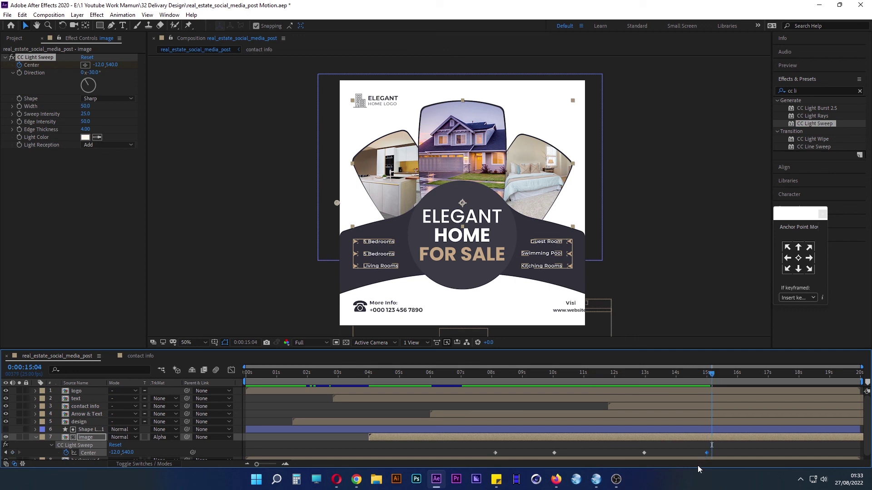
pyautogui.click(721, 454)
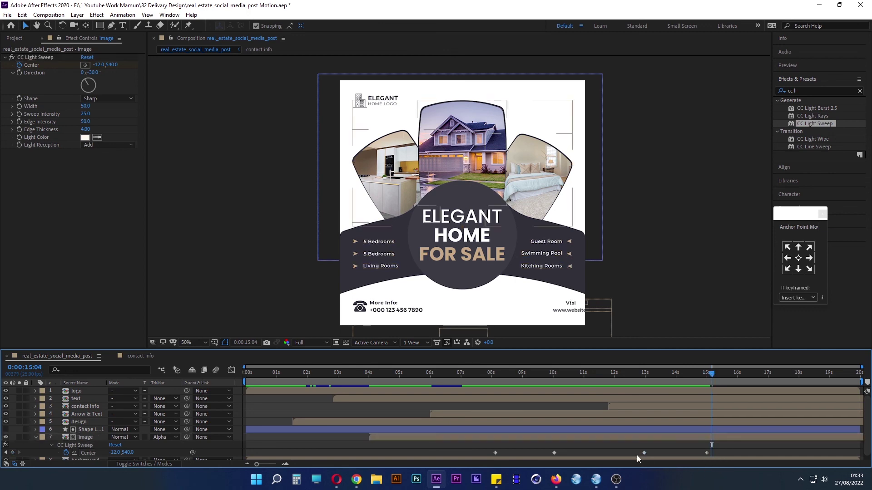
pyautogui.moveTo(707, 450); pyautogui.dragTo(478, 455)
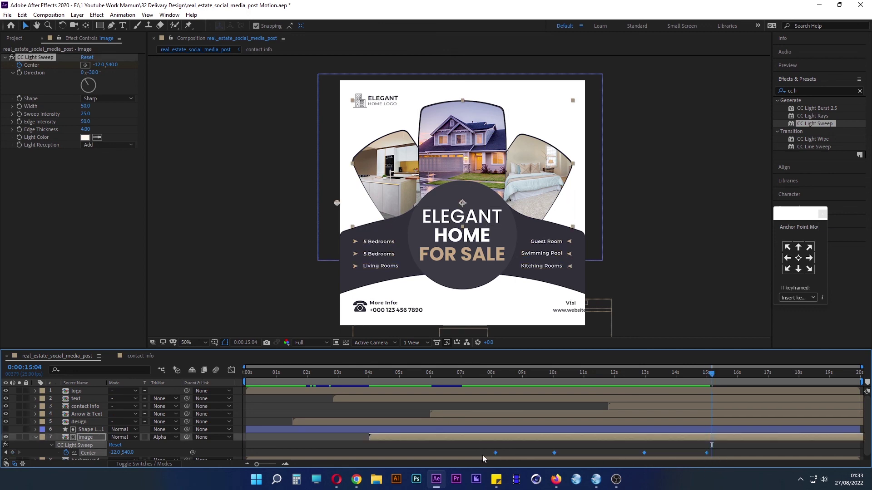
# Apply Easy Ease to the four Center keyframes, then return to about 10 seconds.
pyautogui.rightClick(495, 451)
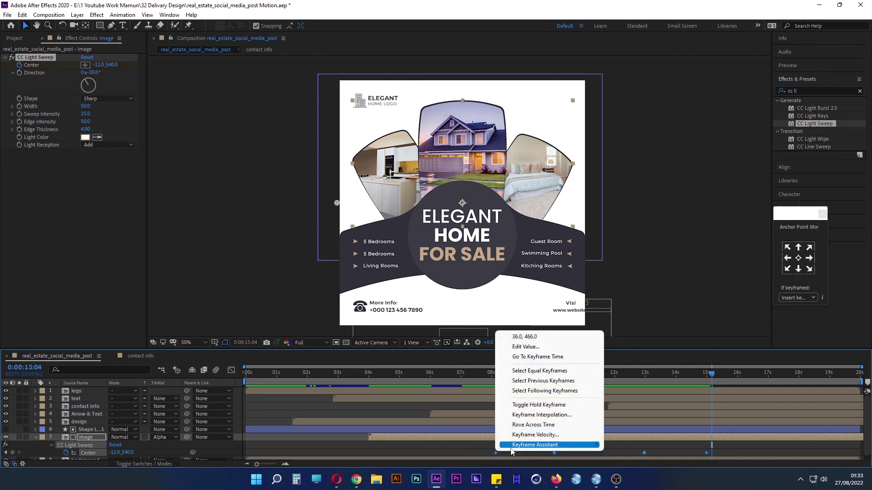
pyautogui.moveTo(545, 445)
pyautogui.click(643, 389)
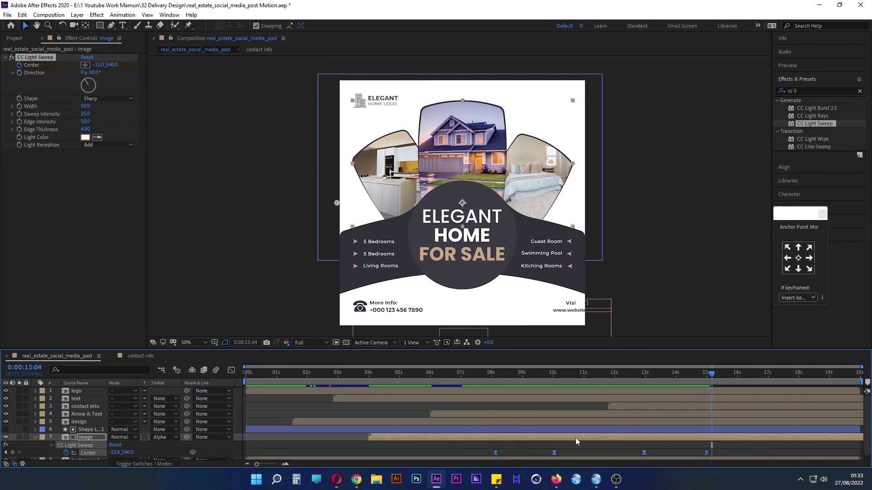
pyautogui.moveTo(727, 450); pyautogui.dragTo(630, 454)
pyautogui.moveTo(655, 383); pyautogui.dragTo(552, 383)
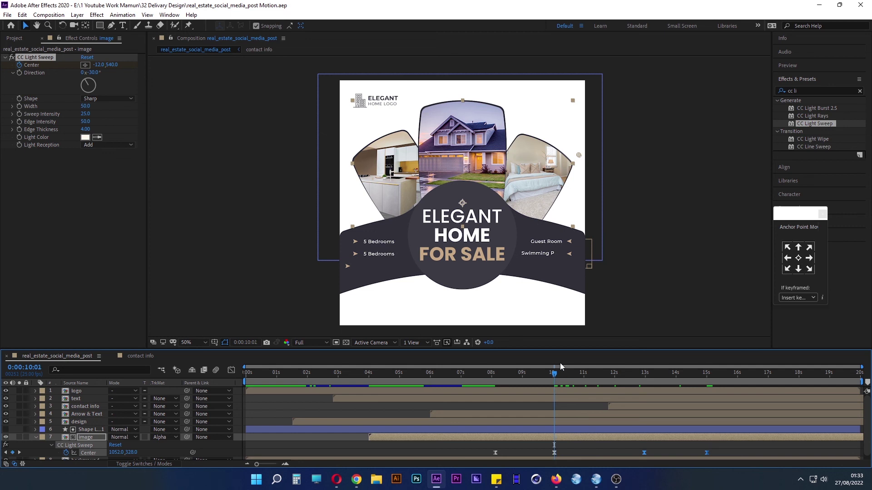
# Paste CC Light Sweep onto the design layer, adjust its Center keyframe timing, and preview from 8 seconds.
pyautogui.click(89, 424)
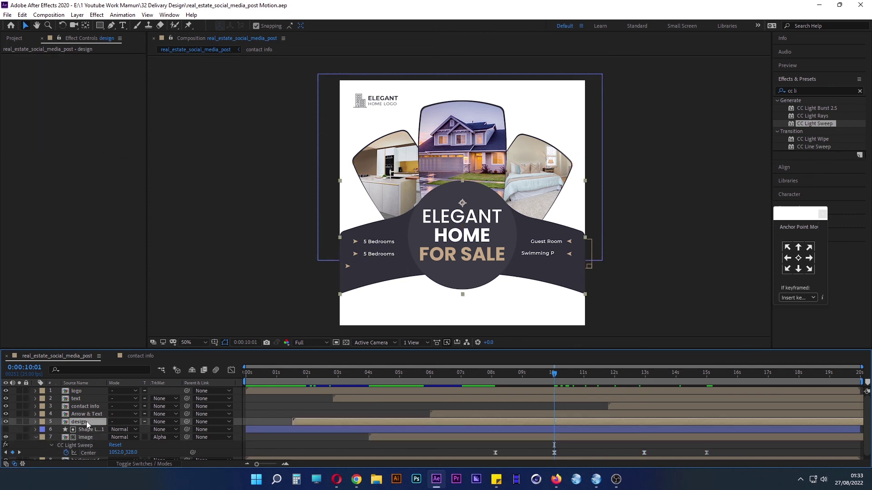
pyautogui.click(6, 422)
pyautogui.click(6, 421)
pyautogui.moveTo(589, 487)
pyautogui.hotkey('ctrl', 'v')
pyautogui.press('u')
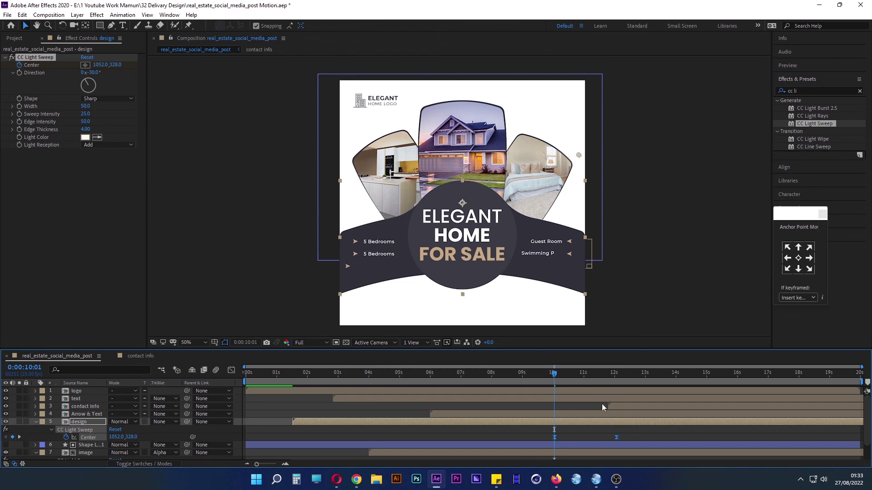
pyautogui.scroll(-2, 602, 409)
pyautogui.moveTo(617, 418); pyautogui.dragTo(643, 421)
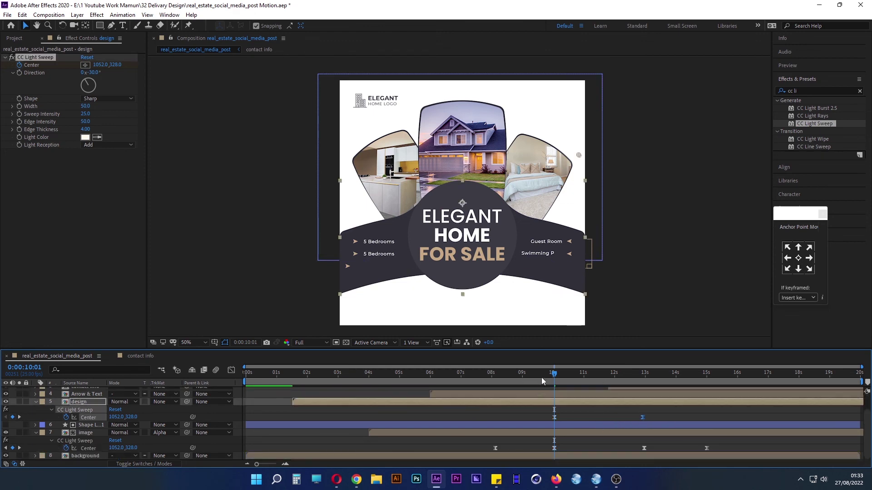
pyautogui.click(494, 374)
pyautogui.press('space')
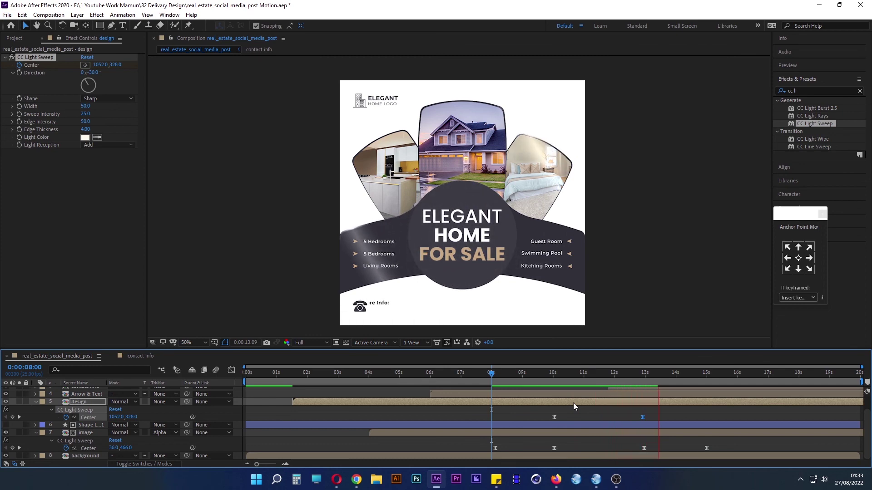
# Retime the design sweep's Center keyframes to about 10.5 and 11.8 seconds and preview.
pyautogui.press('space')
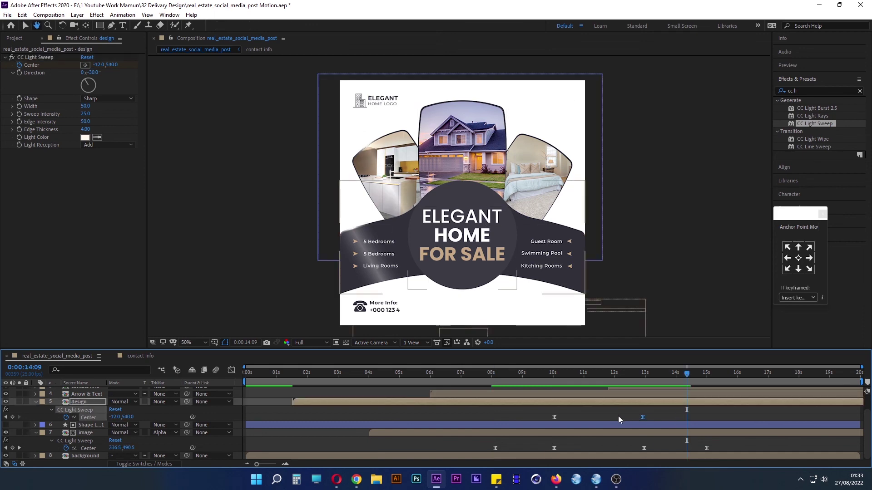
pyautogui.moveTo(643, 418); pyautogui.dragTo(611, 419)
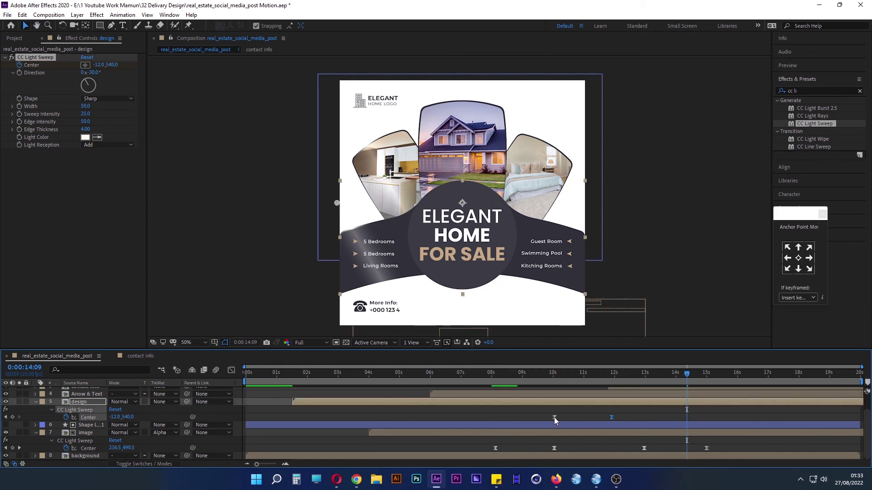
pyautogui.moveTo(569, 418)
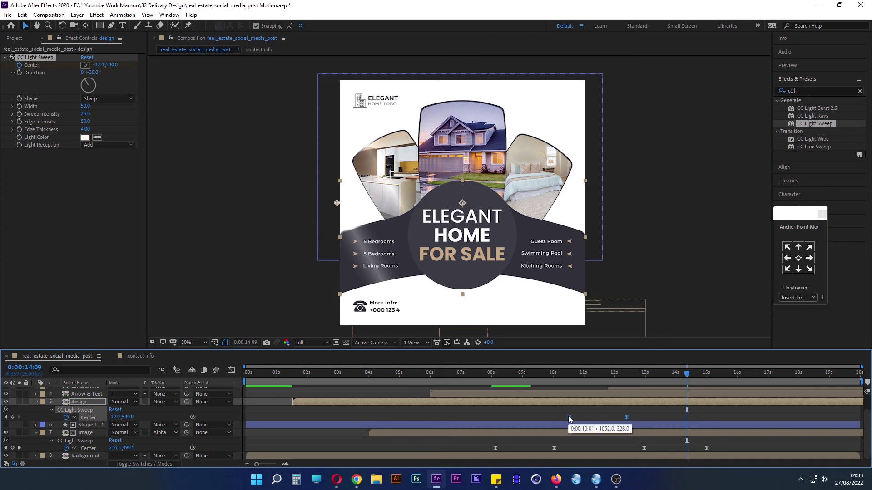
pyautogui.moveTo(626, 418); pyautogui.dragTo(609, 418)
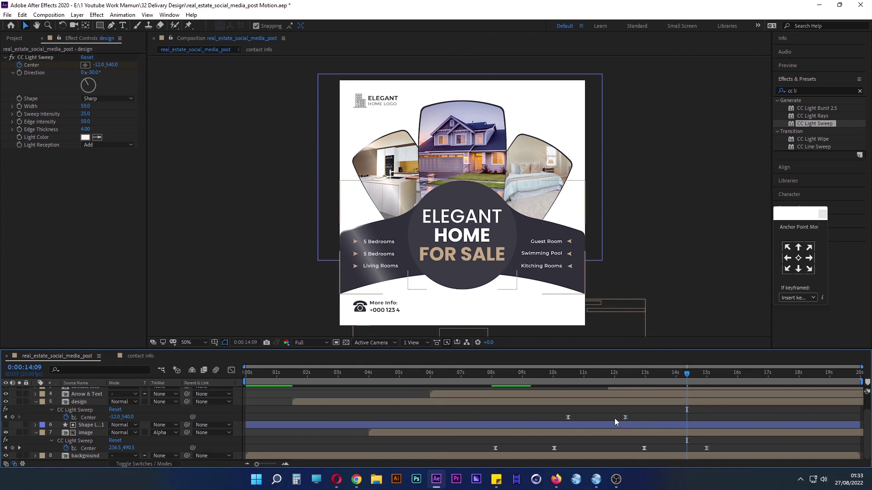
pyautogui.doubleClick(569, 417)
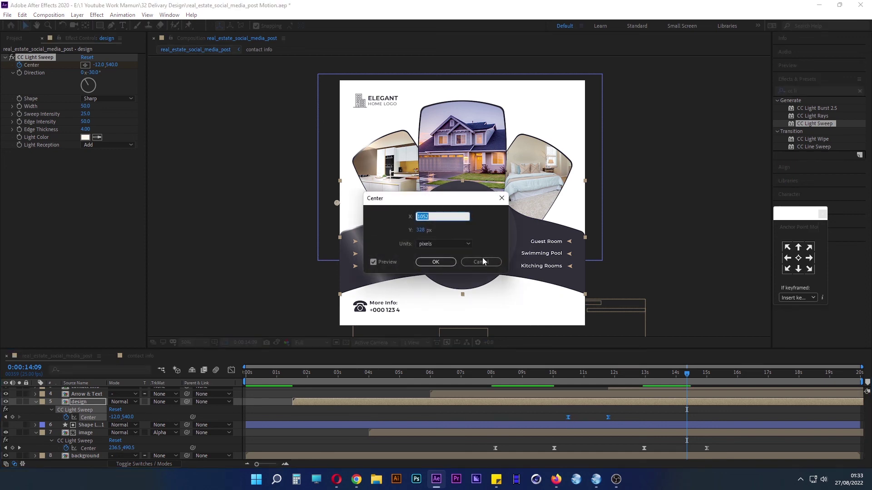
pyautogui.press('Return')
pyautogui.moveTo(571, 419); pyautogui.dragTo(575, 418)
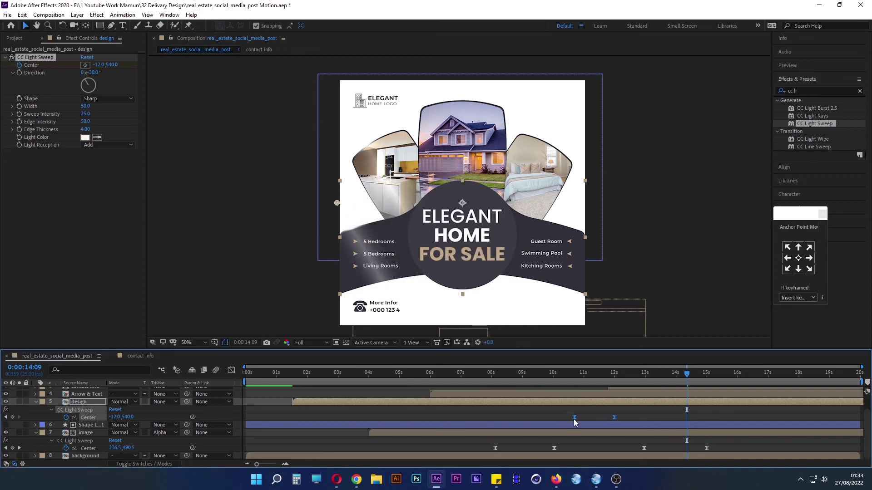
pyautogui.moveTo(685, 372); pyautogui.dragTo(570, 389)
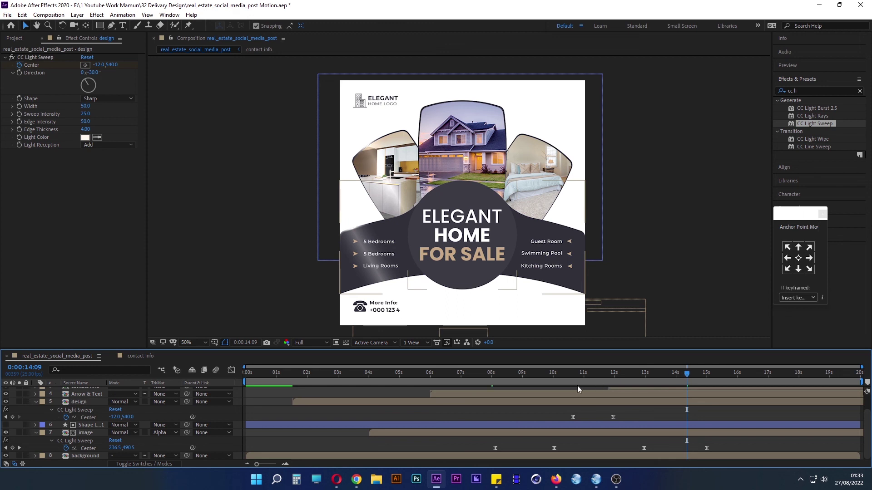
pyautogui.press('space')
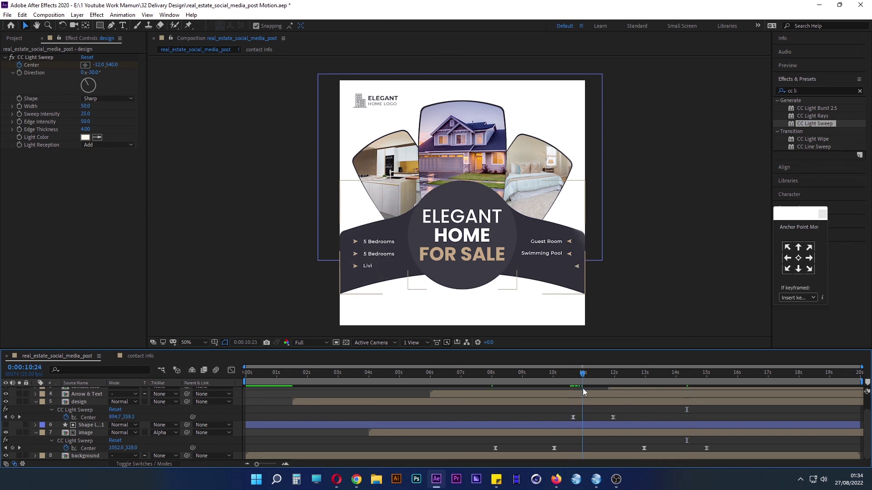
pyautogui.press('space')
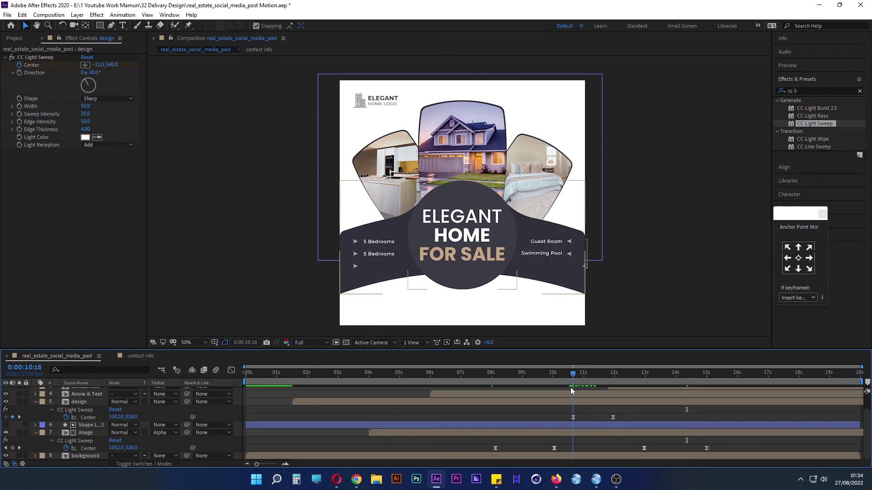
# Move the sweep's end Center left to -356, 620 and play it in a maximized view.
pyautogui.moveTo(570, 388); pyautogui.dragTo(610, 386)
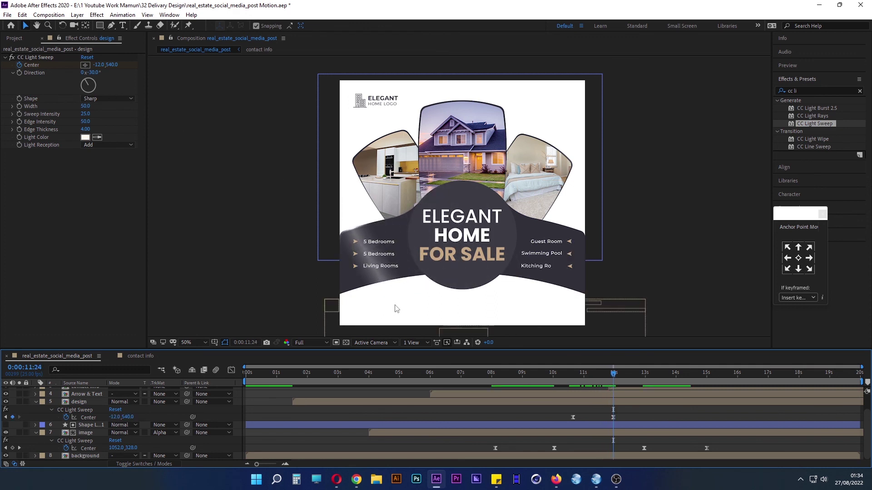
pyautogui.click(380, 281)
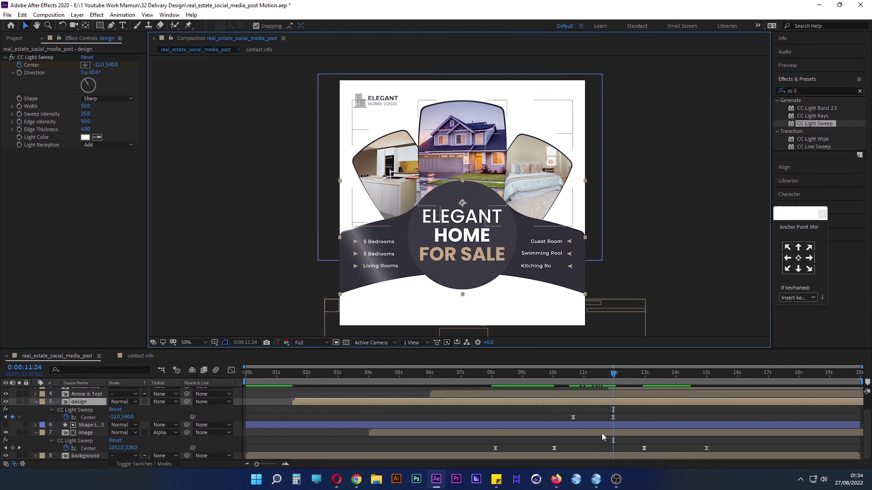
pyautogui.click(612, 417)
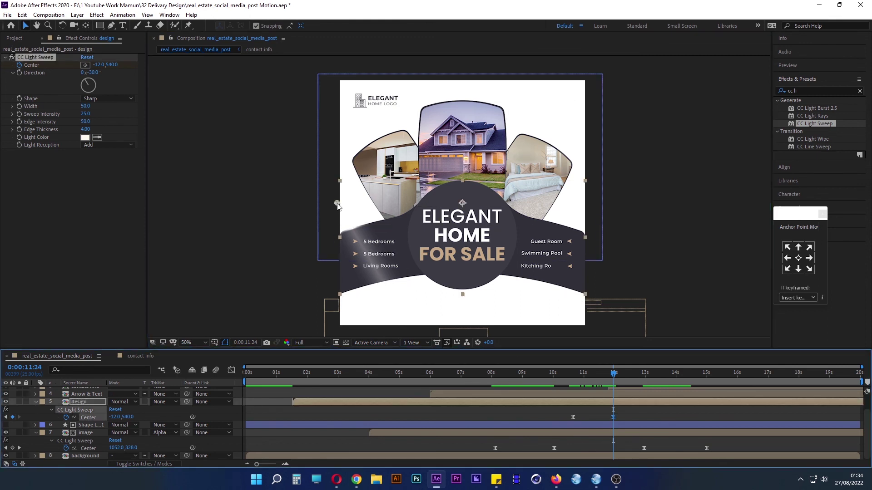
pyautogui.moveTo(337, 203); pyautogui.dragTo(259, 222)
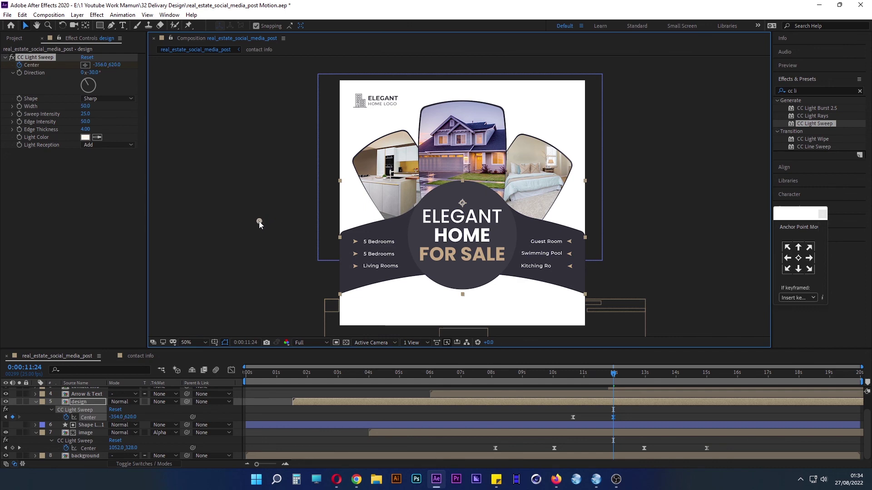
pyautogui.press('space')
pyautogui.press('`')
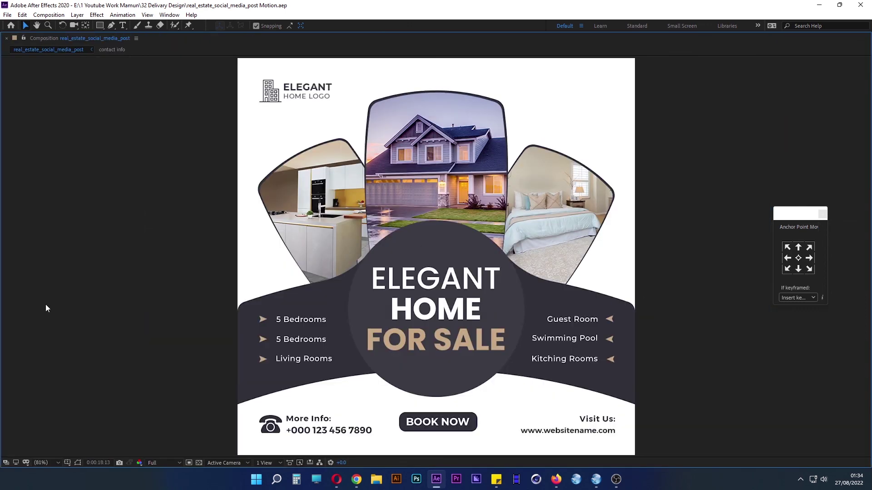